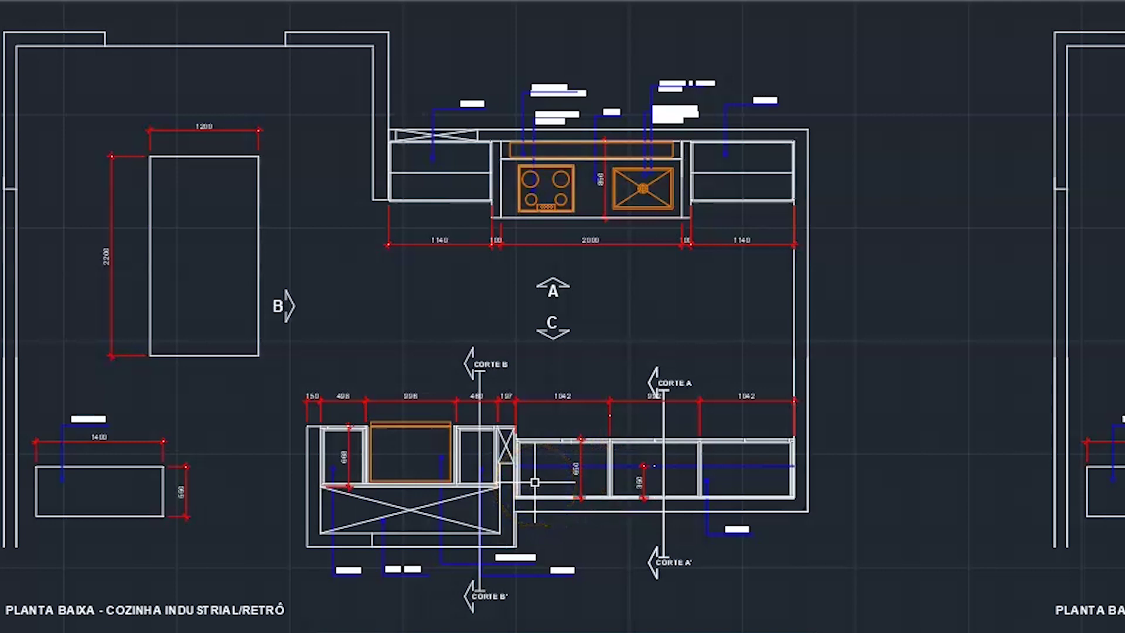
Add a vertical linear dimension across the depth of the CAIXA MORTA box, aligned with the 668 dimension above it.
middle_drag(411, 501, 457, 452)
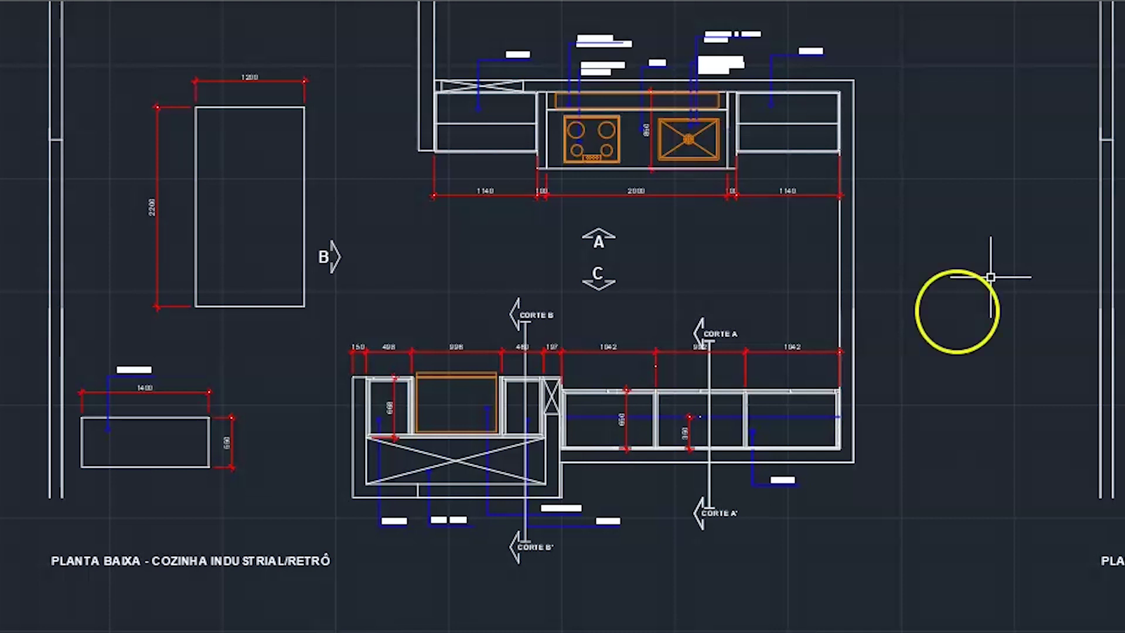
scroll(623, 595, up, 4)
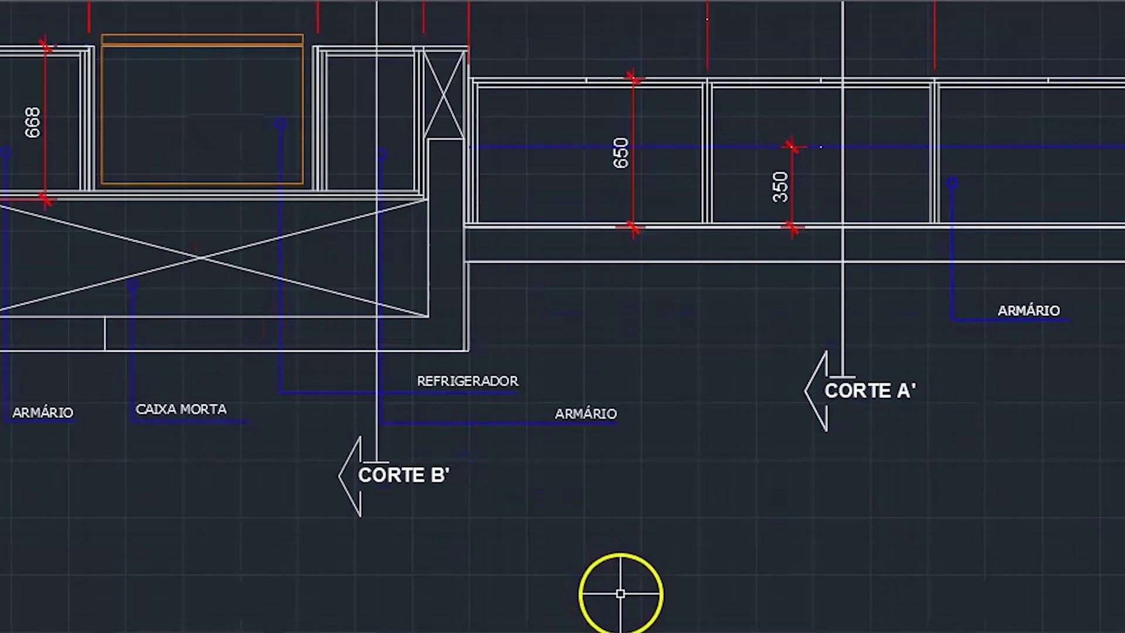
scroll(663, 557, down, 2)
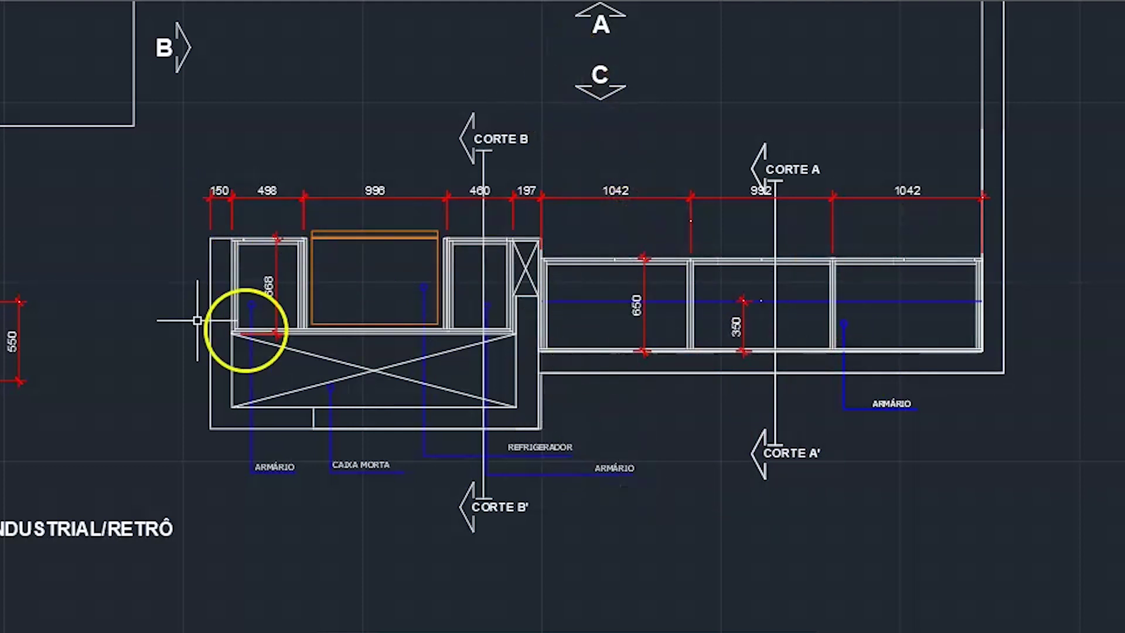
scroll(237, 218, up, 2)
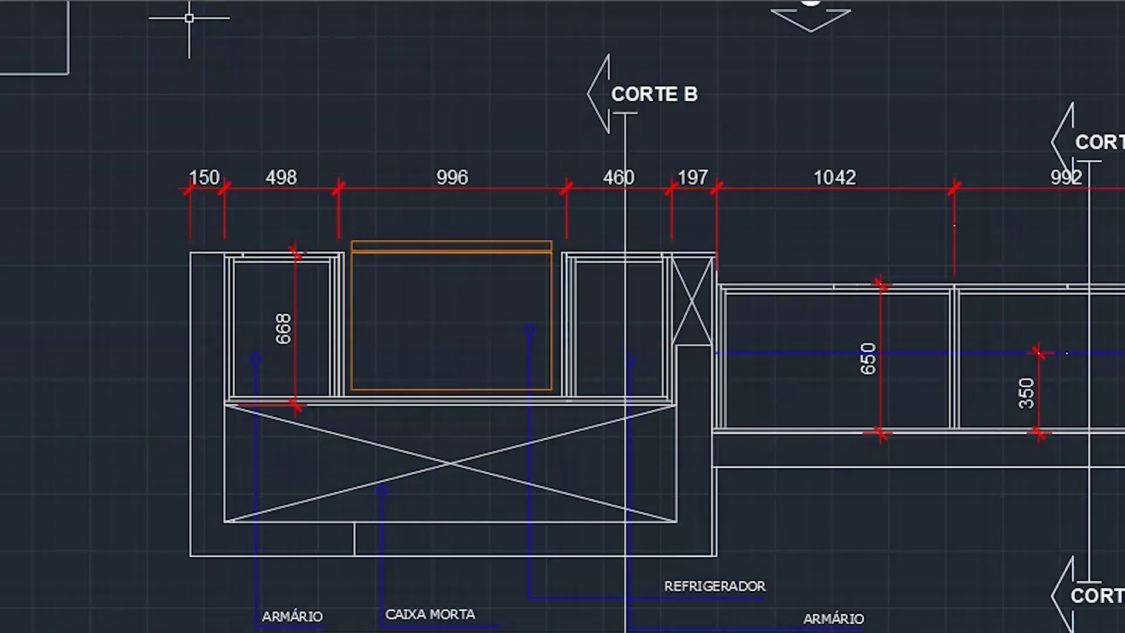
text(dli)
key(Return)
scroll(294, 432, up, 4)
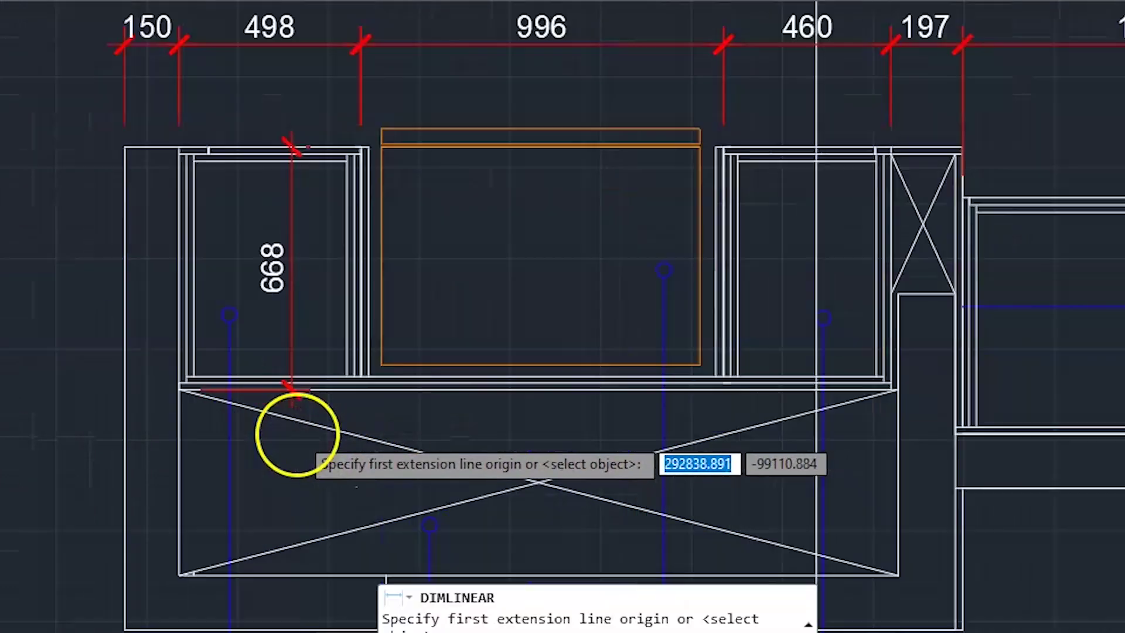
click(277, 329)
scroll(304, 271, down, 4)
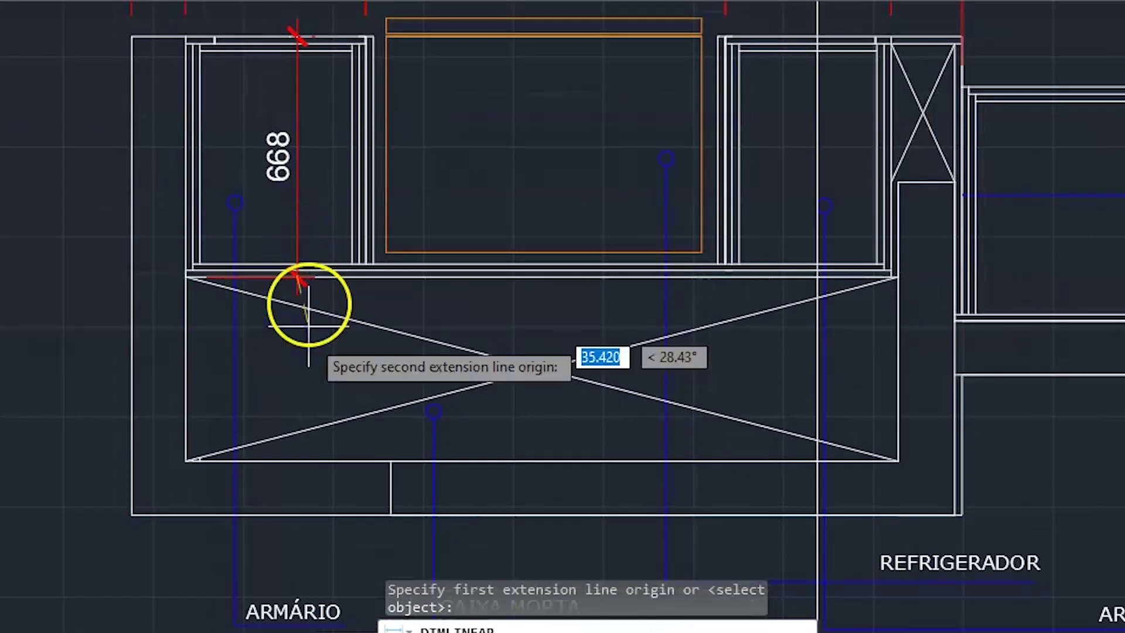
click(289, 469)
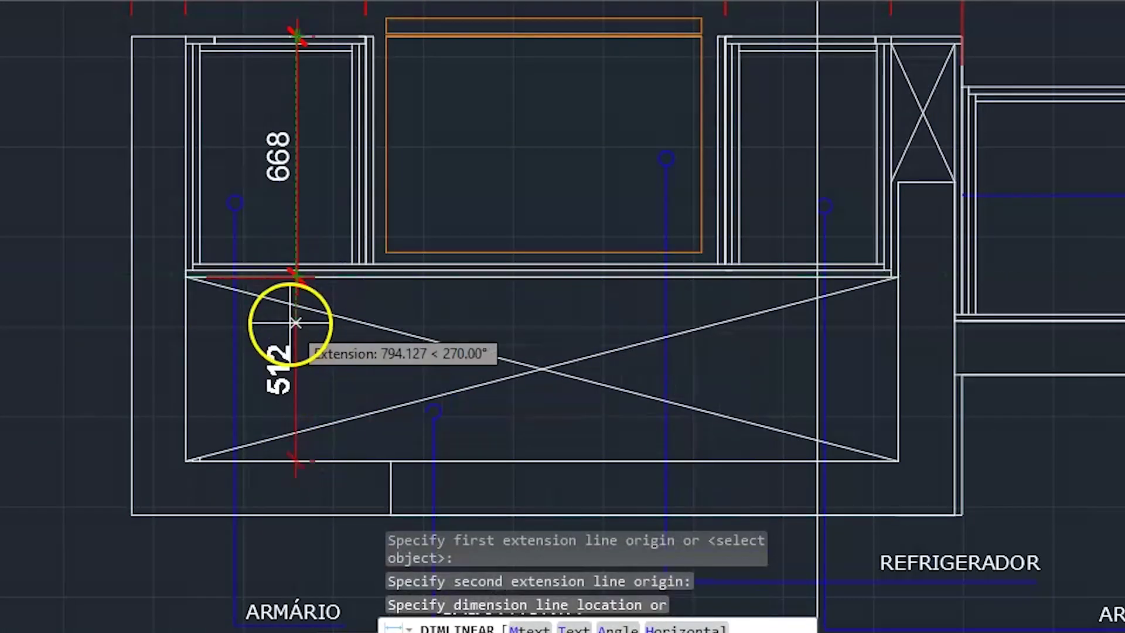
click(298, 301)
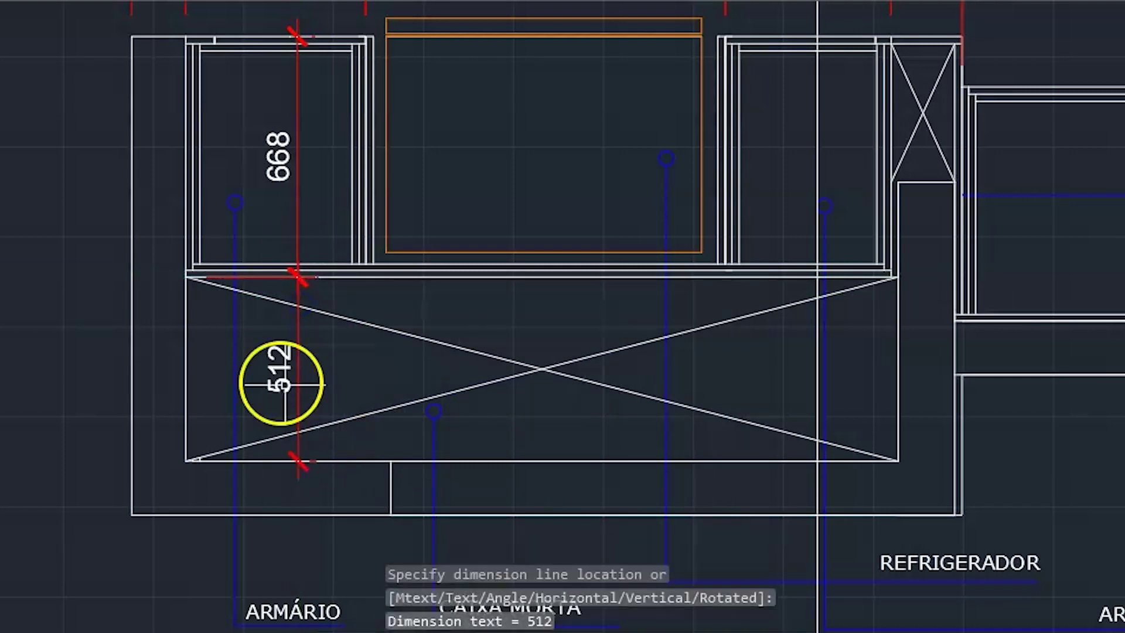
Examine the refrigerator niche, its side cabinets and the CAIXA MORTA area in the dimensioned floor plan.
scroll(276, 381, down, 2)
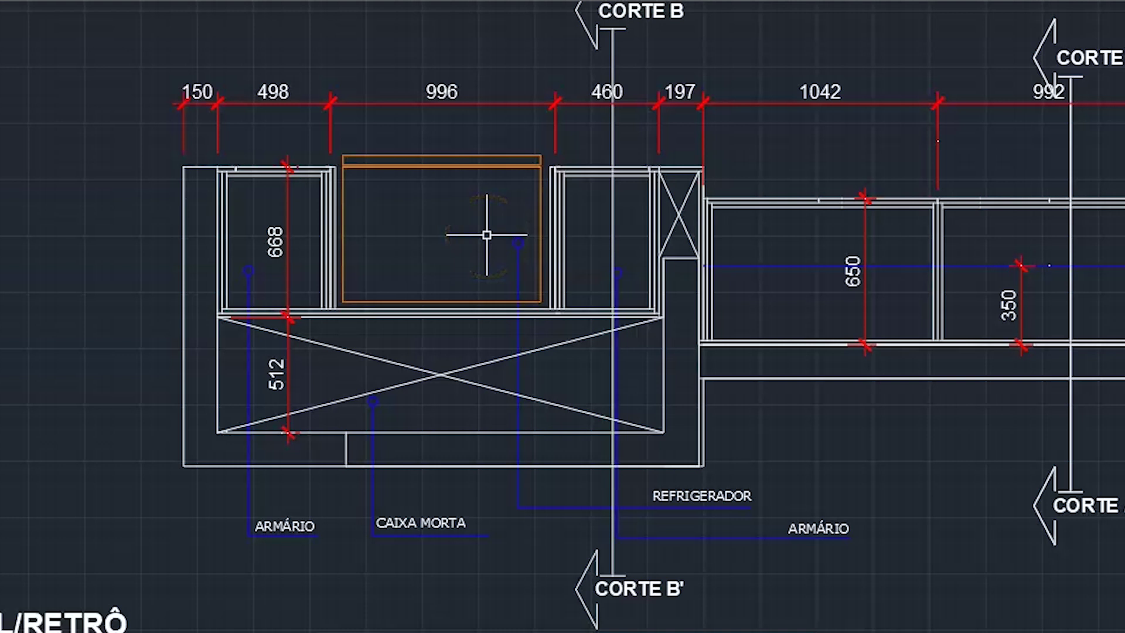
scroll(422, 262, up, 2)
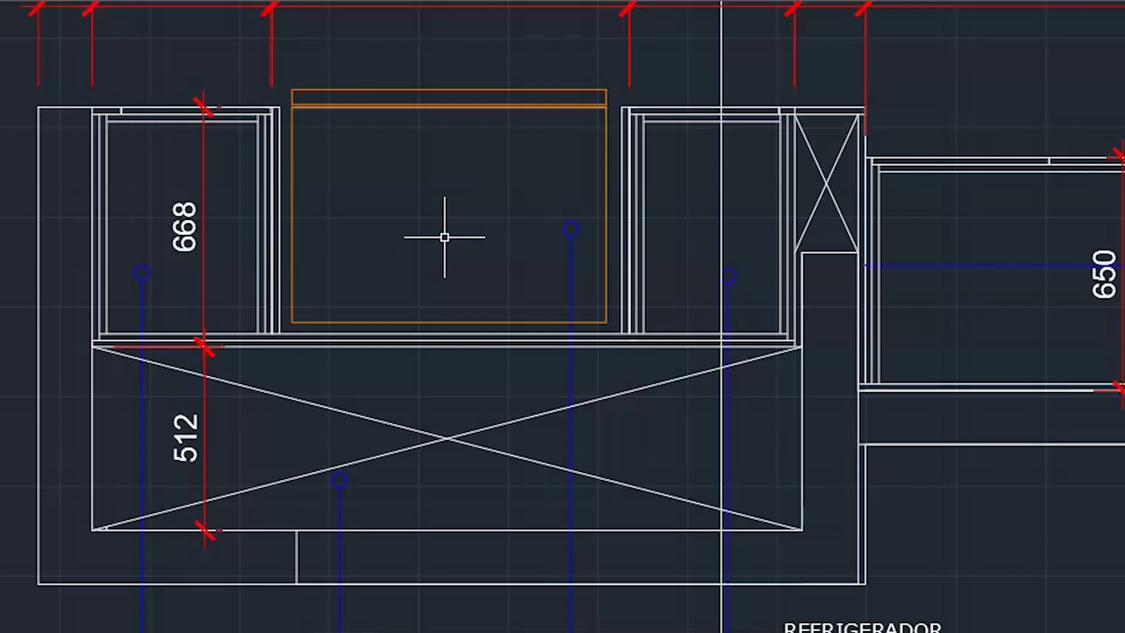
mouse_move(411, 311)
middle_down()
mouse_move(437, 271)
mouse_move(452, 188)
middle_up()
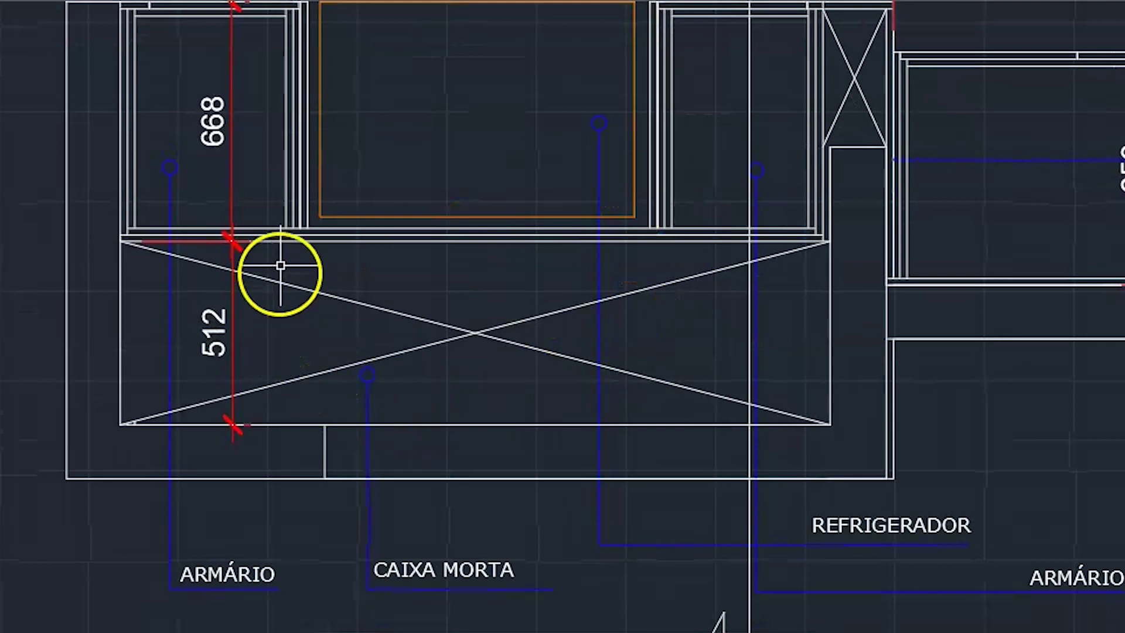
scroll(213, 218, up, 2)
scroll(273, 253, down, 2)
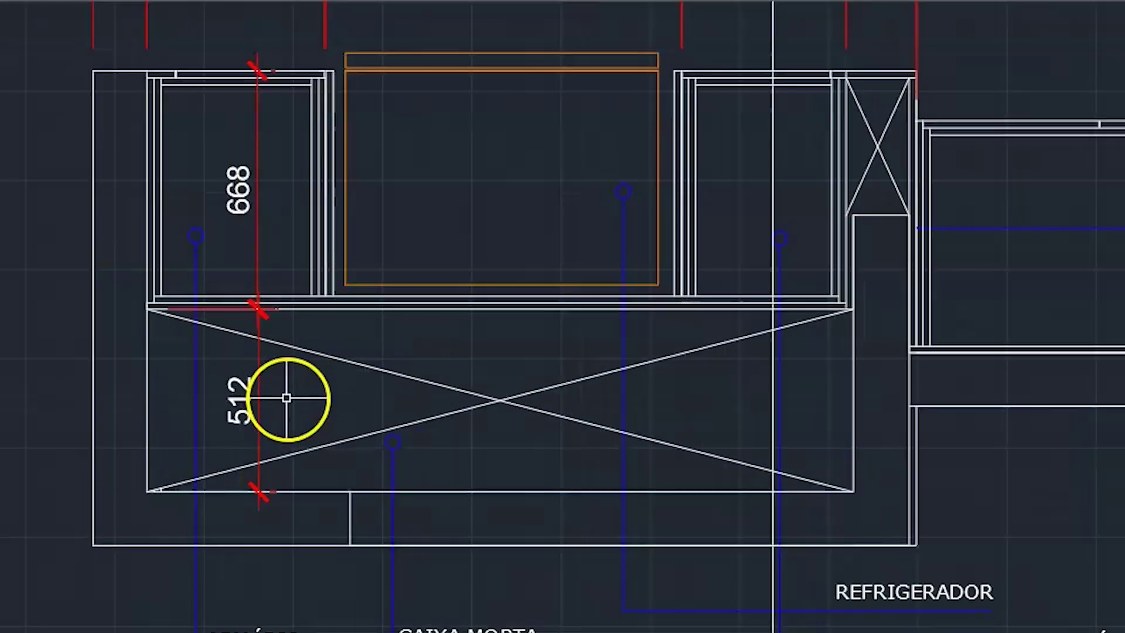
scroll(364, 331, down, 2)
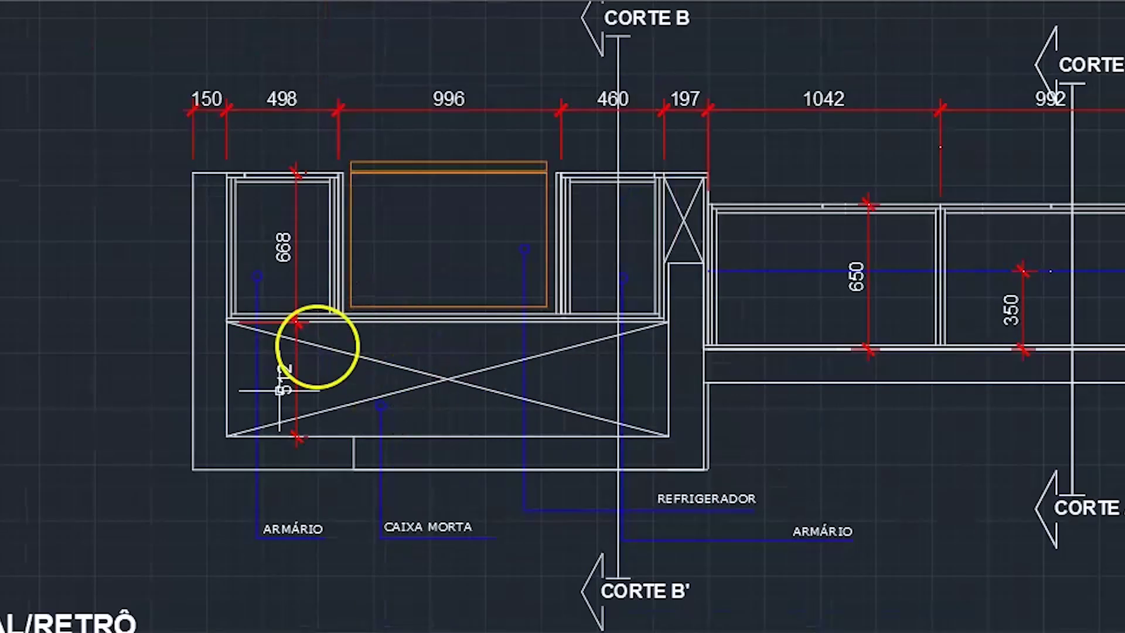
middle_drag(494, 404, 417, 457)
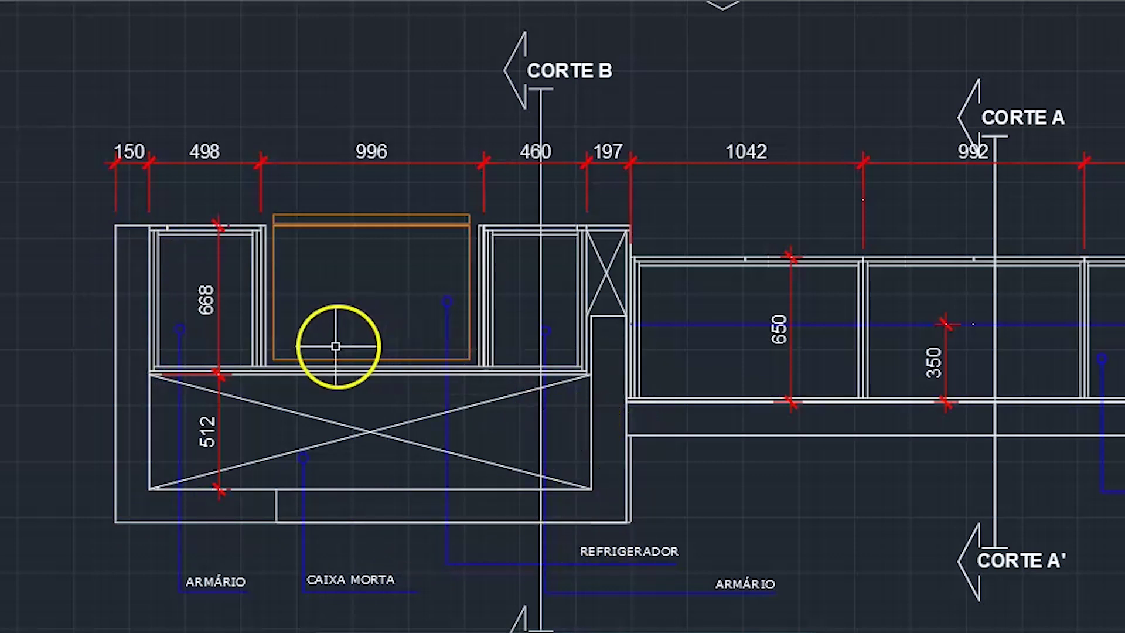
scroll(338, 334, down, 2)
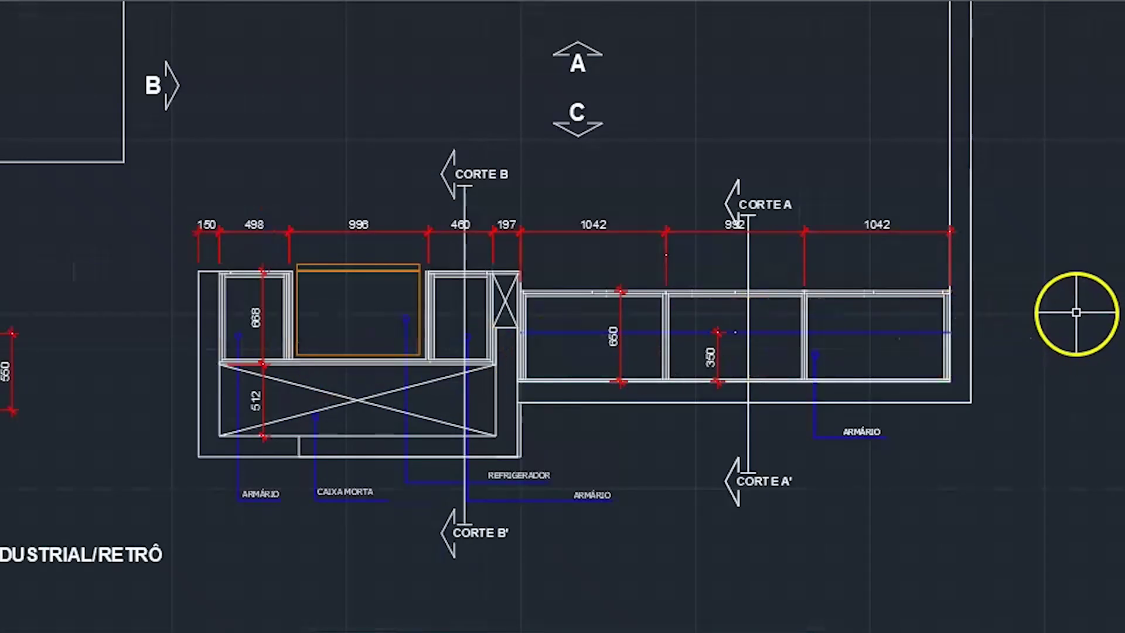
In the hatched copy of the plan, draw a straight polyline across the refrigerator niche's front between the inner corners of the side panels.
mouse_move(1076, 313)
middle_down()
mouse_move(756, 274)
mouse_move(181, 304)
mouse_move(0, 327)
middle_up()
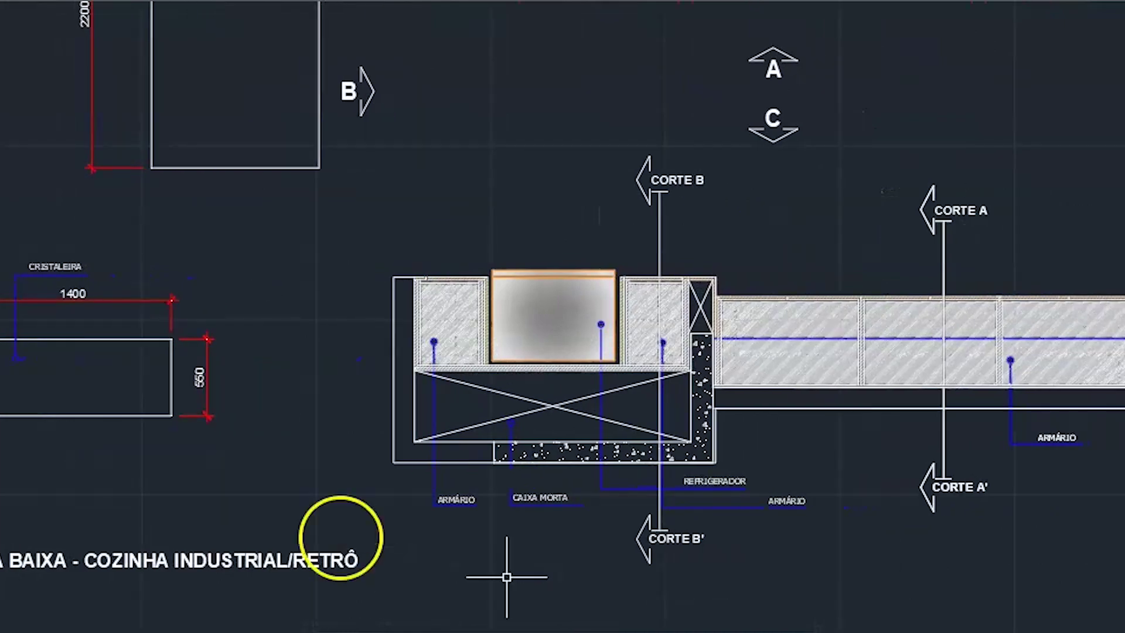
scroll(568, 284, up, 4)
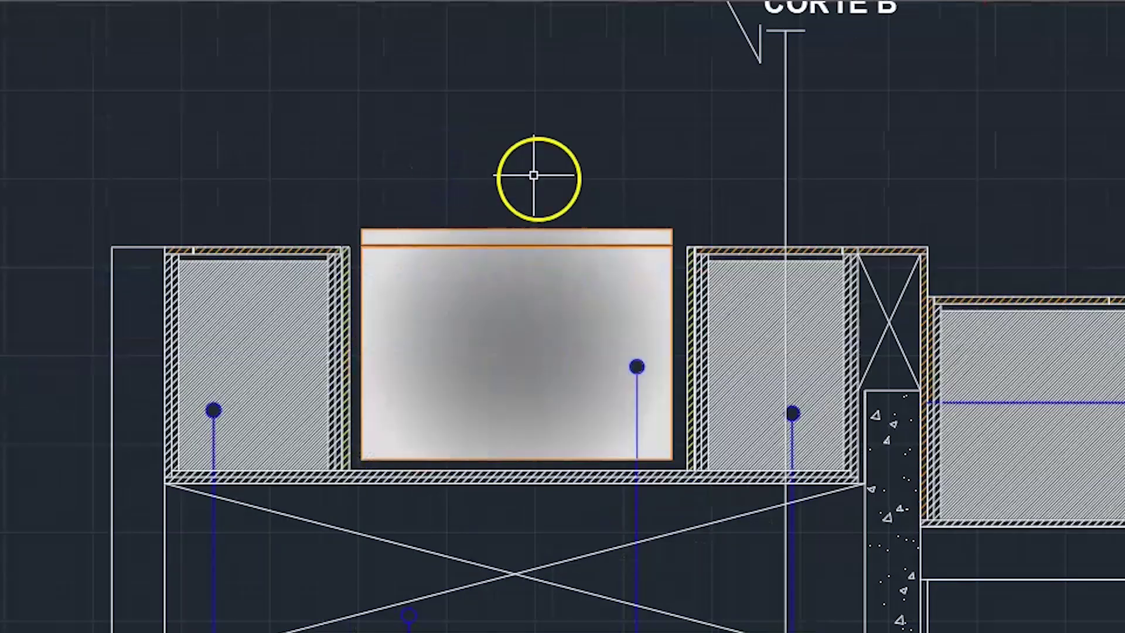
mouse_move(534, 174)
middle_down()
mouse_move(608, 131)
mouse_move(631, 17)
middle_up()
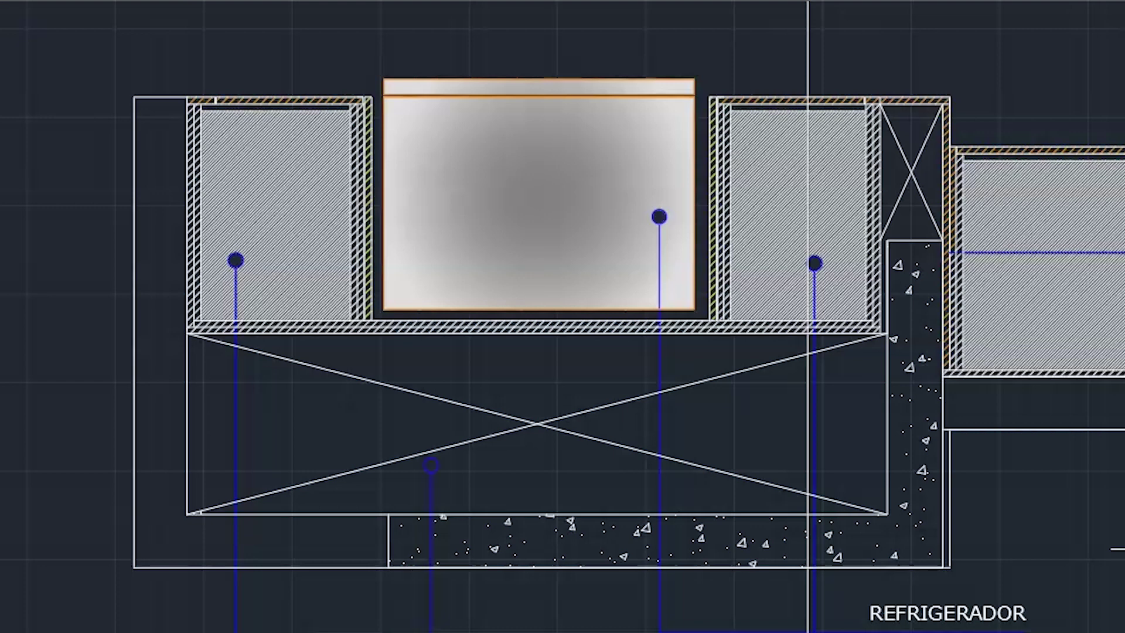
click(856, 208)
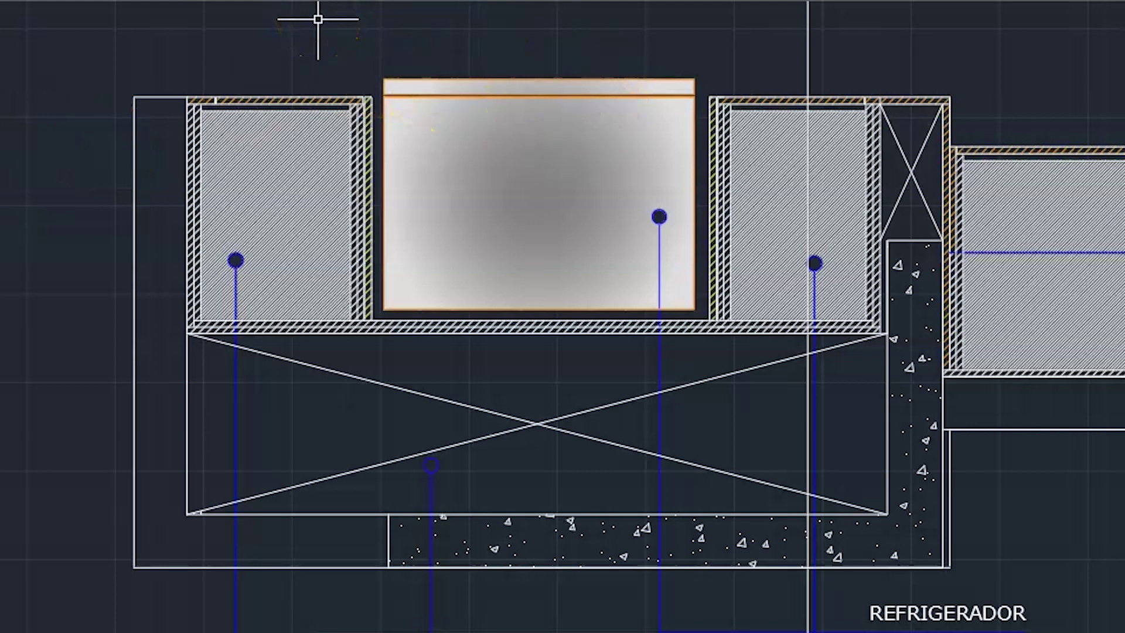
key(Escape)
key(Escape)
key(Escape)
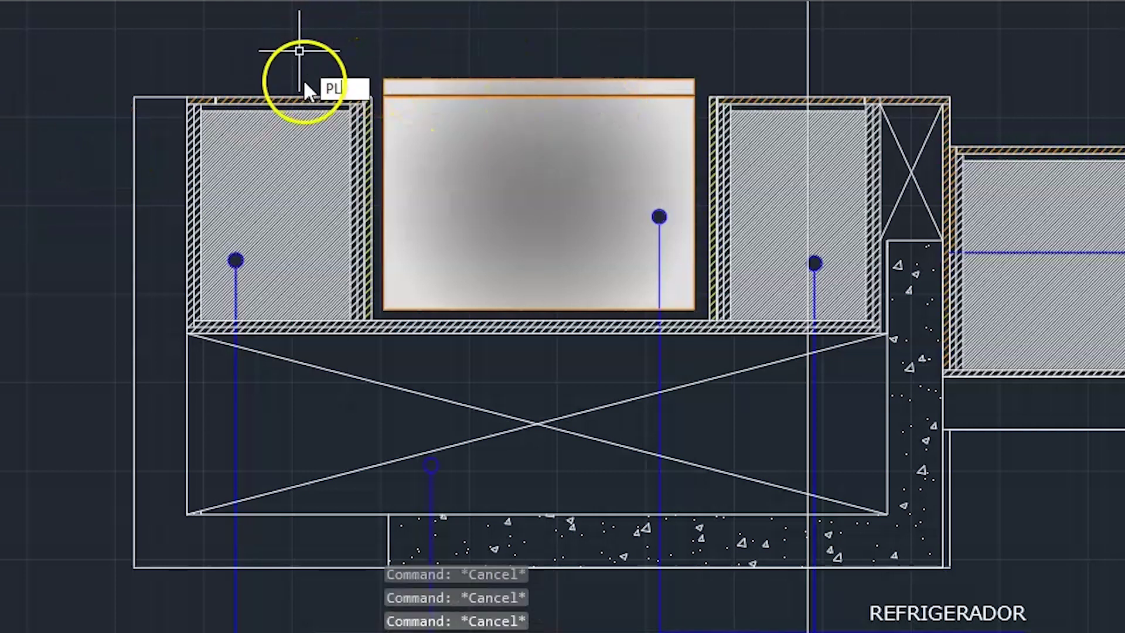
key(Return)
scroll(402, 95, up, 7)
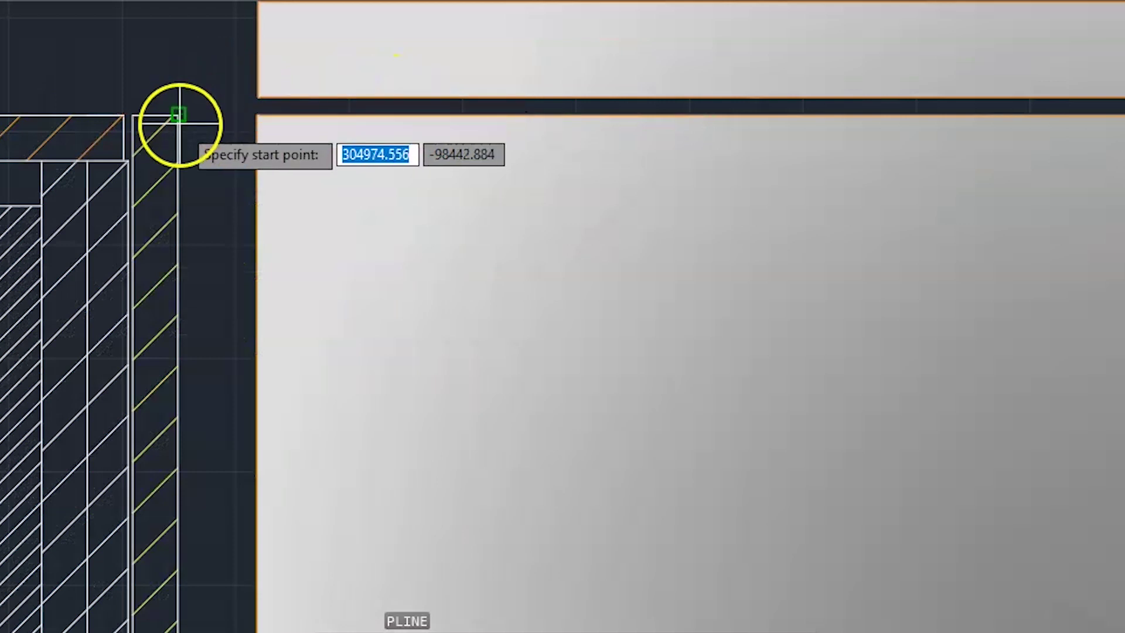
click(179, 123)
scroll(218, 181, down, 5)
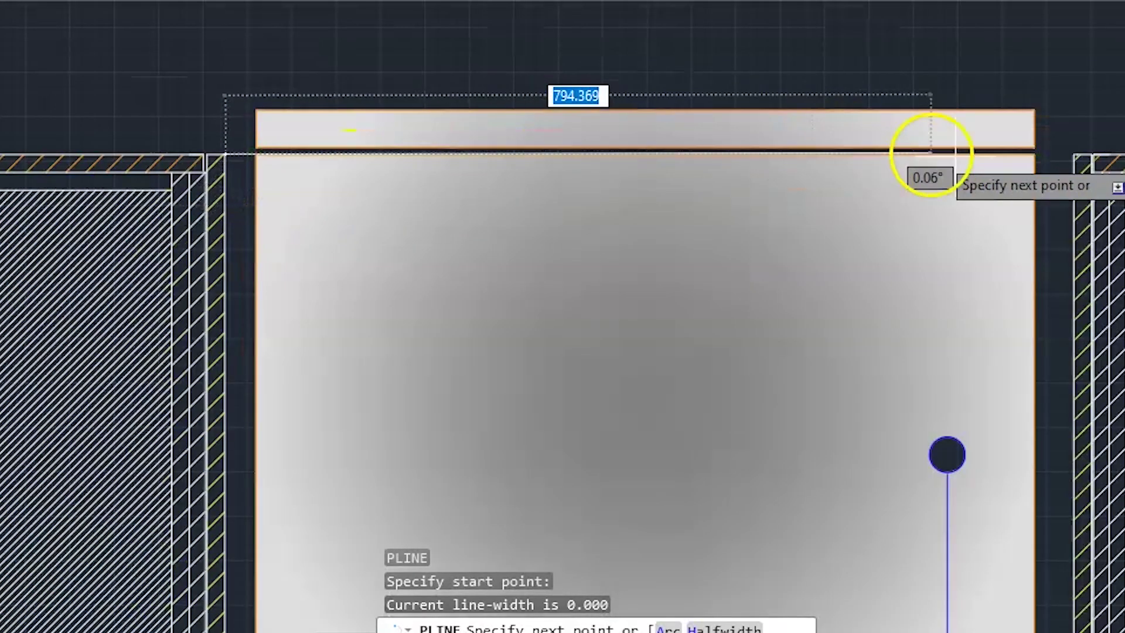
click(1075, 157)
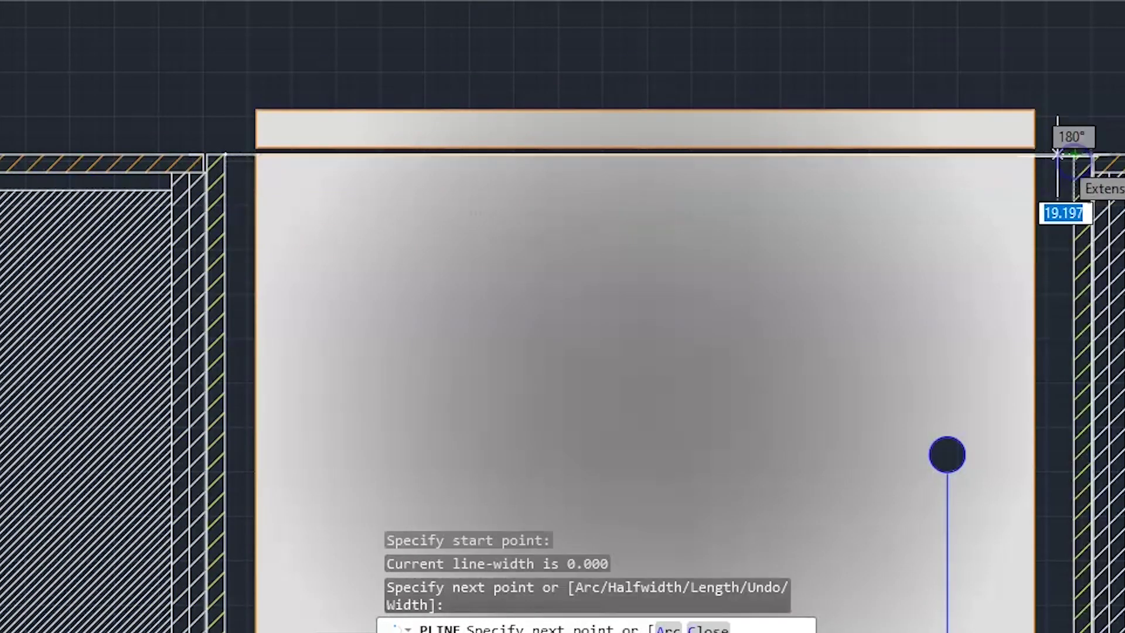
key(Escape)
key(Escape)
key(Escape)
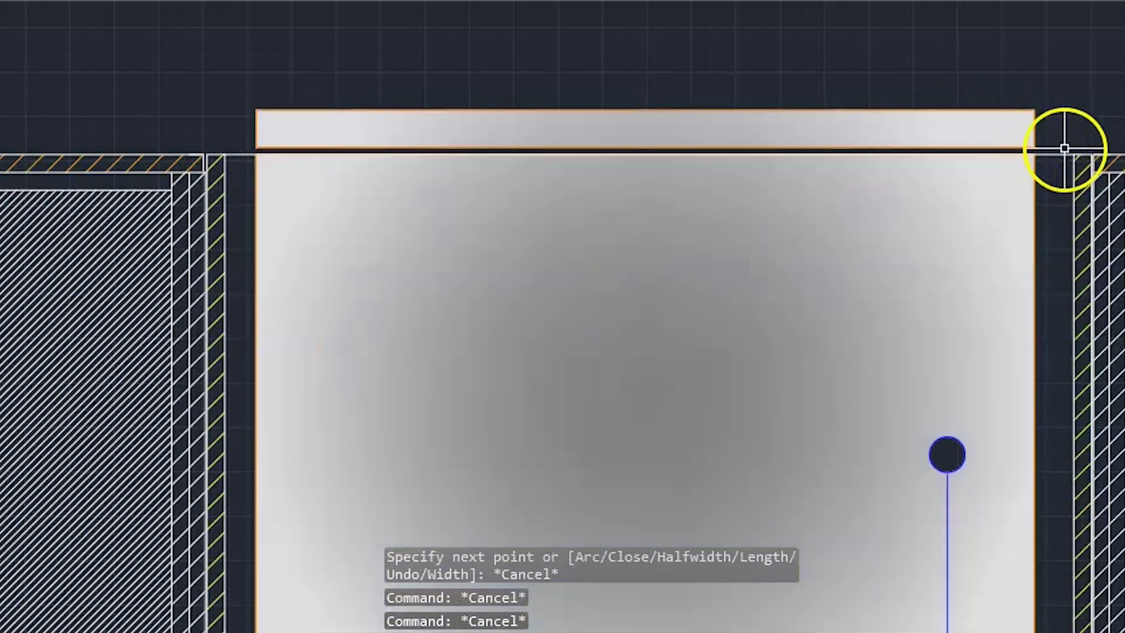
Assign the line across the refrigerator niche's front to the Mov Projeção layer.
click(1059, 152)
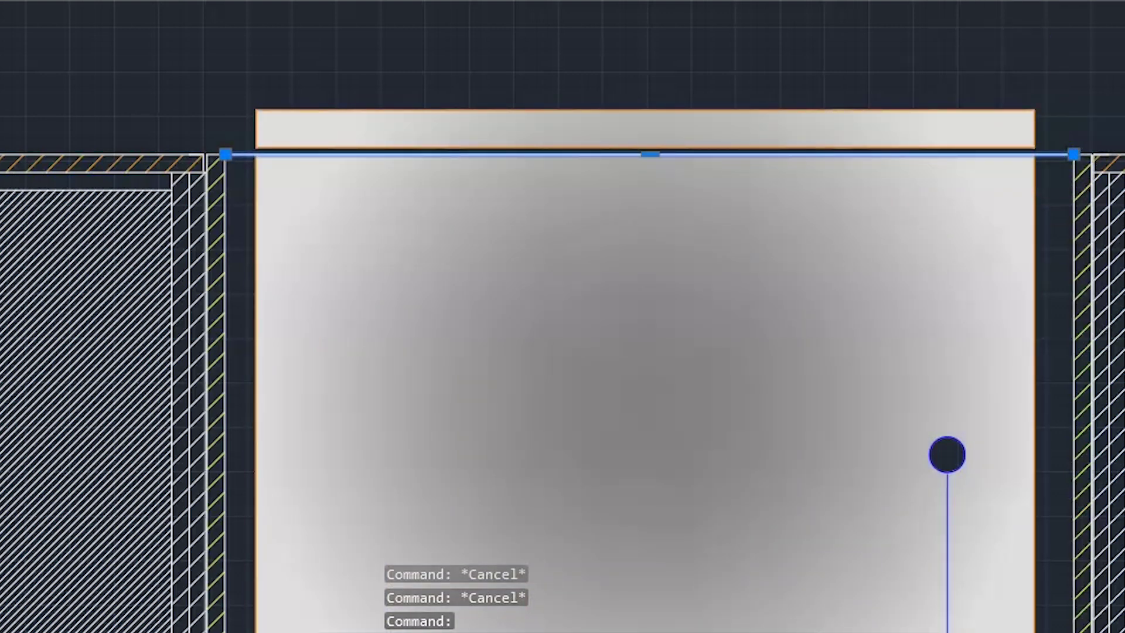
scroll(635, 185, down, 2)
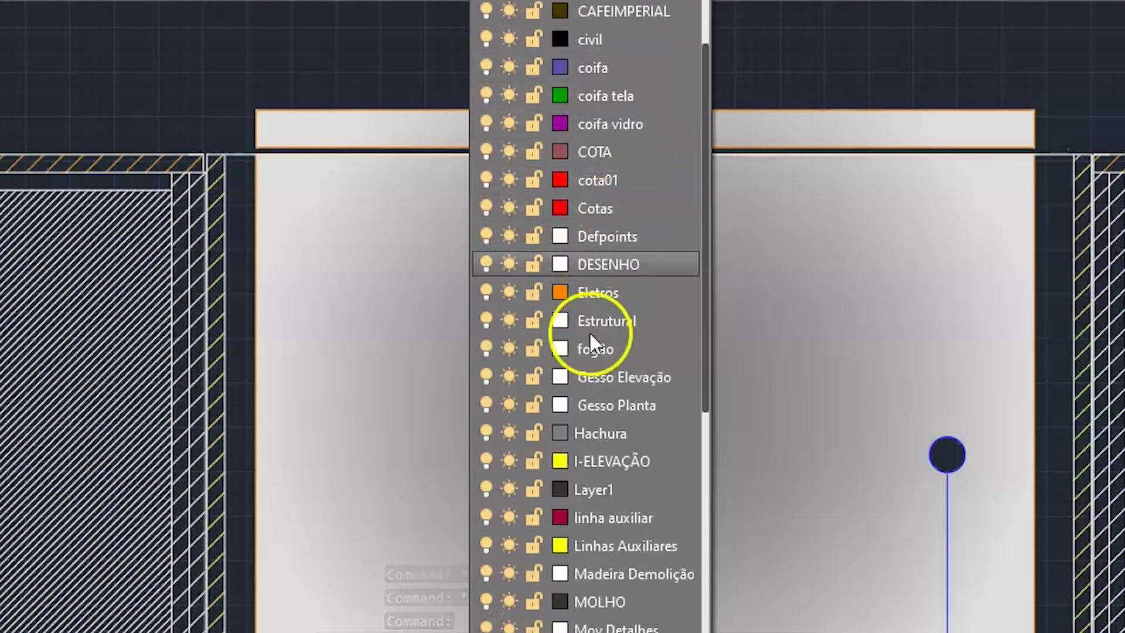
scroll(599, 438, down, 1)
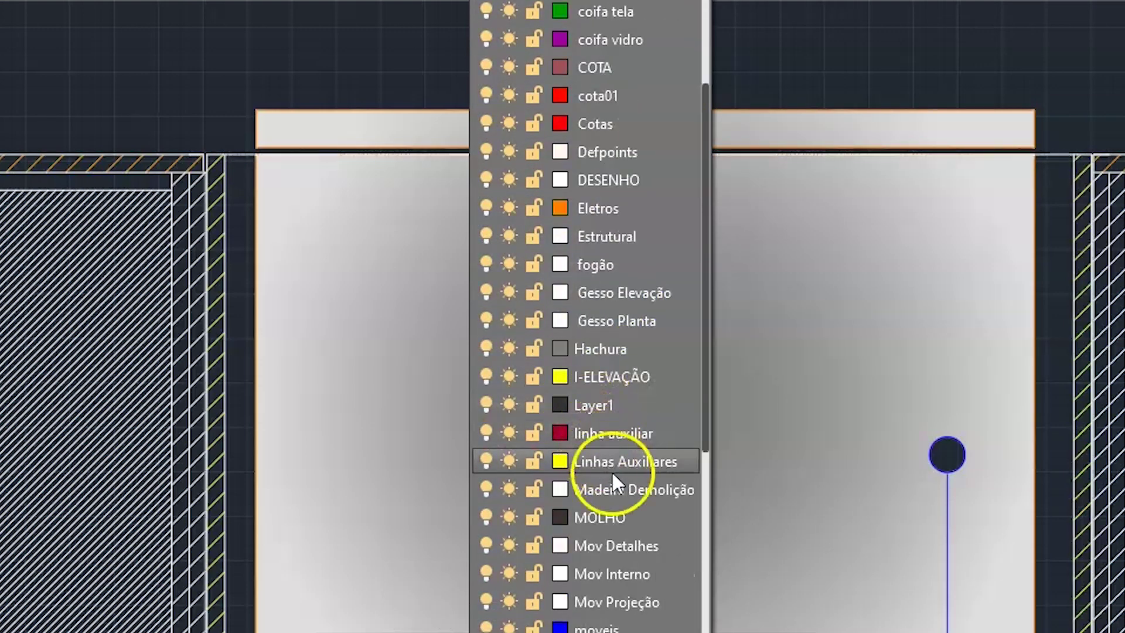
click(607, 603)
key(Escape)
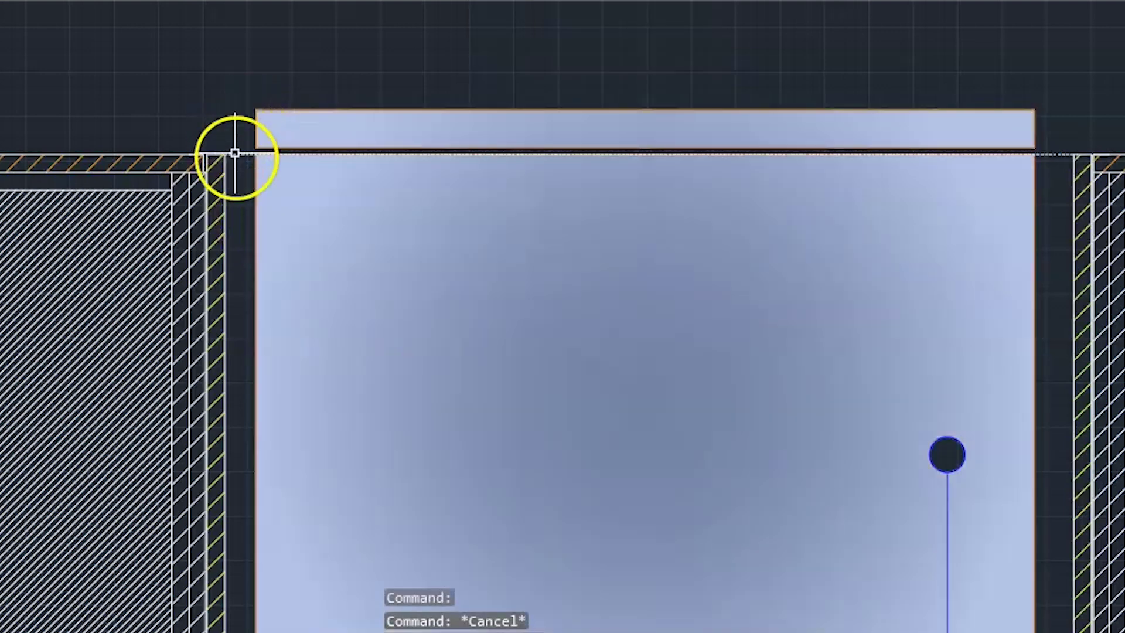
Color the niche's front line blue and match its properties to the projection line across the adjacent lower cabinets.
click(242, 154)
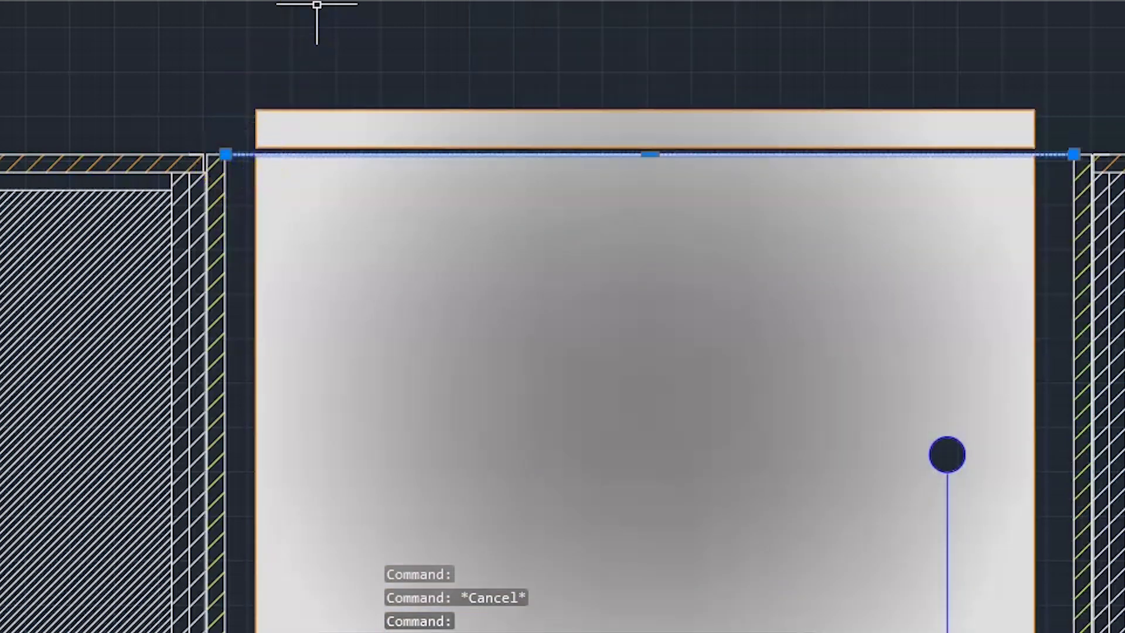
mouse_move(844, 0)
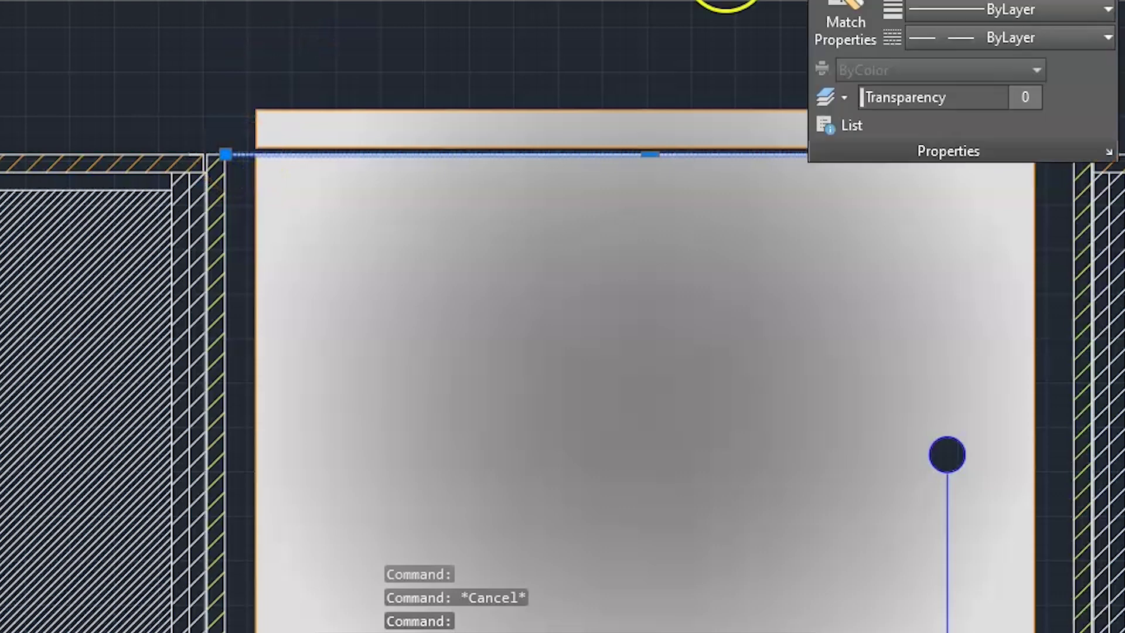
click(846, 24)
scroll(527, 146, down, 3)
key(Escape)
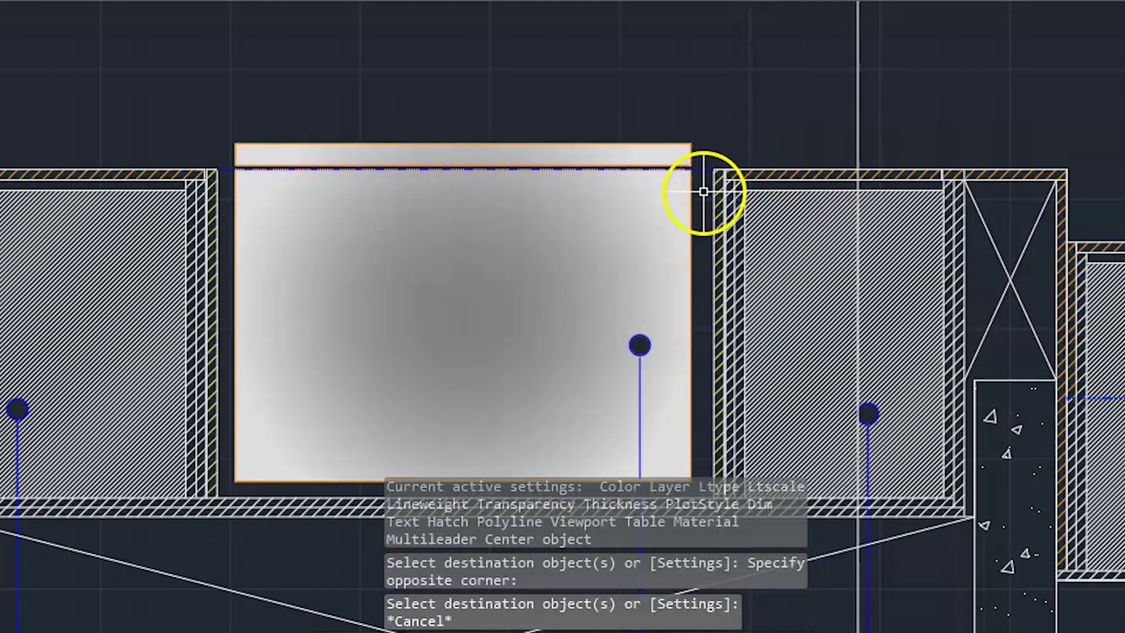
scroll(703, 192, up, 6)
scroll(685, 141, down, 4)
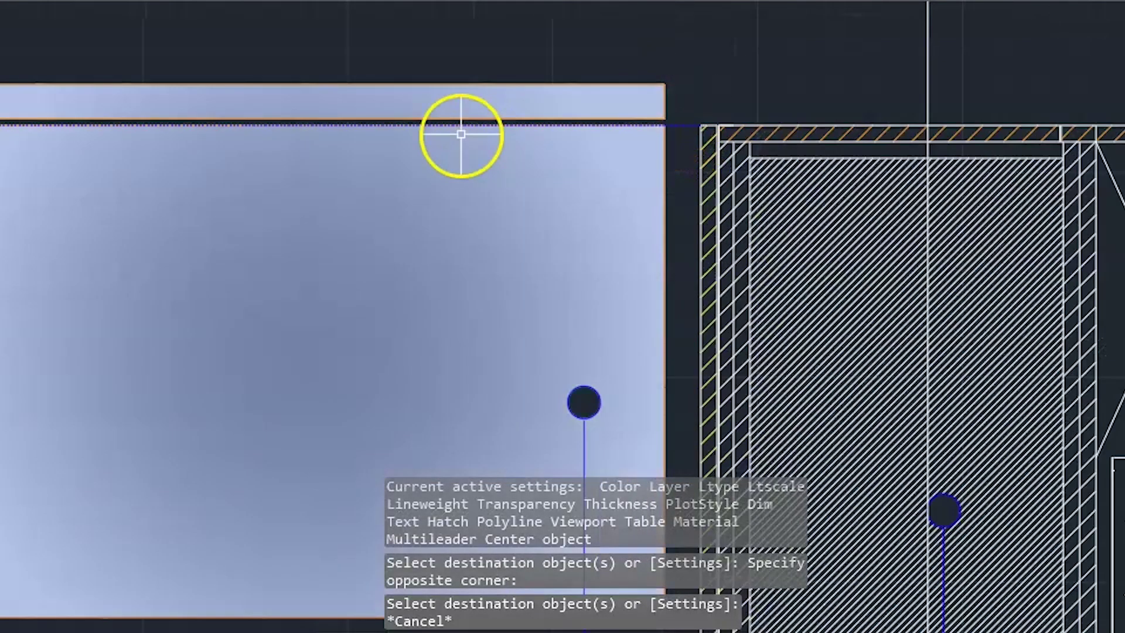
scroll(716, 86, down, 2)
scroll(678, 113, up, 2)
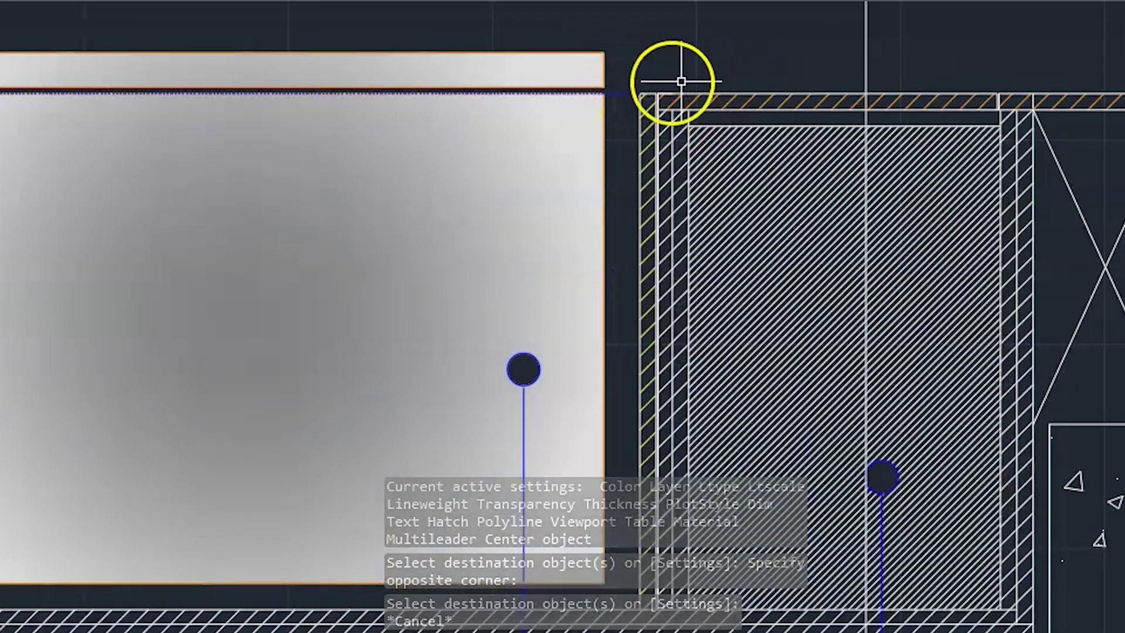
scroll(681, 82, down, 2)
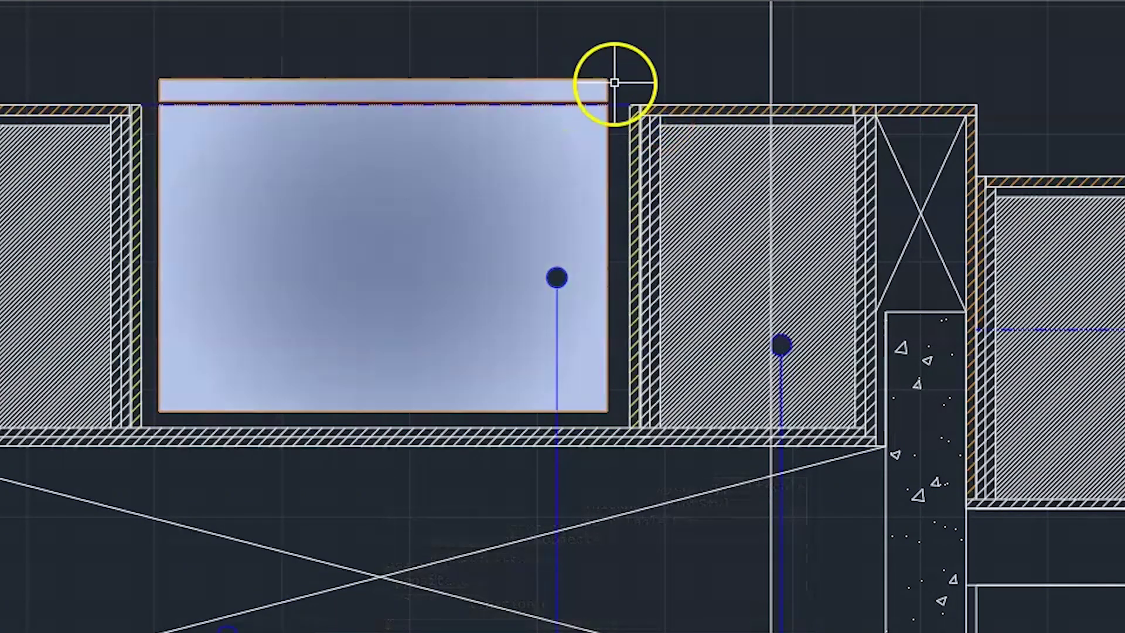
scroll(623, 123, up, 4)
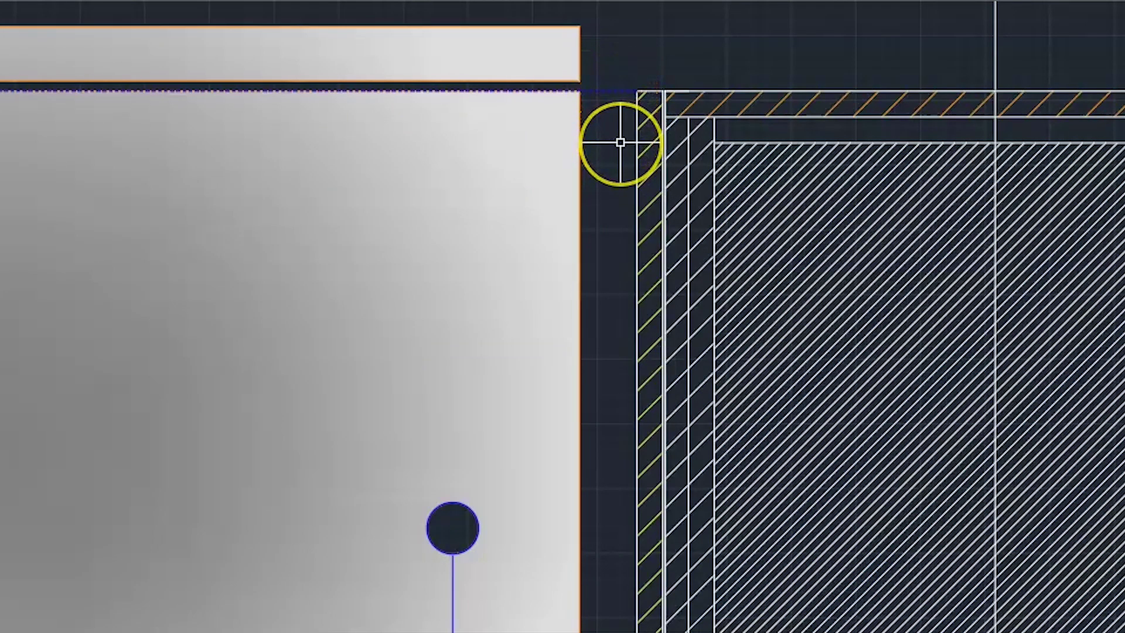
Examine both ends of the refrigerator niche's front projection line and the surrounding cabinets and CAIXA MORTA area.
scroll(620, 142, down, 3)
click(621, 122)
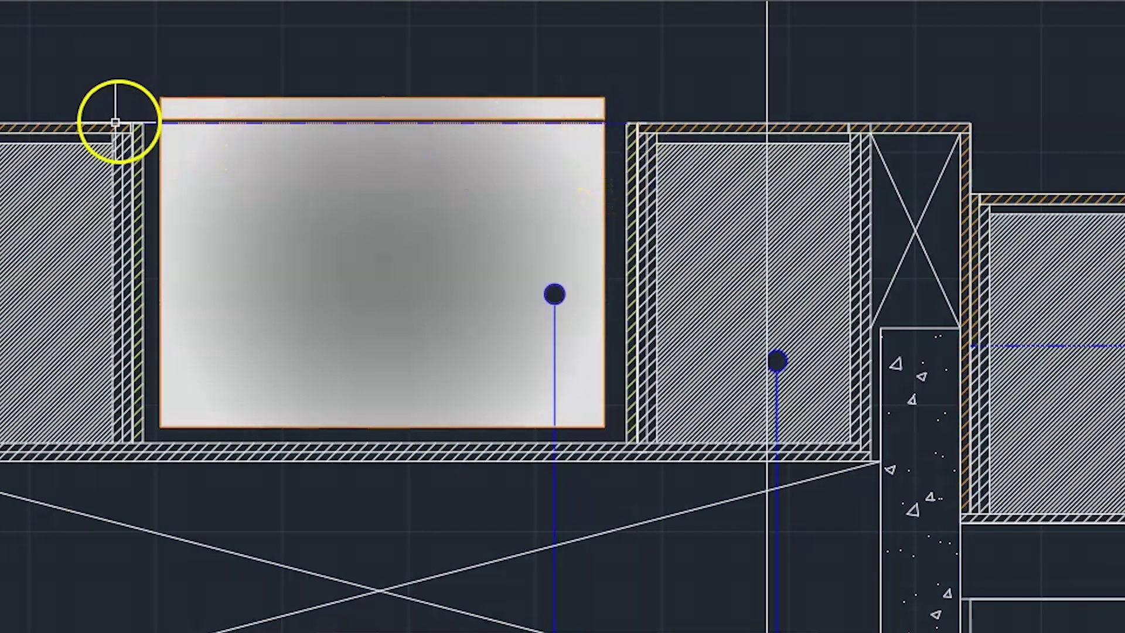
scroll(115, 123, up, 3)
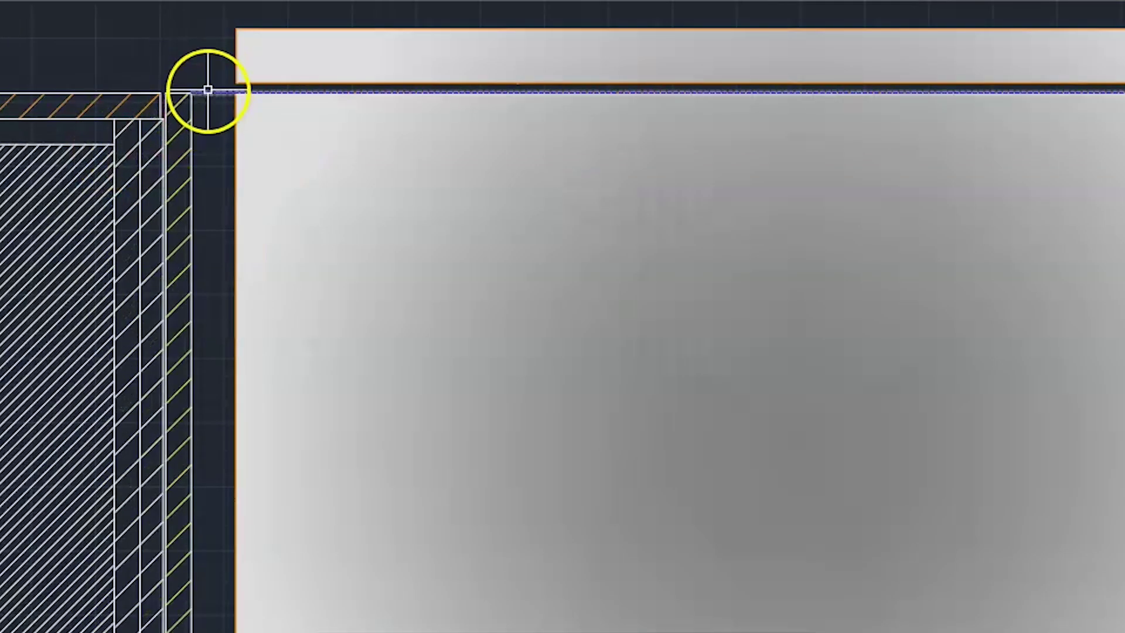
scroll(219, 79, up, 3)
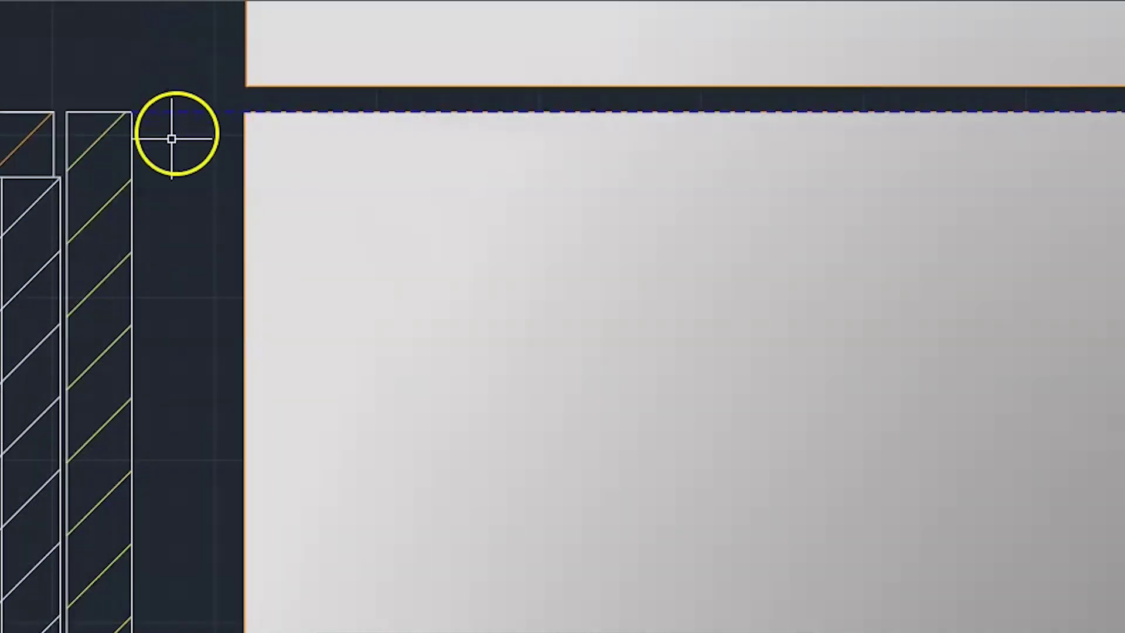
scroll(171, 139, down, 3)
scroll(537, 103, down, 3)
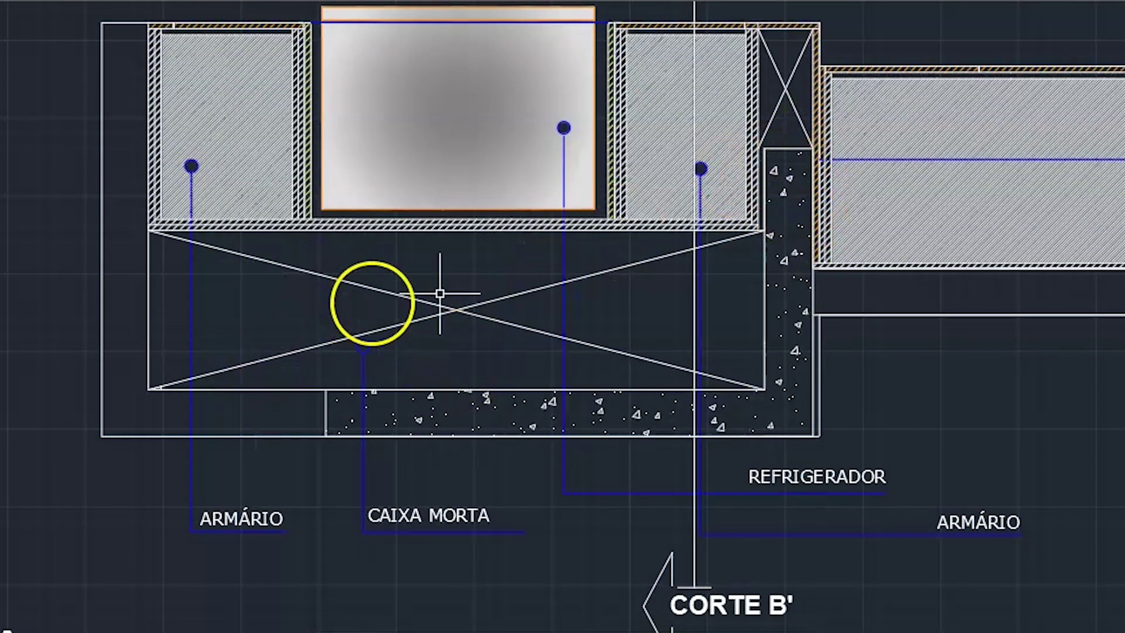
scroll(475, 308, down, 2)
scroll(700, 122, up, 2)
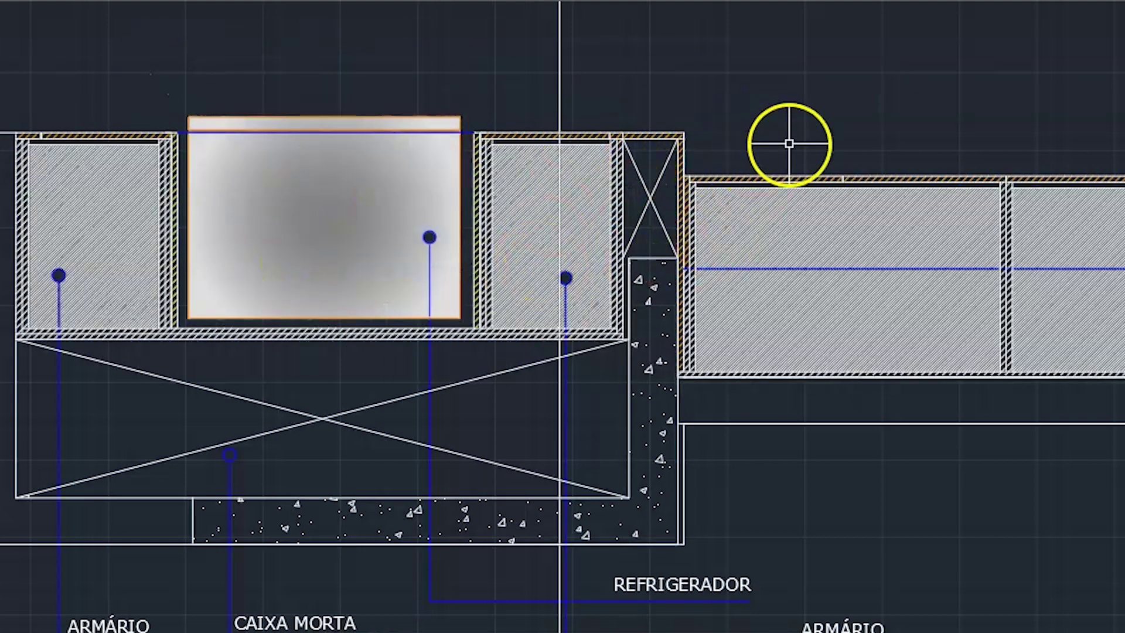
middle_drag(784, 151, 639, 272)
scroll(692, 246, down, 2)
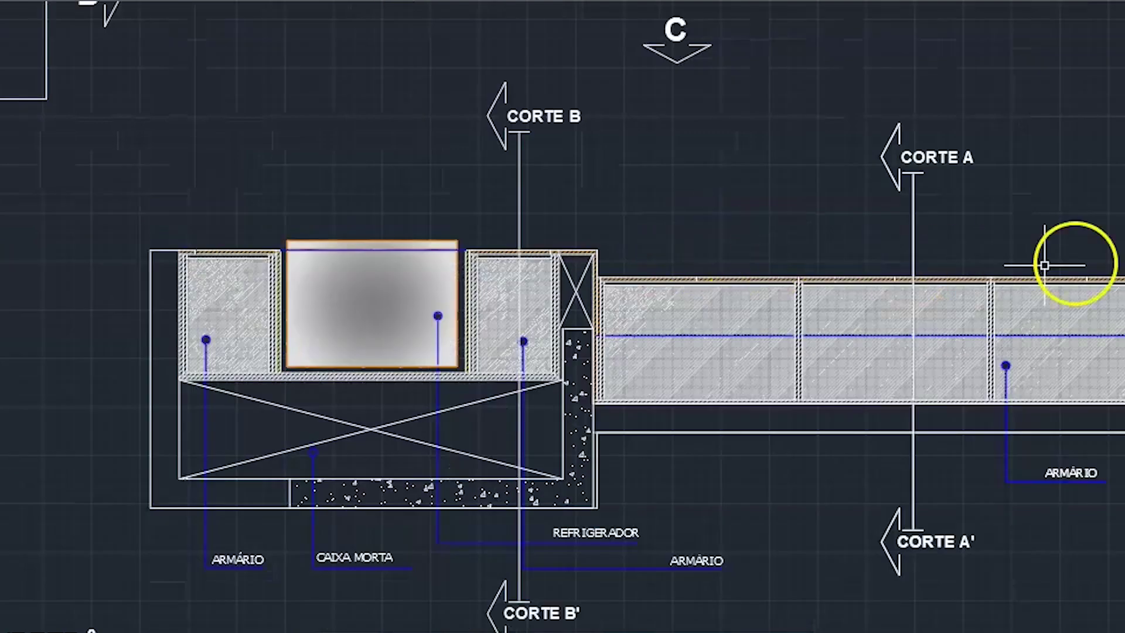
Measure the inner width of the crossed void between the refrigerator's side cabinet and the end panel.
scroll(550, 270, up, 5)
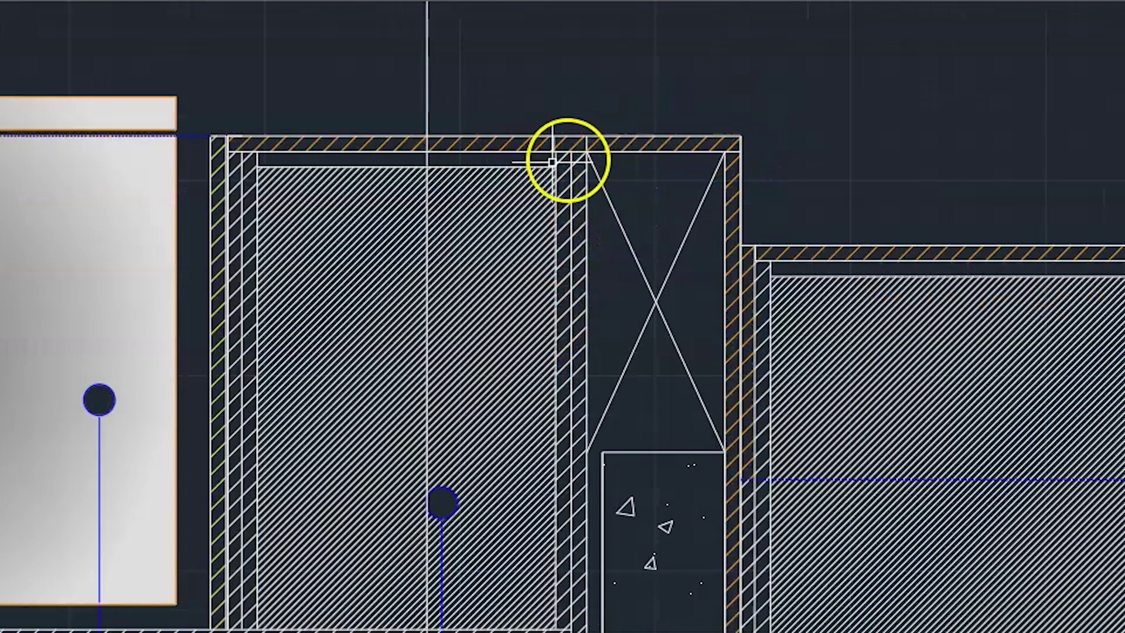
scroll(690, 166, down, 2)
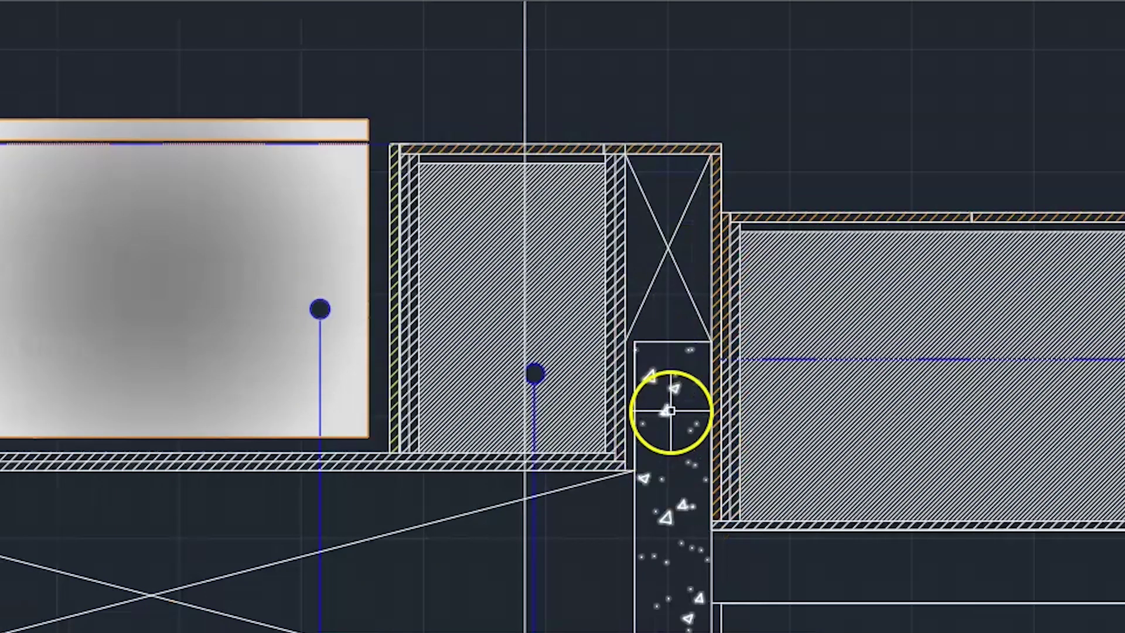
scroll(664, 268, up, 5)
scroll(652, 292, down, 2)
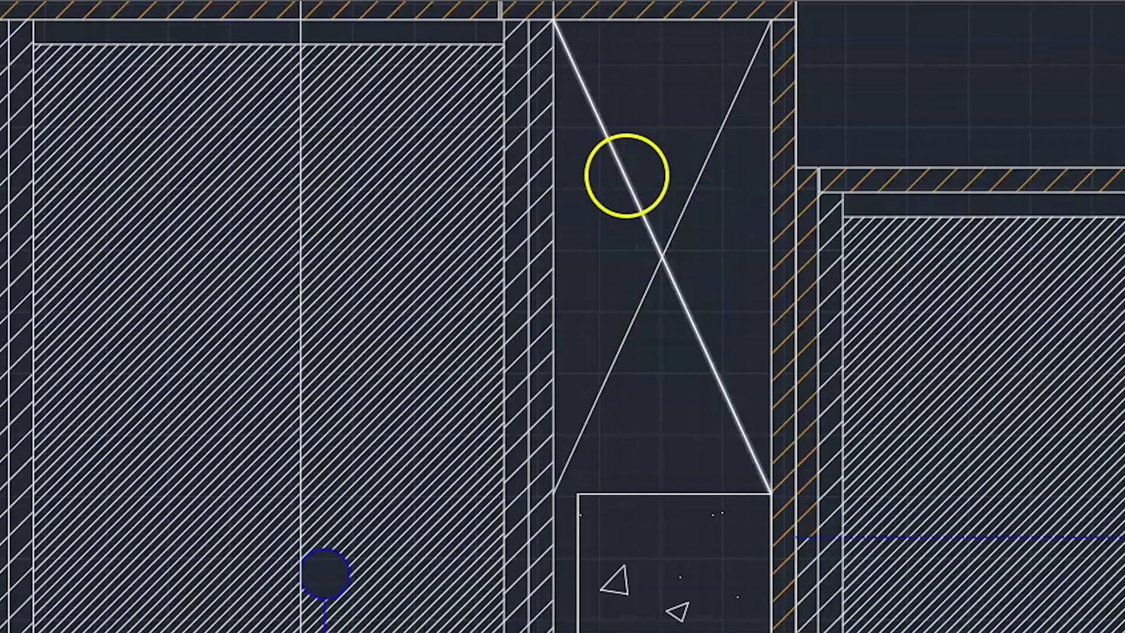
key(Escape)
key(Escape)
key(Escape)
text(DI)
key(Return)
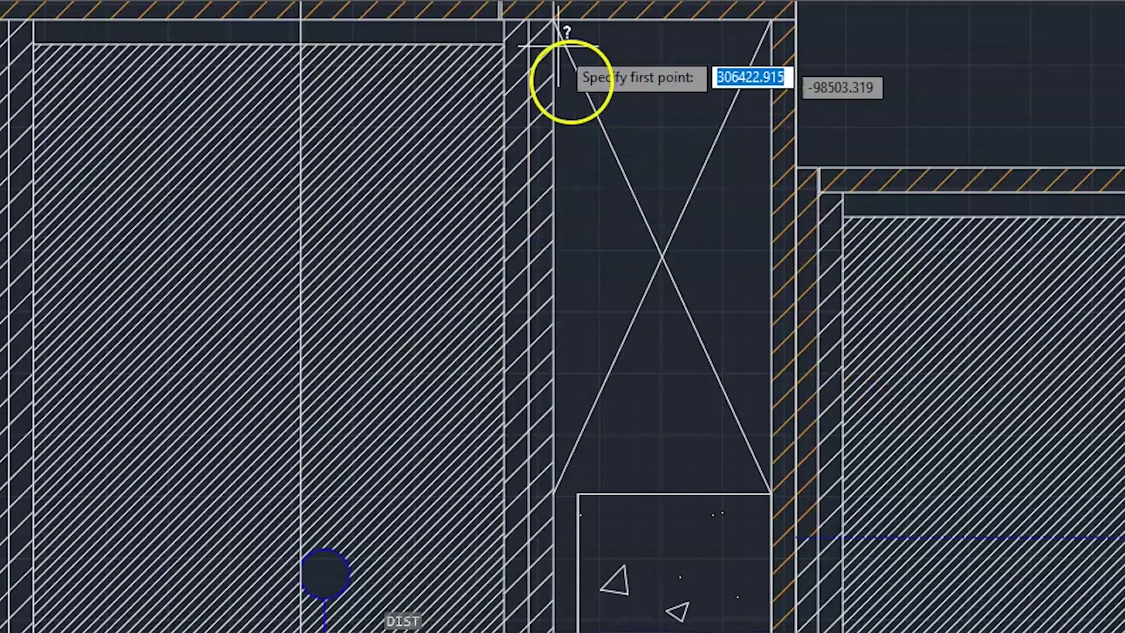
click(553, 19)
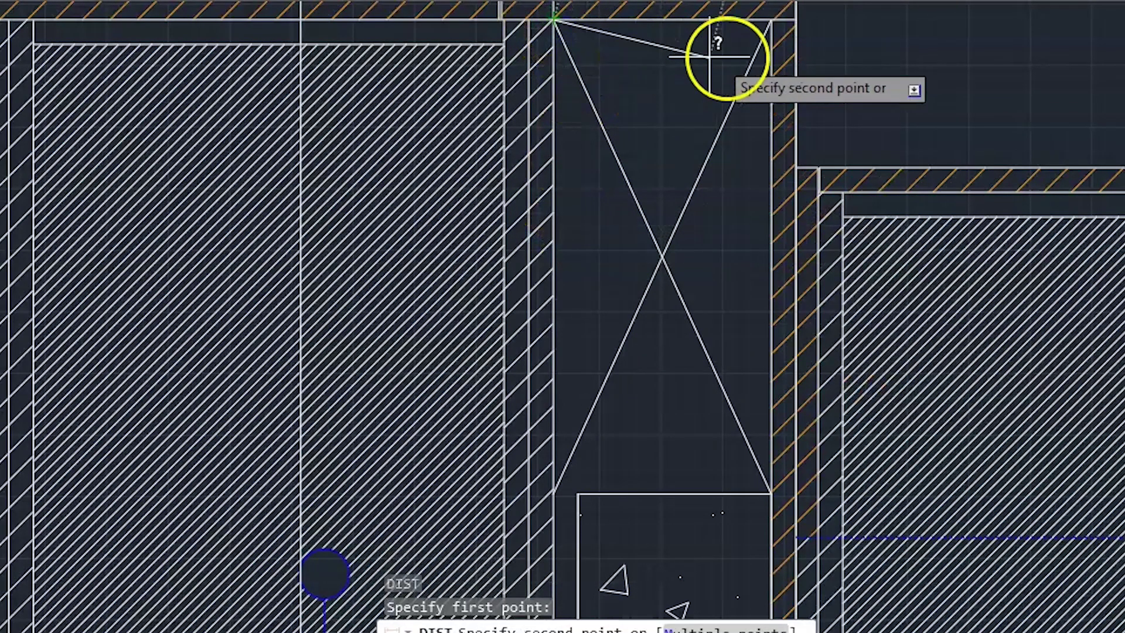
click(770, 23)
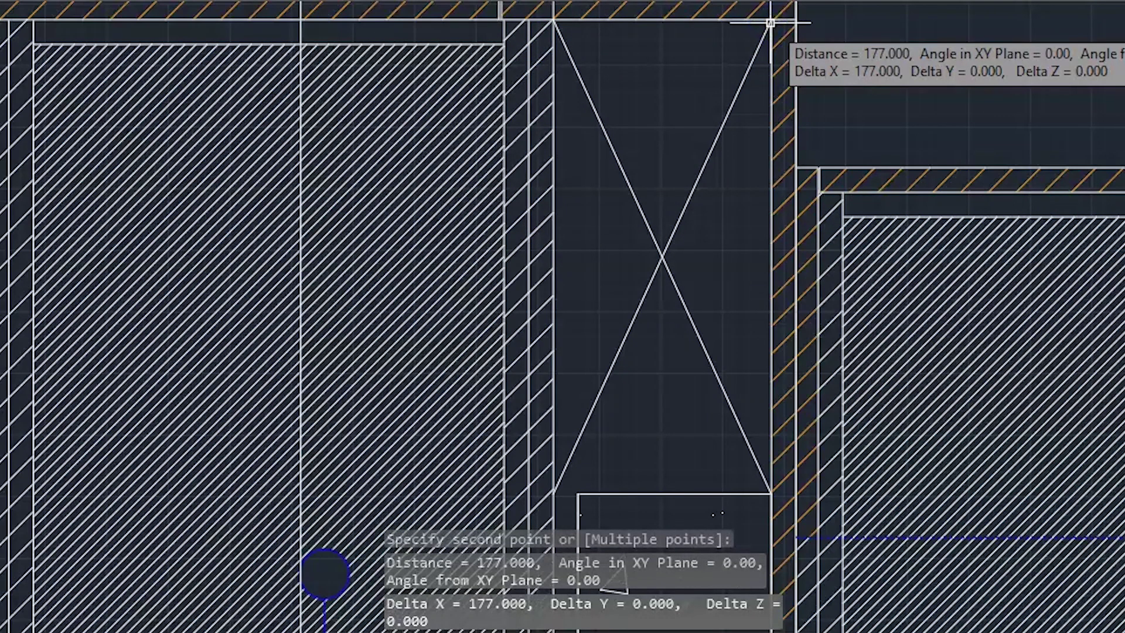
key(Escape)
Examine the front and side panels of the cabinet between the refrigerator and the crossed void.
scroll(681, 252, down, 2)
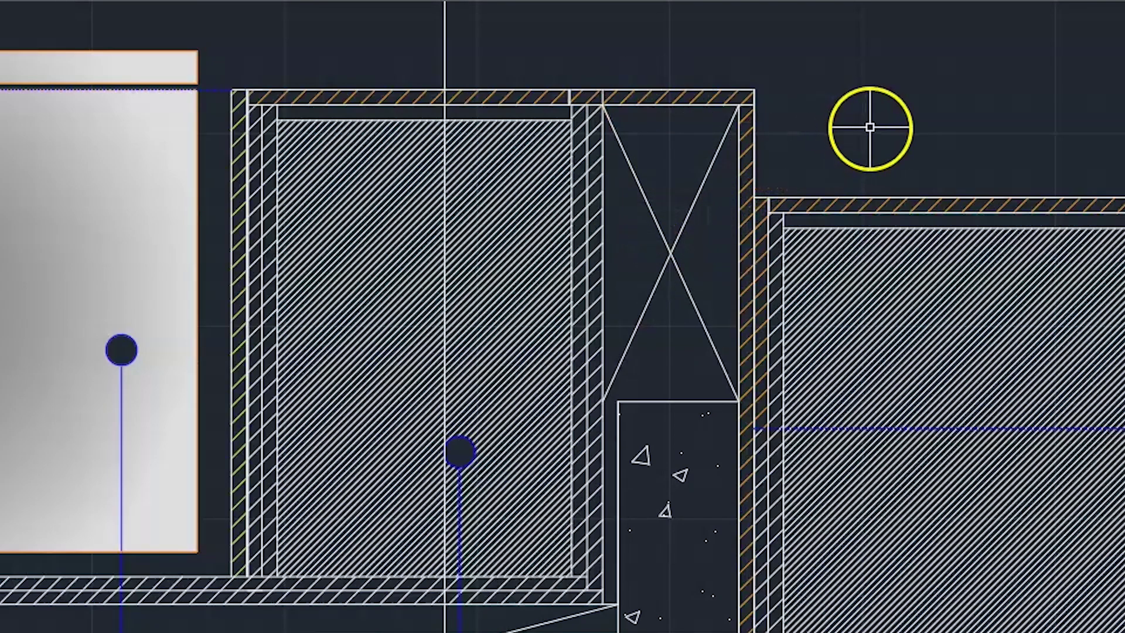
click(790, 139)
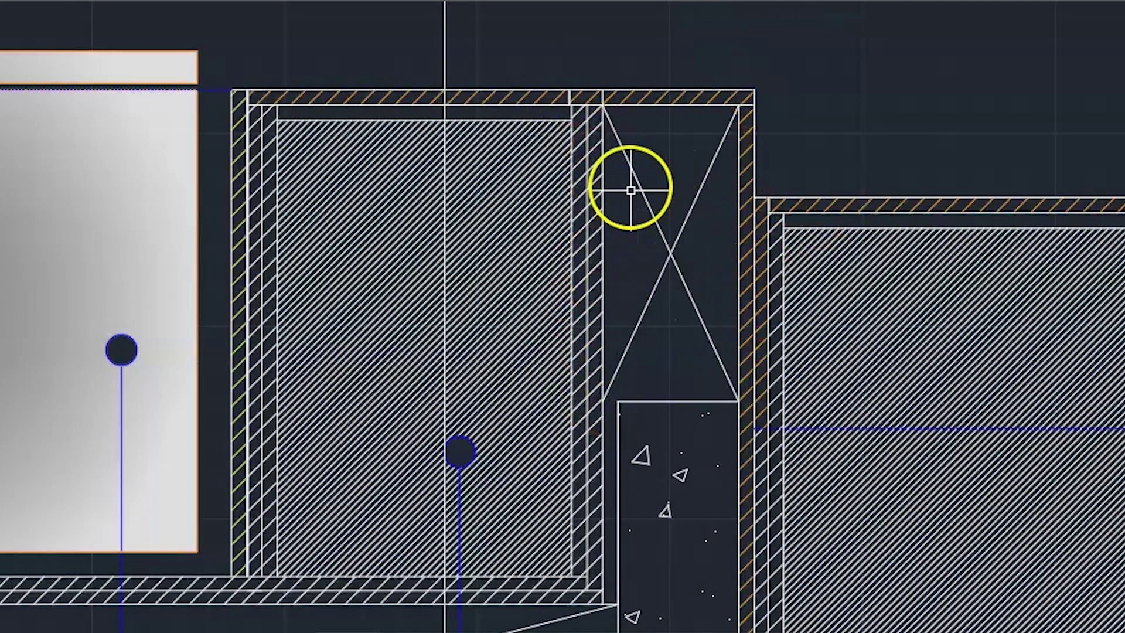
scroll(700, 91, down, 2)
scroll(587, 100, down, 2)
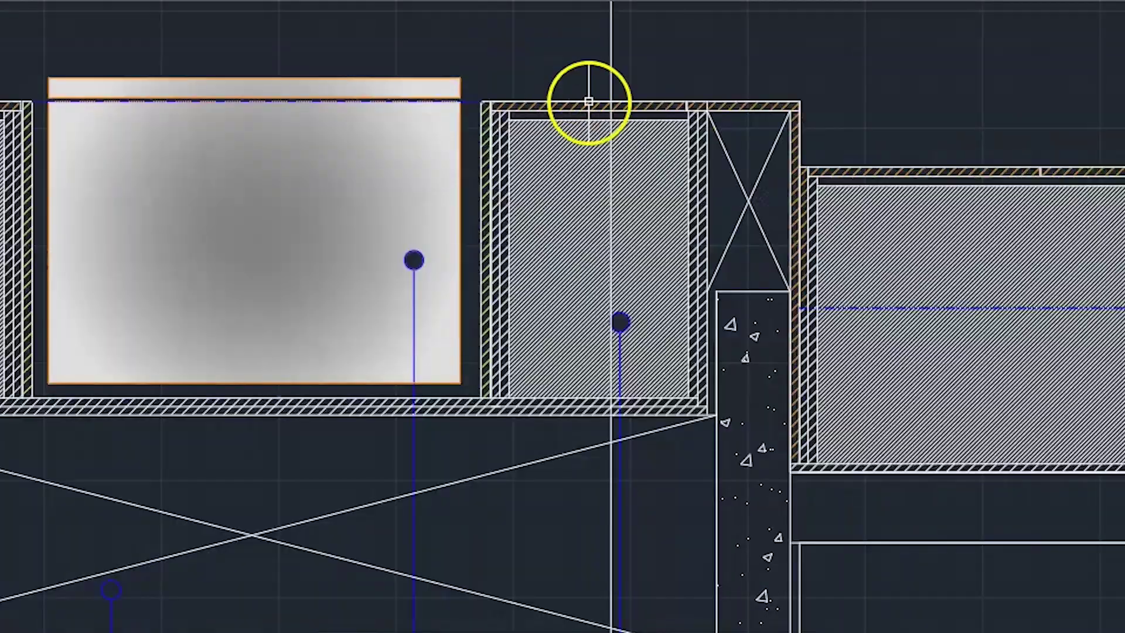
scroll(735, 131, up, 2)
scroll(668, 160, up, 4)
scroll(665, 206, down, 2)
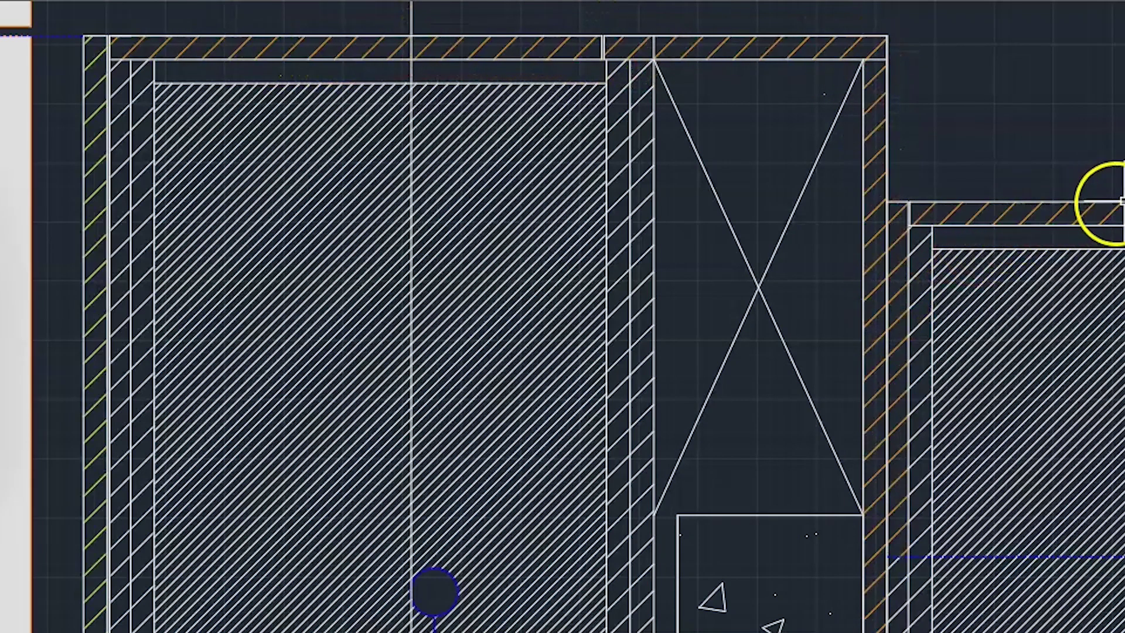
scroll(964, 154, down, 1)
scroll(964, 154, down, 1)
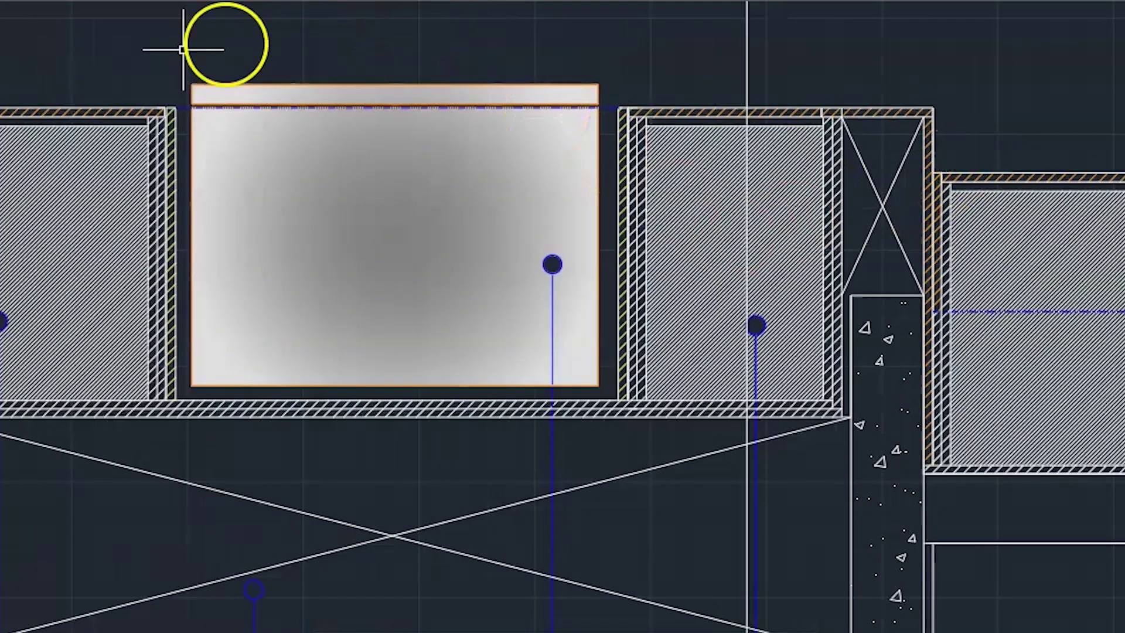
Examine the niche's yellow-hatched side panels, the refrigerator and the orange-hatched fronts of the adjacent lower cabinets.
scroll(6, 118, up, 2)
scroll(3, 121, down, 2)
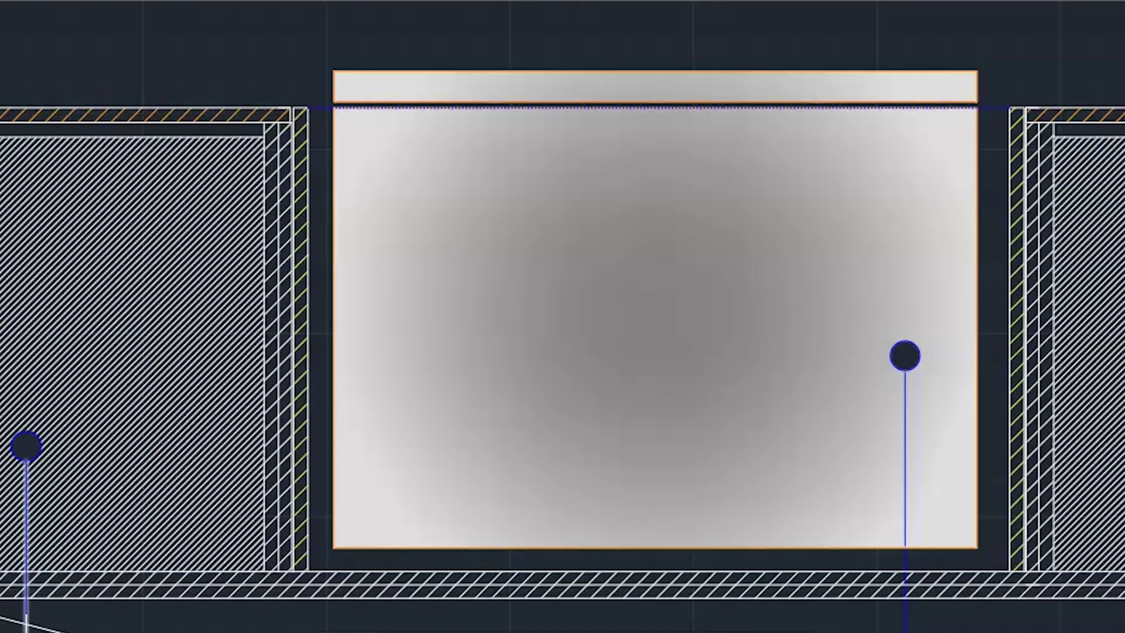
click(839, 304)
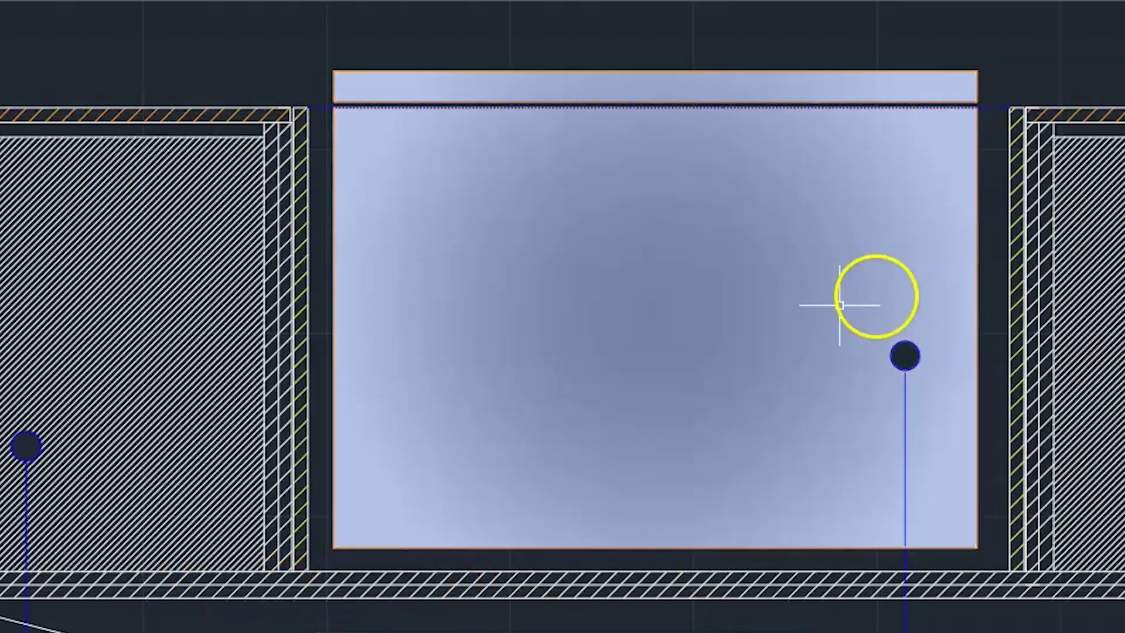
key(Escape)
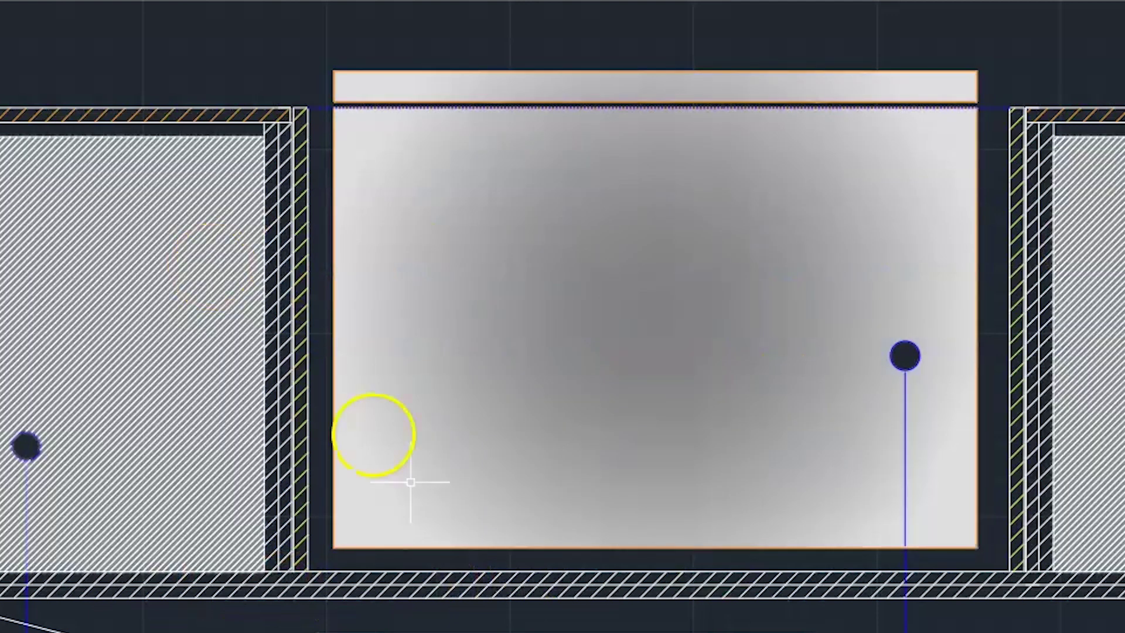
scroll(340, 394, down, 2)
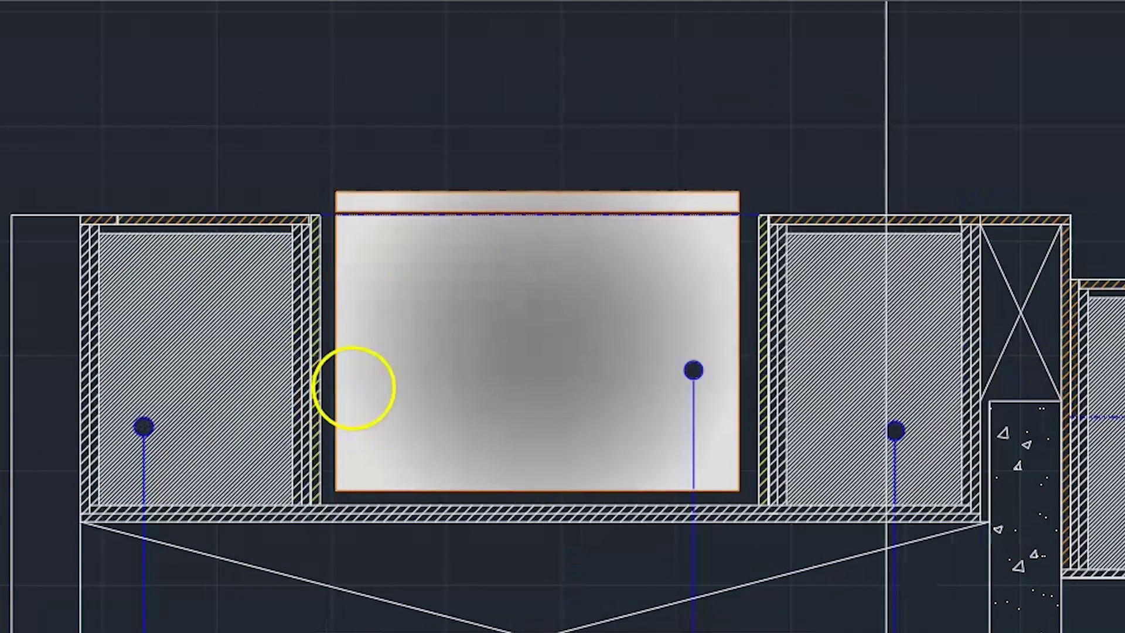
scroll(354, 387, down, 4)
scroll(796, 432, up, 6)
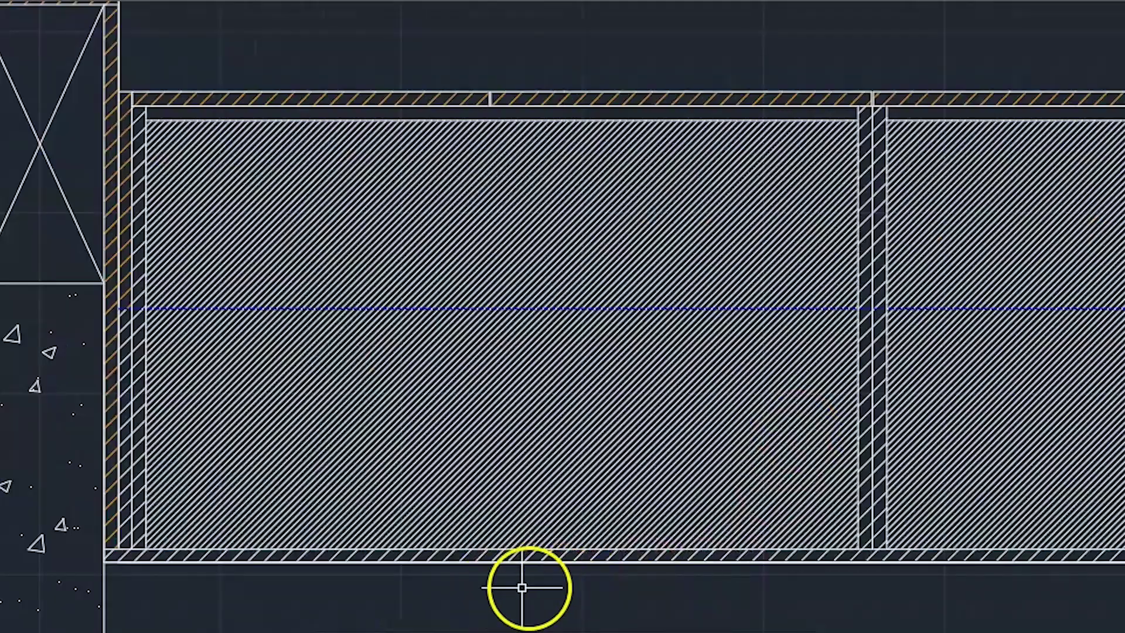
scroll(801, 404, down, 2)
mouse_move(575, 540)
middle_down()
mouse_move(633, 500)
mouse_move(727, 477)
middle_up()
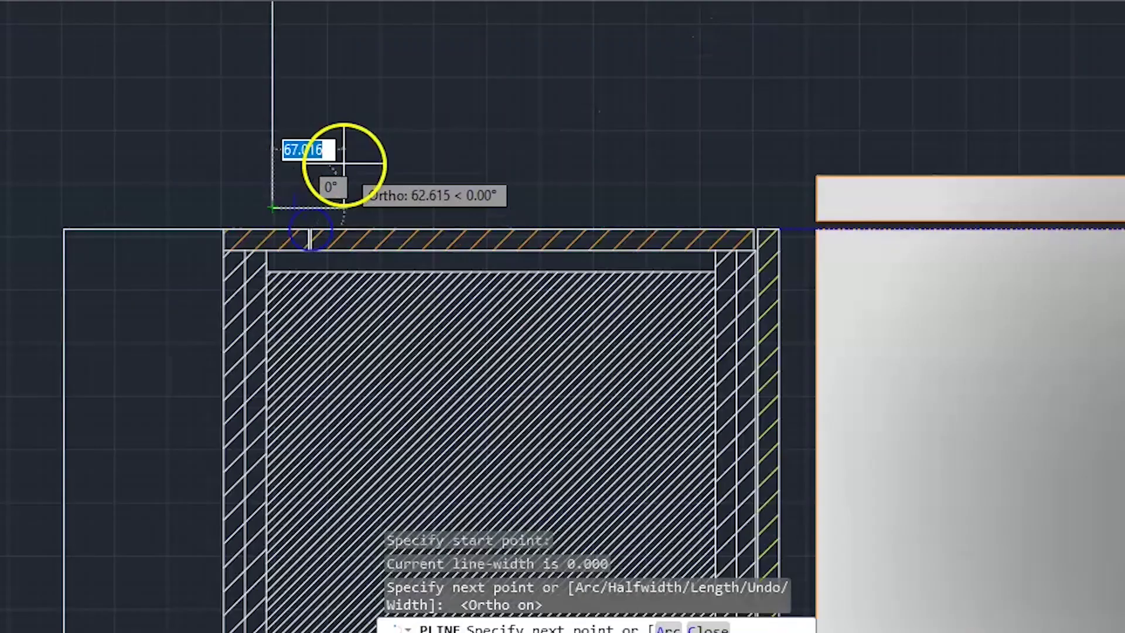
End the leader polyline above the cabinet front and move the small circle so its upper quadrant meets the line's lower end.
key(Escape)
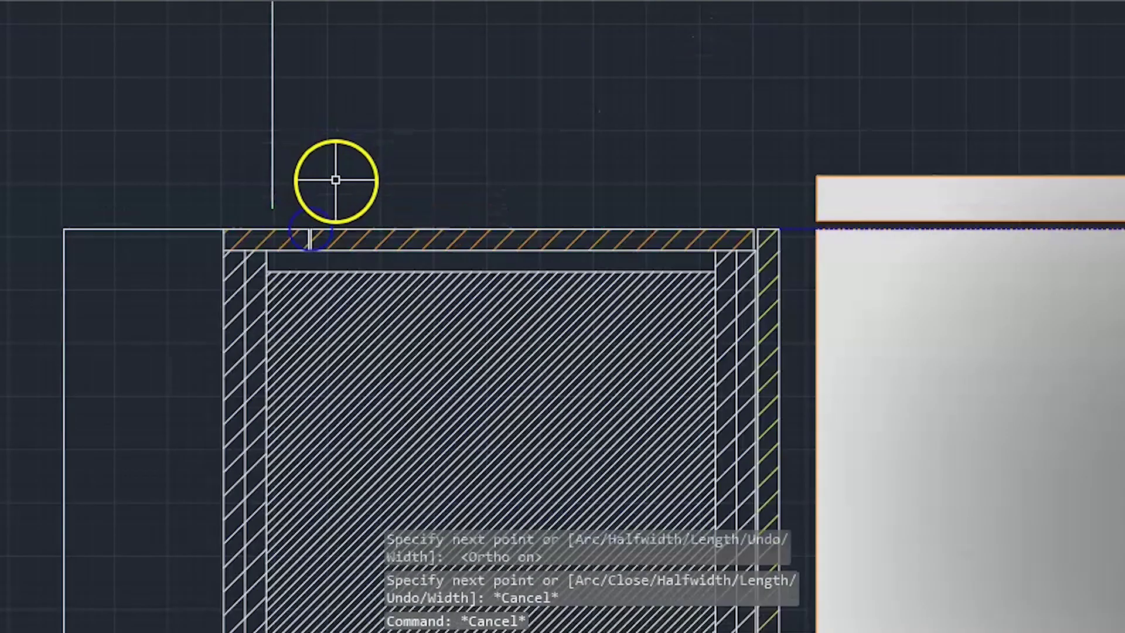
text(m)
key(Return)
click(307, 208)
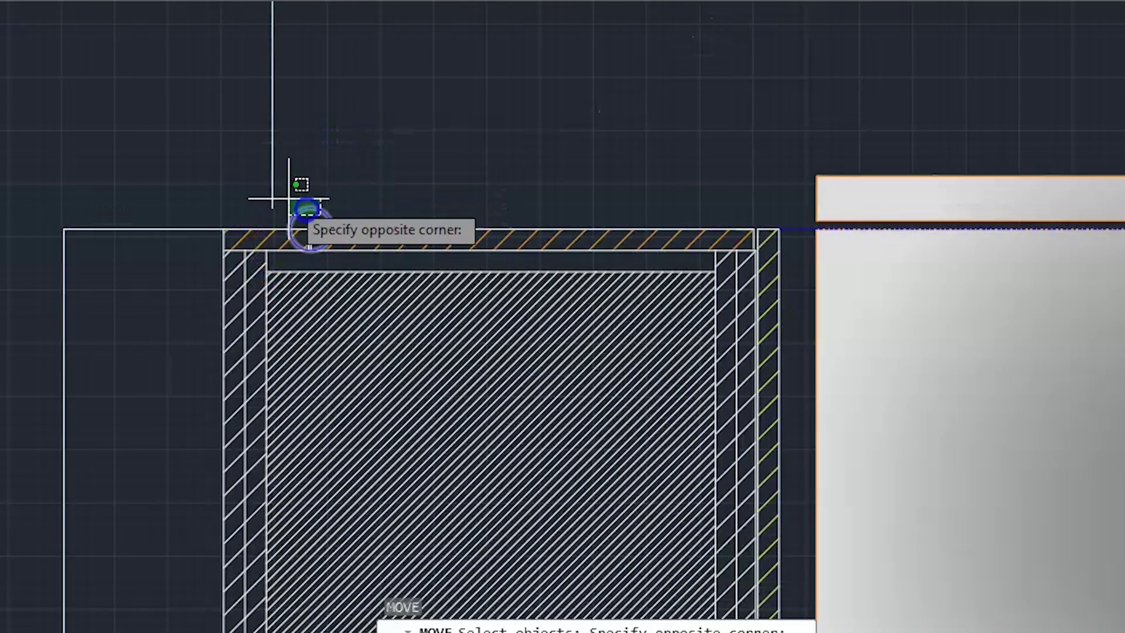
click(302, 223)
key(Return)
click(316, 205)
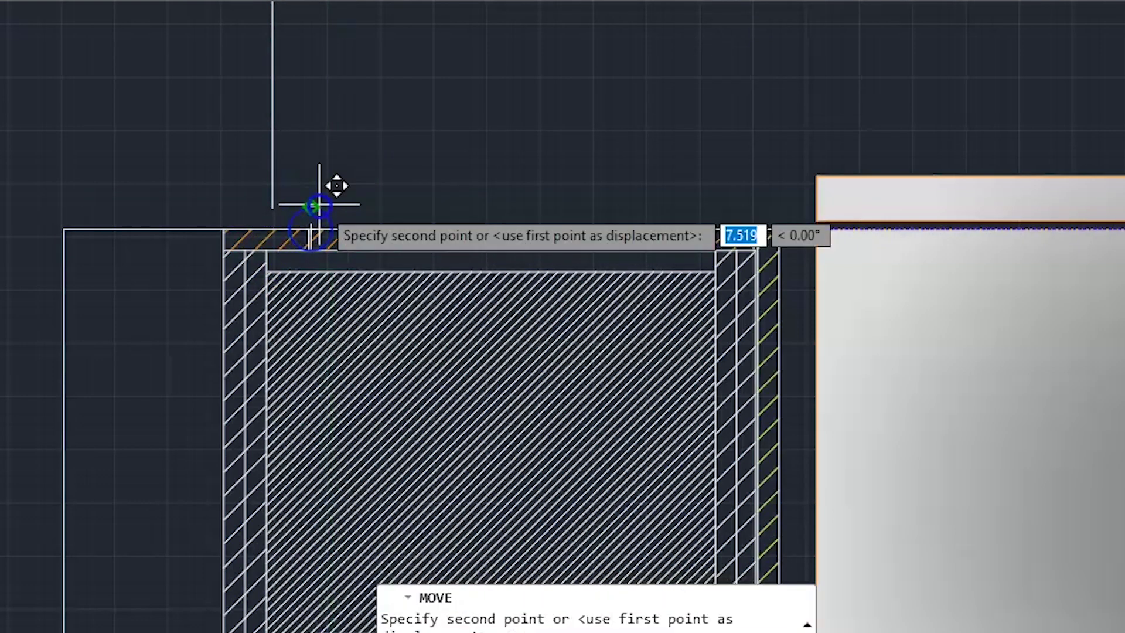
key(Escape)
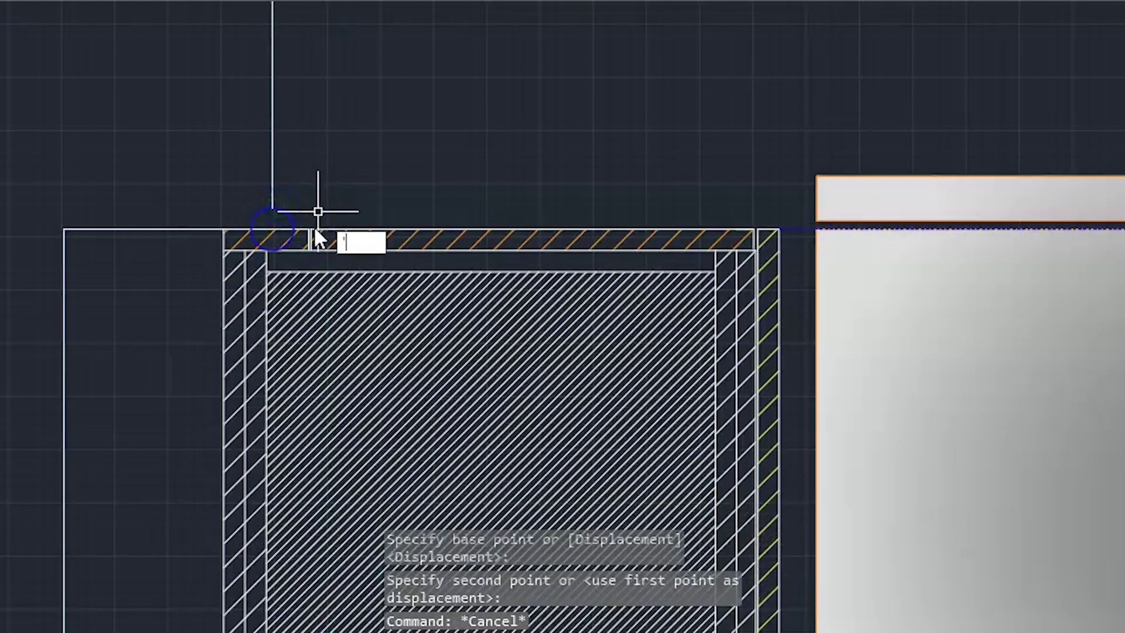
Match the new leader line's properties to the blue circle at its end.
key(Escape)
key(Escape)
text(MA)
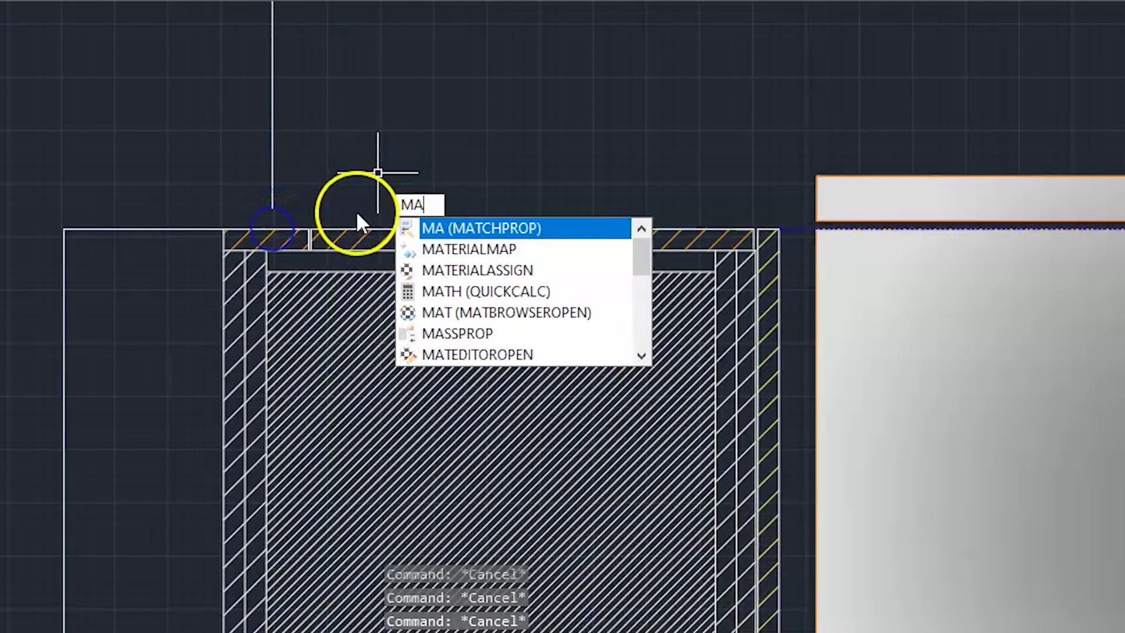
key(Return)
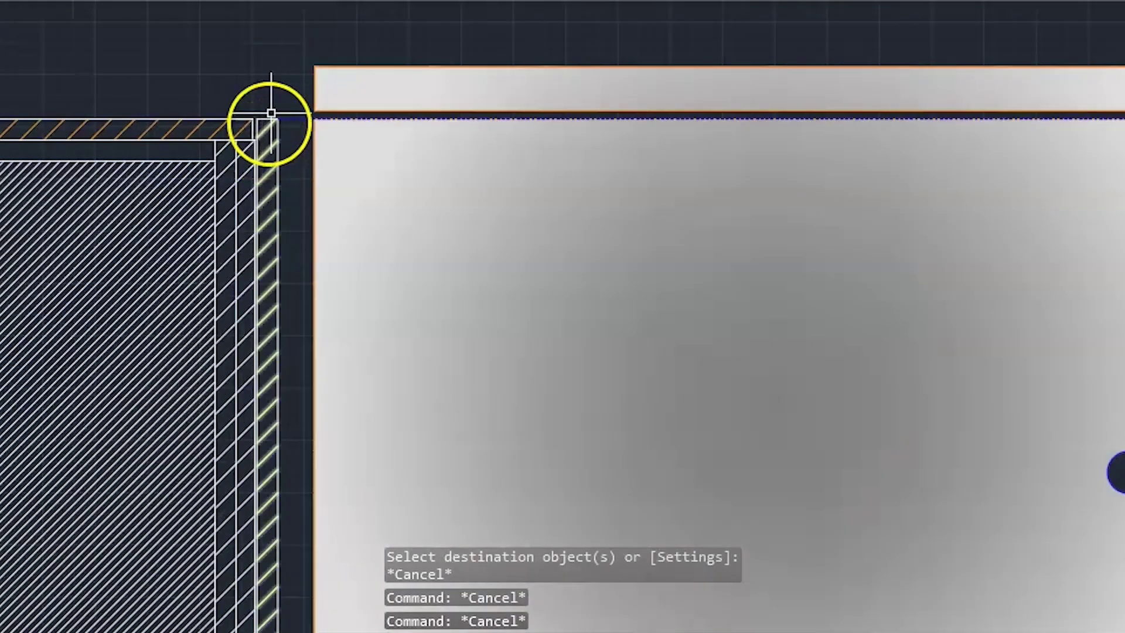
Examine the front corners of the yellow-hatched side panels on both sides of the refrigerator.
scroll(274, 250, down, 5)
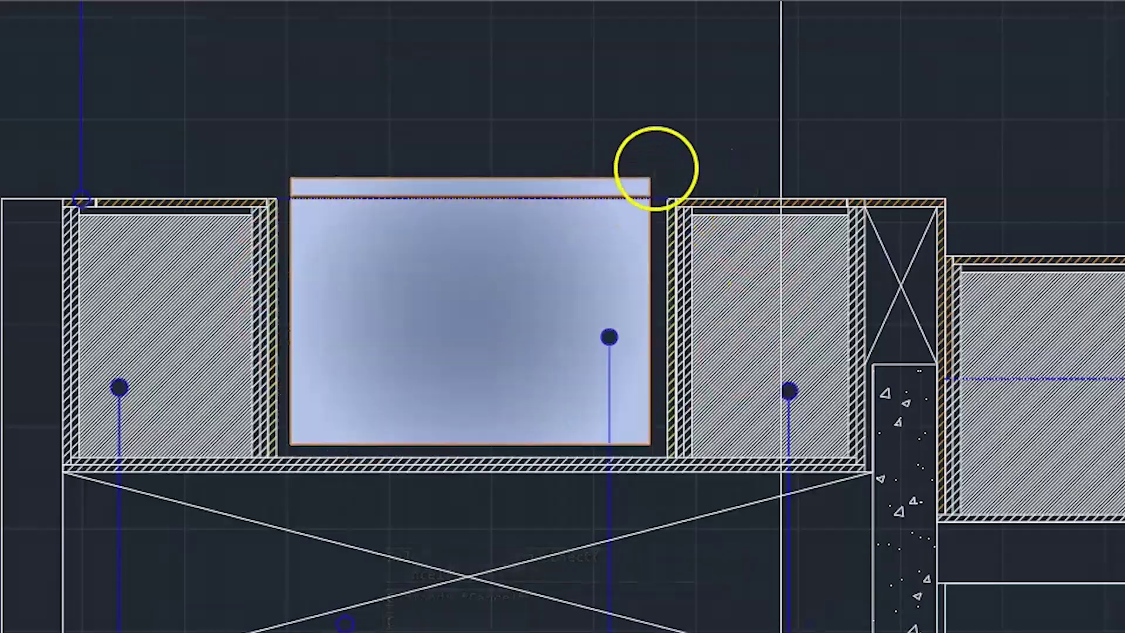
scroll(652, 170, up, 4)
scroll(444, 93, down, 2)
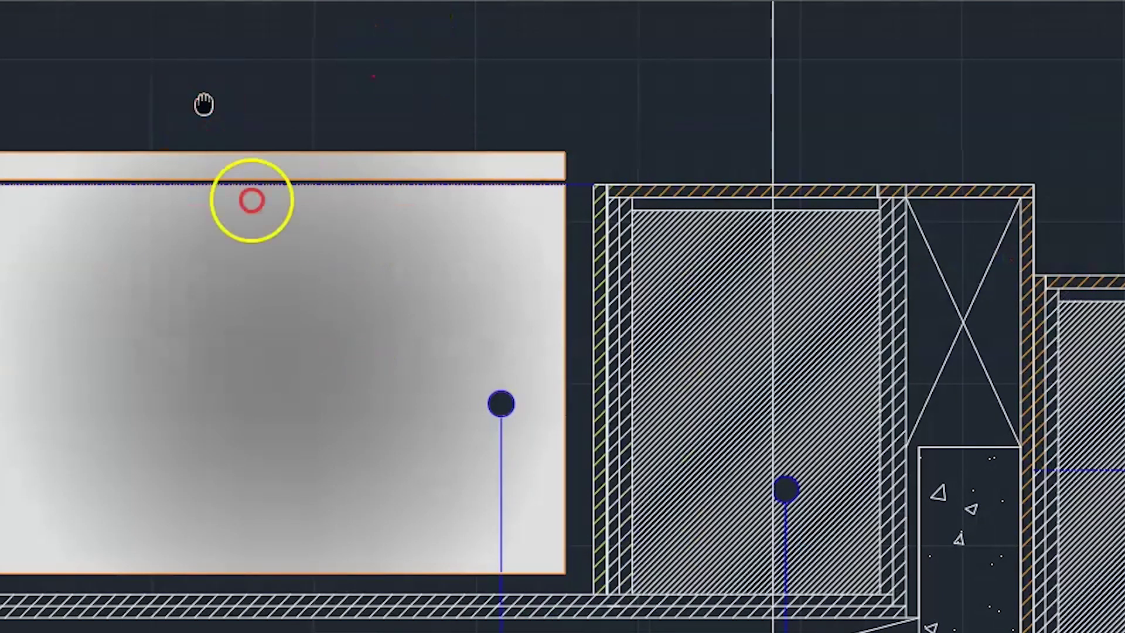
middle_drag(251, 198, 221, 188)
scroll(209, 181, down, 3)
scroll(95, 210, up, 3)
key(Escape)
key(Escape)
key(Escape)
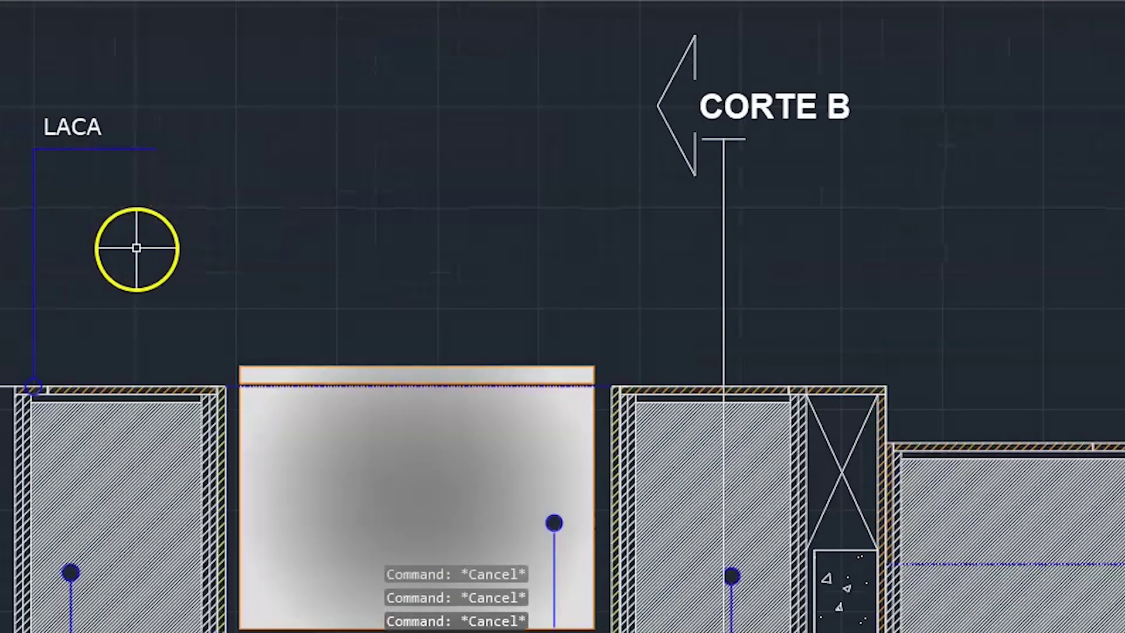
Copy the LACA leader with its text and circle horizontally, about 472 units, onto the yellow-hatched side panel beside the refrigerator.
text(co)
key(Return)
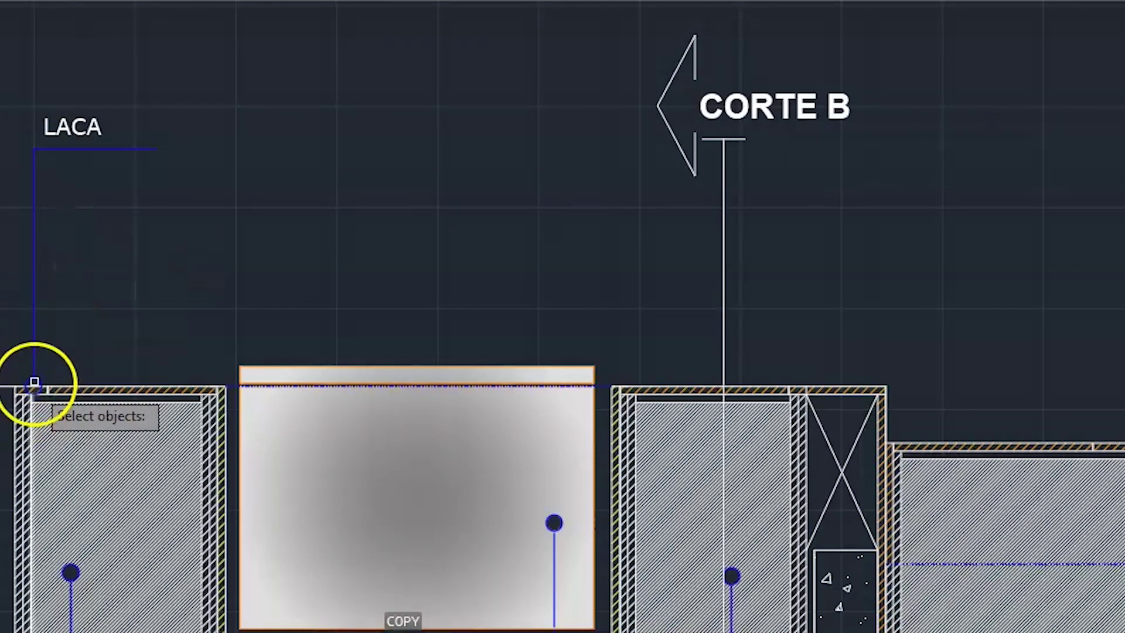
scroll(42, 379, up, 2)
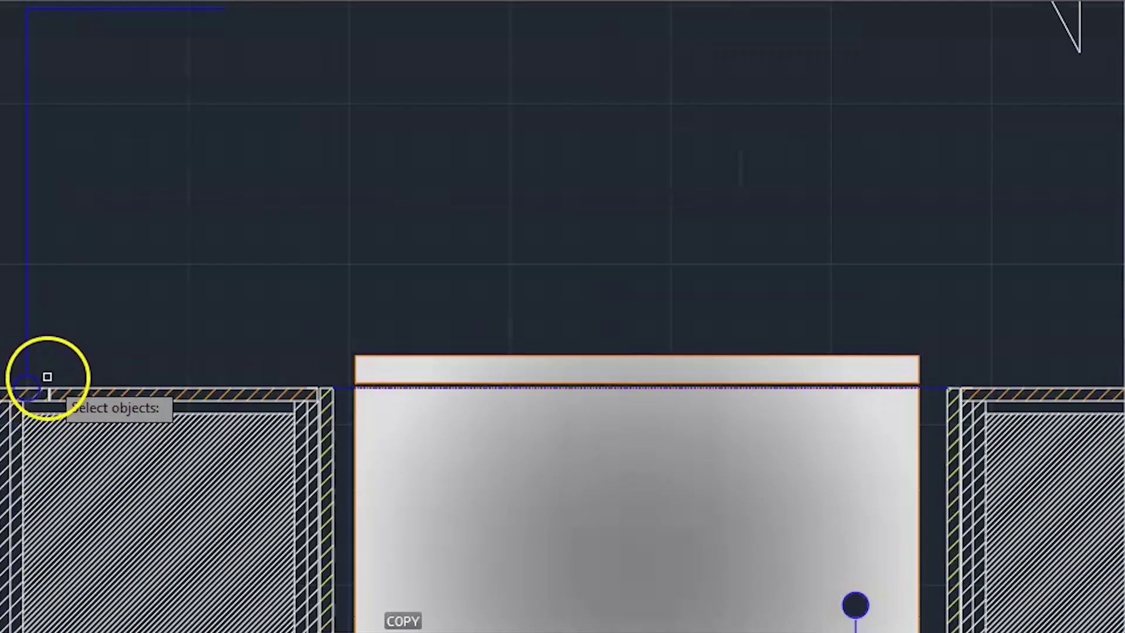
click(48, 375)
click(28, 290)
scroll(28, 290, down, 2)
click(95, 161)
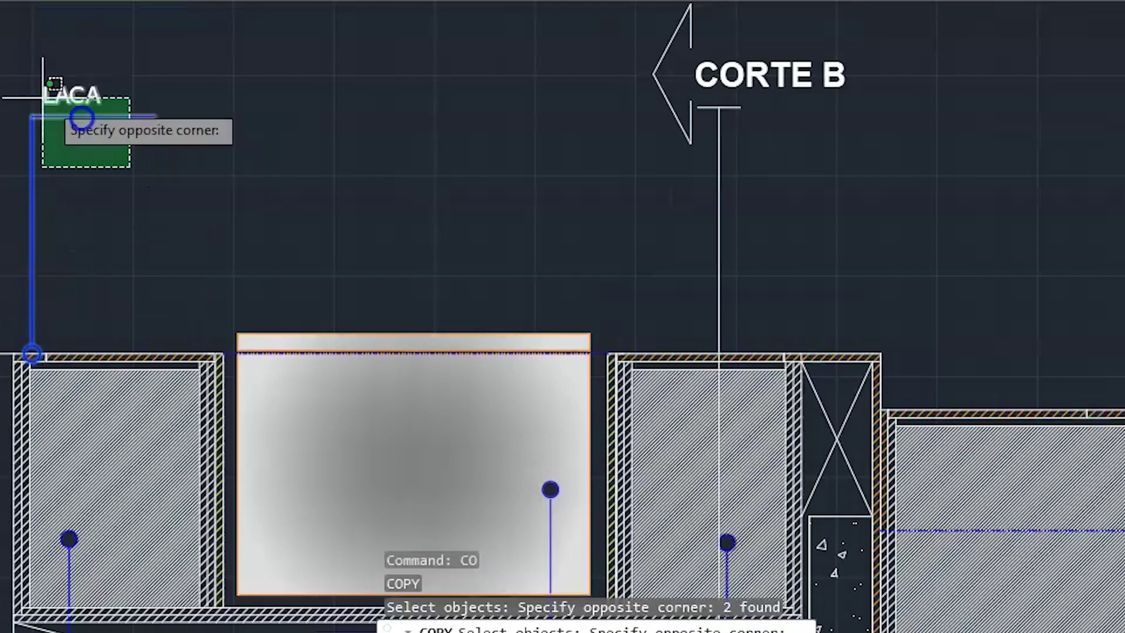
click(21, 95)
key(Return)
click(62, 231)
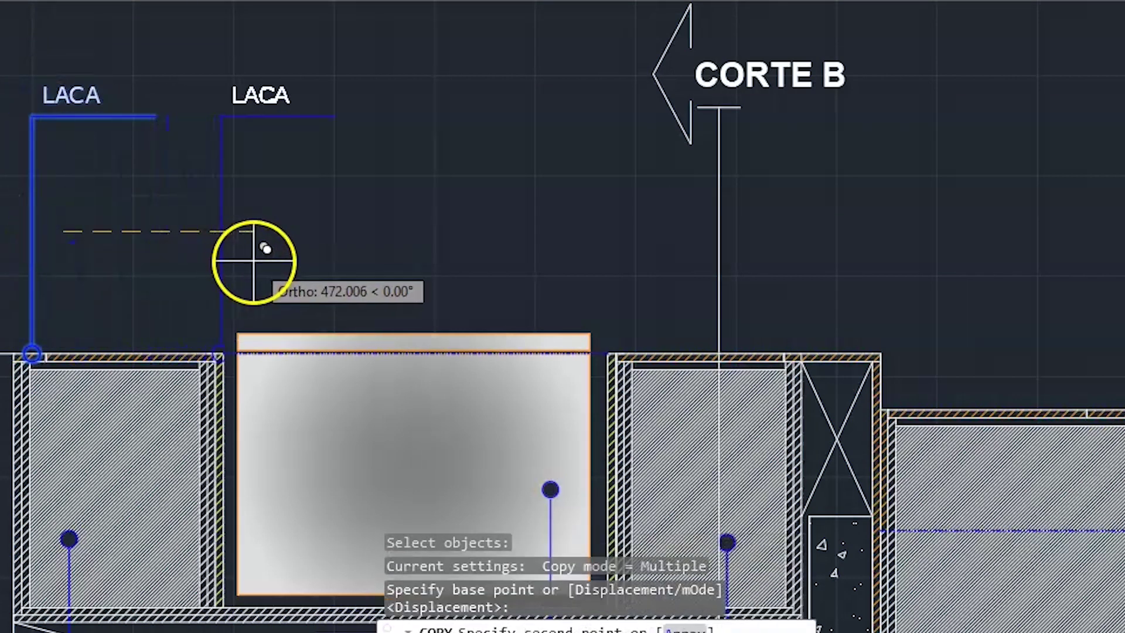
click(254, 260)
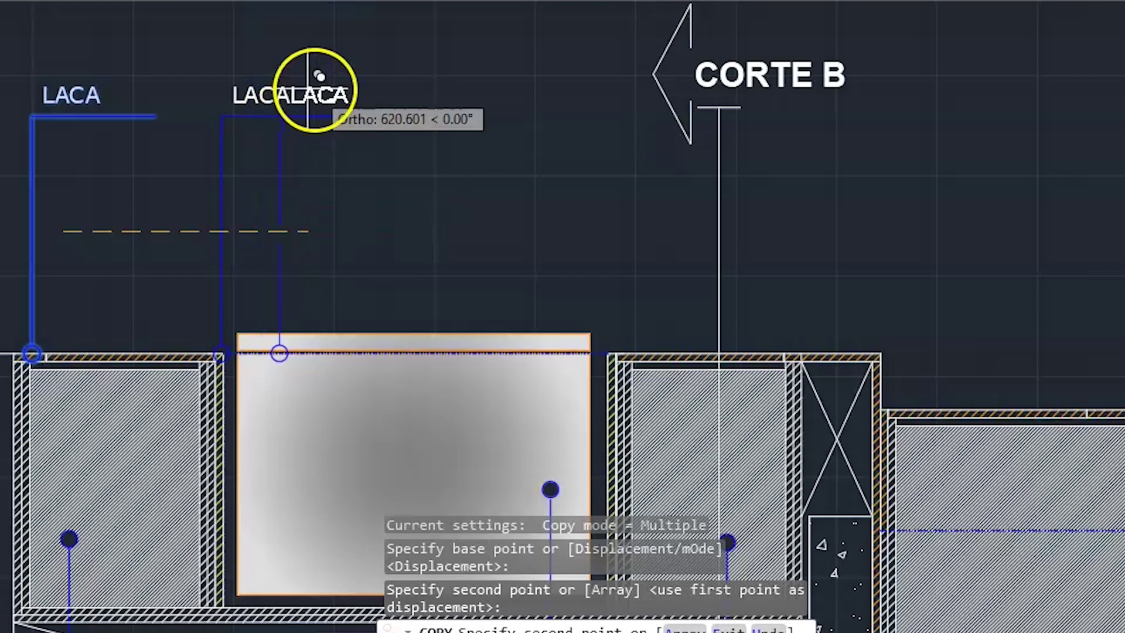
key(Escape)
Change the copied leader's text to MADEIRA COMPENSADO.
scroll(288, 90, up, 6)
double_click(220, 123)
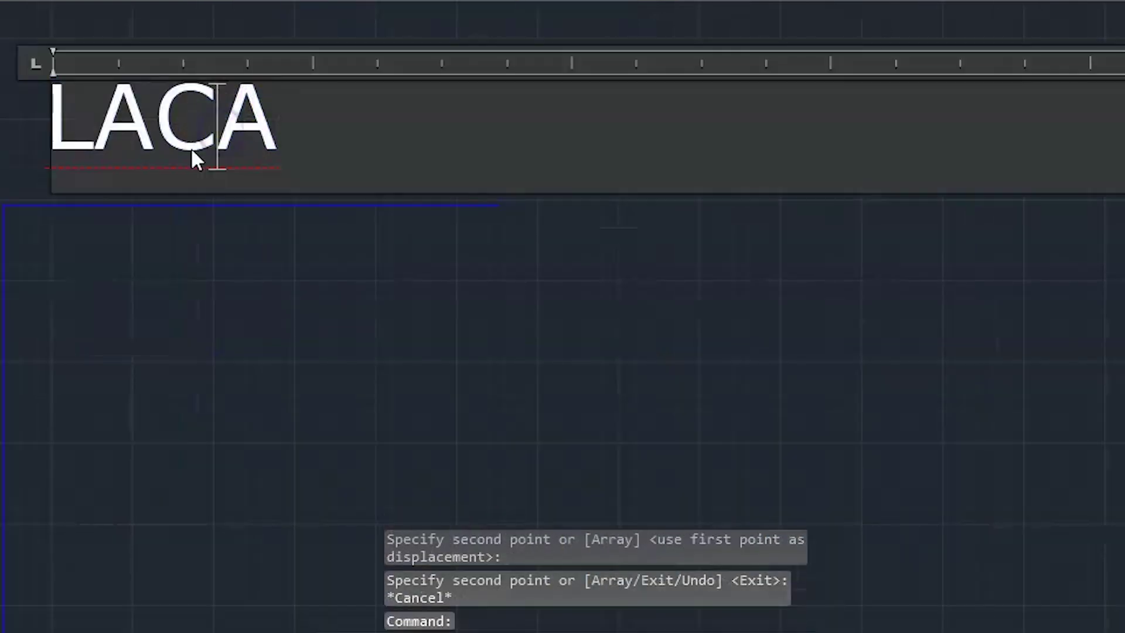
double_click(296, 143)
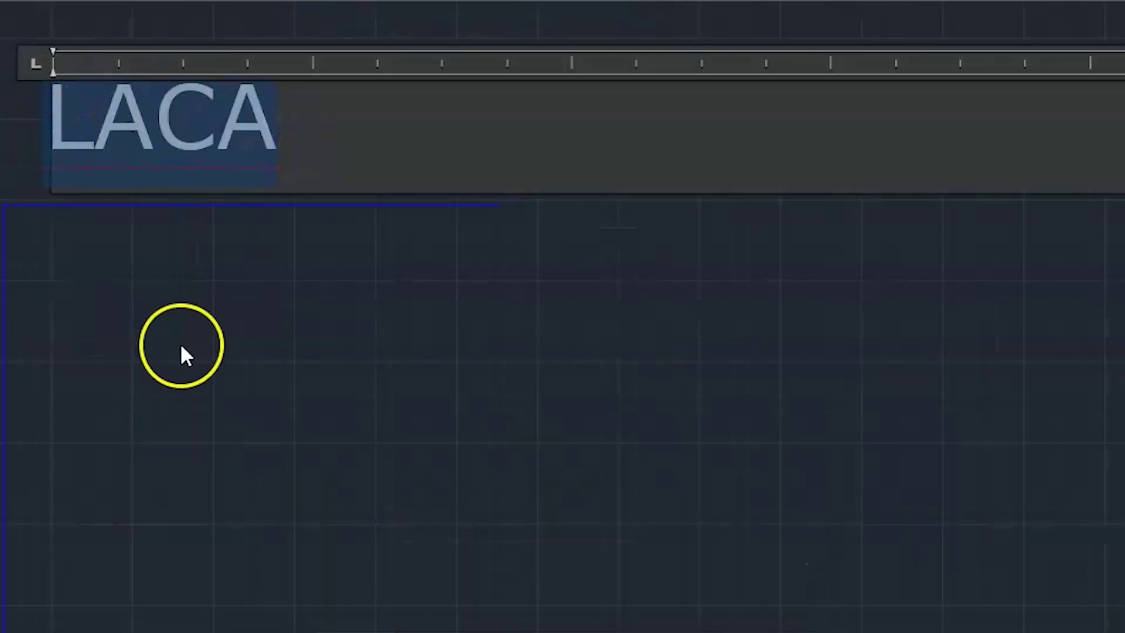
text(MADEIRA)
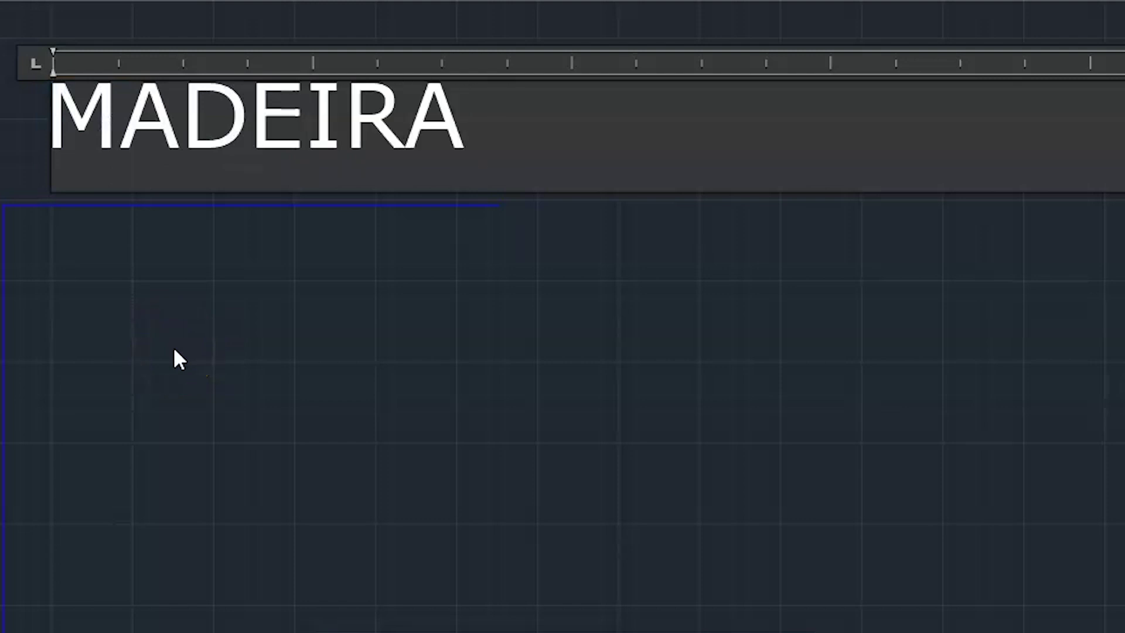
text( COMPENSADO)
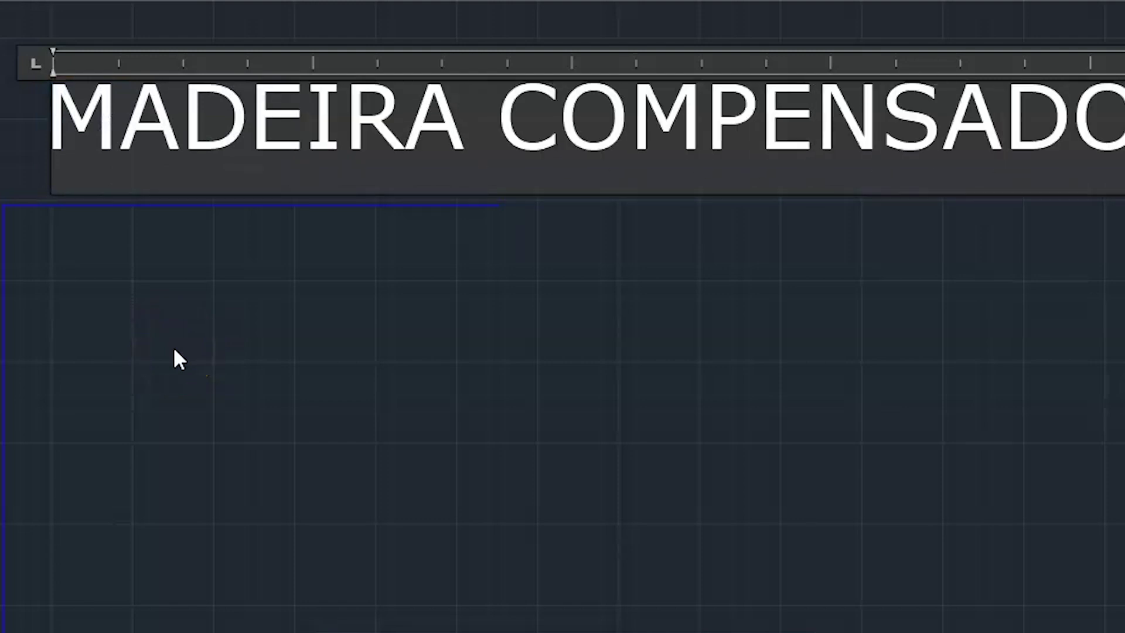
click(188, 353)
click(406, 375)
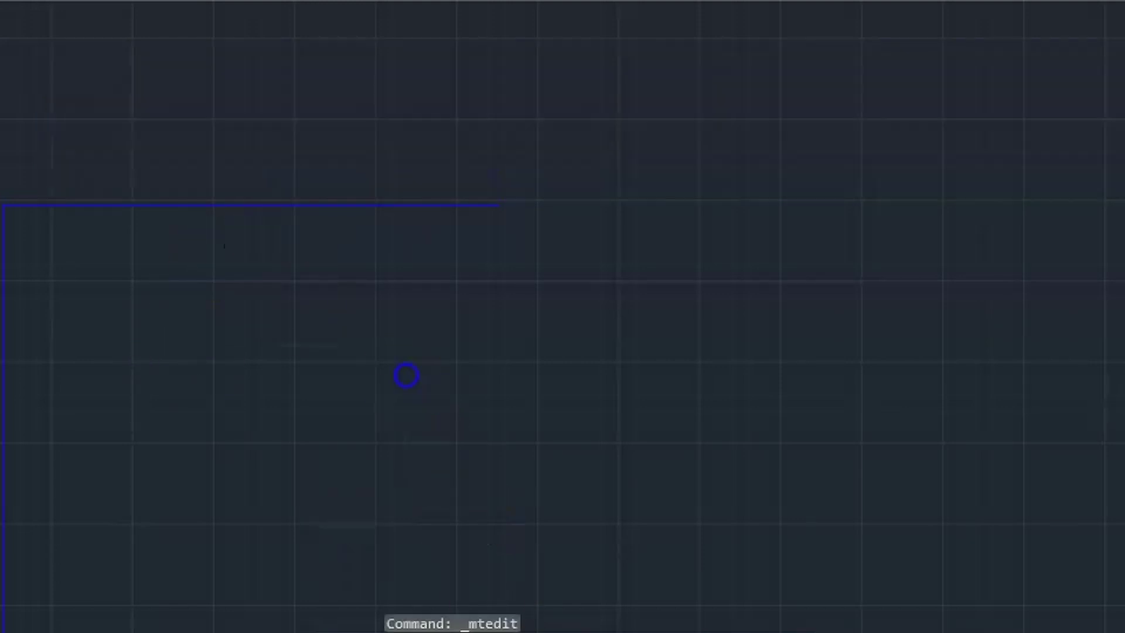
scroll(422, 381, down, 5)
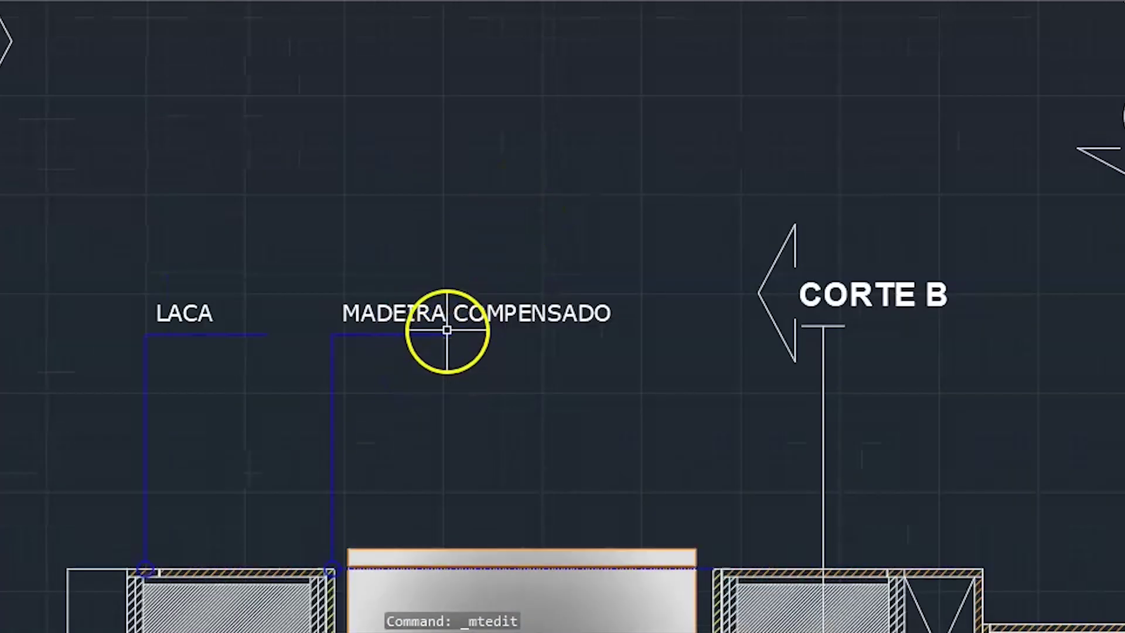
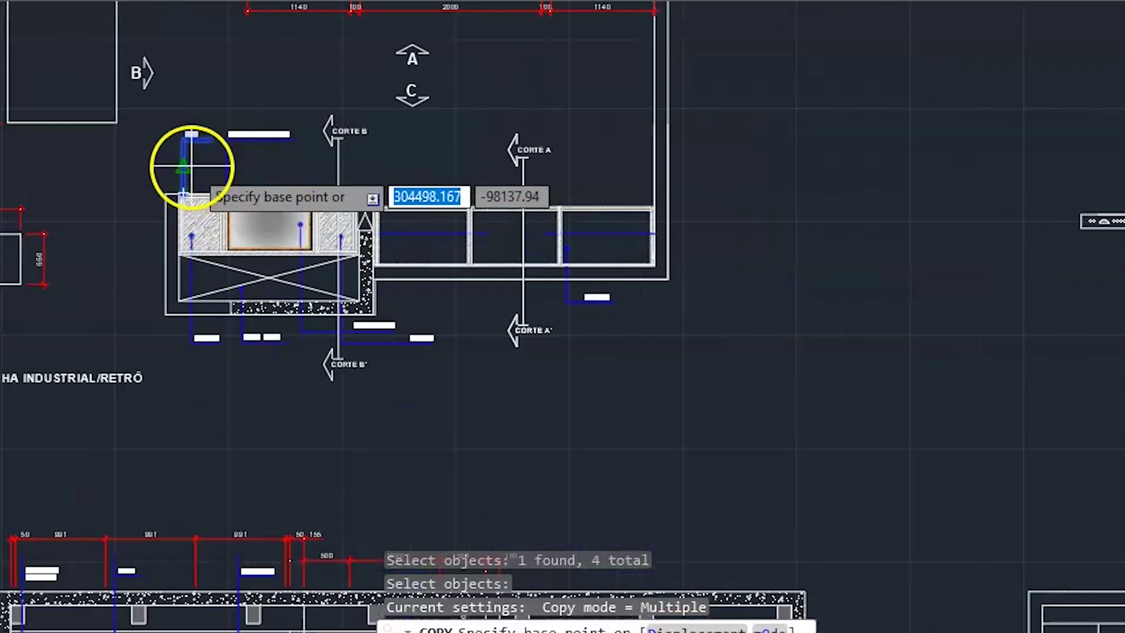
Copy the LACA leader onto the orange-hatched front of the lower cabinet nearest the concrete column, with object snap off.
click(185, 166)
scroll(499, 174, up, 10)
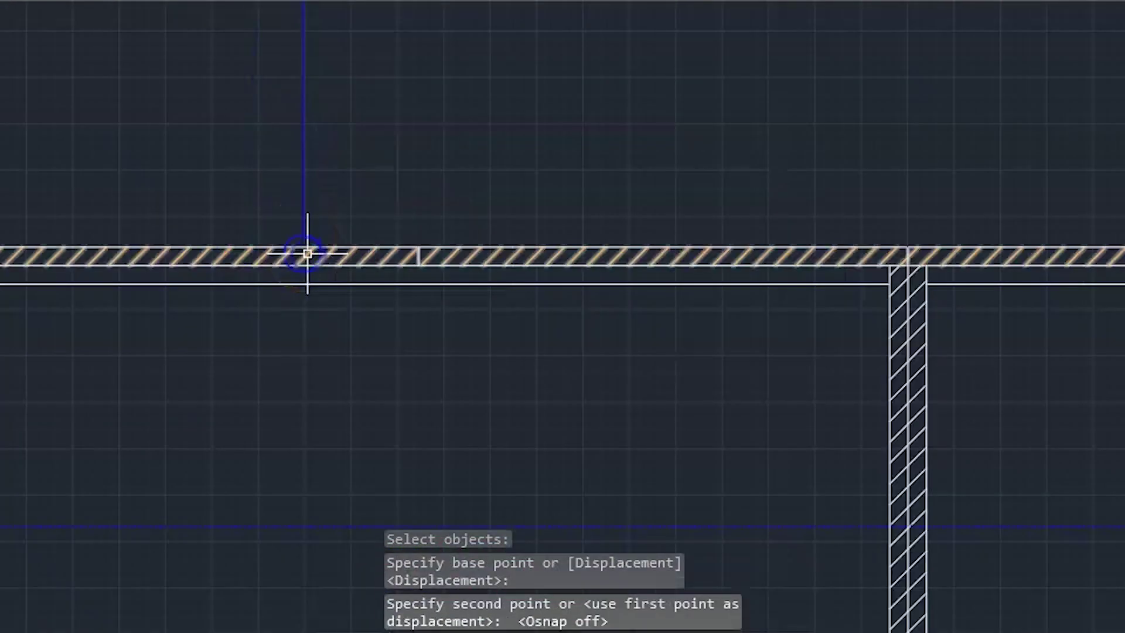
key(Escape)
scroll(319, 270, down, 10)
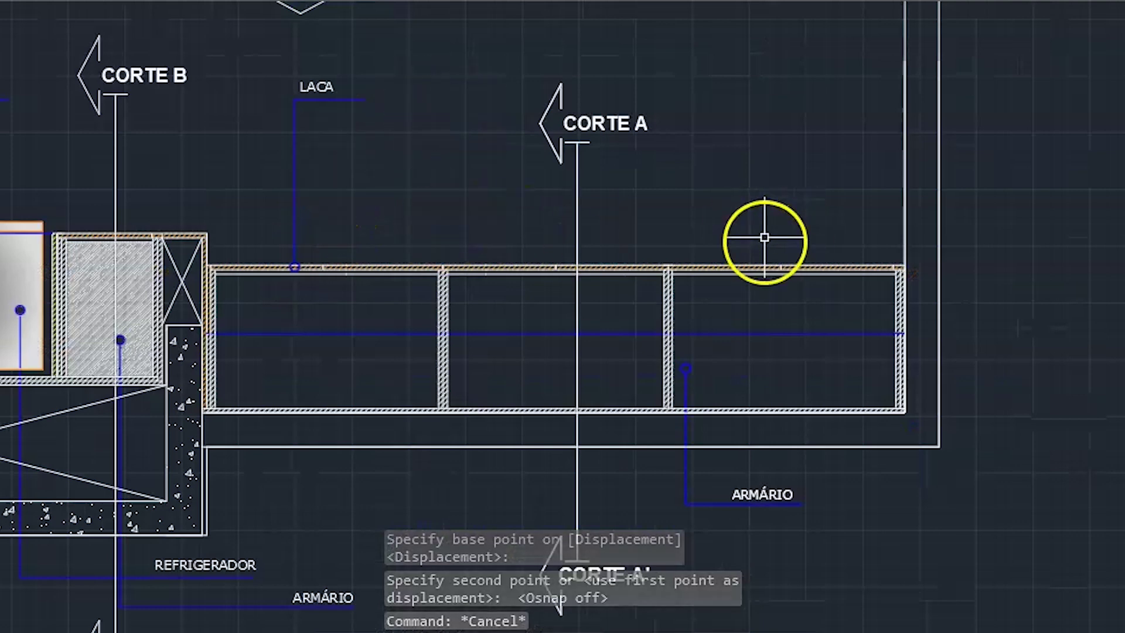
Examine the lower cabinets' fronts and divider panels and the leaders around the refrigerator niche.
scroll(435, 168, down, 3)
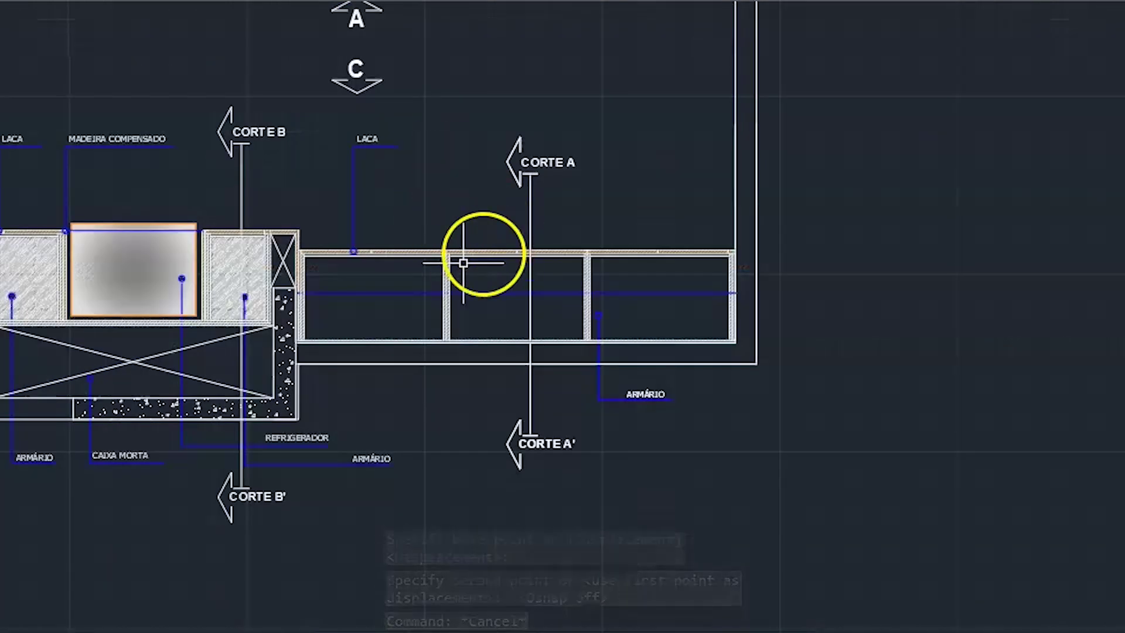
scroll(406, 296, up, 5)
middle_drag(519, 235, 319, 284)
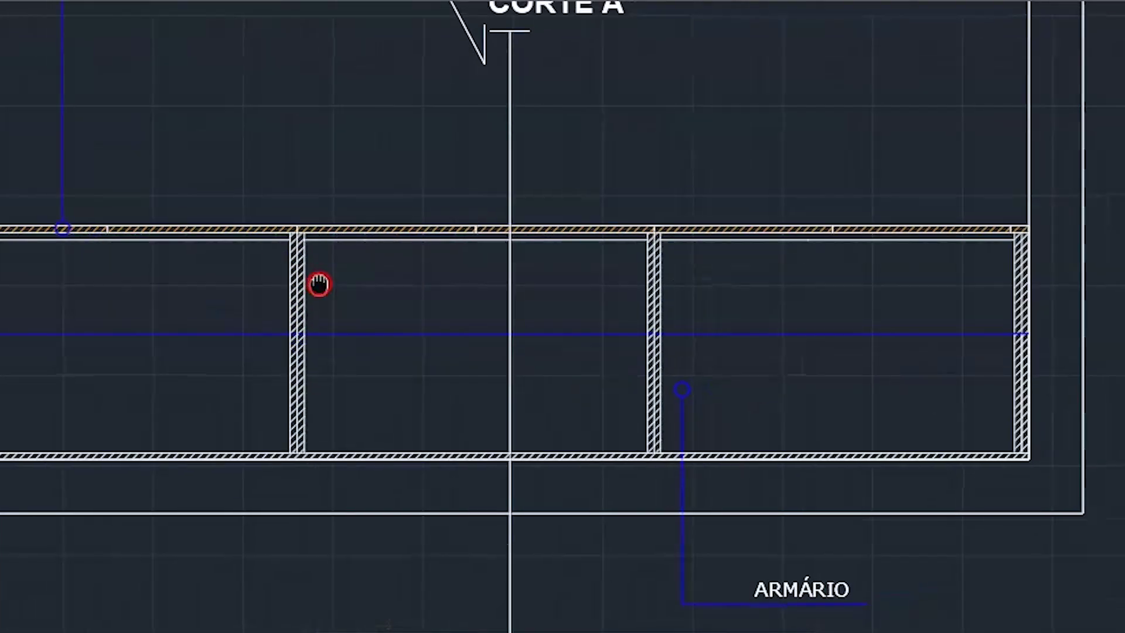
scroll(260, 299, down, 6)
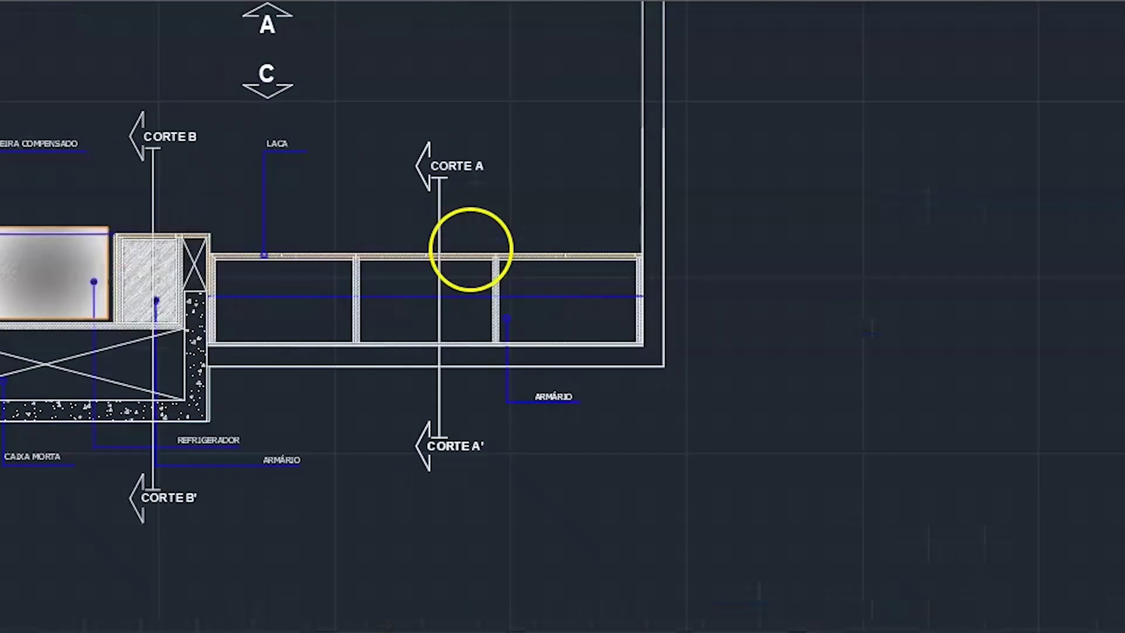
scroll(389, 260, down, 2)
scroll(364, 288, up, 4)
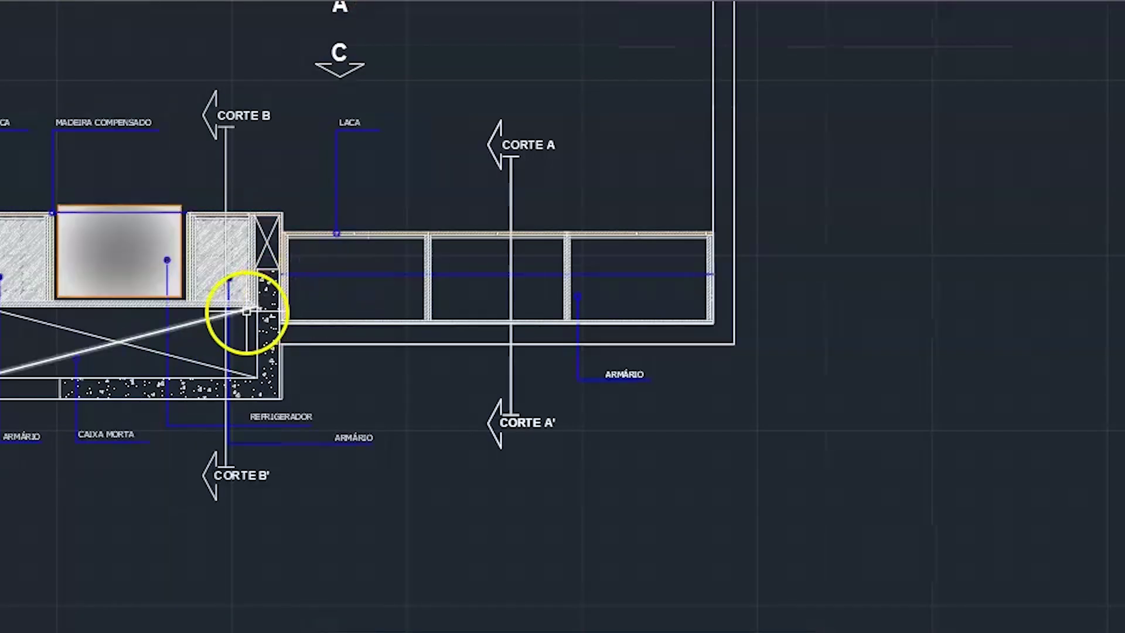
scroll(462, 241, down, 2)
middle_drag(487, 182, 657, 183)
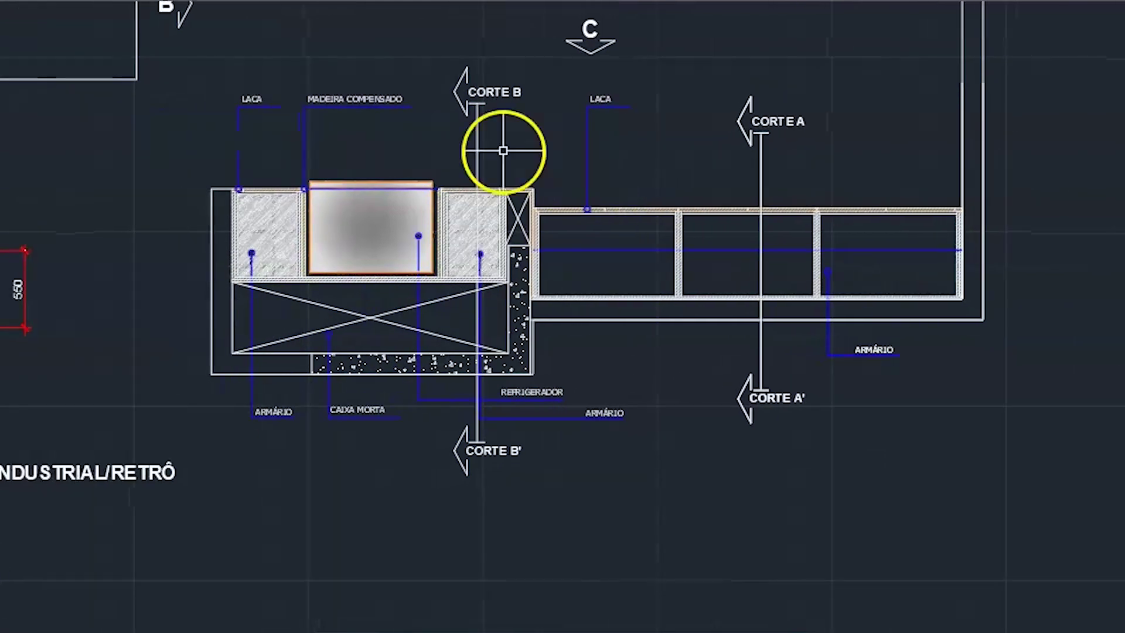
Copy the LACA leader from the niche onto the divider panel between the first and second lower cabinets.
key(Escape)
key(Escape)
key(Escape)
text(o)
key(Return)
scroll(228, 108, up, 6)
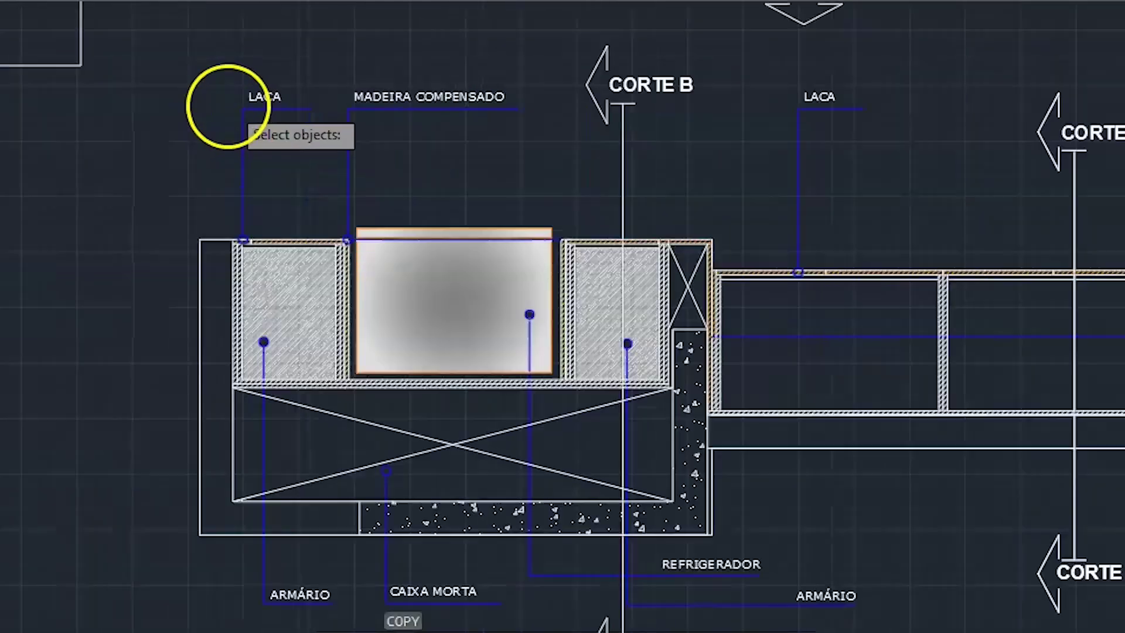
click(341, 187)
click(181, 58)
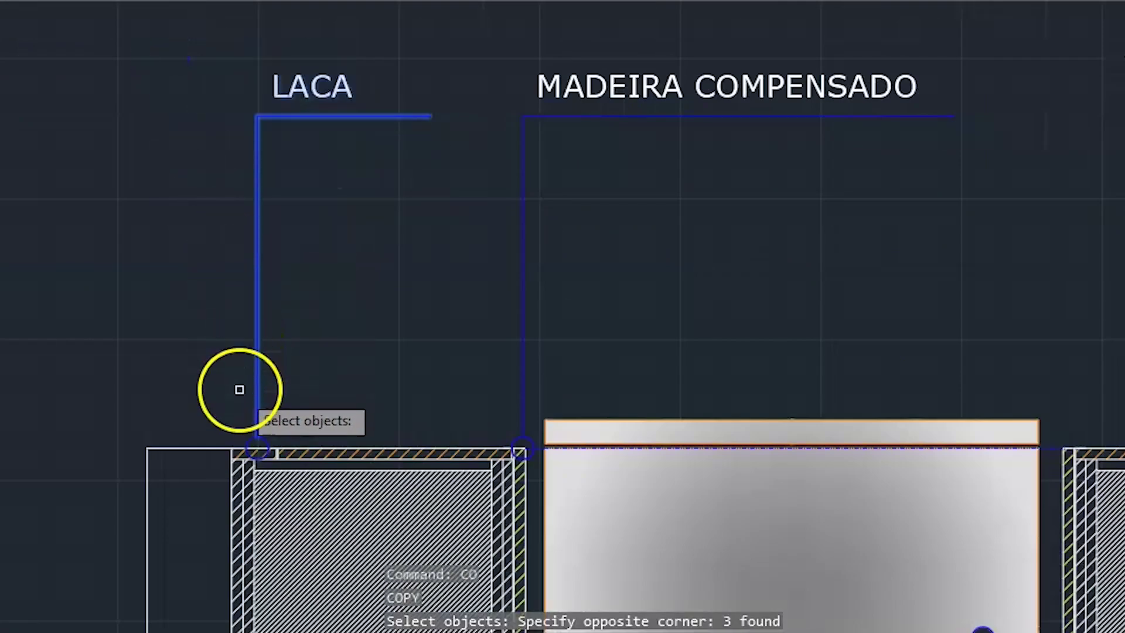
scroll(243, 410, up, 5)
click(268, 398)
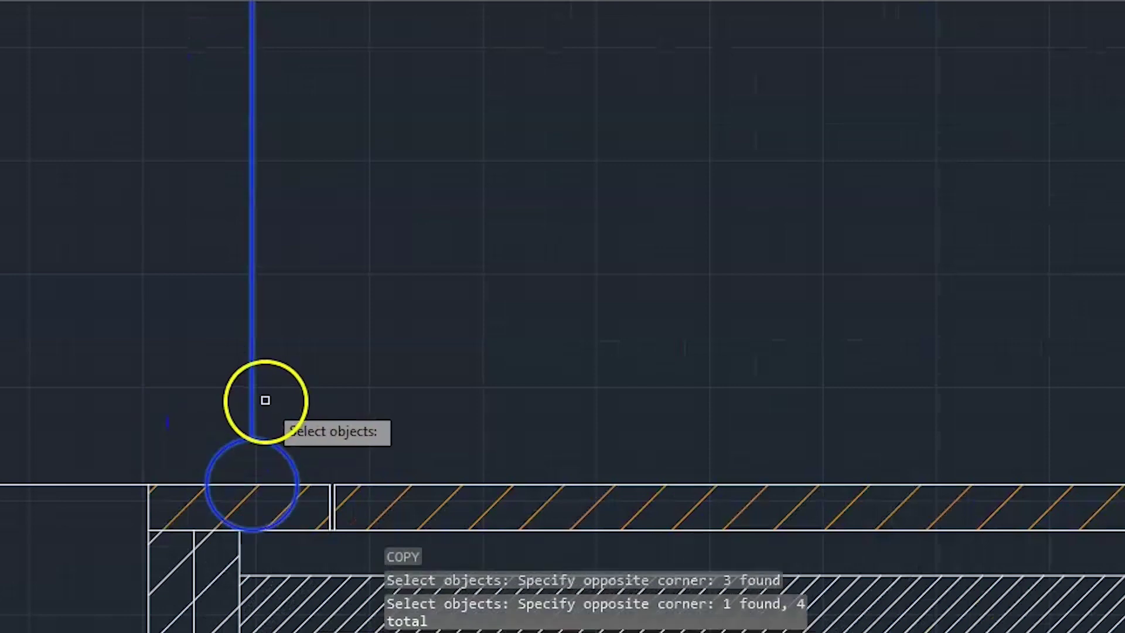
key(Return)
click(255, 485)
scroll(442, 378, down, 3)
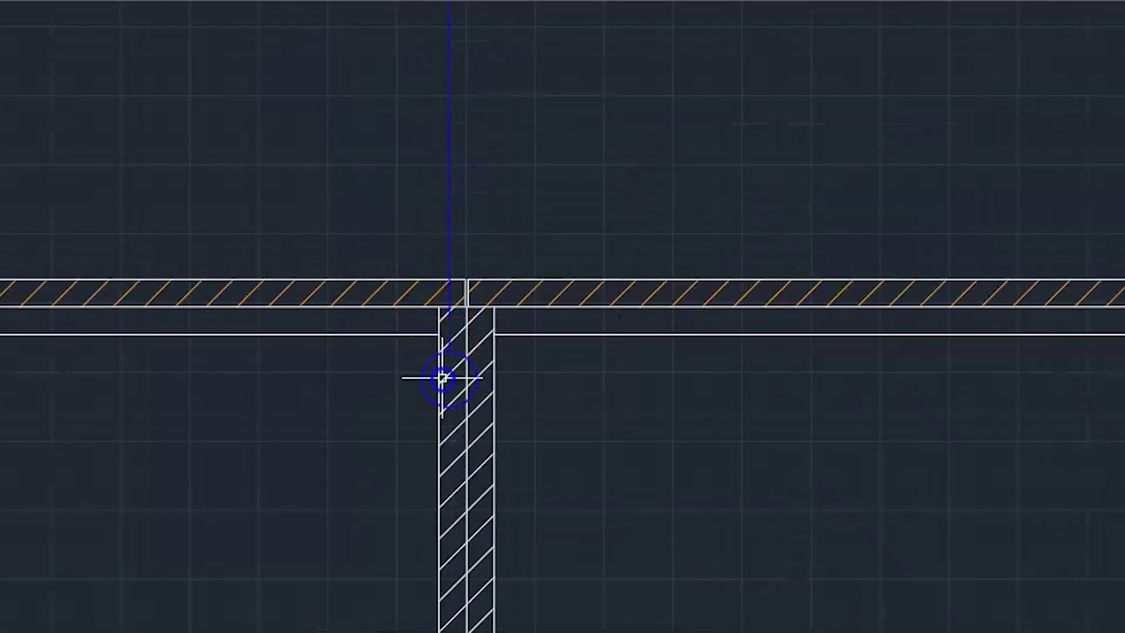
key(Escape)
Change the text of the leader on the lower cabinets' divider panel to FÓRMICA.
scroll(410, 431, down, 5)
scroll(451, 123, up, 4)
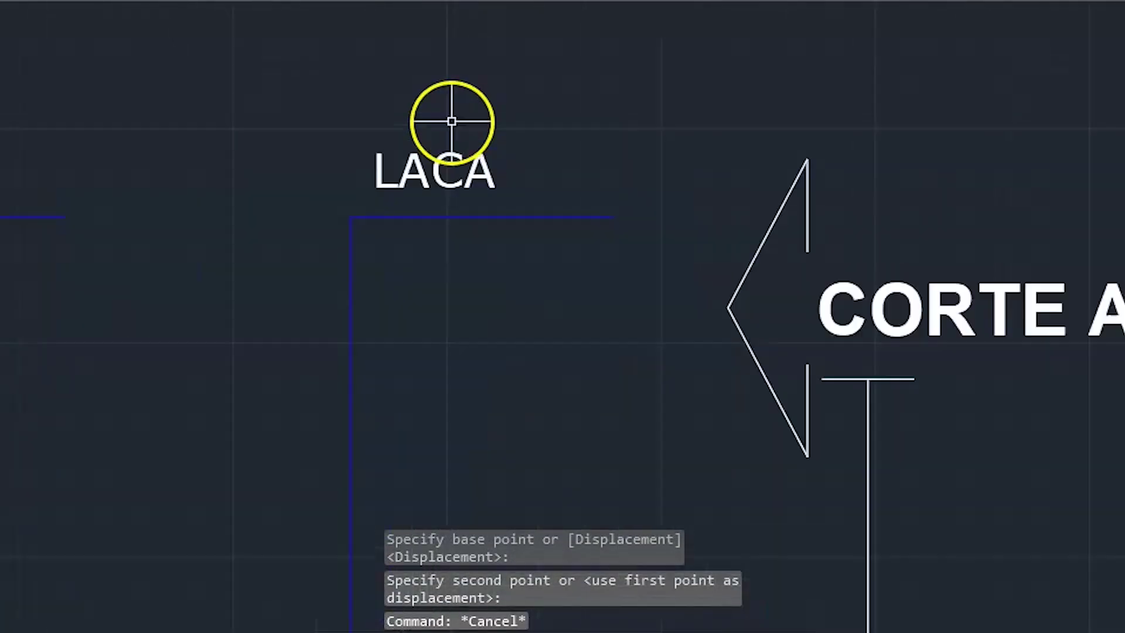
click(452, 157)
double_click(453, 158)
drag(496, 171, 291, 153)
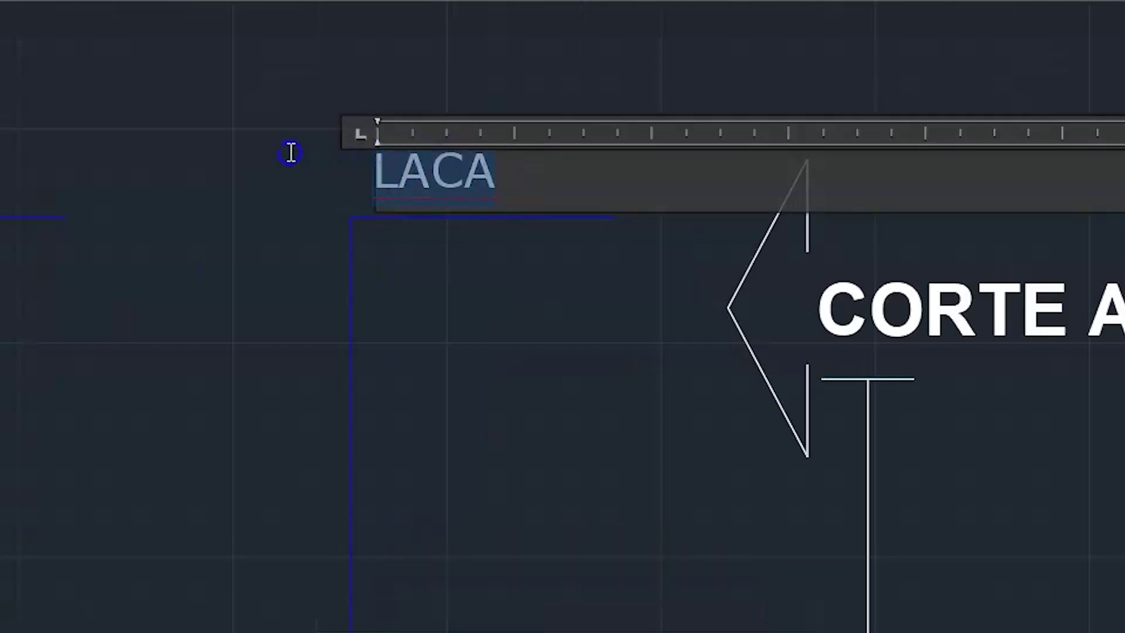
text(FÓRMI)
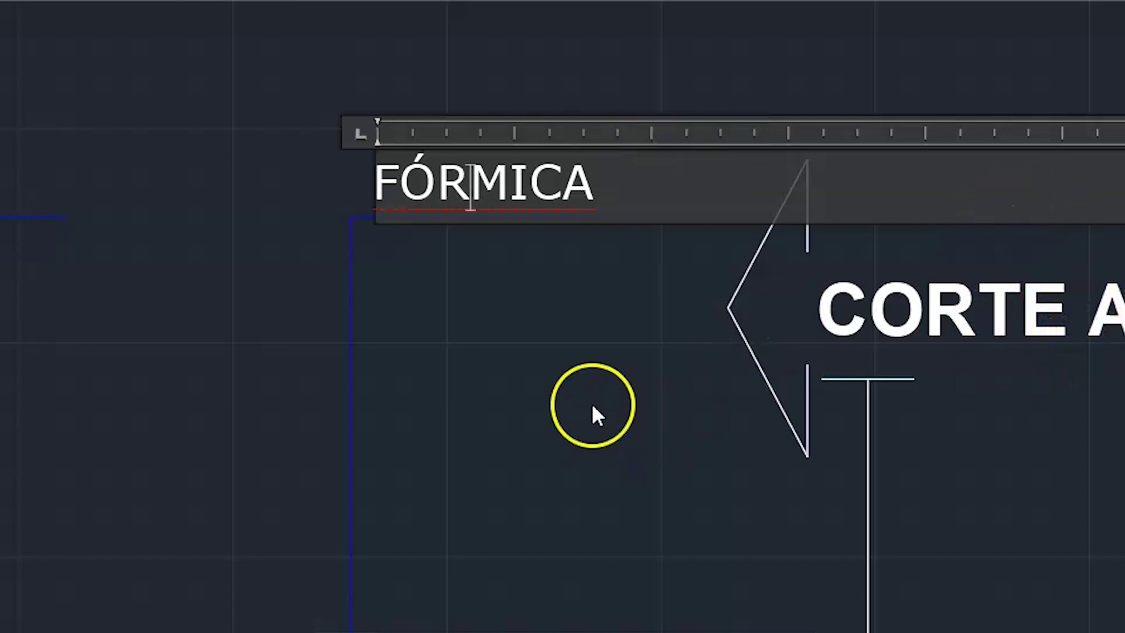
click(661, 326)
key(Escape)
Examine the yellow-hatched panel and orange-hatched front where the refrigerator niche meets the cabinet crossed by the CORTE B line.
scroll(758, 175, down, 10)
scroll(785, 220, up, 5)
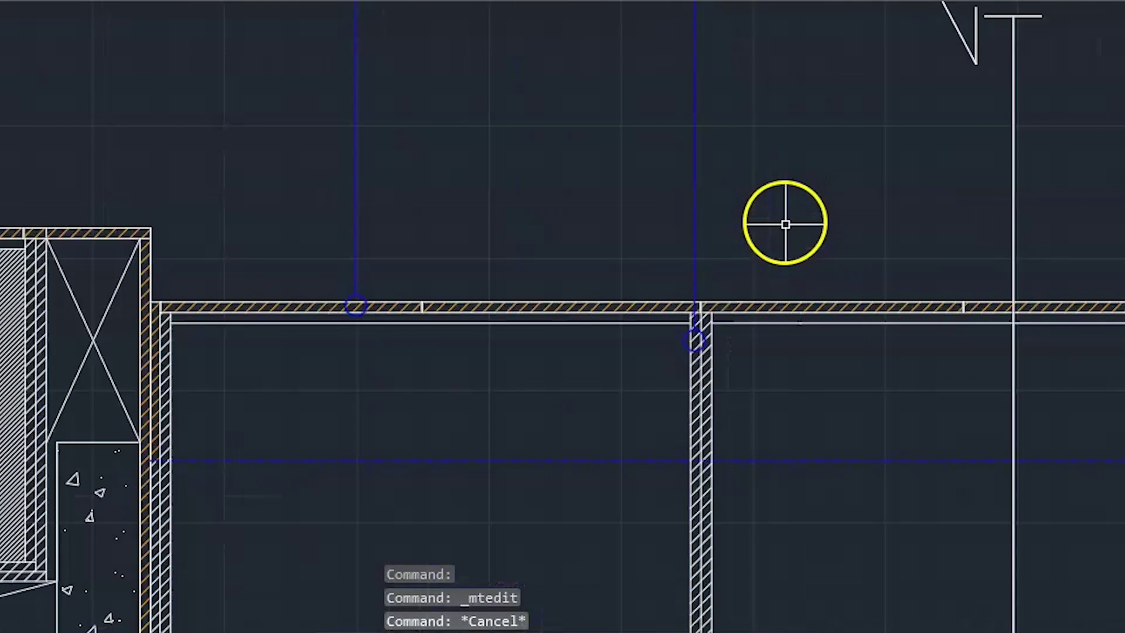
scroll(786, 247, down, 3)
middle_drag(813, 189, 678, 214)
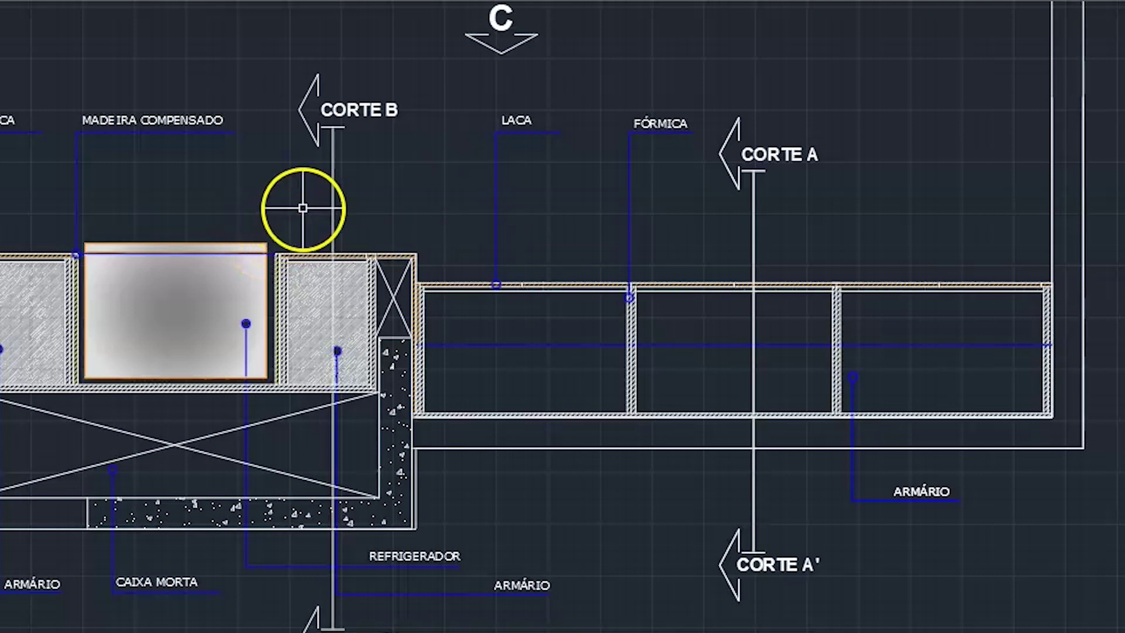
scroll(302, 208, up, 6)
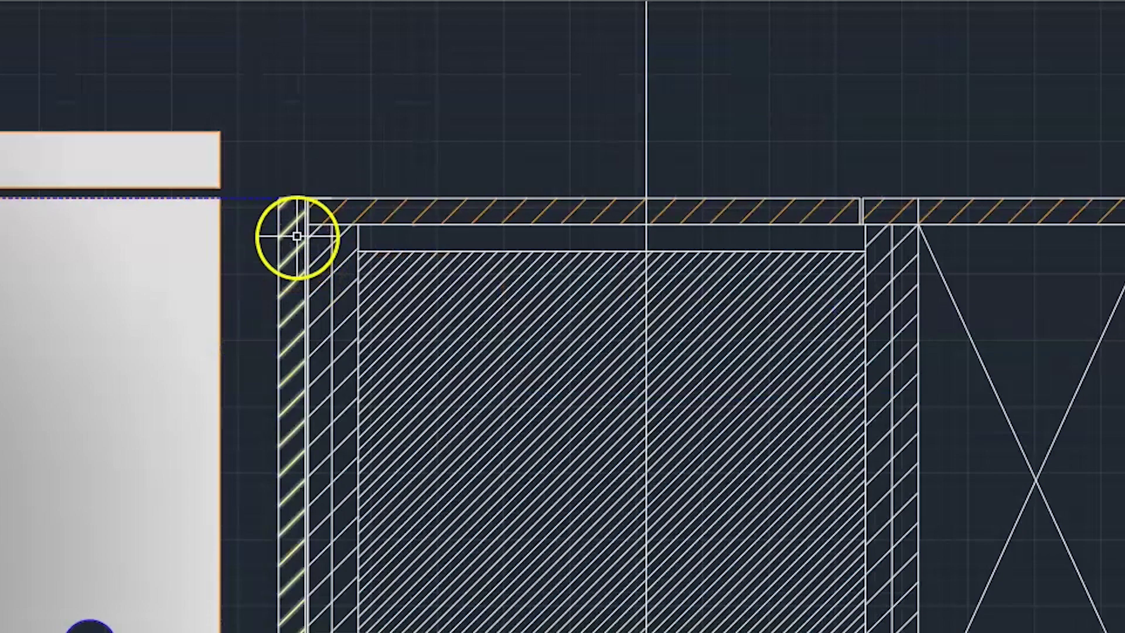
scroll(362, 143, down, 5)
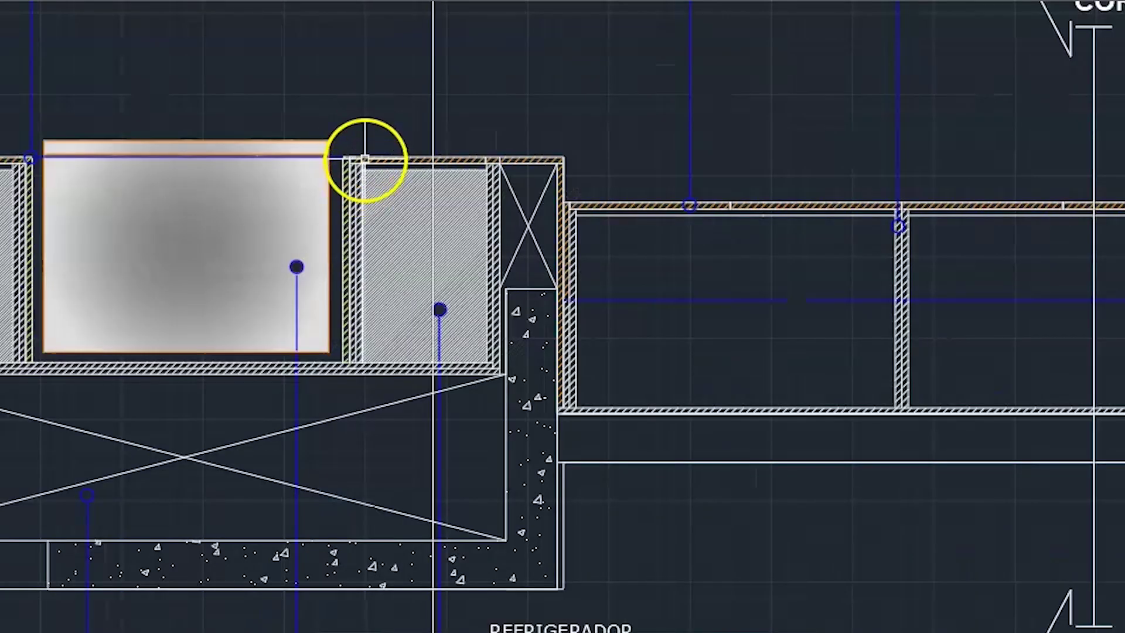
scroll(339, 164, up, 6)
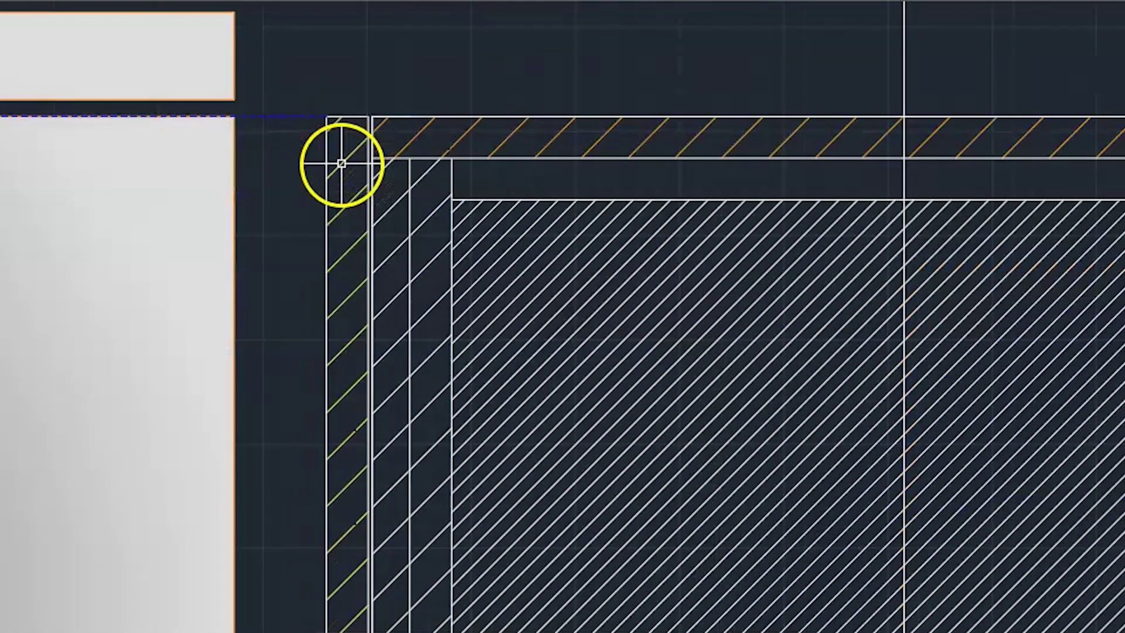
scroll(328, 164, down, 6)
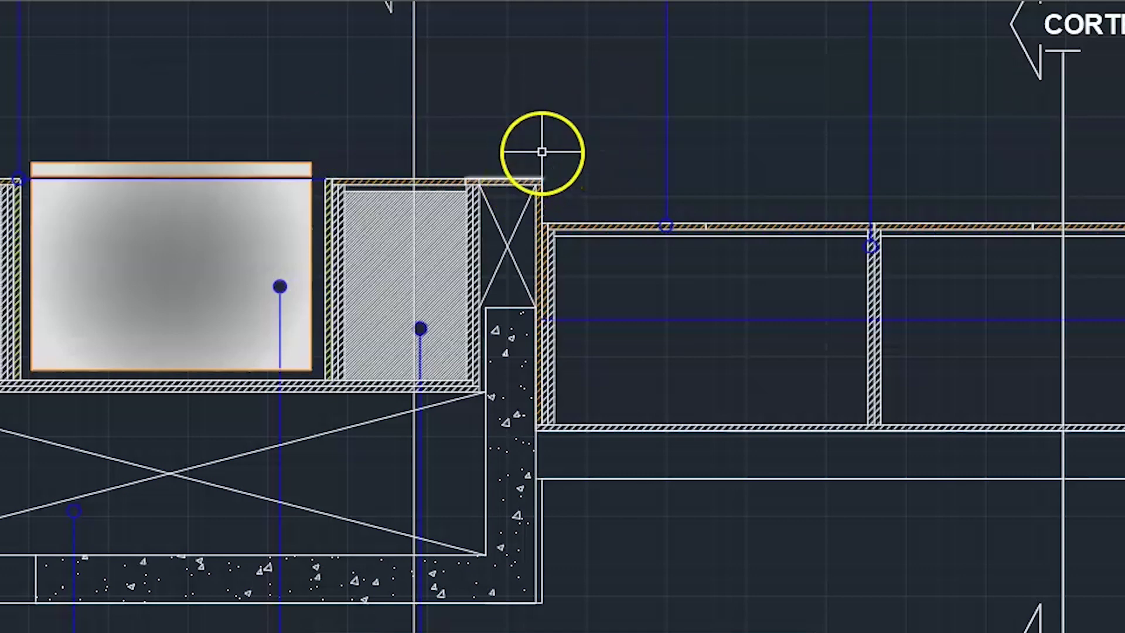
Examine where the refrigerator niche and its side cabinet meet the lower cabinets between CORTE B and CORTE A.
scroll(543, 151, down, 2)
middle_drag(990, 150, 728, 213)
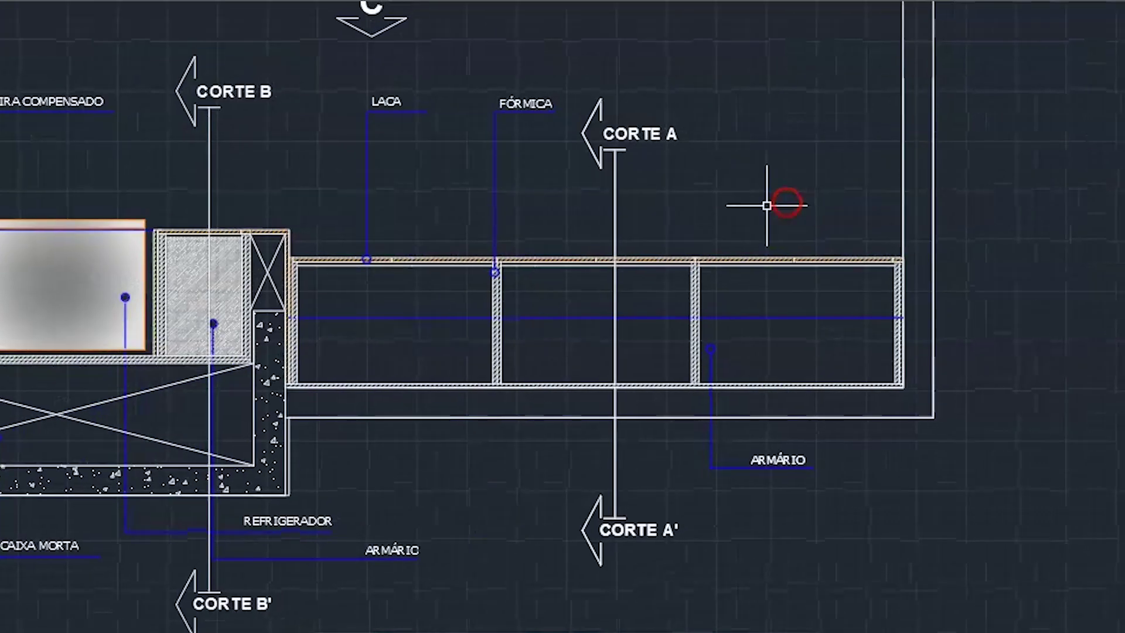
scroll(796, 238, down, 2)
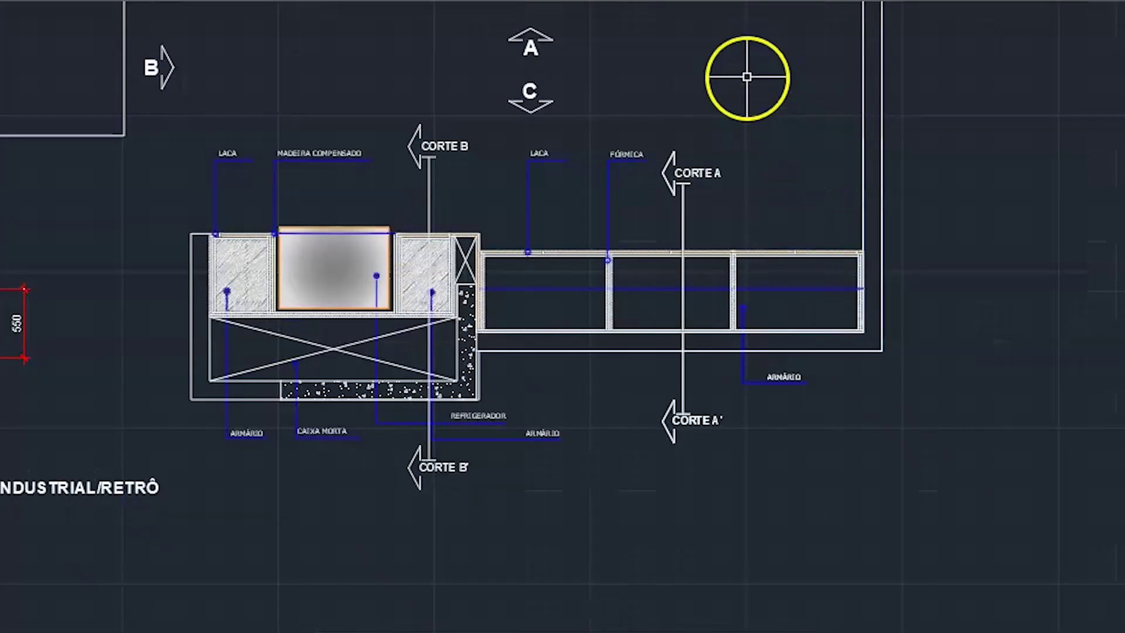
mouse_move(744, 80)
middle_down()
mouse_move(697, 264)
mouse_move(791, 121)
middle_up()
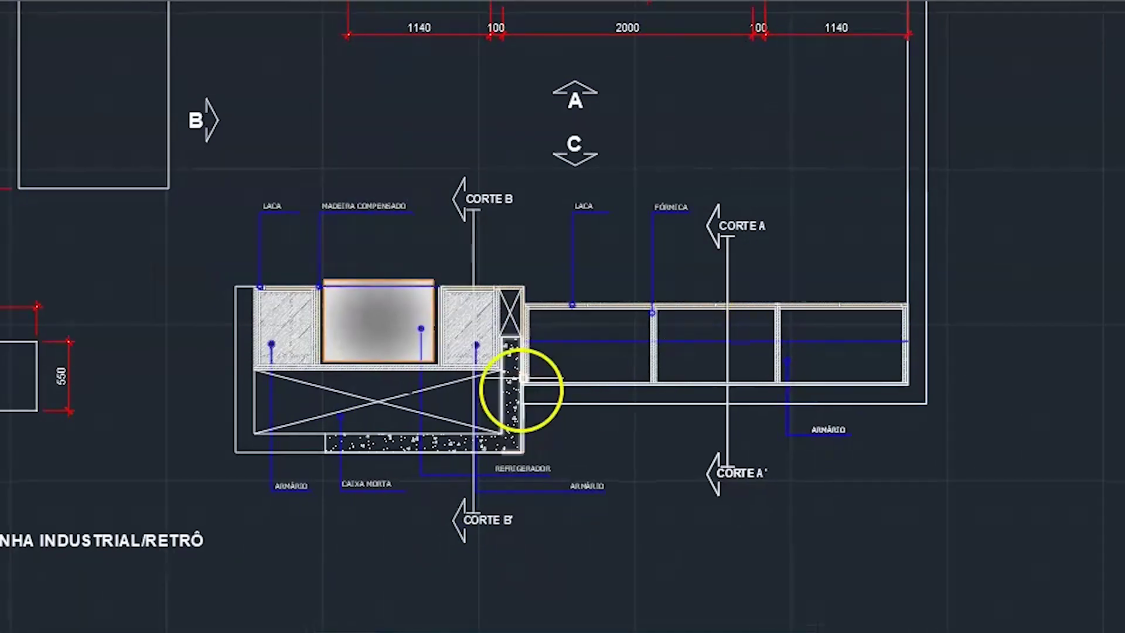
scroll(570, 367, up, 4)
middle_drag(492, 351, 771, 394)
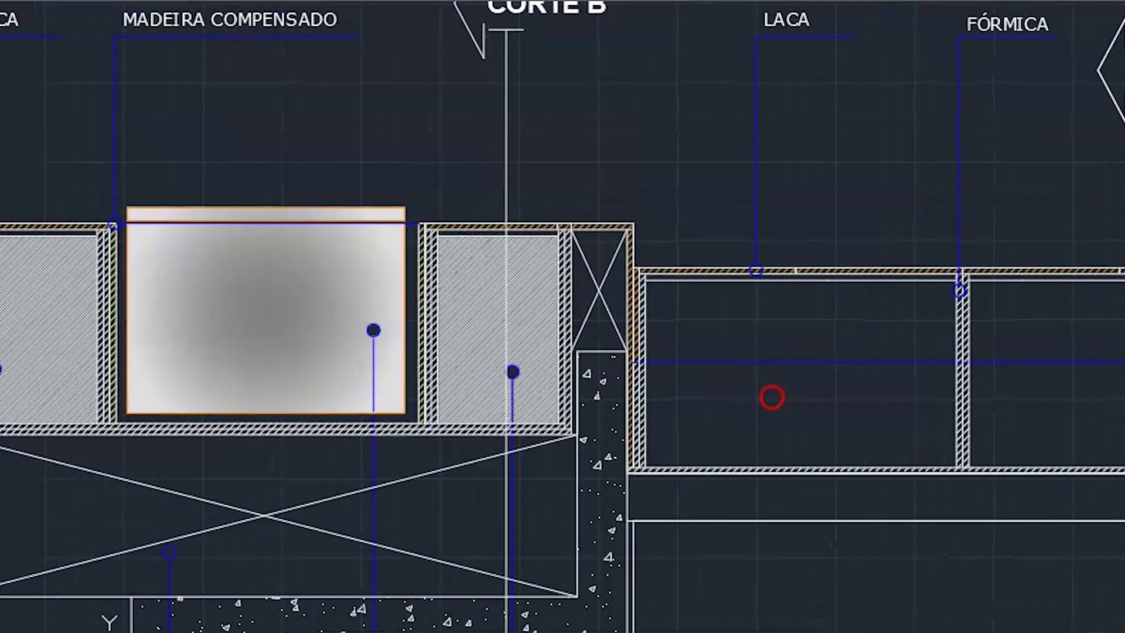
scroll(55, 306, up, 2)
Examine the wall hatching and the hatched cabinet interiors around the refrigerator niche and caixa morta.
scroll(56, 305, down, 3)
scroll(216, 284, down, 2)
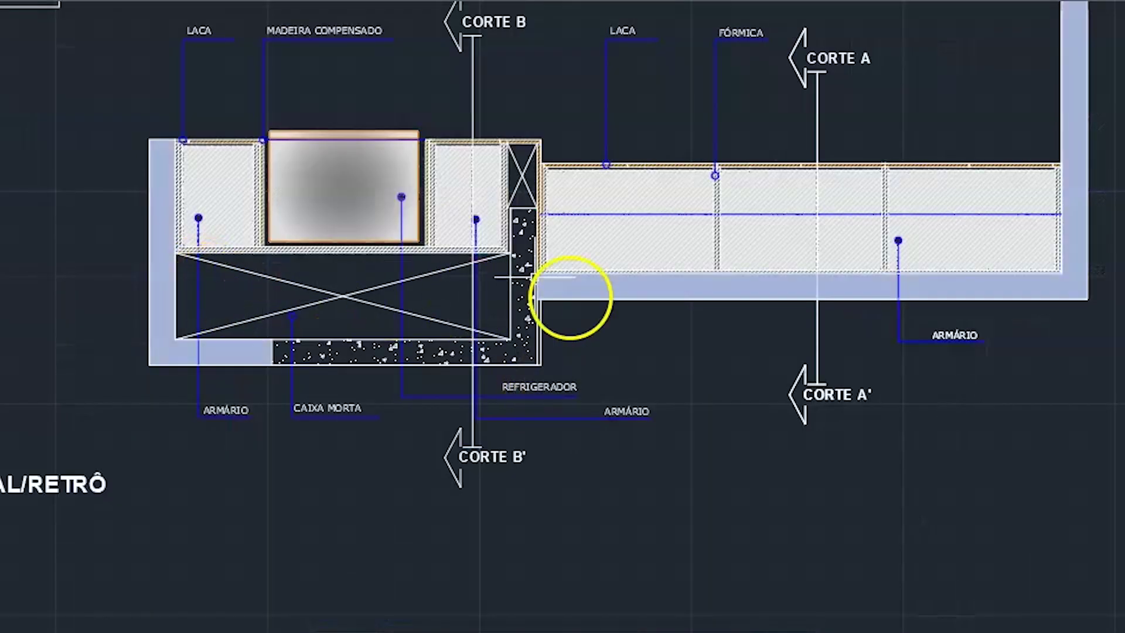
scroll(542, 352, down, 2)
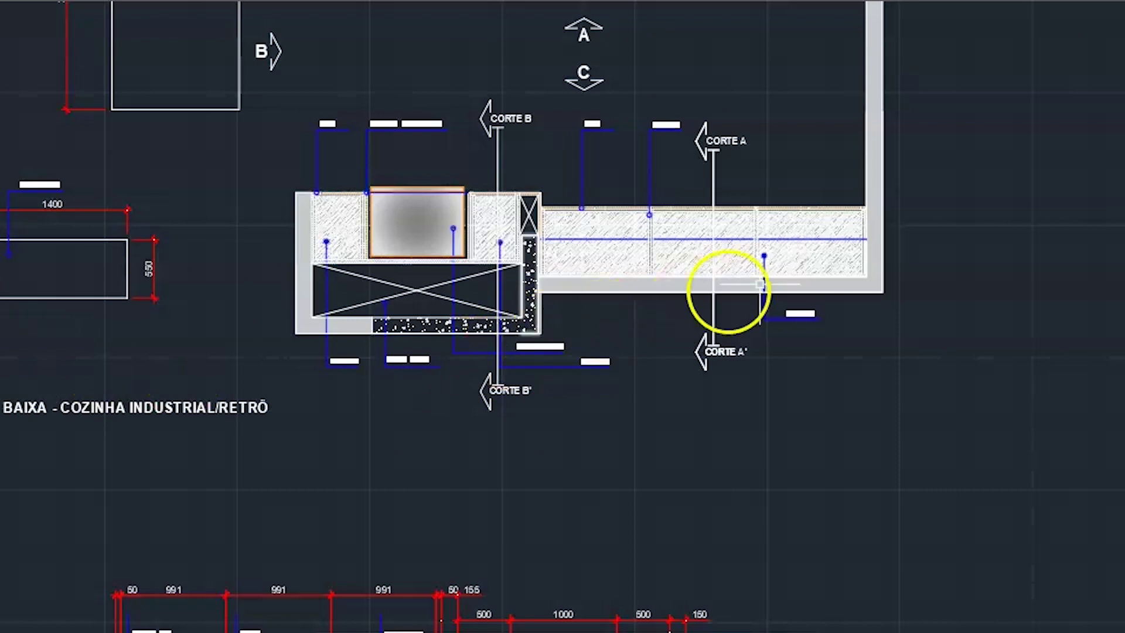
scroll(743, 324, down, 2)
middle_drag(928, 224, 798, 280)
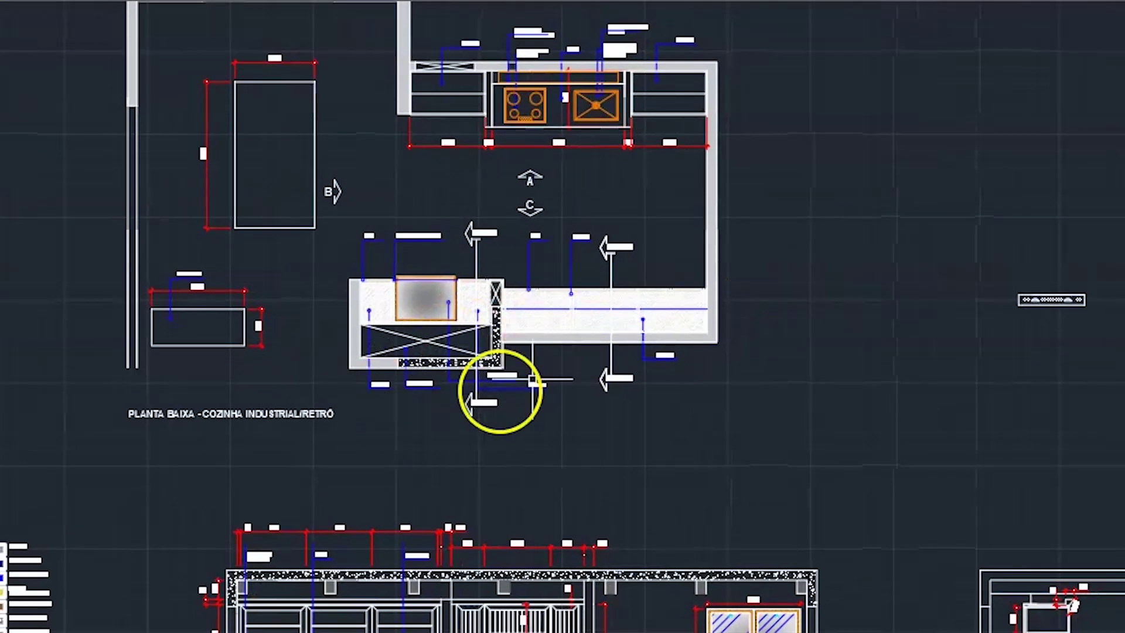
scroll(533, 381, up, 3)
scroll(58, 179, up, 2)
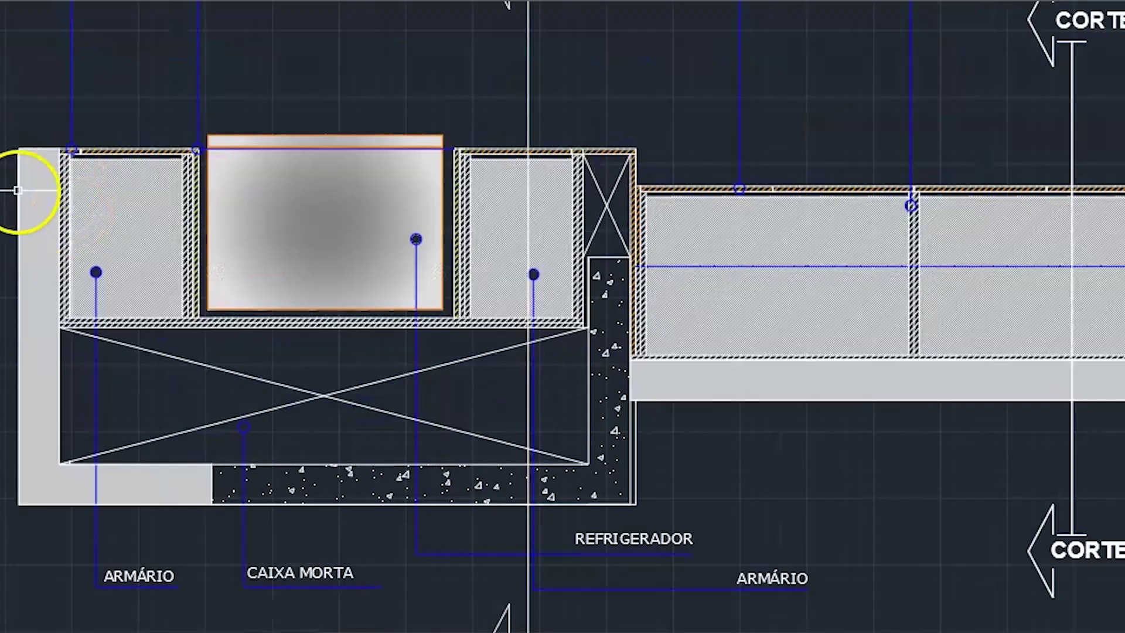
scroll(450, 151, down, 2)
middle_drag(389, 71, 376, 147)
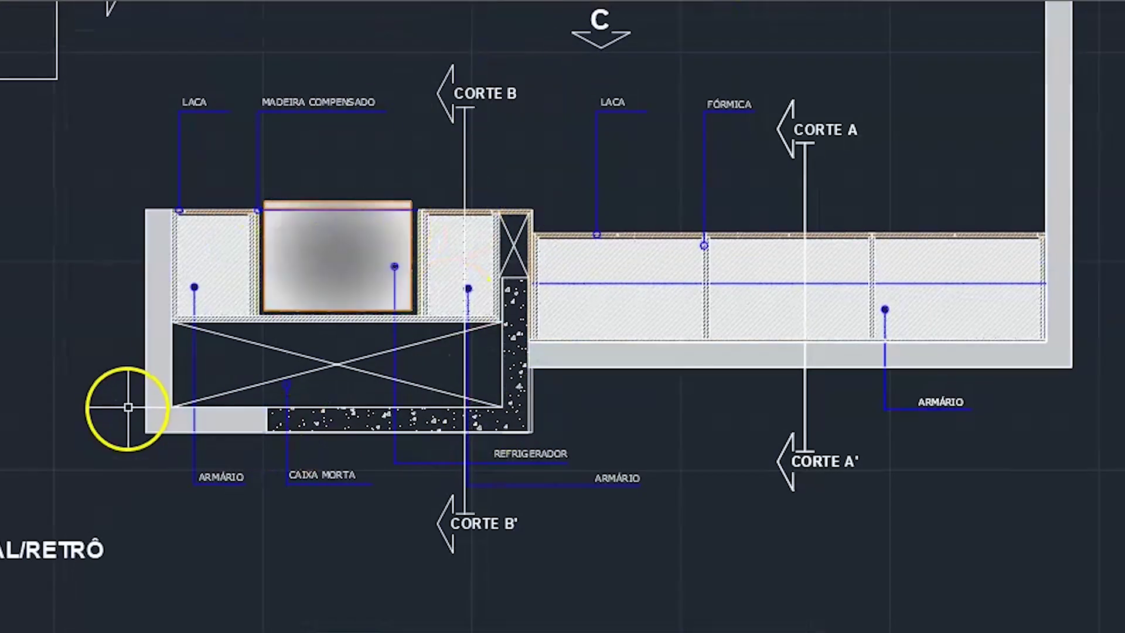
scroll(153, 362, up, 2)
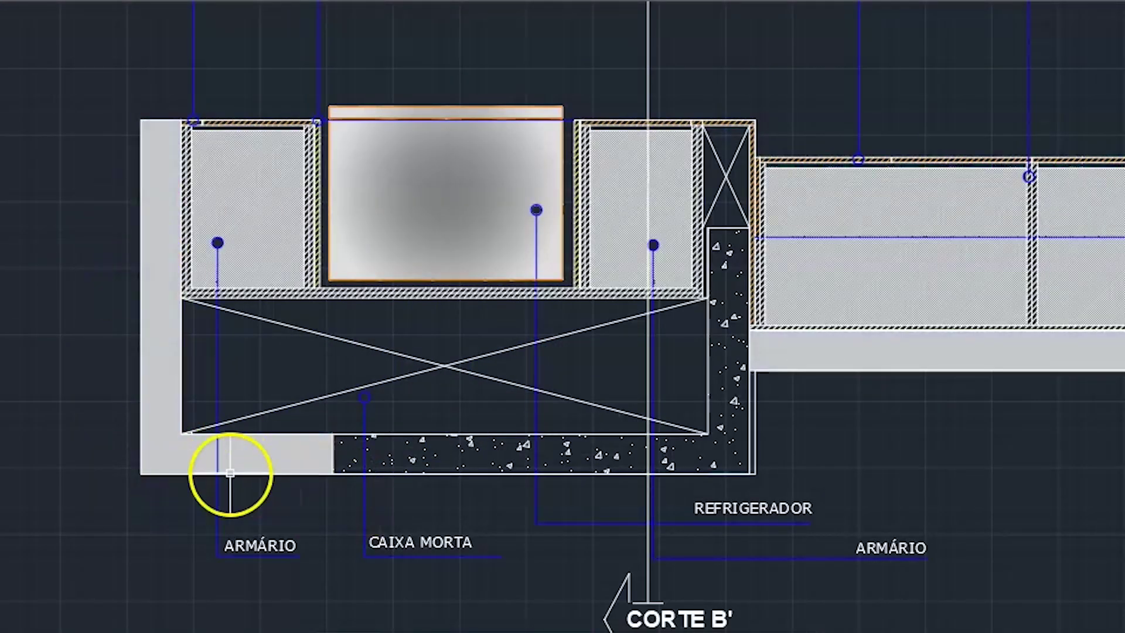
scroll(229, 473, down, 2)
scroll(515, 410, down, 2)
middle_drag(828, 238, 667, 131)
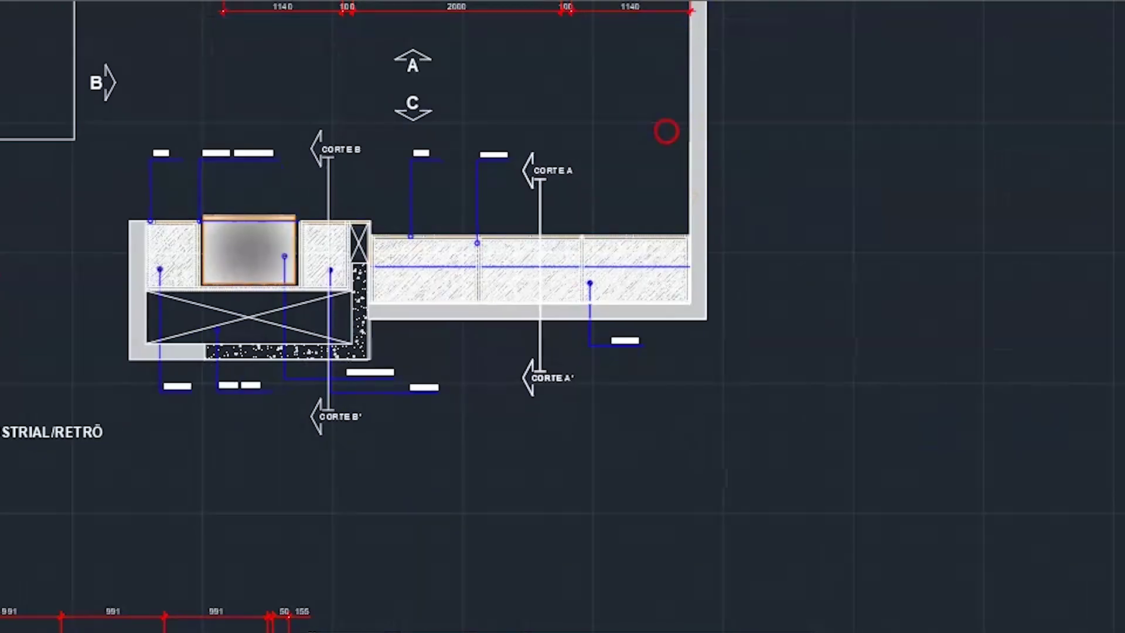
Examine the lower cabinets' hatched interiors, fronts and divider panels together with the LACA and FÓRMICA leaders.
scroll(522, 281, up, 4)
middle_drag(487, 156, 516, 410)
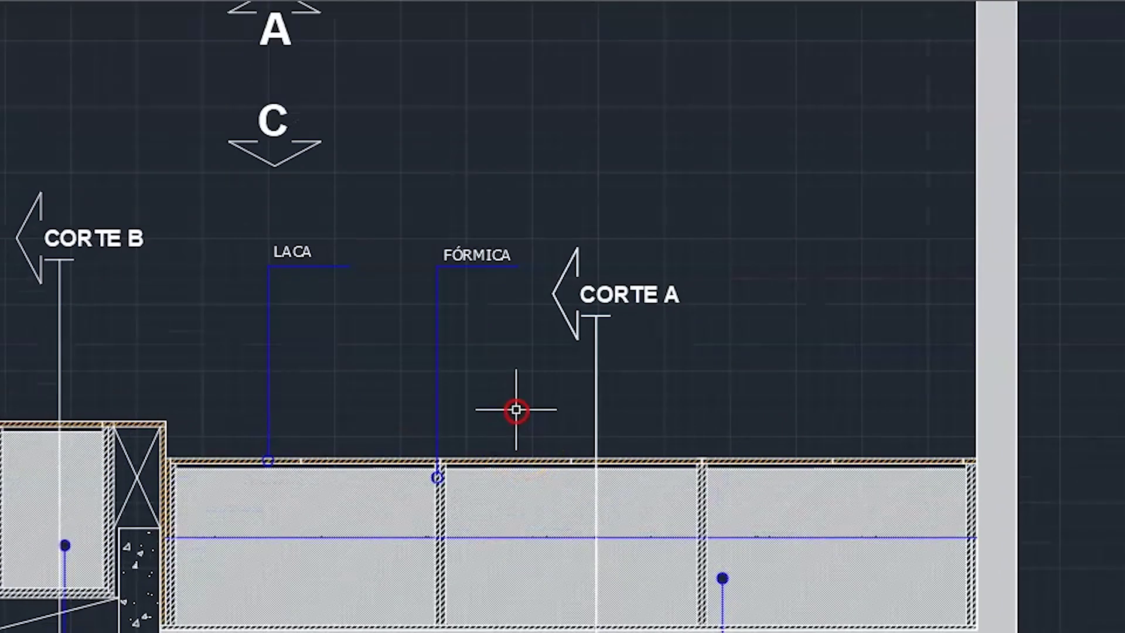
middle_drag(338, 374, 859, 272)
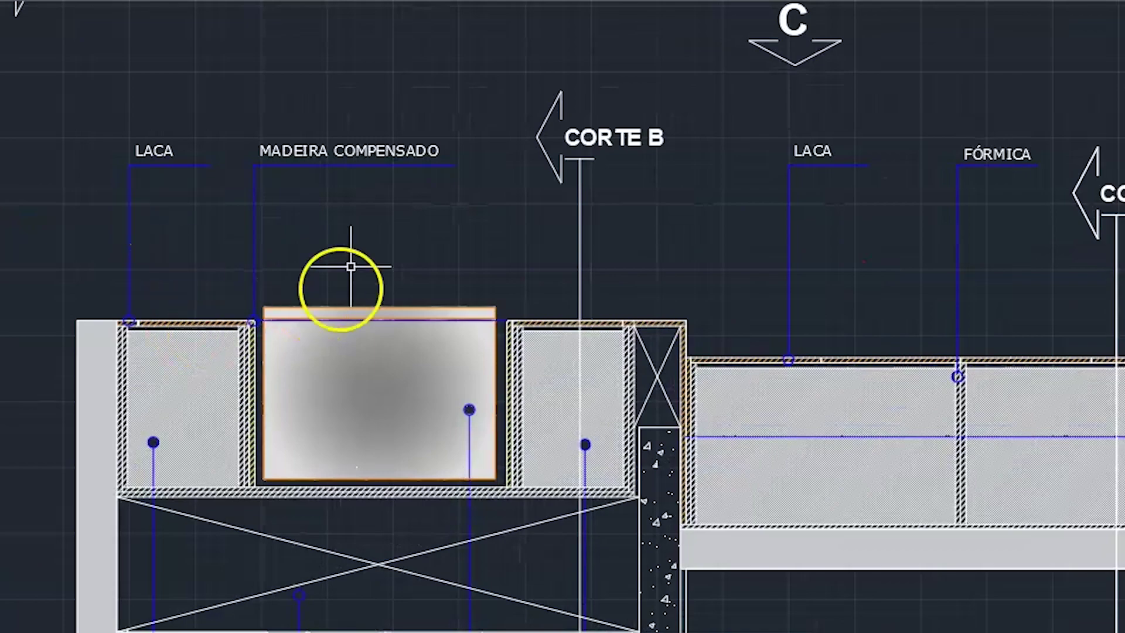
scroll(490, 271, up, 2)
scroll(598, 255, down, 2)
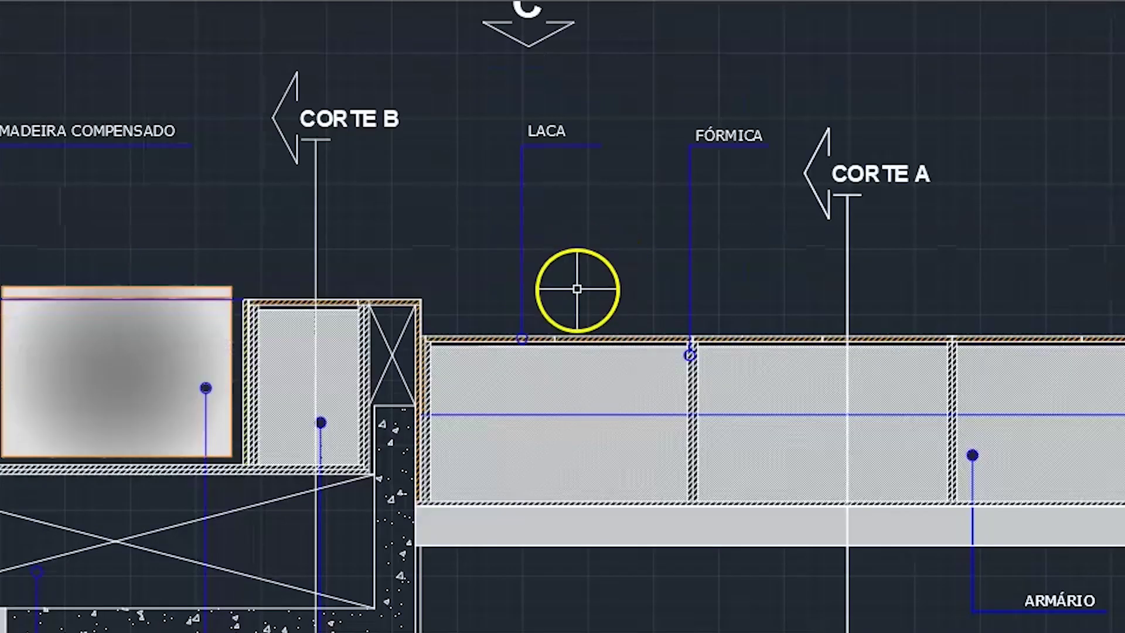
scroll(436, 250, down, 2)
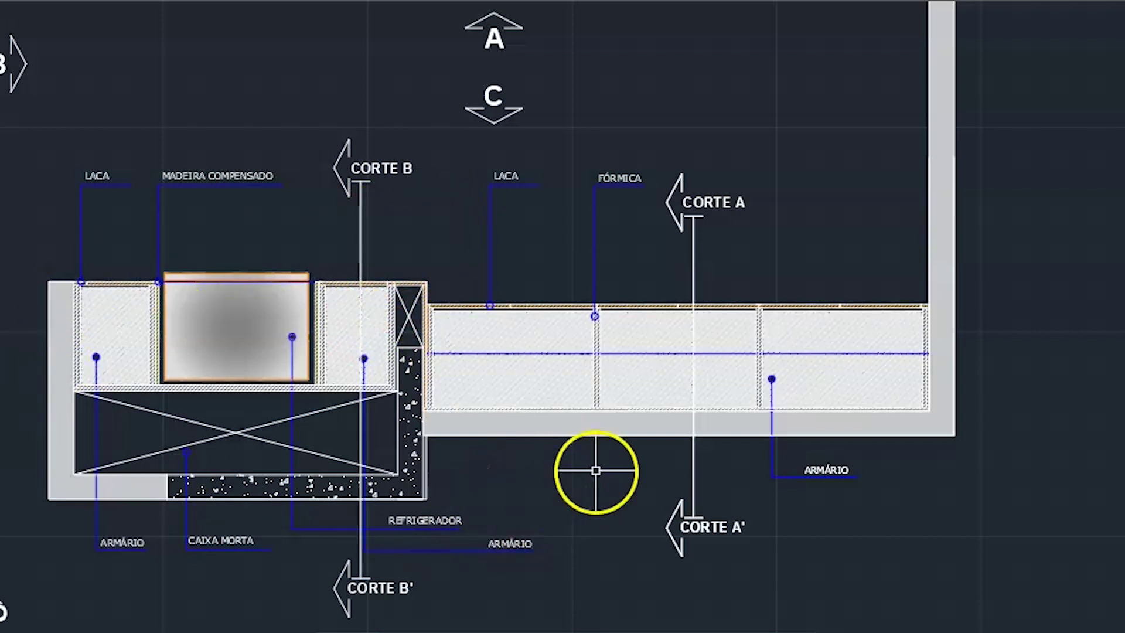
scroll(658, 443, down, 2)
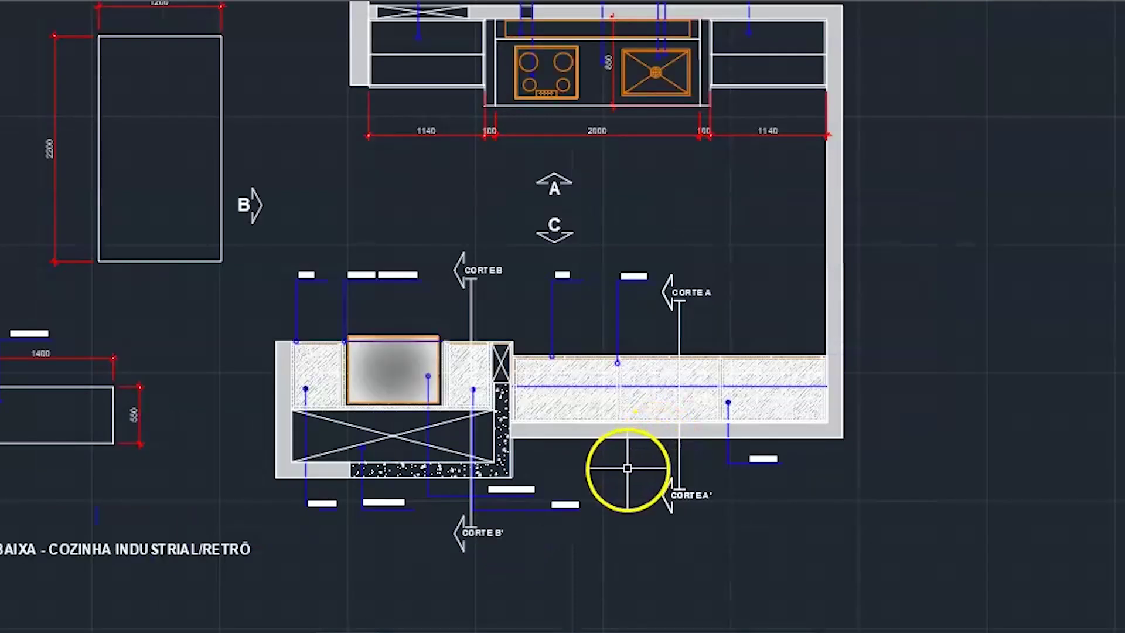
scroll(589, 450, up, 4)
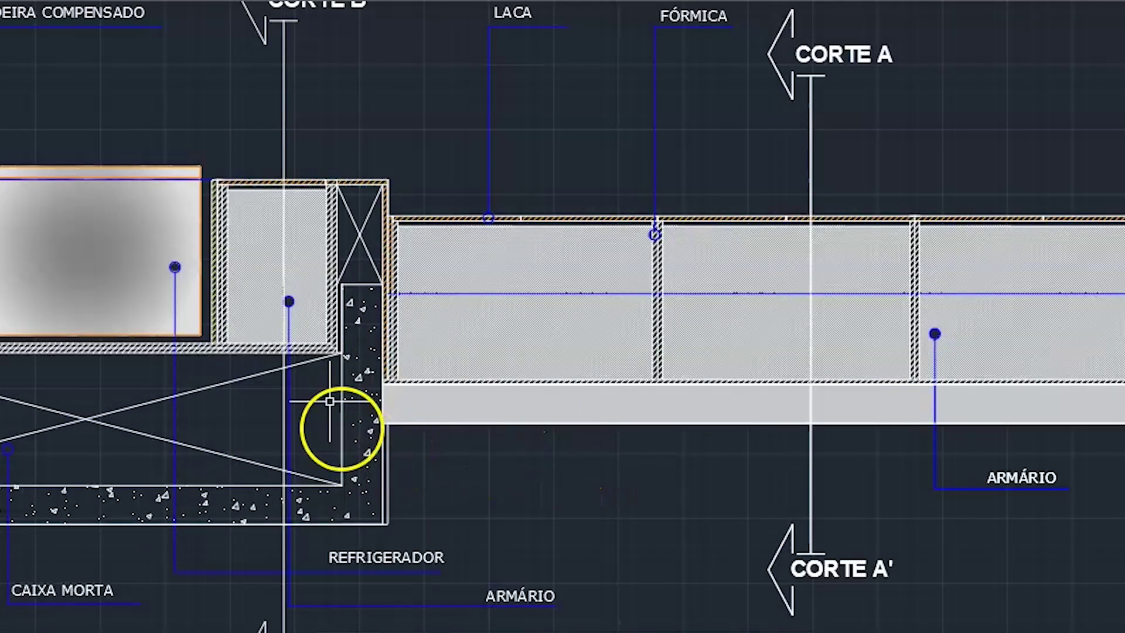
scroll(492, 331, up, 4)
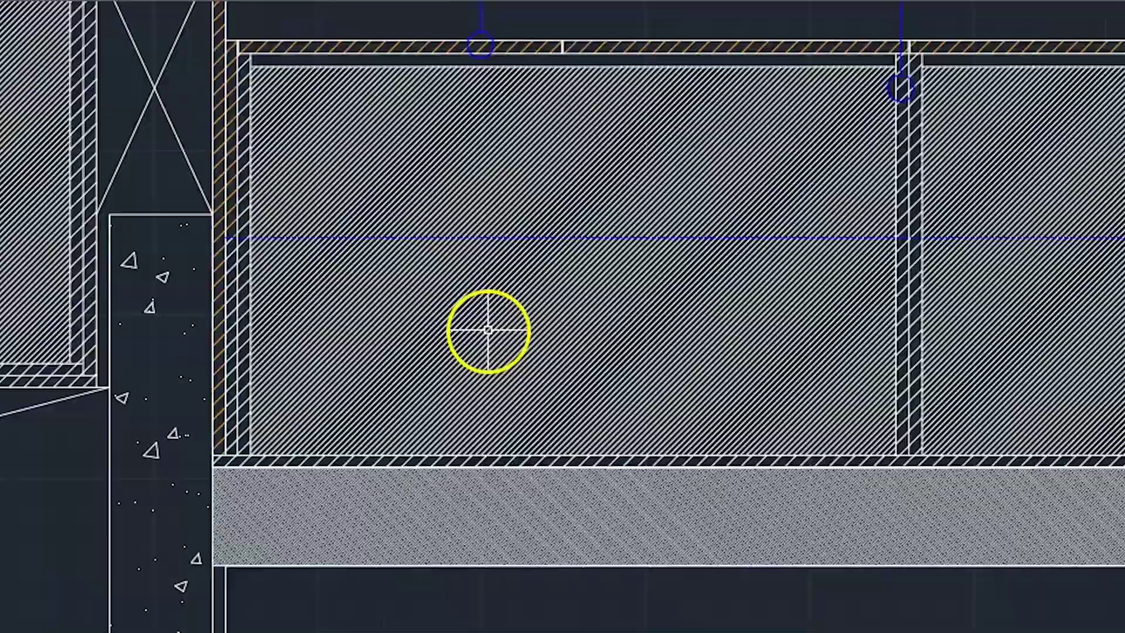
scroll(488, 332, down, 6)
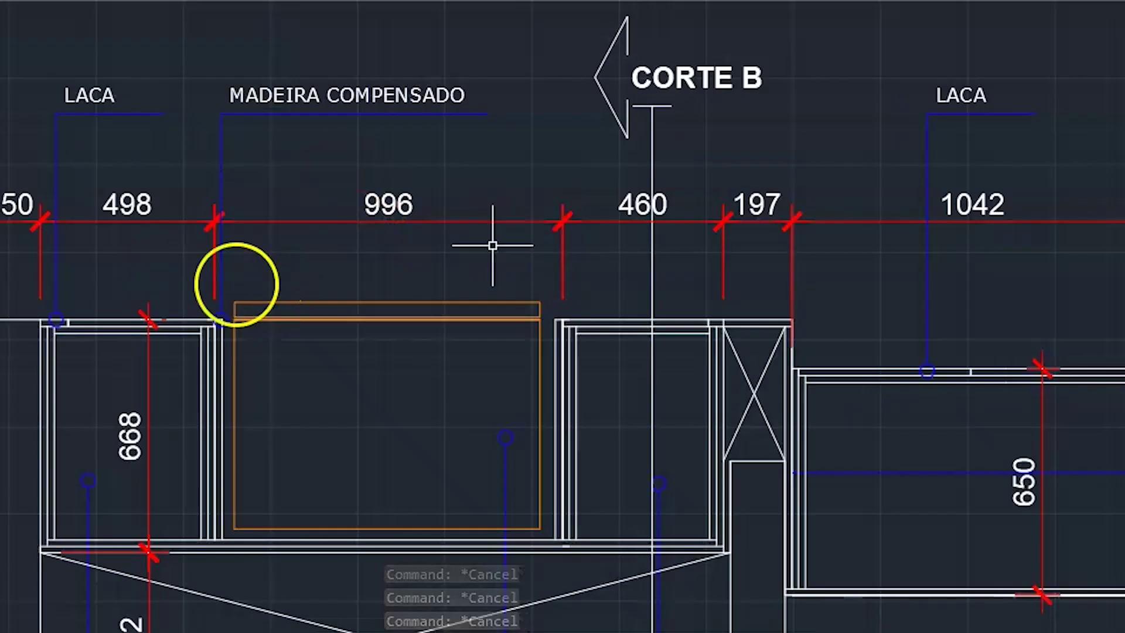
Save the drawing.
key(ctrl+s)
Examine the dimensions, fronts and divider panels of the lower cabinets in the unhatched copy of the floor plan.
scroll(145, 158, down, 2)
middle_drag(301, 284, 221, 236)
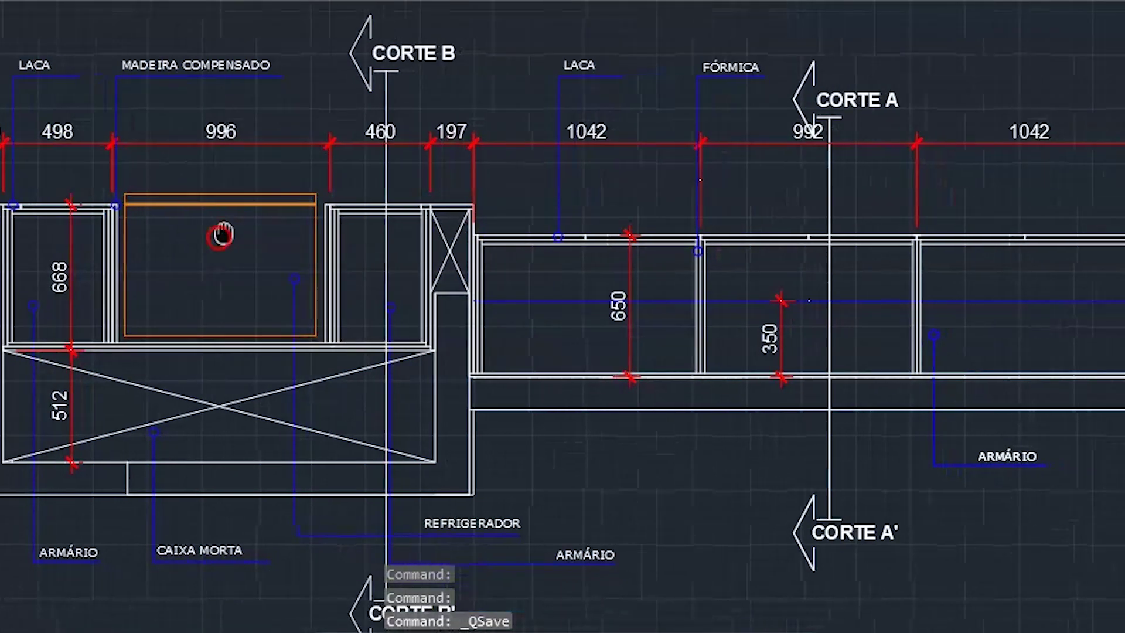
scroll(175, 228, up, 2)
middle_drag(747, 181, 615, 255)
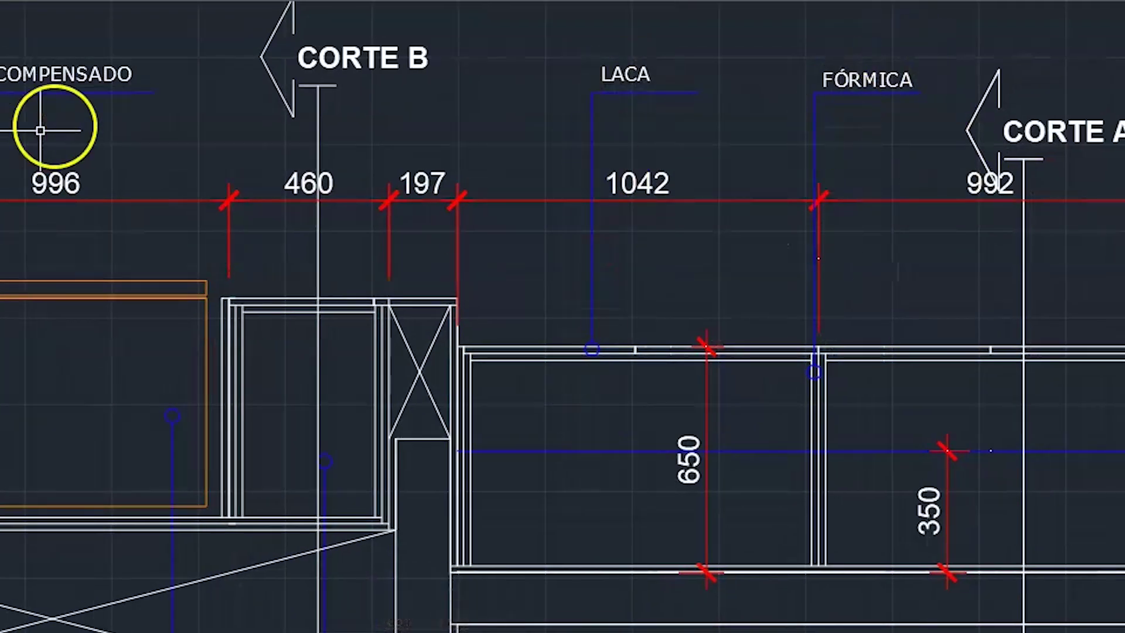
scroll(18, 287, up, 5)
scroll(6, 275, down, 8)
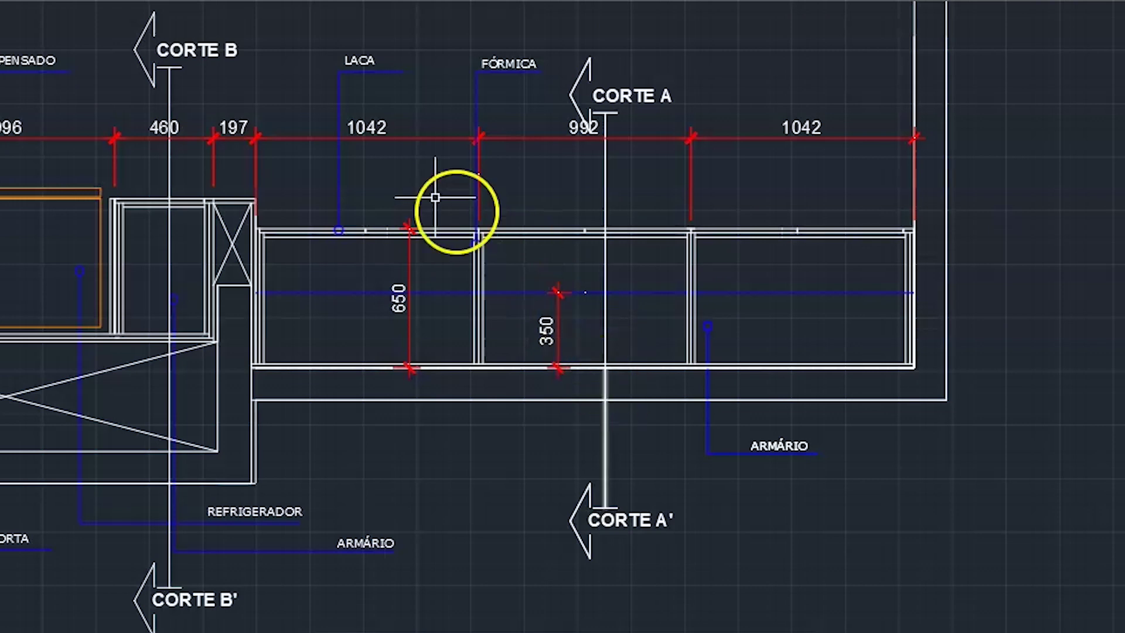
scroll(284, 251, up, 5)
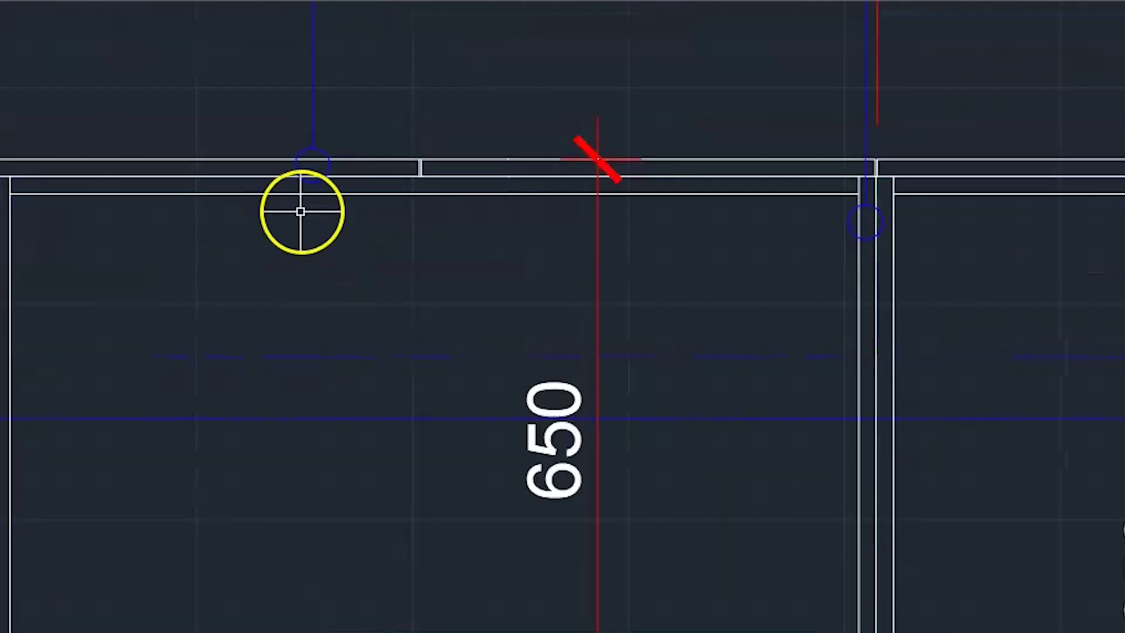
scroll(302, 211, down, 3)
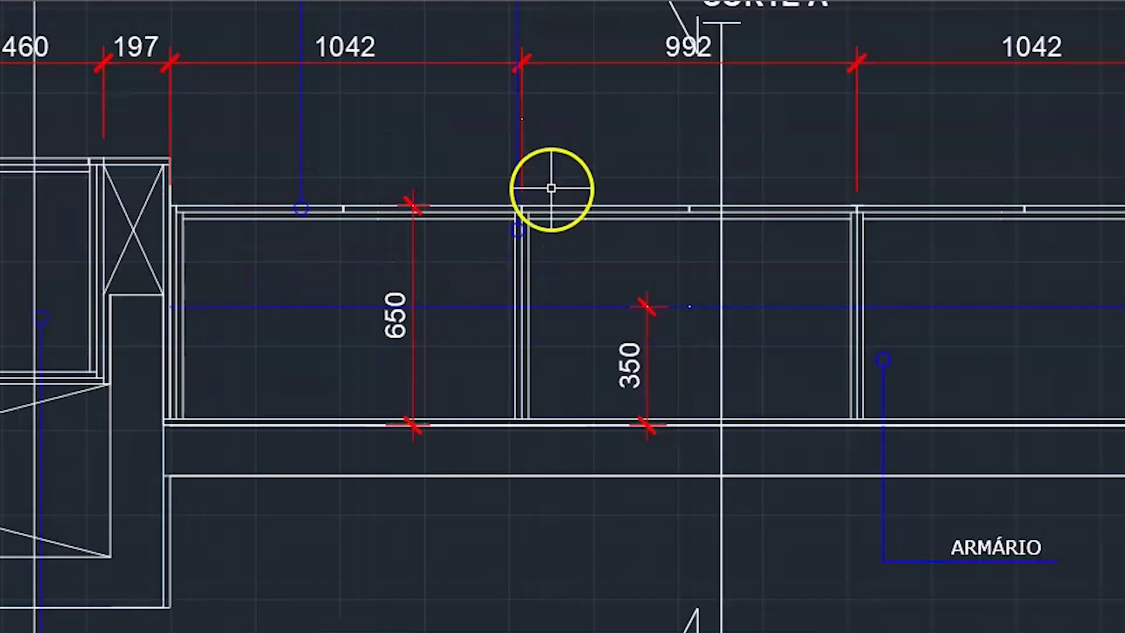
scroll(244, 209, up, 5)
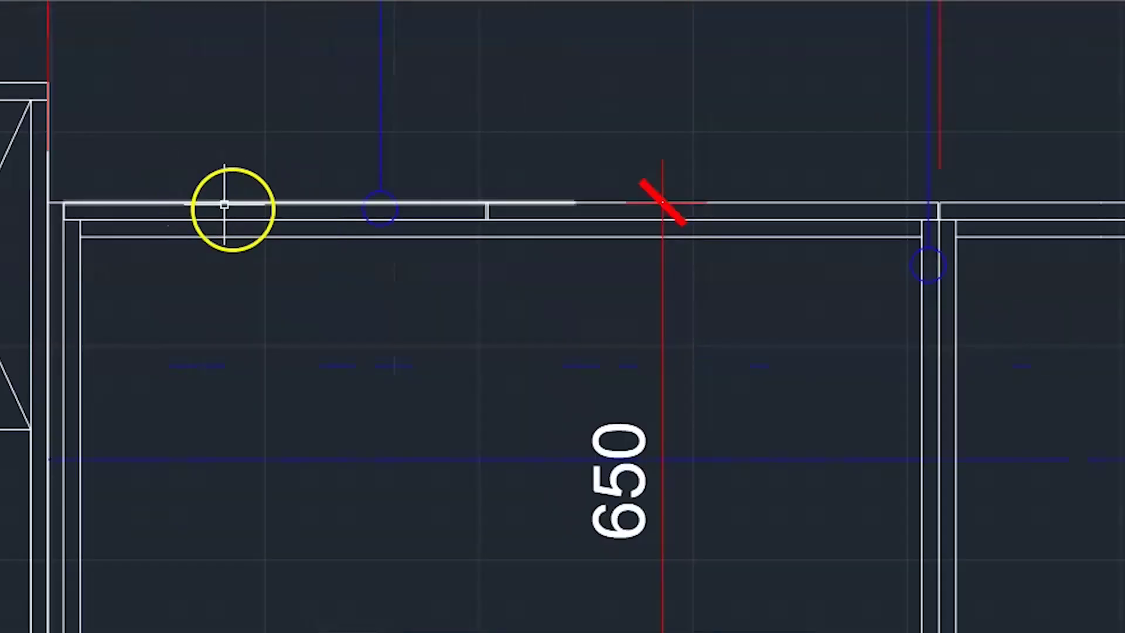
scroll(205, 211, down, 3)
scroll(203, 215, down, 3)
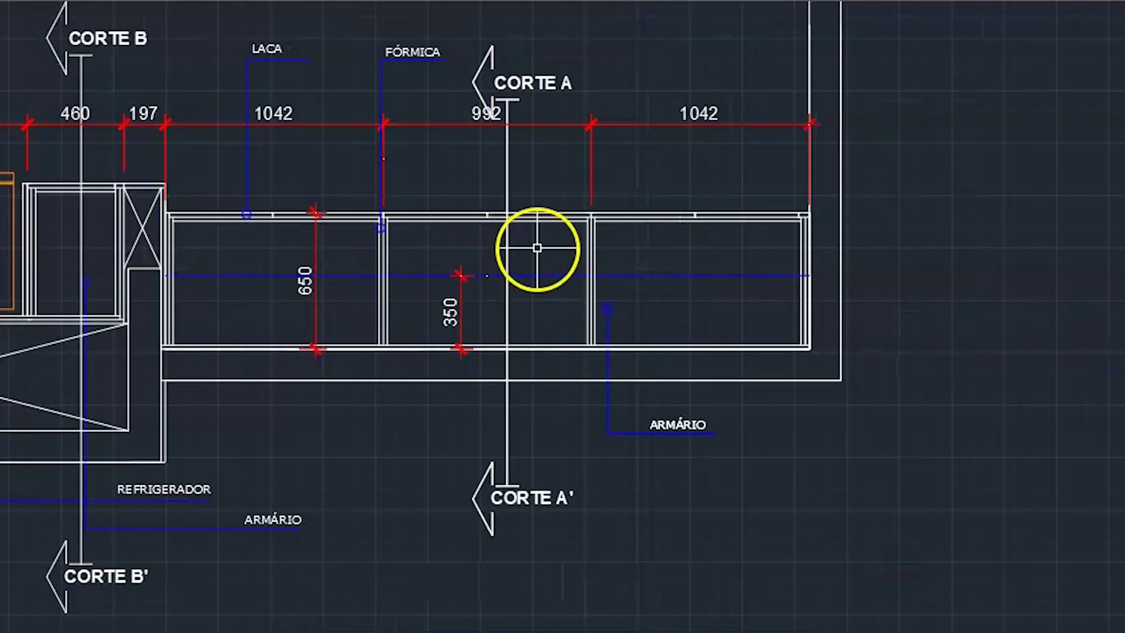
Examine the LACA front and MADEIRA COMPENSADO side panel of the cabinet beside the refrigerator in the hatched floor plan.
scroll(538, 248, down, 2)
scroll(256, 264, down, 2)
middle_drag(563, 256, 322, 268)
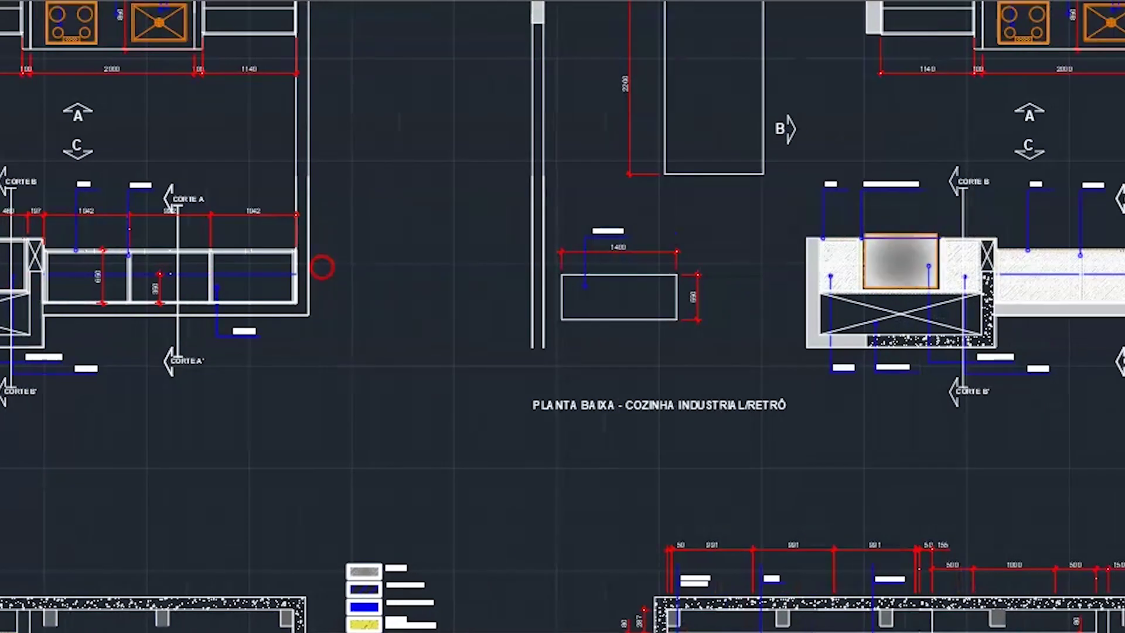
scroll(1104, 176, up, 4)
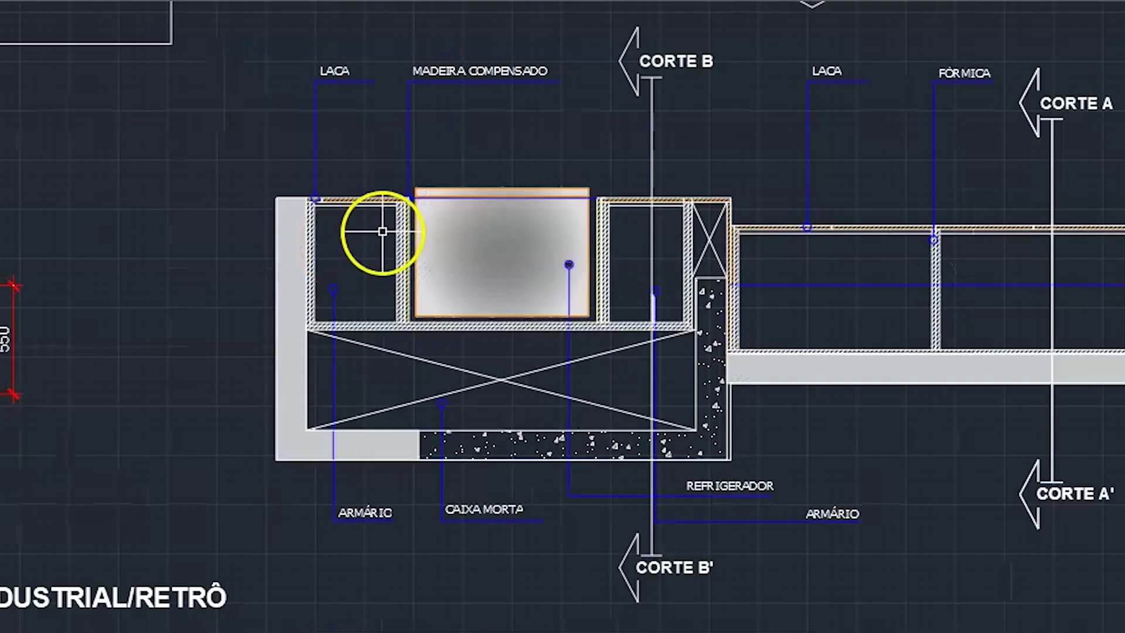
middle_drag(522, 224, 395, 266)
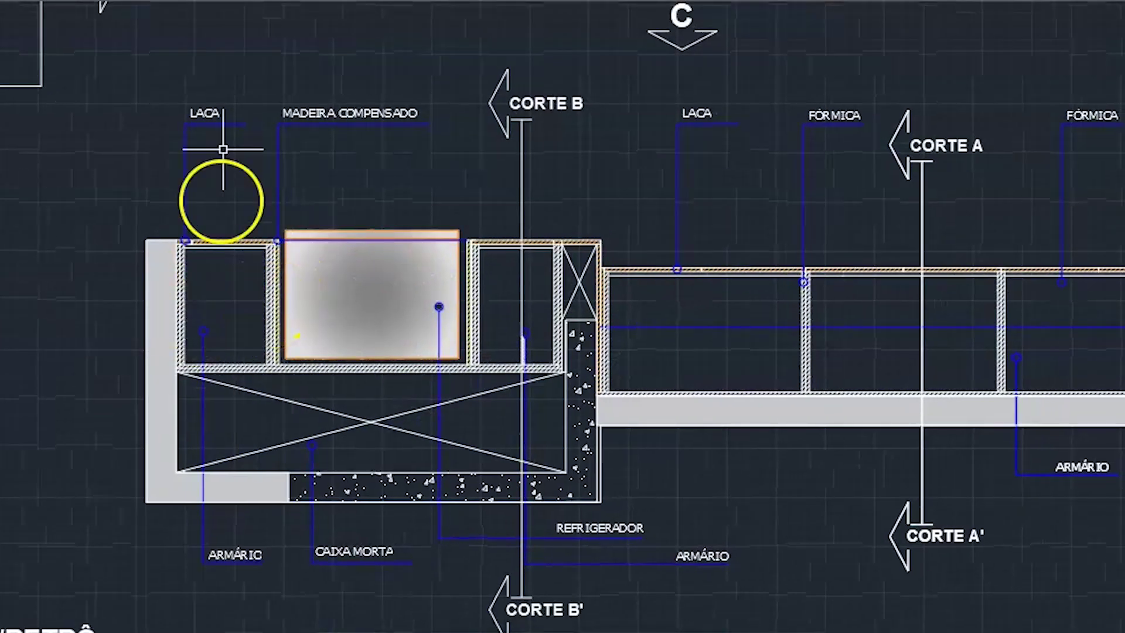
scroll(180, 222, up, 8)
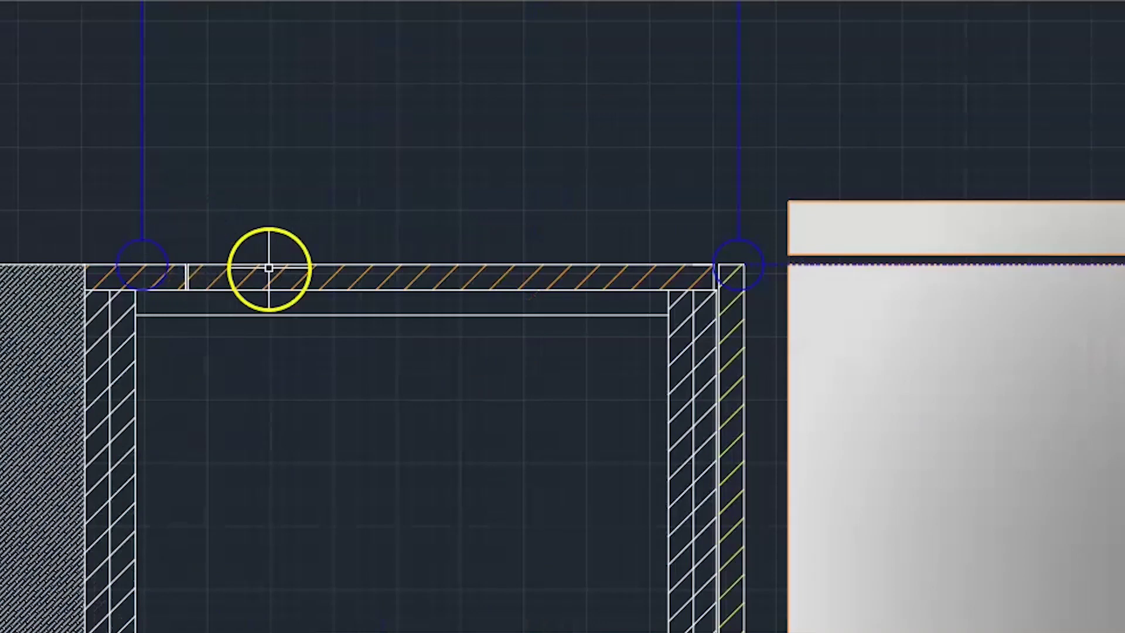
scroll(301, 226, down, 4)
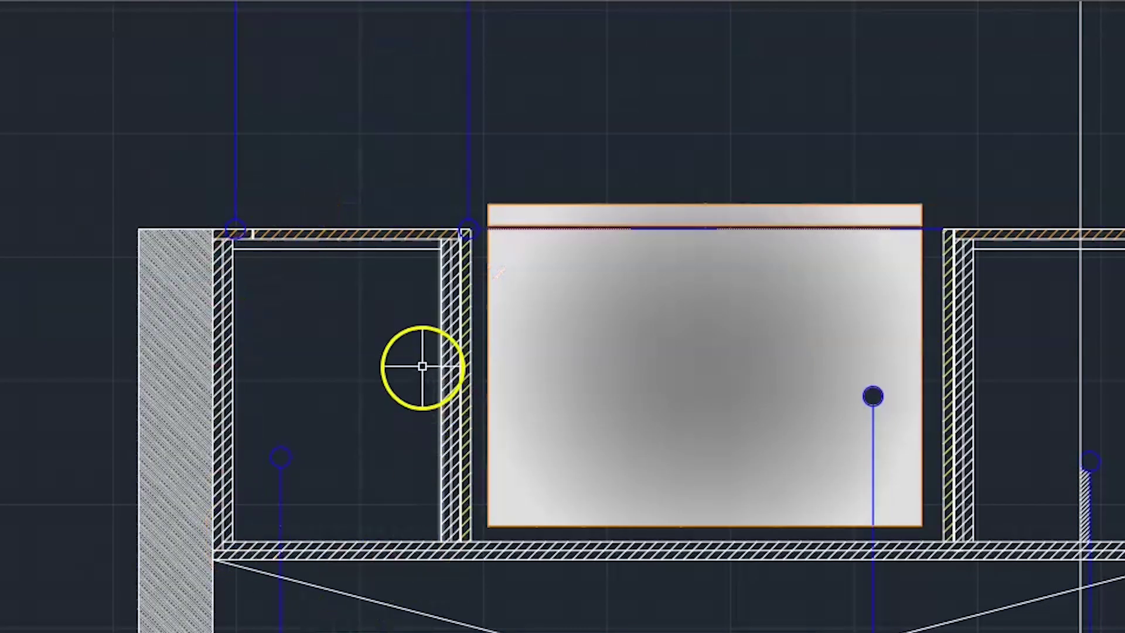
scroll(259, 354, down, 4)
Review the FÓRMICA leaders over the lower cabinets and the dimension chains across the refrigerator niche and cabinets in the hatched plan.
mouse_move(726, 196)
middle_down()
mouse_move(396, 90)
mouse_move(238, 114)
middle_up()
middle_drag(721, 131, 402, 168)
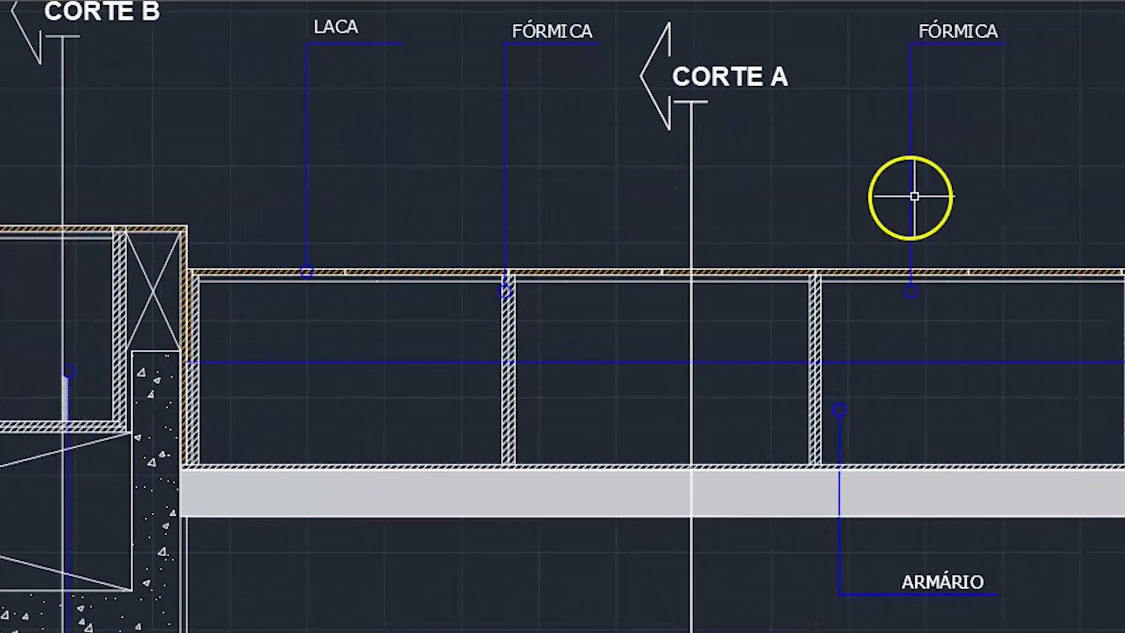
middle_drag(462, 343, 759, 254)
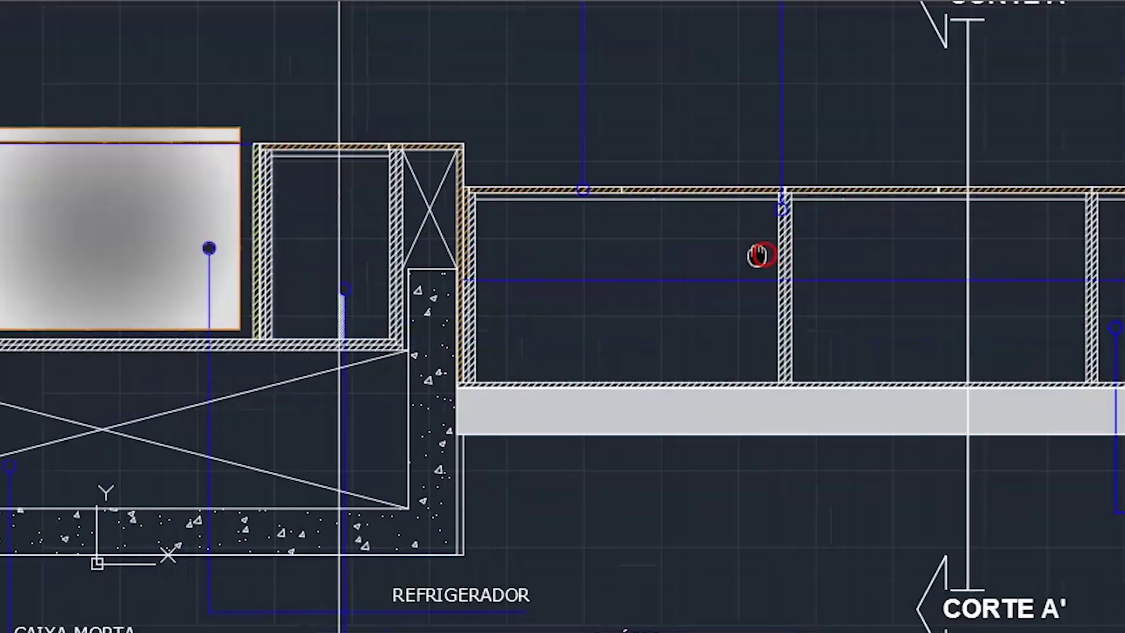
scroll(643, 259, down, 2)
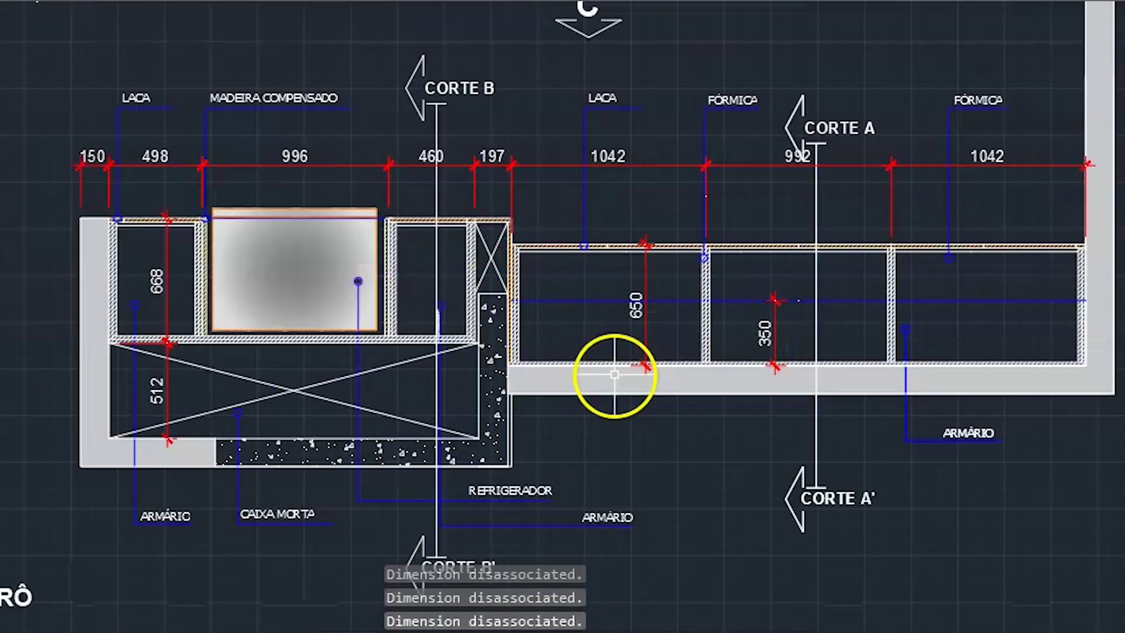
middle_drag(615, 377, 640, 275)
scroll(829, 389, down, 3)
middle_drag(825, 356, 797, 394)
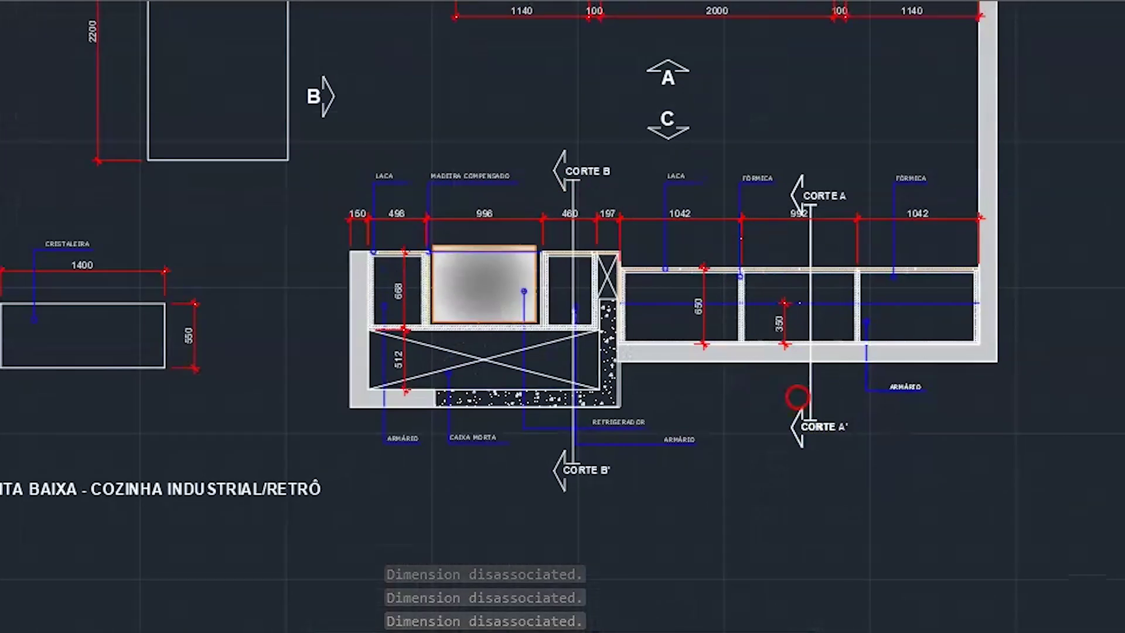
Review the material leaders and dimension chain across the refrigerator niche and lower cabinets, and the material legend beside the hatched floor plan.
key(Escape)
key(Escape)
scroll(380, 242, up, 4)
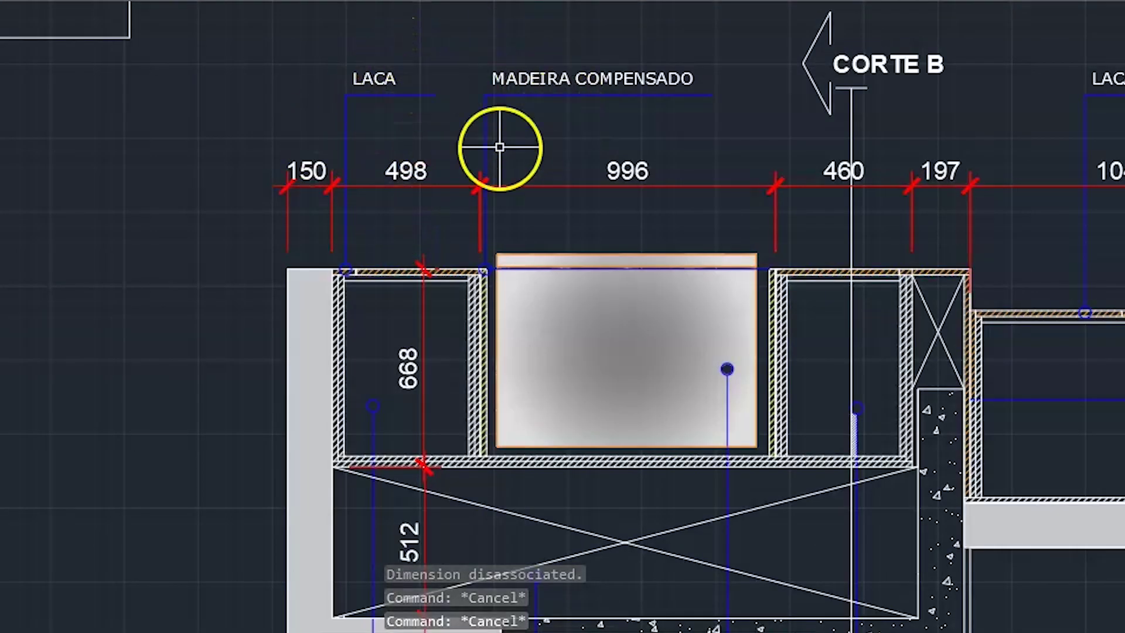
scroll(499, 146, down, 2)
middle_drag(786, 118, 599, 120)
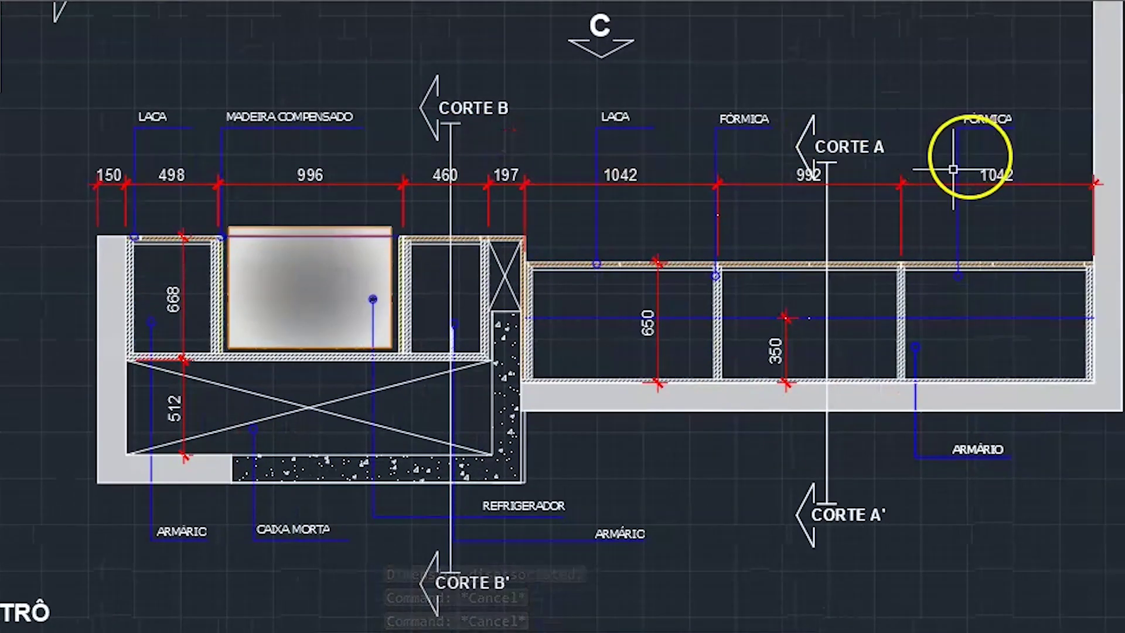
scroll(593, 382, down, 6)
scroll(450, 386, up, 5)
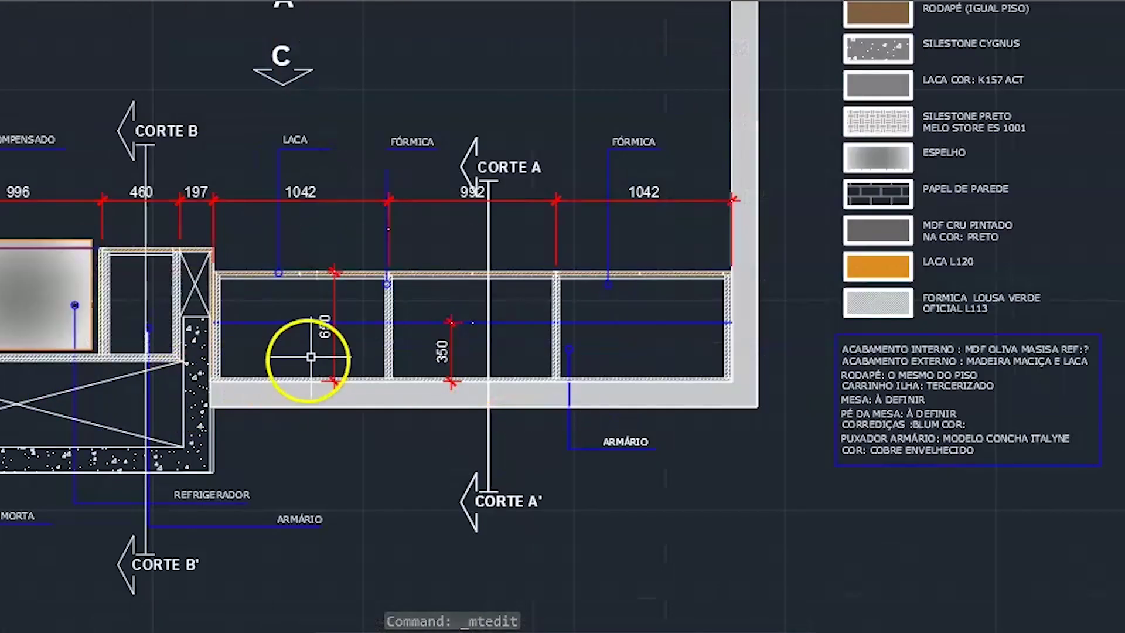
scroll(577, 246, up, 2)
scroll(482, 307, down, 6)
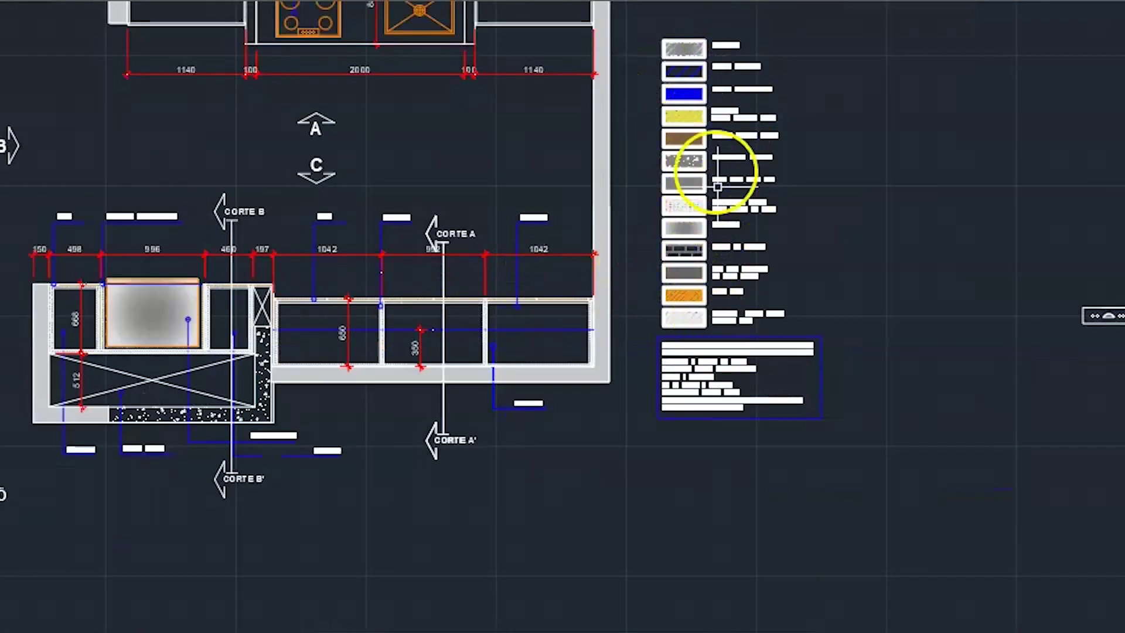
scroll(457, 288, up, 4)
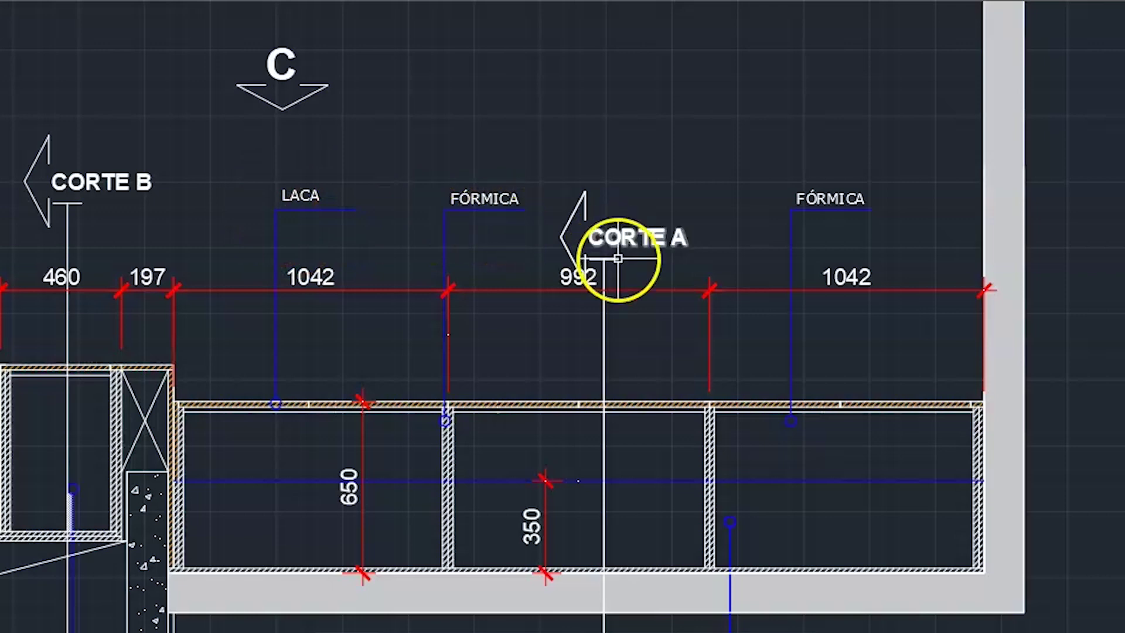
Examine the CORTE A and CORTE B section marks and the view arrows in the hatched floor plan, together with the elevations below it.
key(Escape)
key(Escape)
scroll(345, 302, down, 4)
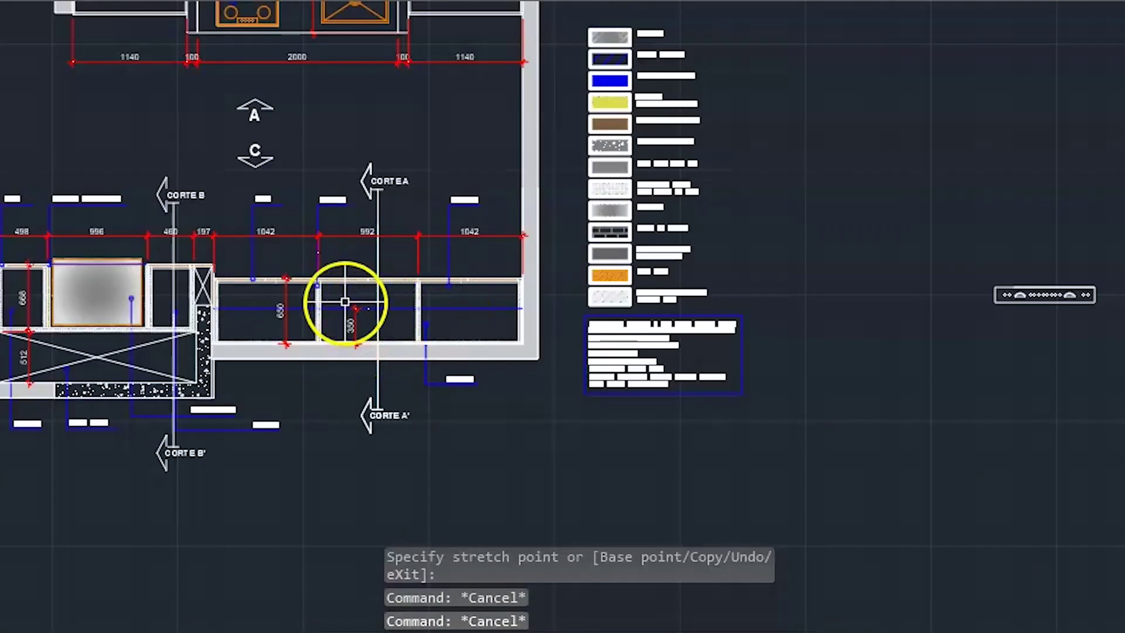
middle_drag(345, 301, 500, 353)
scroll(459, 452, up, 4)
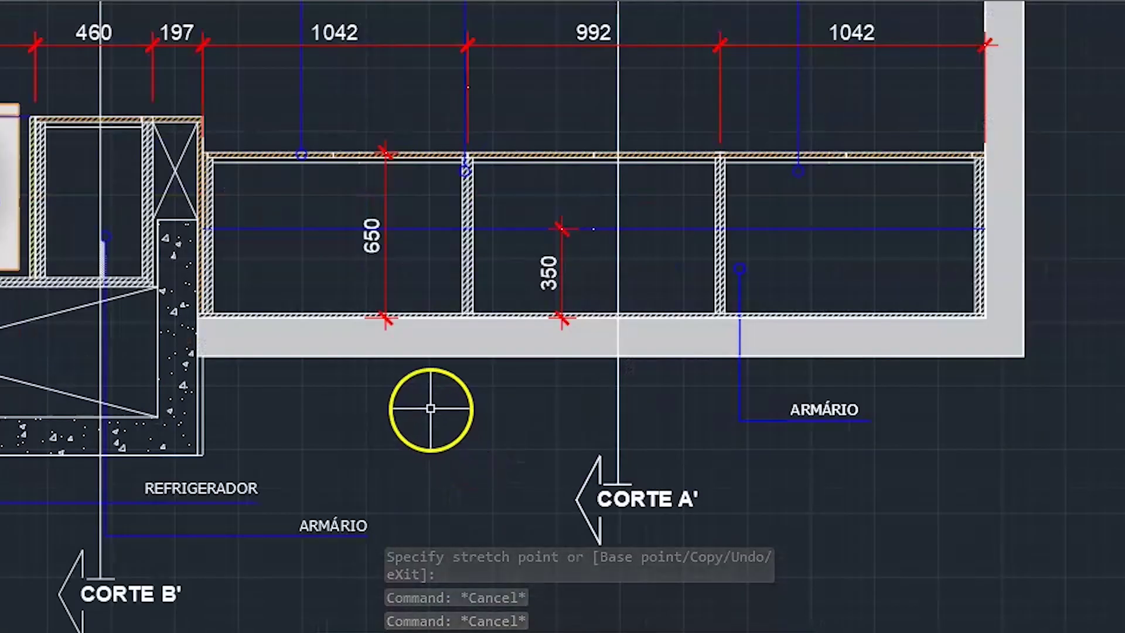
scroll(427, 410, down, 2)
mouse_move(432, 384)
middle_down()
mouse_move(536, 409)
mouse_move(569, 394)
mouse_move(649, 390)
middle_up()
scroll(568, 350, down, 3)
scroll(568, 350, down, 2)
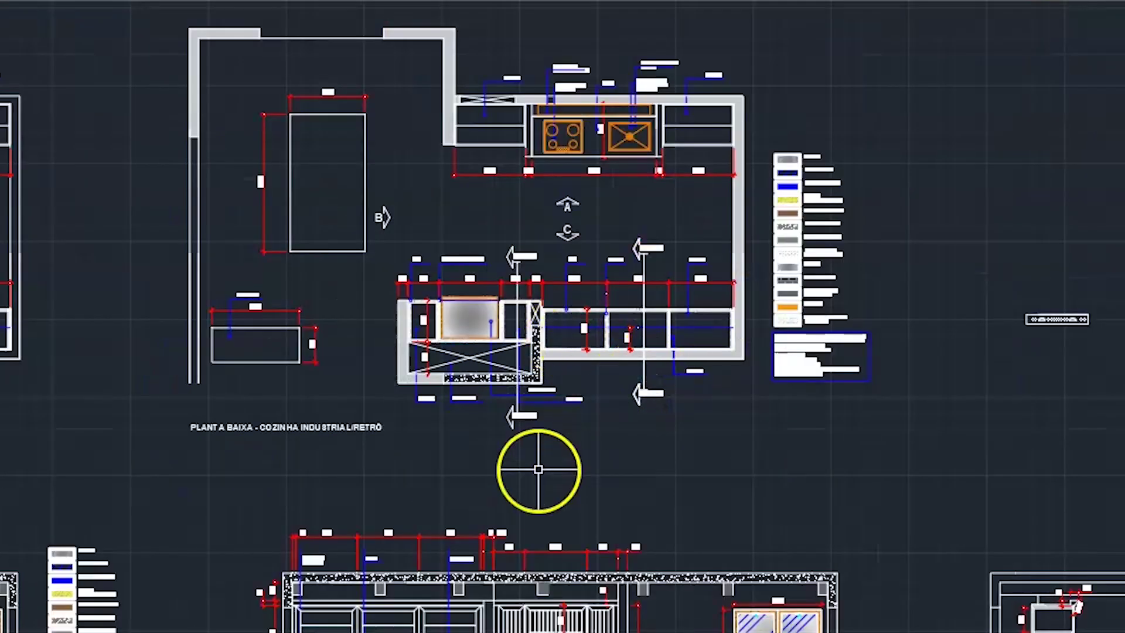
middle_drag(535, 472, 631, 248)
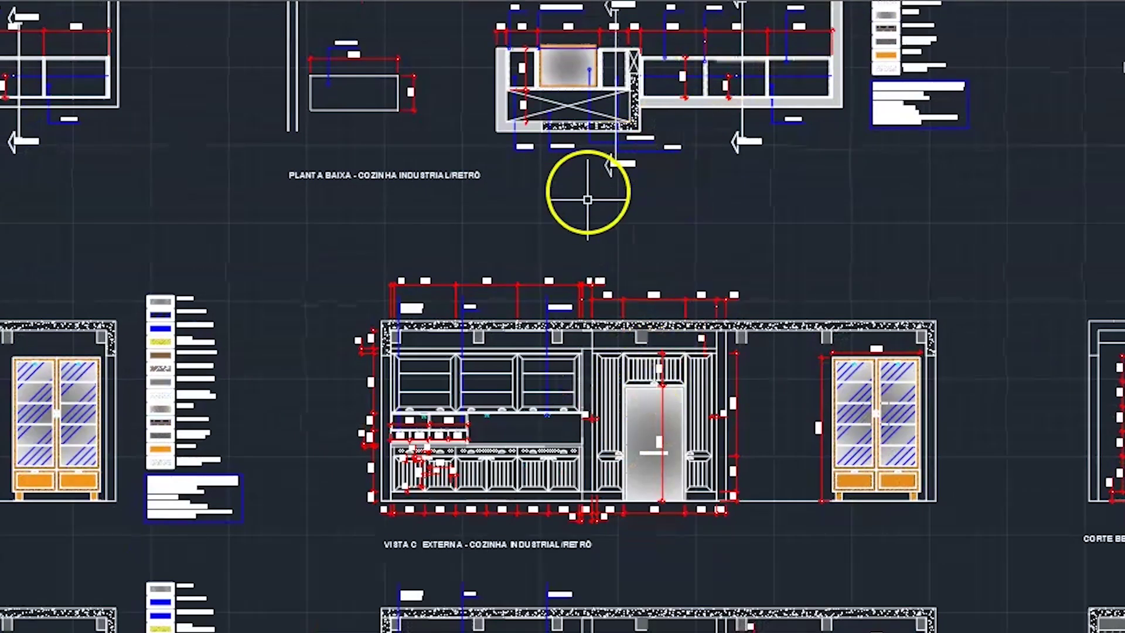
mouse_move(586, 188)
middle_down()
mouse_move(578, 322)
mouse_move(452, 416)
middle_up()
scroll(504, 211, up, 5)
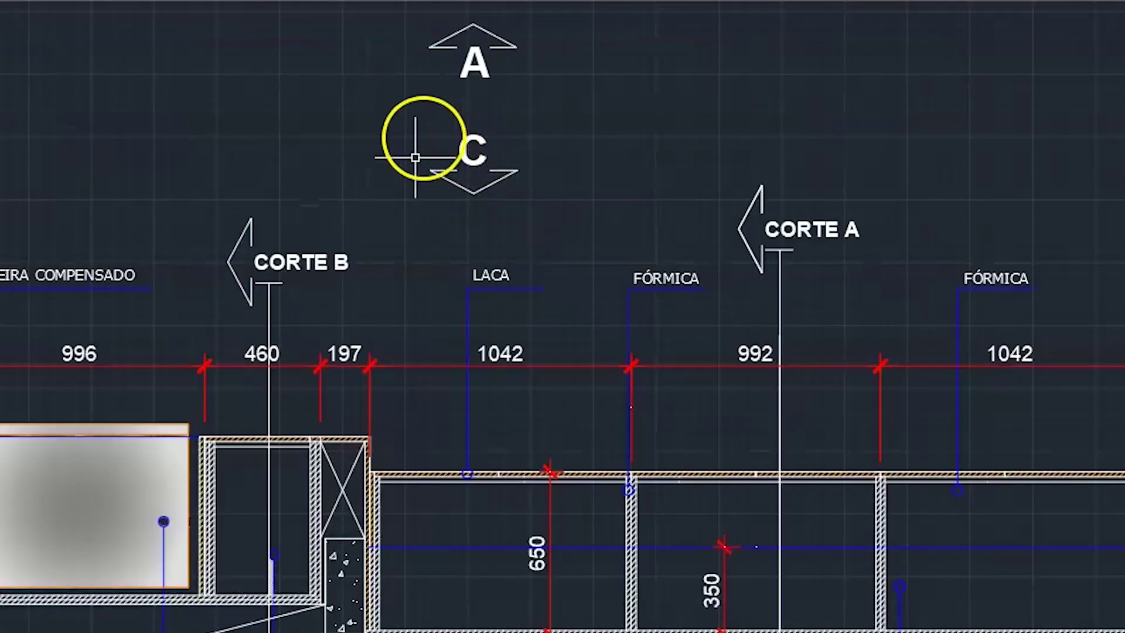
scroll(490, 181, down, 2)
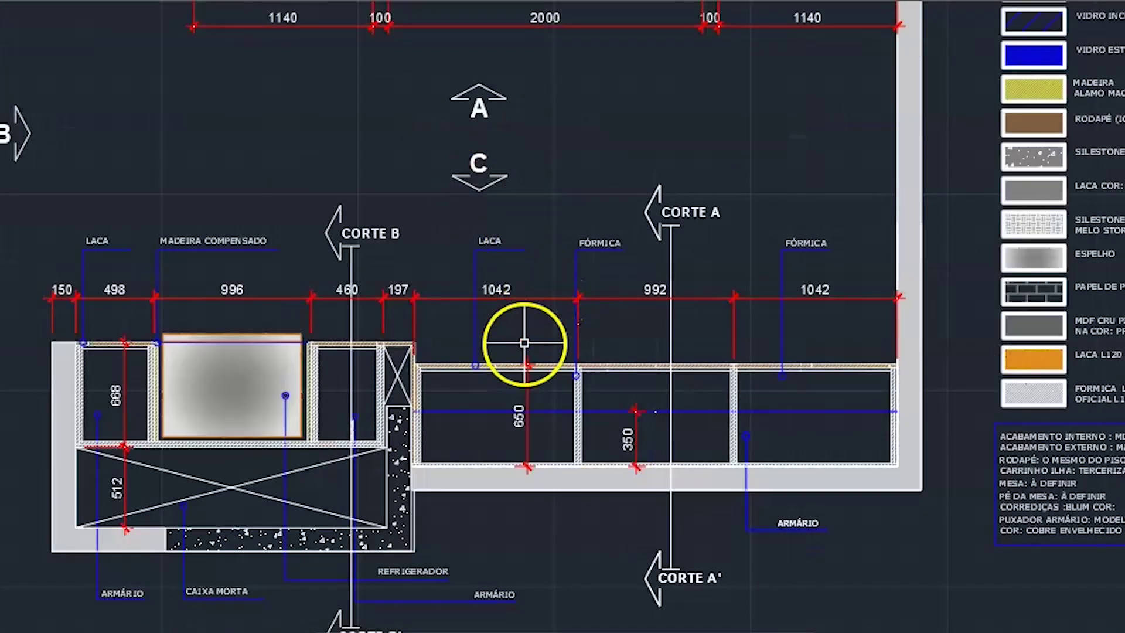
middle_drag(525, 340, 543, 210)
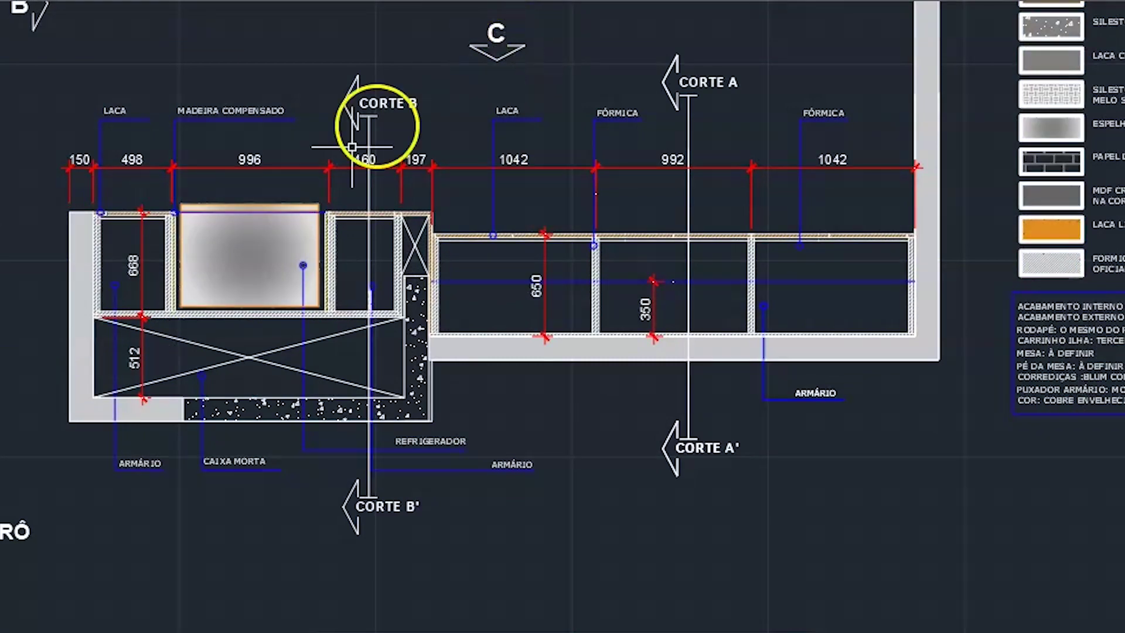
Examine the upper cabinets, niche, drawers and slatted lower doors in the hatched VISTA C EXTERNA elevation.
scroll(528, 188, down, 3)
scroll(498, 276, down, 5)
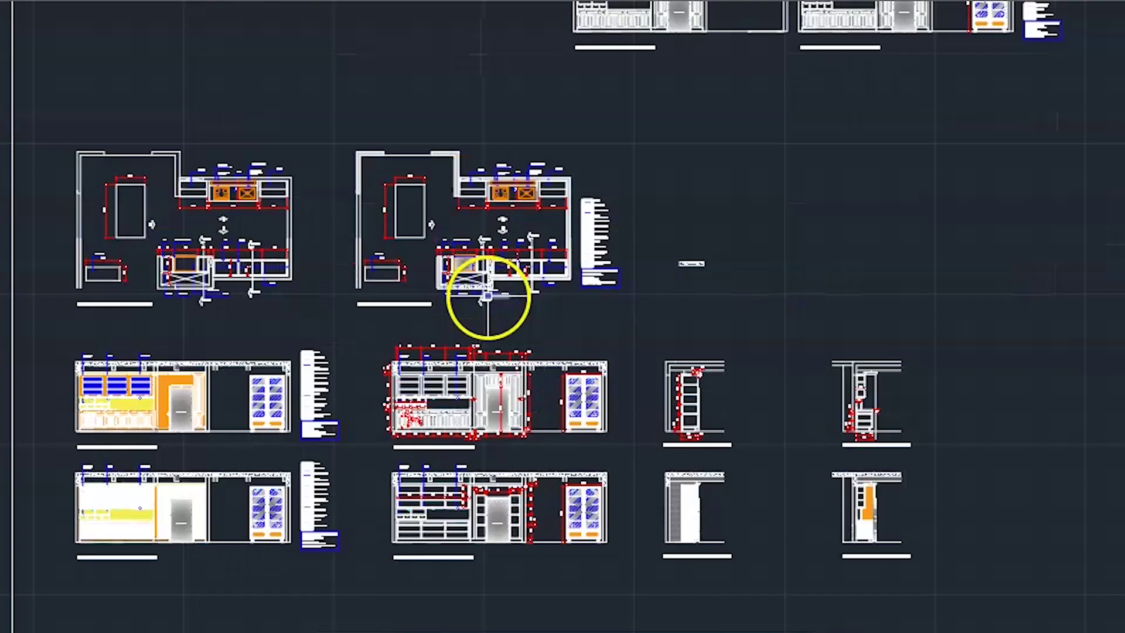
mouse_move(347, 358)
middle_down()
mouse_move(575, 294)
mouse_move(885, 267)
middle_up()
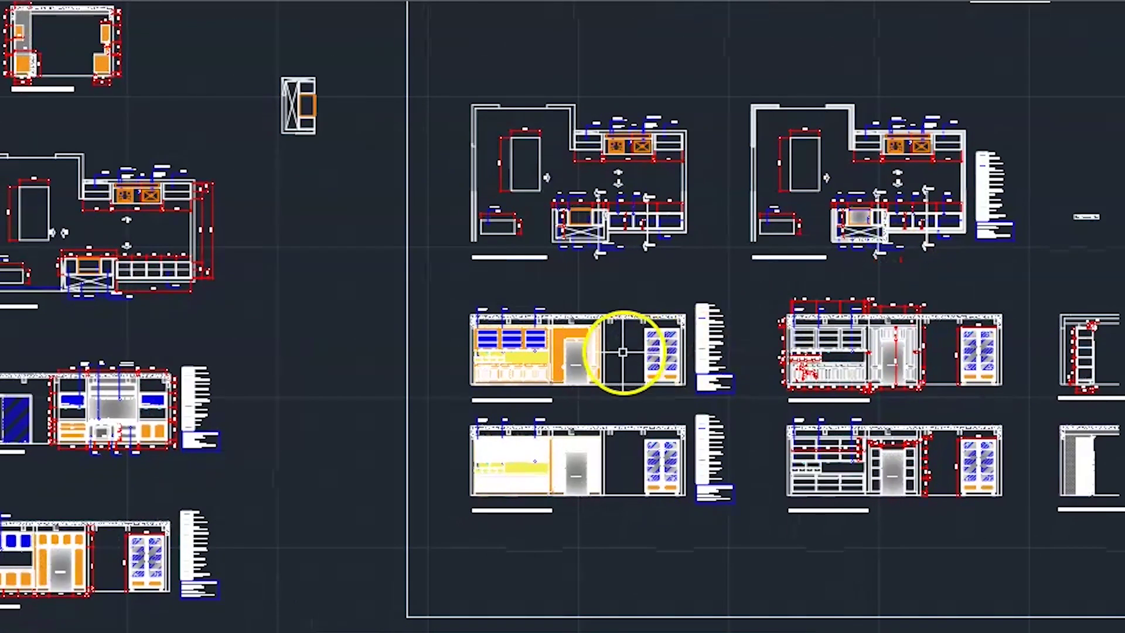
scroll(623, 352, up, 4)
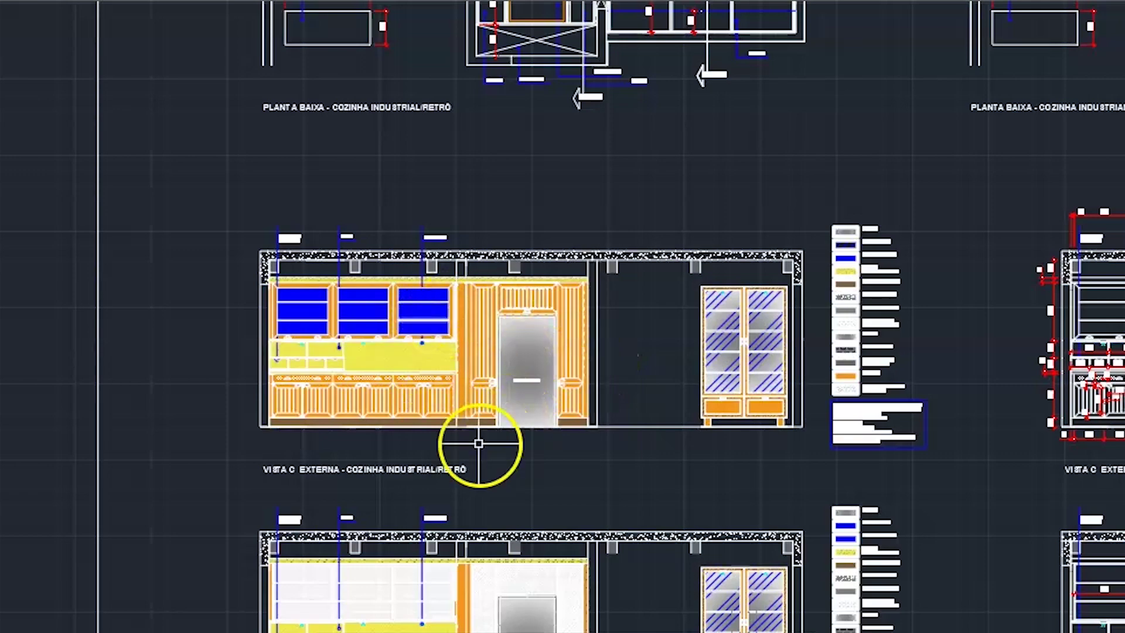
scroll(443, 432, up, 2)
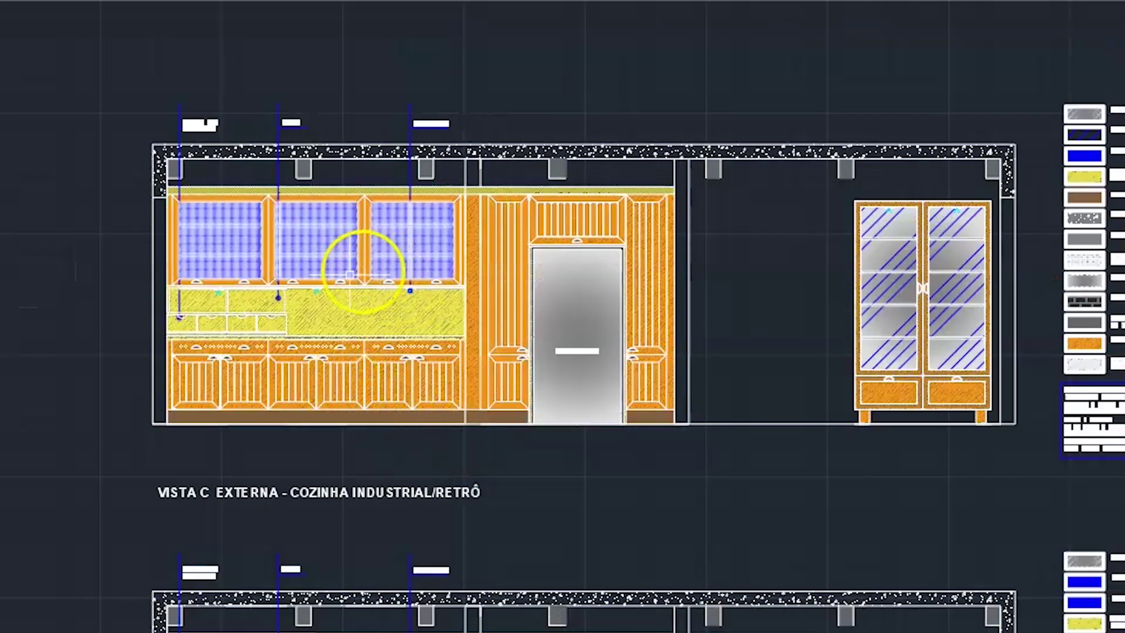
scroll(201, 354, up, 2)
mouse_move(427, 198)
middle_down()
mouse_move(389, 357)
mouse_move(392, 282)
middle_up()
scroll(170, 365, up, 2)
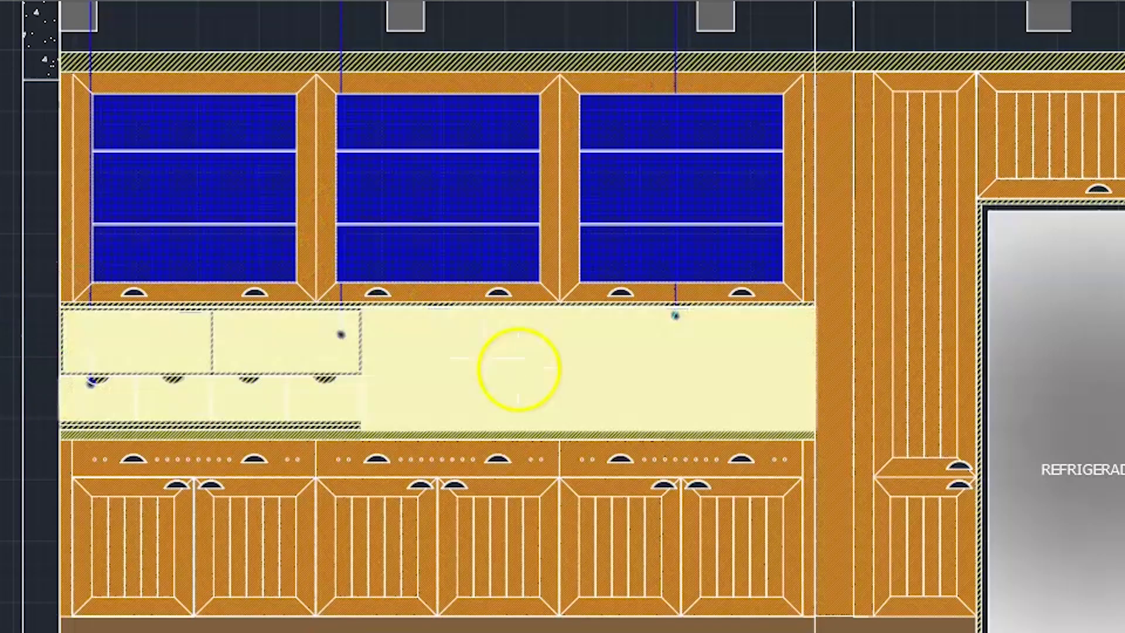
scroll(387, 322, down, 3)
scroll(621, 527, up, 4)
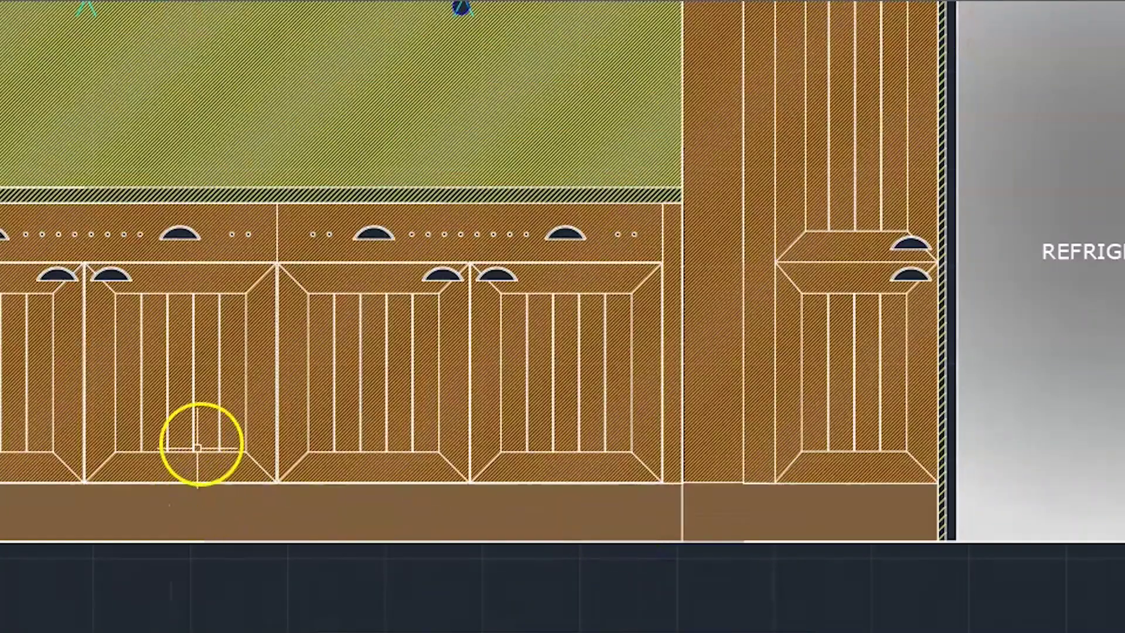
mouse_move(222, 422)
middle_down()
mouse_move(319, 394)
mouse_move(760, 320)
mouse_move(745, 395)
middle_up()
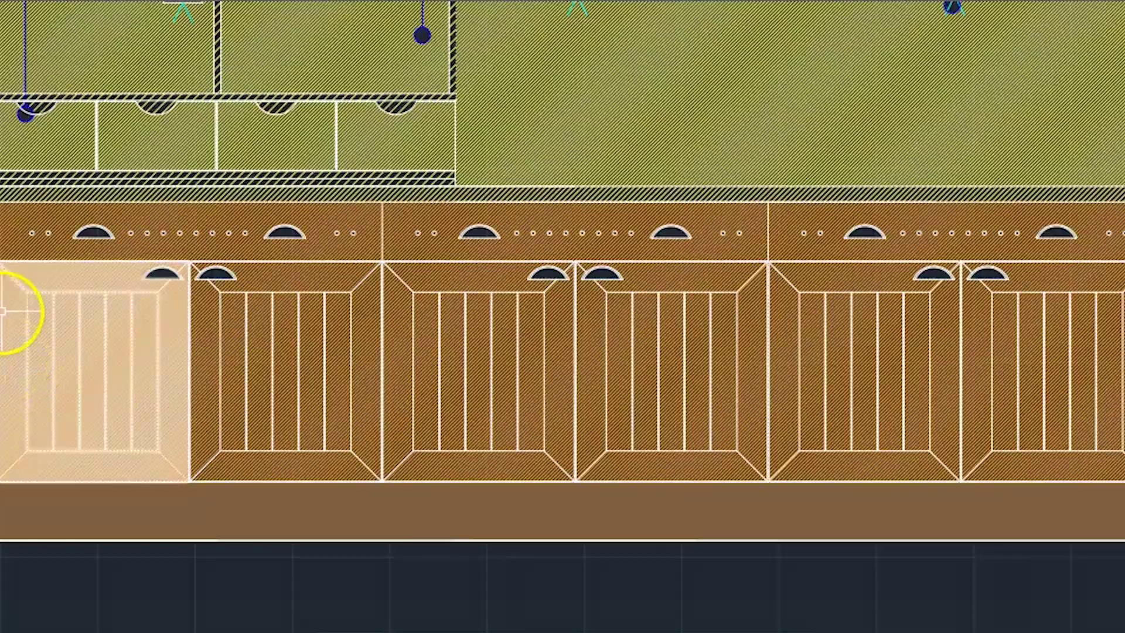
scroll(4, 319, down, 3)
mouse_move(438, 157)
middle_down()
mouse_move(333, 388)
mouse_move(85, 386)
mouse_move(4, 357)
mouse_move(0, 493)
mouse_move(127, 474)
mouse_move(490, 334)
mouse_move(445, 455)
middle_up()
scroll(246, 287, down, 2)
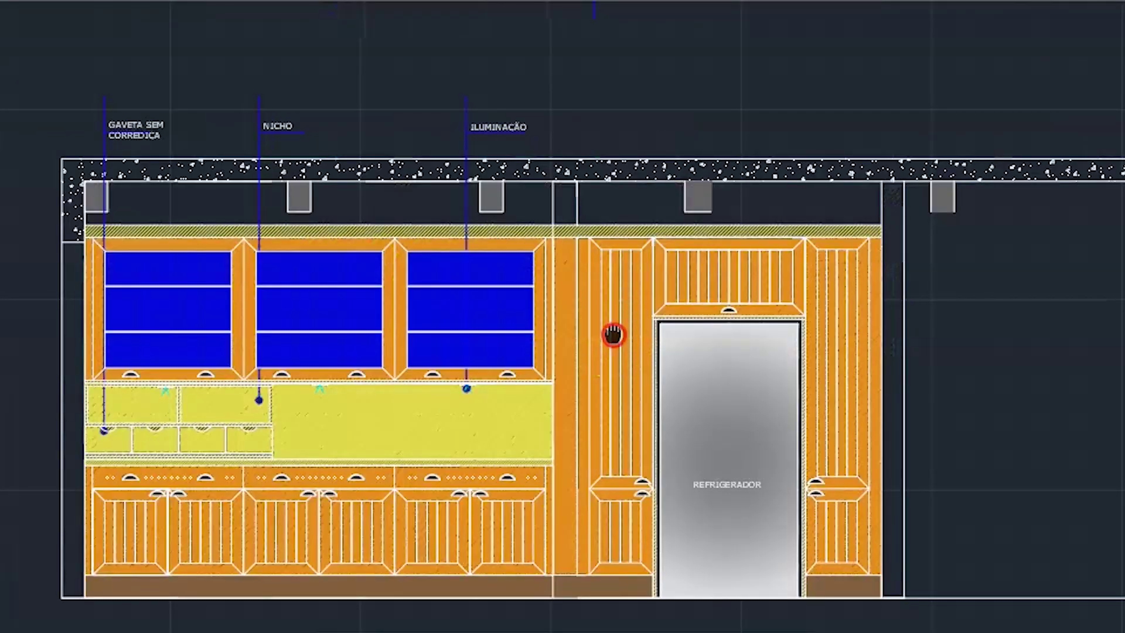
Examine the tall slatted doors and panels around the refrigerator in the hatched VISTA C EXTERNA elevation.
middle_drag(613, 334, 485, 171)
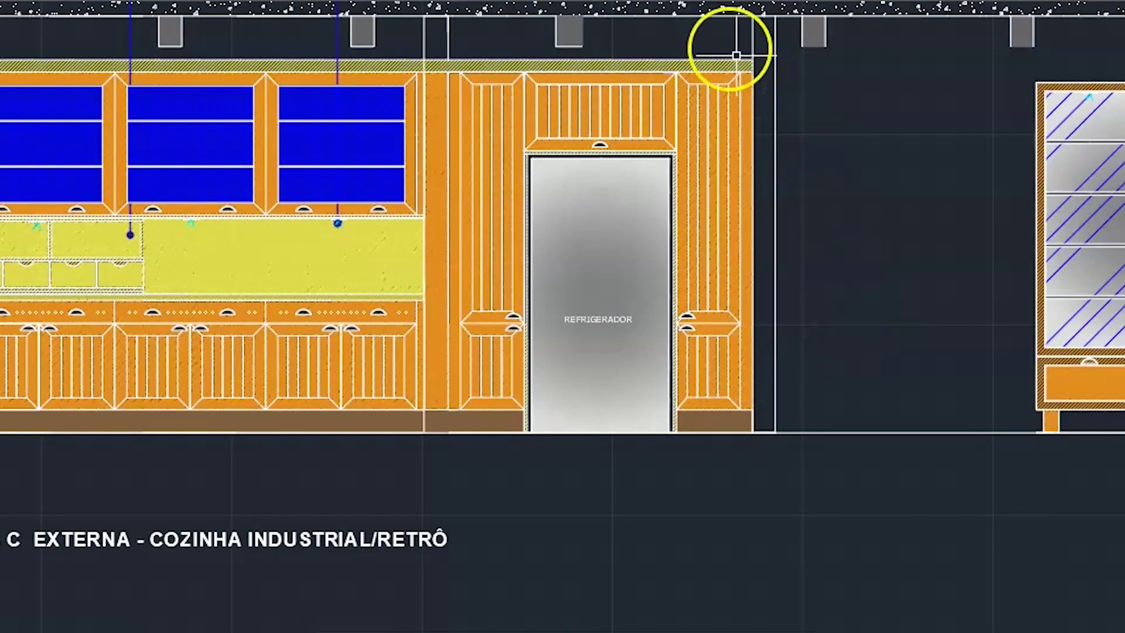
click(391, 240)
middle_drag(392, 241, 389, 303)
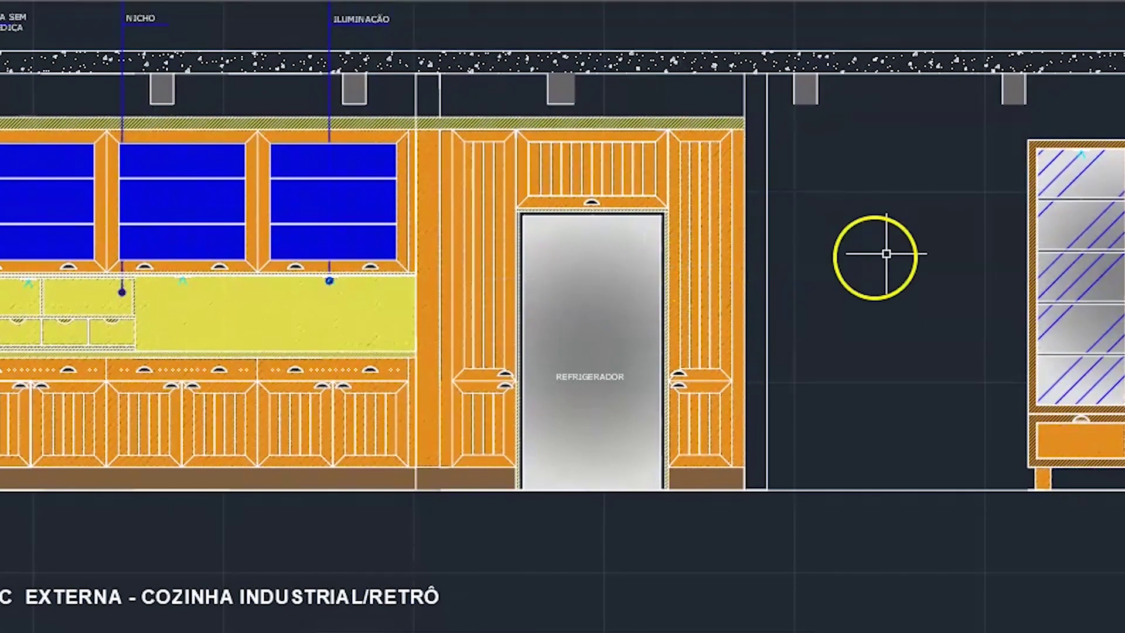
mouse_move(848, 271)
middle_down()
mouse_move(961, 299)
mouse_move(973, 261)
mouse_move(1124, 311)
mouse_move(1124, 235)
mouse_move(1124, 311)
middle_up()
scroll(951, 296, up, 2)
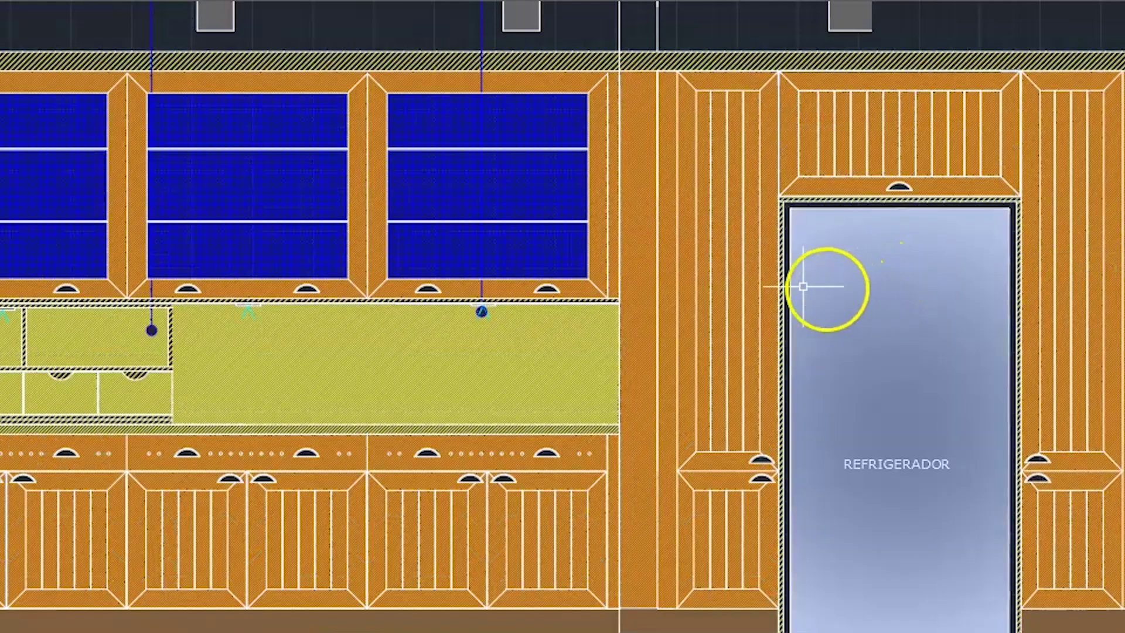
scroll(462, 274, down, 2)
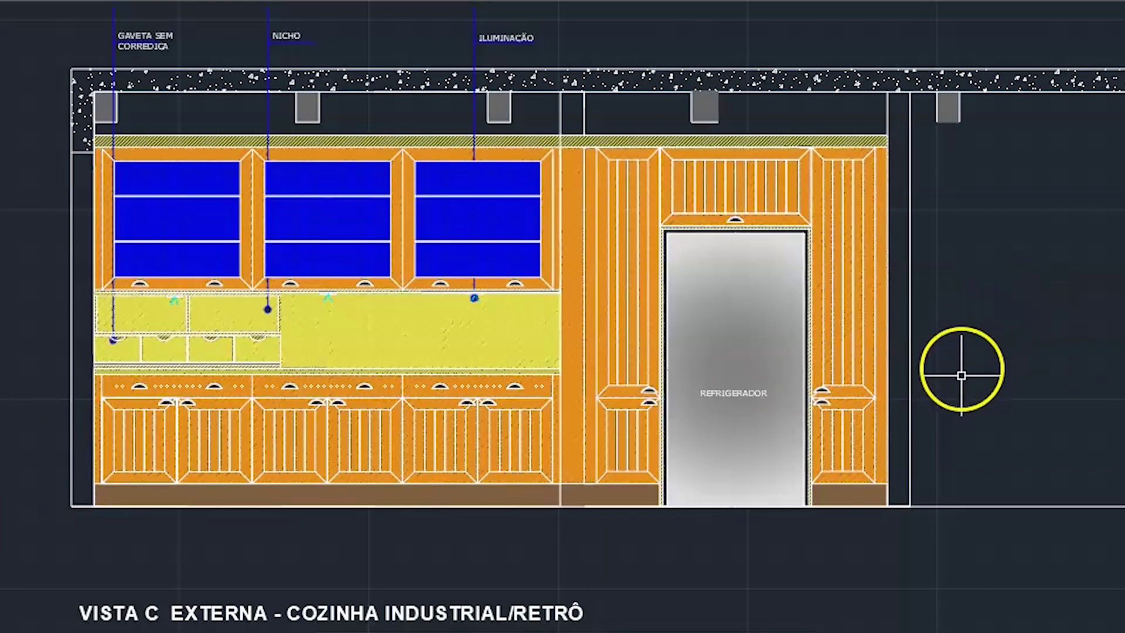
scroll(964, 384, up, 2)
mouse_move(945, 360)
middle_down()
mouse_move(954, 347)
mouse_move(944, 434)
mouse_move(1042, 357)
mouse_move(1124, 401)
mouse_move(1123, 369)
mouse_move(1124, 383)
middle_up()
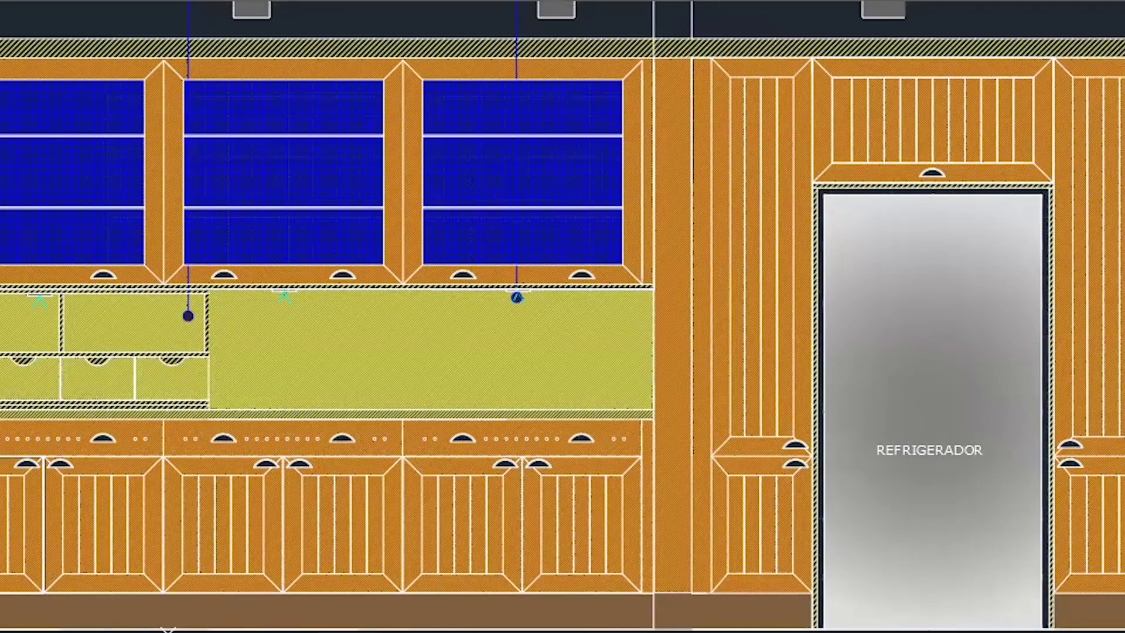
mouse_move(1124, 383)
middle_down()
mouse_move(866, 395)
mouse_move(678, 422)
middle_up()
scroll(678, 422, down, 5)
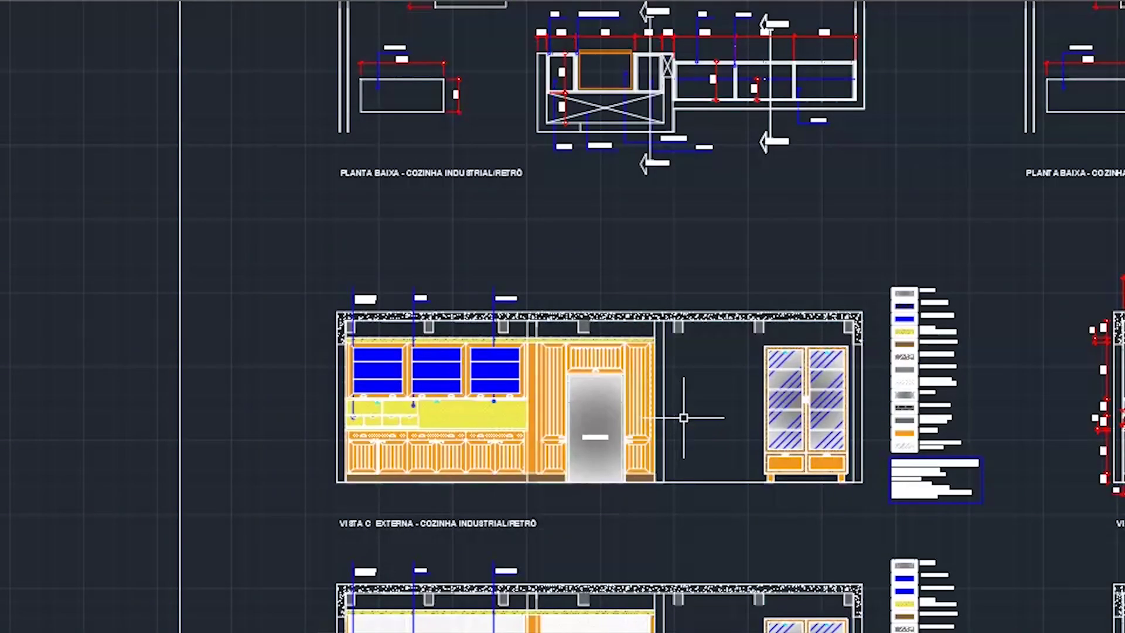
Examine the dimensions of the doors, drawers, niches and refrigerator surround in the unhatched, dimensioned VISTA C EXTERNA elevation.
scroll(684, 418, down, 2)
middle_drag(883, 424, 427, 389)
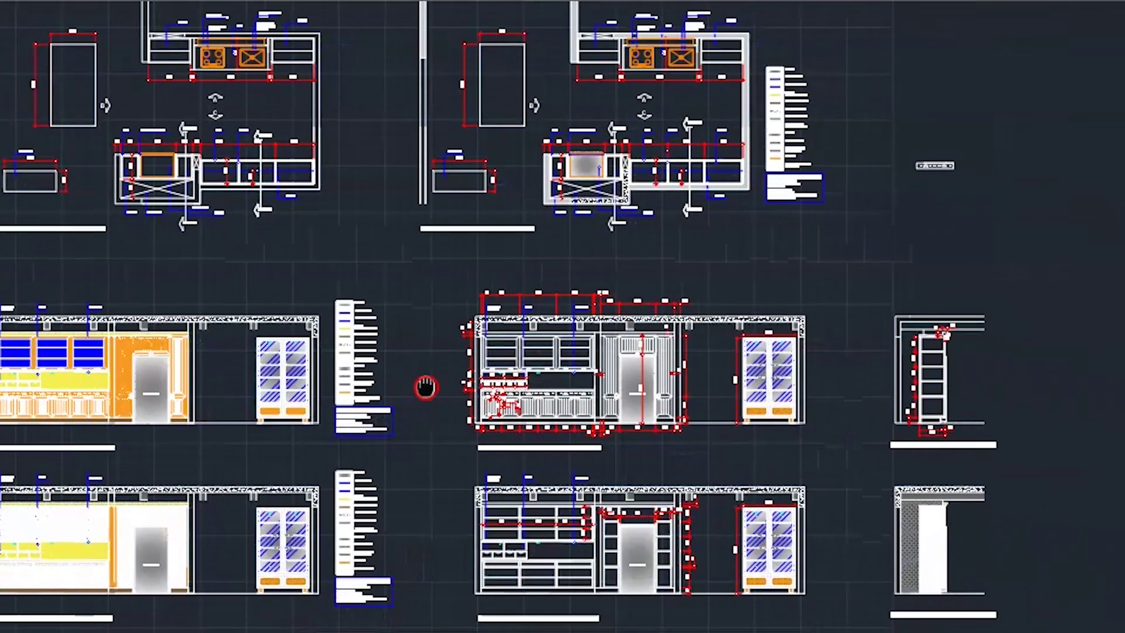
scroll(504, 380, up, 2)
scroll(505, 387, up, 6)
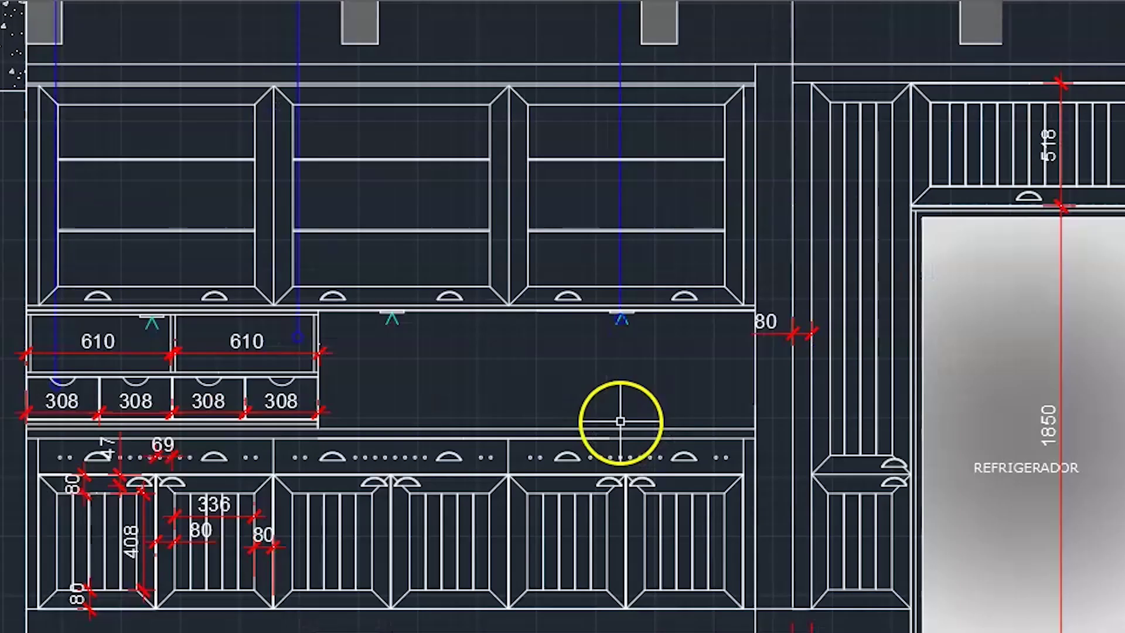
scroll(601, 397, down, 2)
middle_drag(602, 396, 508, 384)
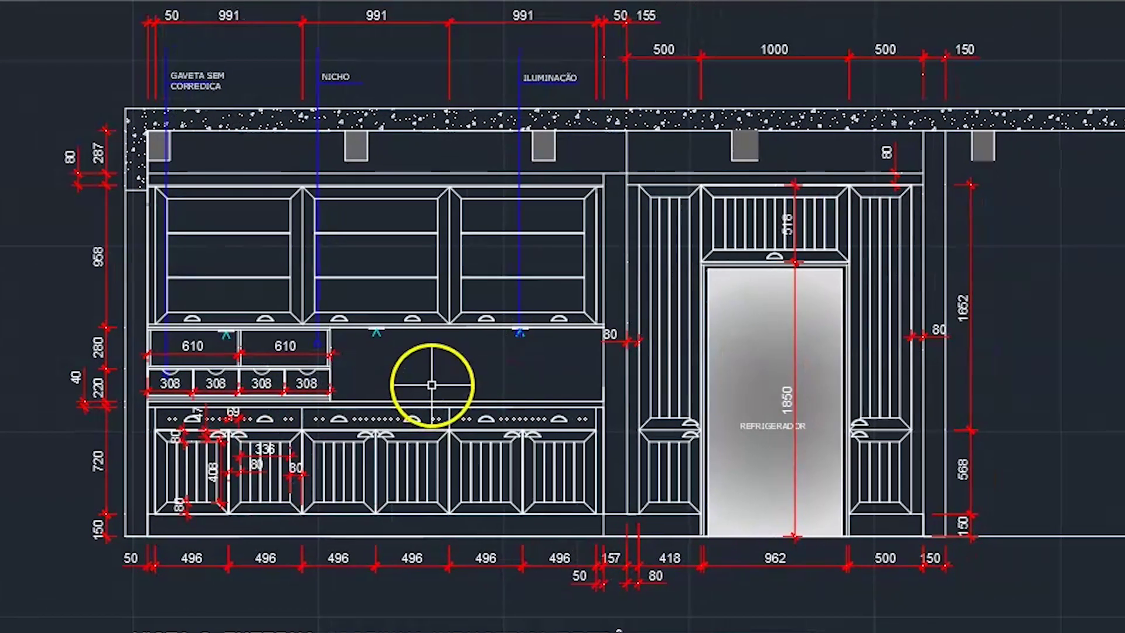
scroll(432, 384, up, 2)
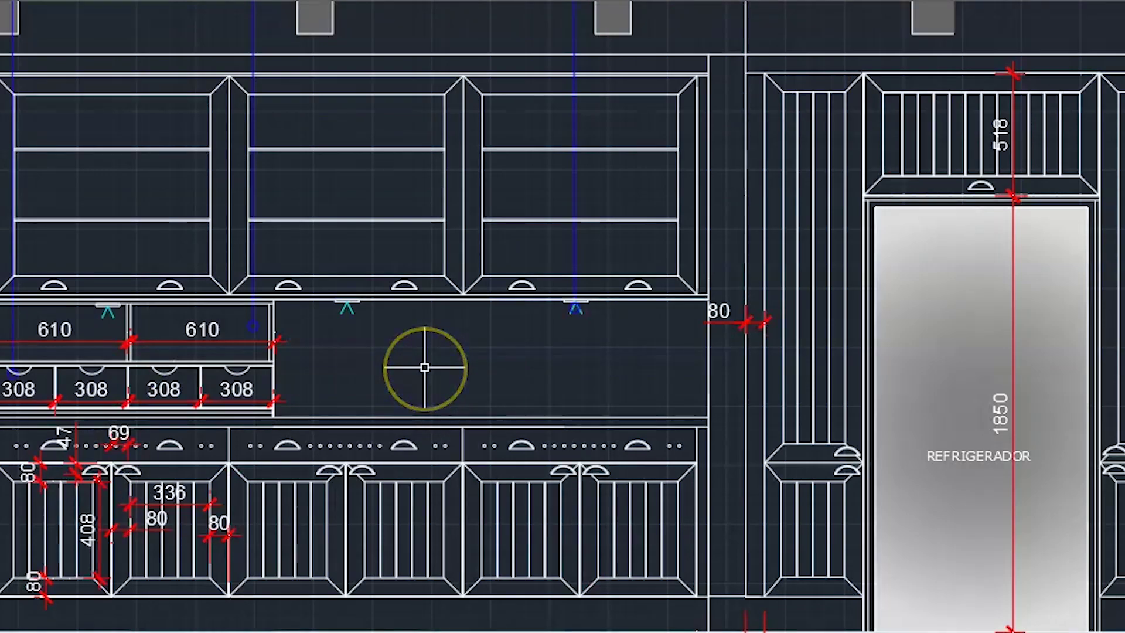
scroll(427, 364, down, 2)
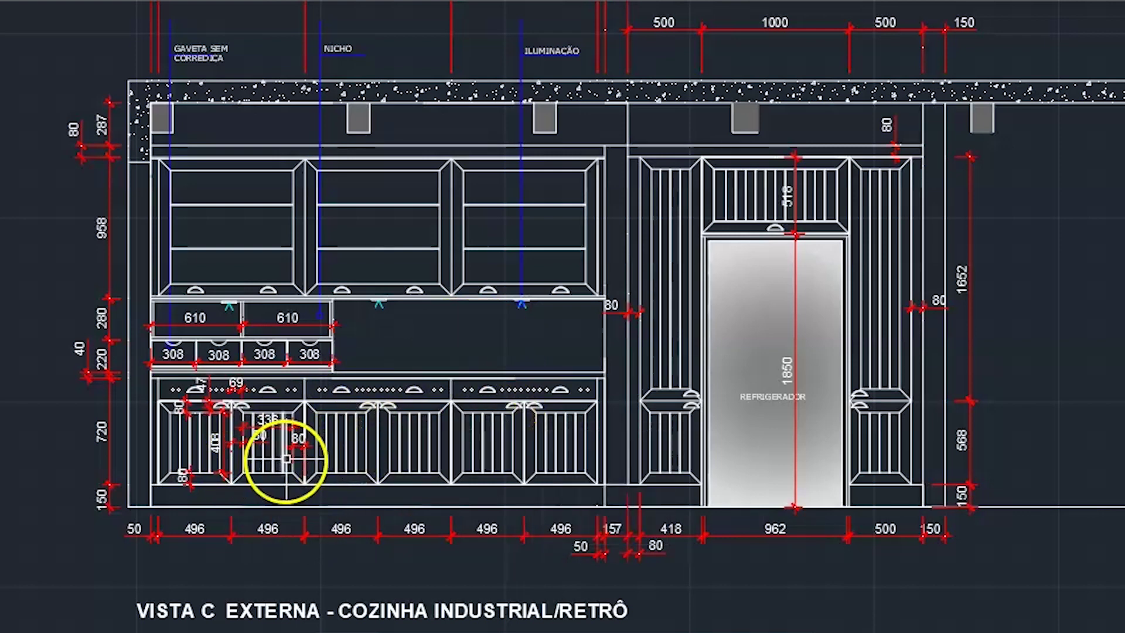
scroll(286, 458, up, 2)
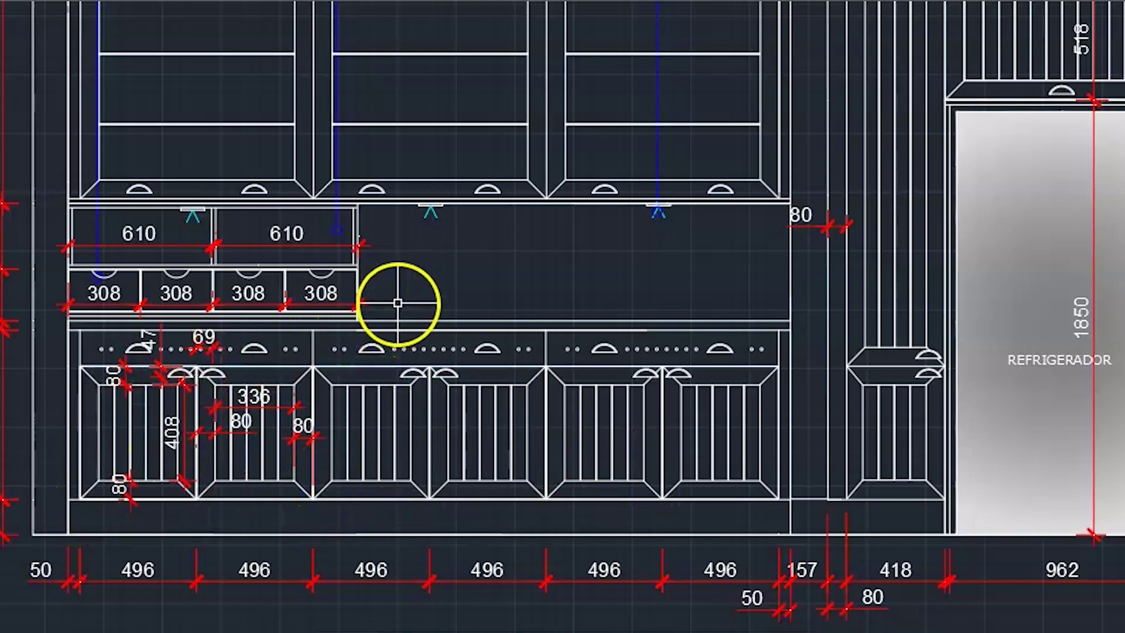
middle_drag(400, 302, 539, 205)
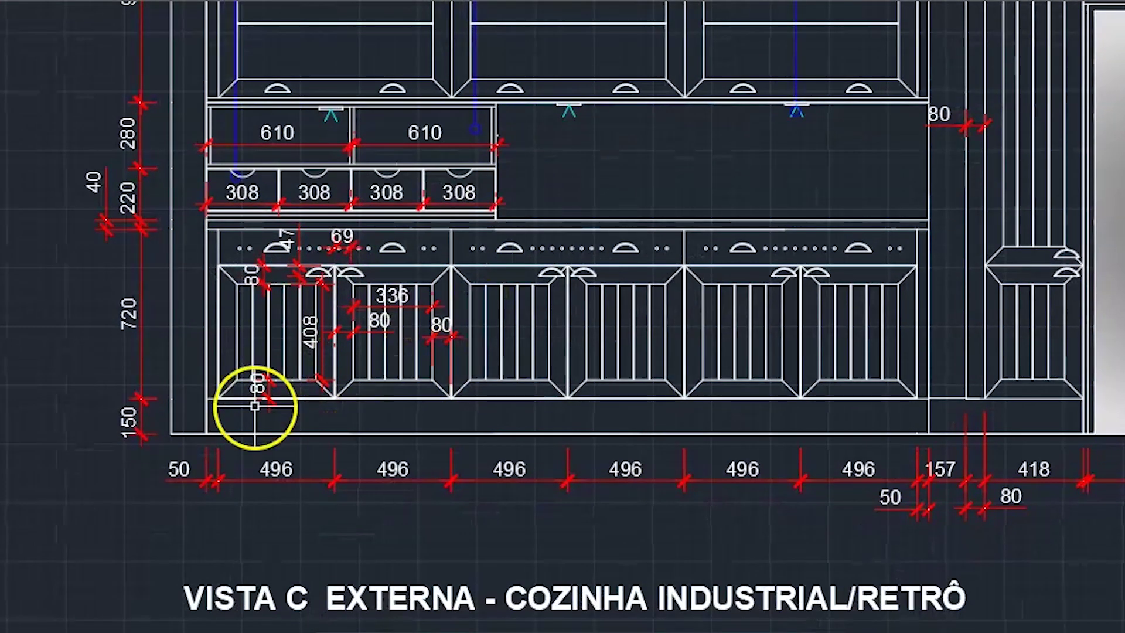
scroll(228, 402, down, 2)
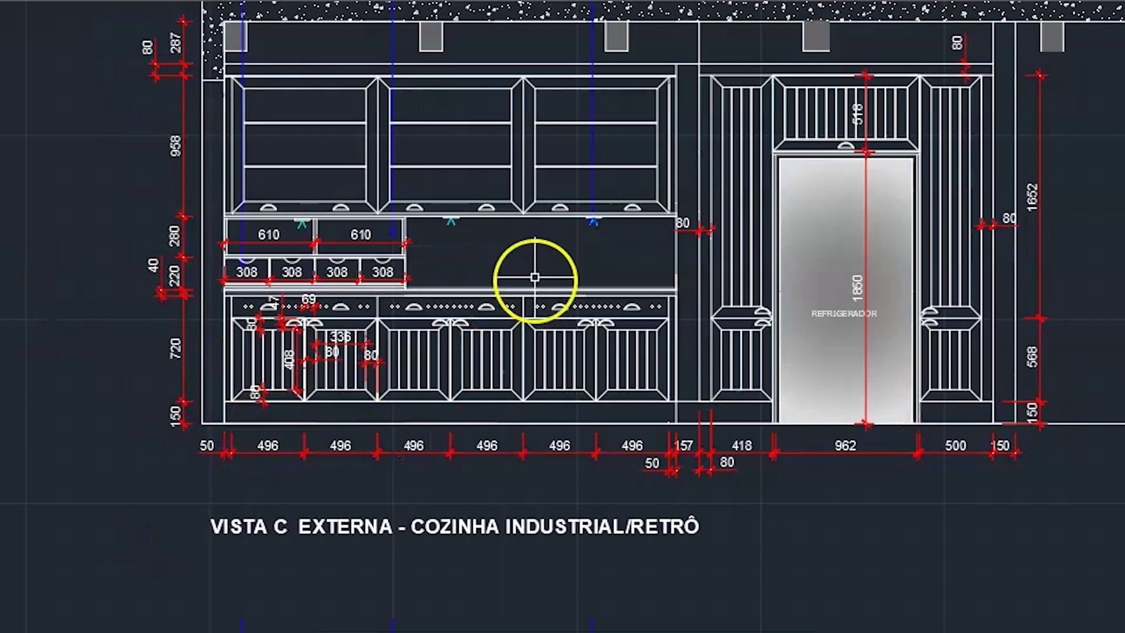
middle_drag(516, 281, 414, 326)
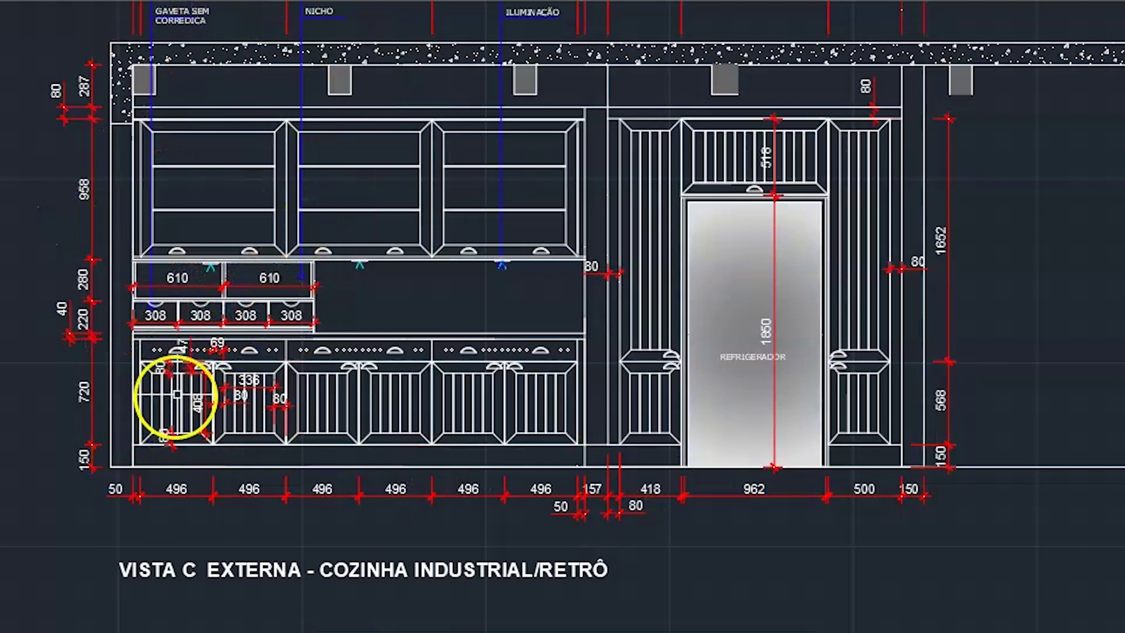
Examine the frame, panel and handle dimensions of the slatted lower doors in the dimensioned VISTA C EXTERNA elevation.
scroll(162, 430, up, 5)
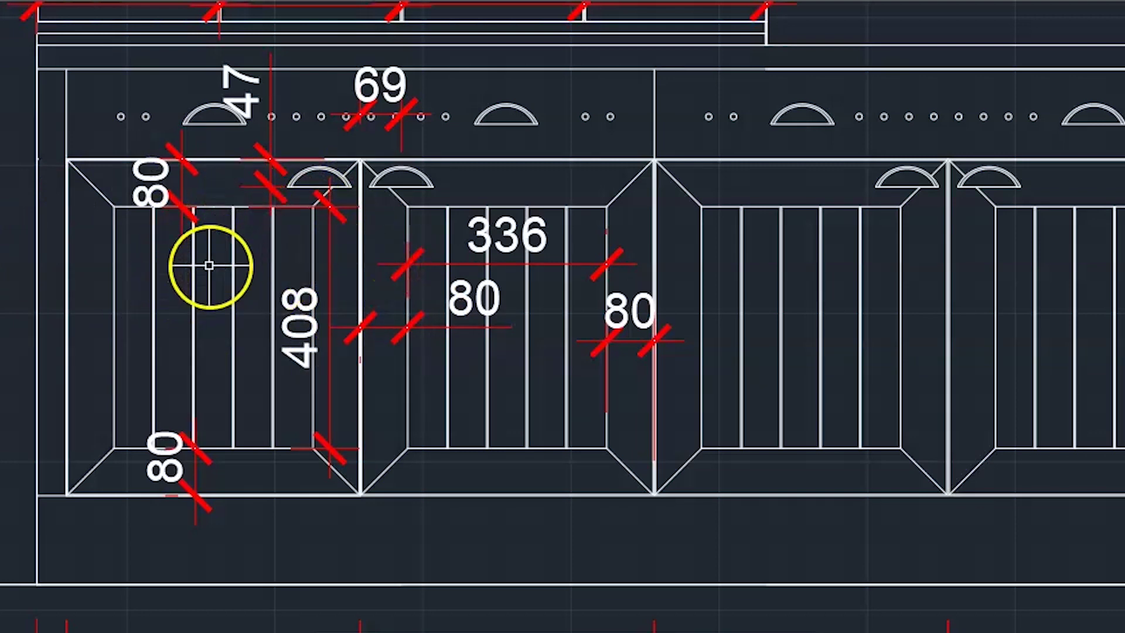
scroll(200, 264, down, 2)
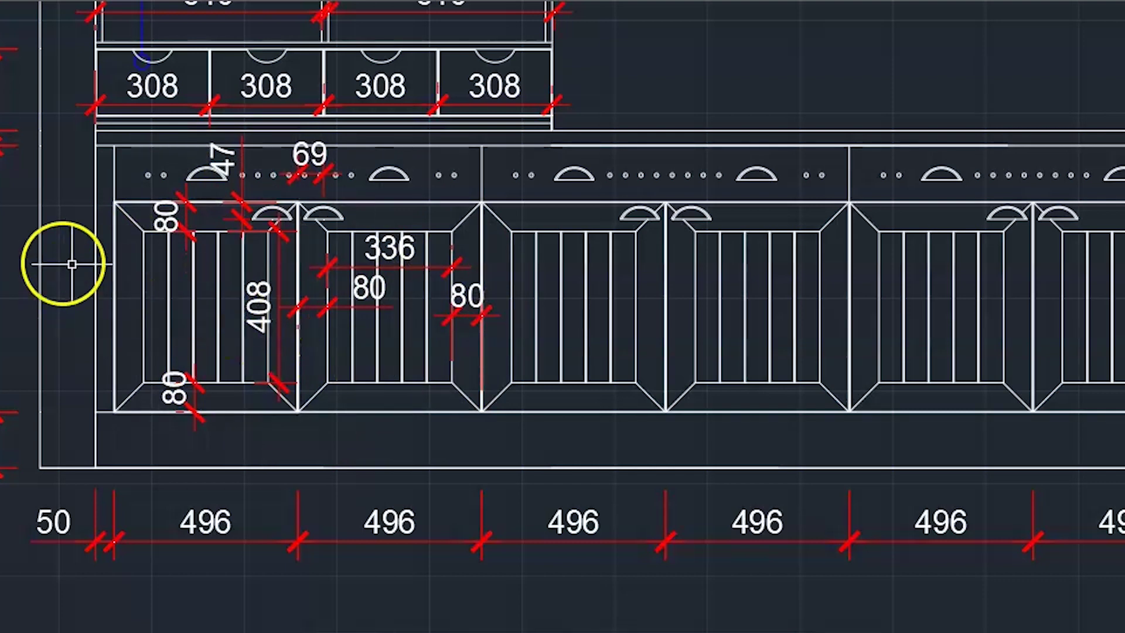
scroll(145, 180, up, 2)
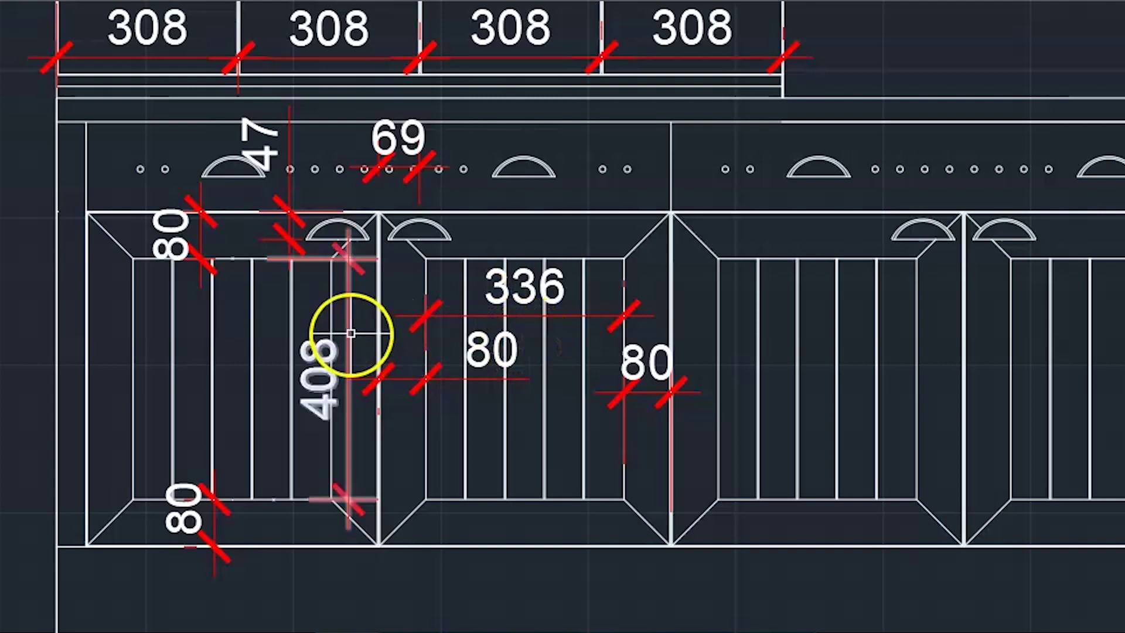
scroll(344, 338, down, 2)
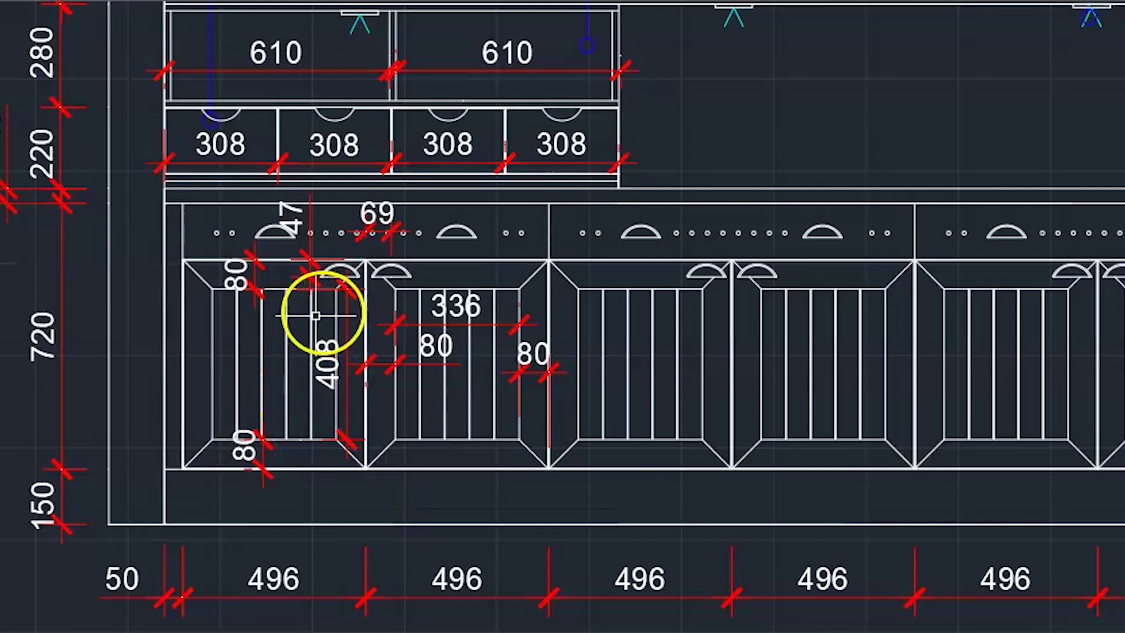
scroll(317, 316, down, 5)
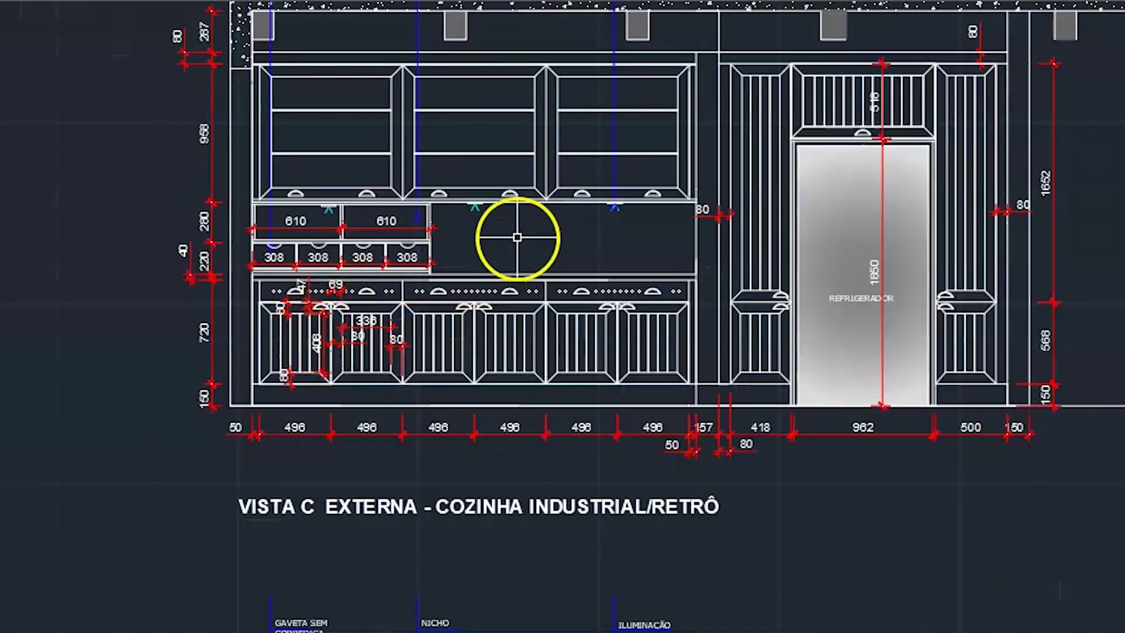
middle_drag(517, 237, 502, 319)
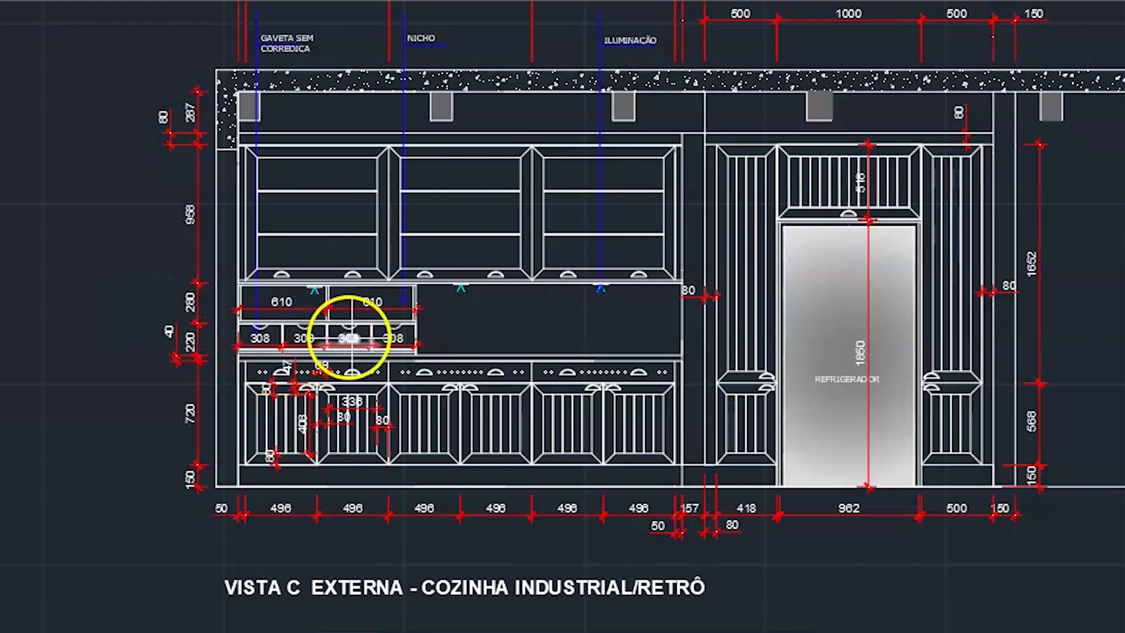
scroll(327, 336, up, 4)
middle_drag(239, 410, 361, 211)
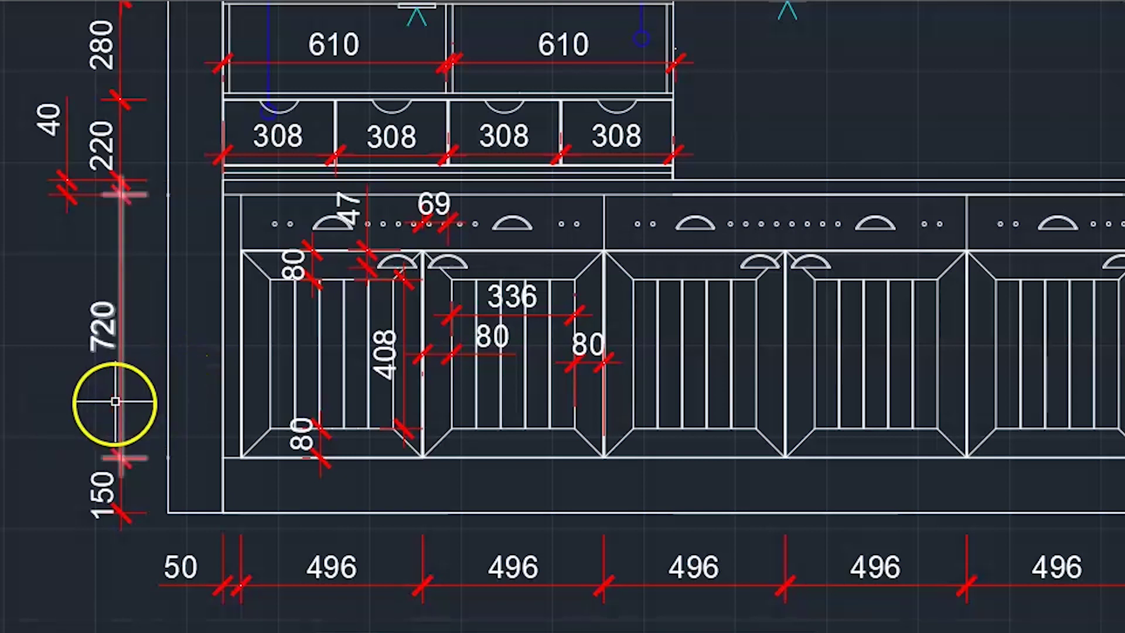
scroll(70, 432, down, 2)
scroll(448, 309, down, 3)
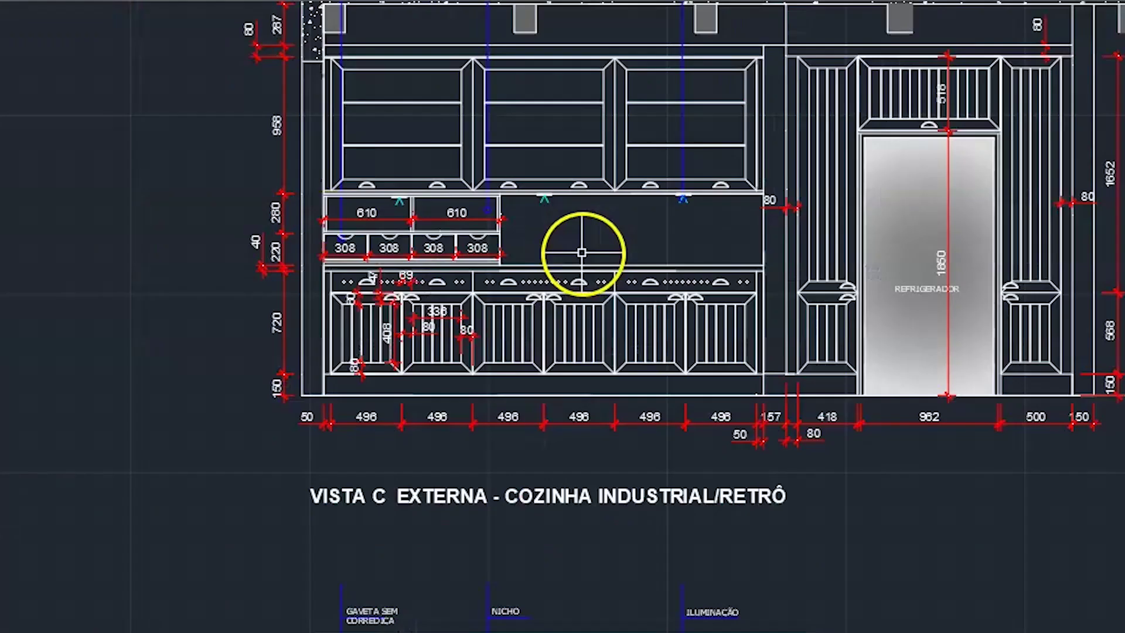
Examine the frames and shelves of the three upper cabinets for missing dimensions in the VISTA C EXTERNA elevation.
middle_drag(605, 234, 419, 279)
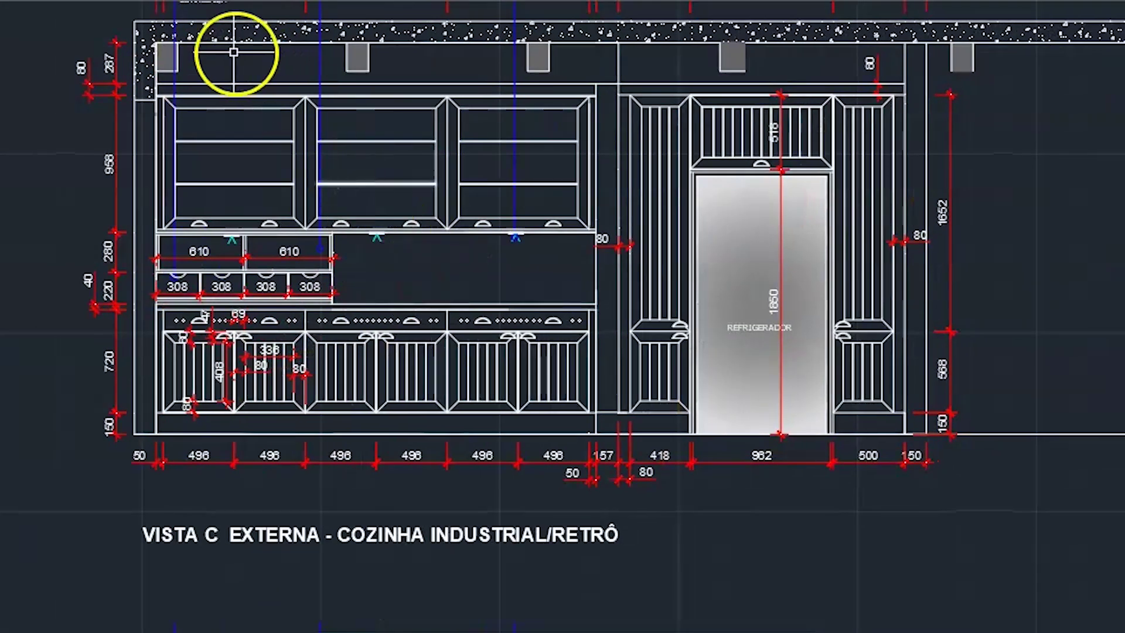
scroll(182, 111, up, 2)
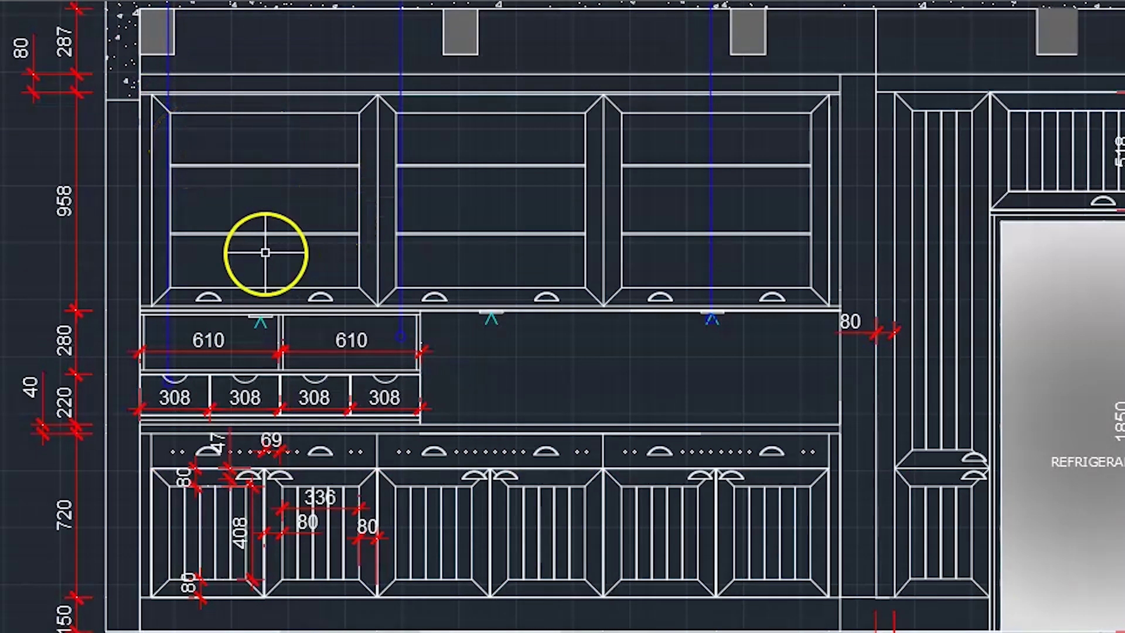
scroll(787, 80, up, 2)
scroll(786, 81, up, 2)
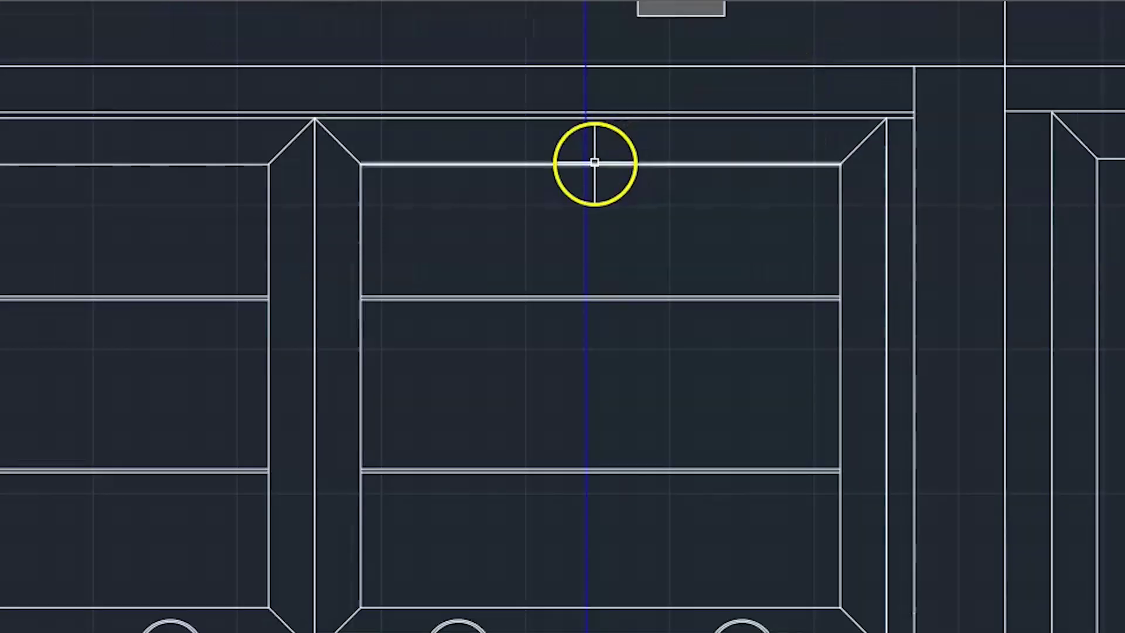
scroll(658, 135, down, 2)
middle_drag(688, 194, 702, 165)
scroll(741, 243, down, 2)
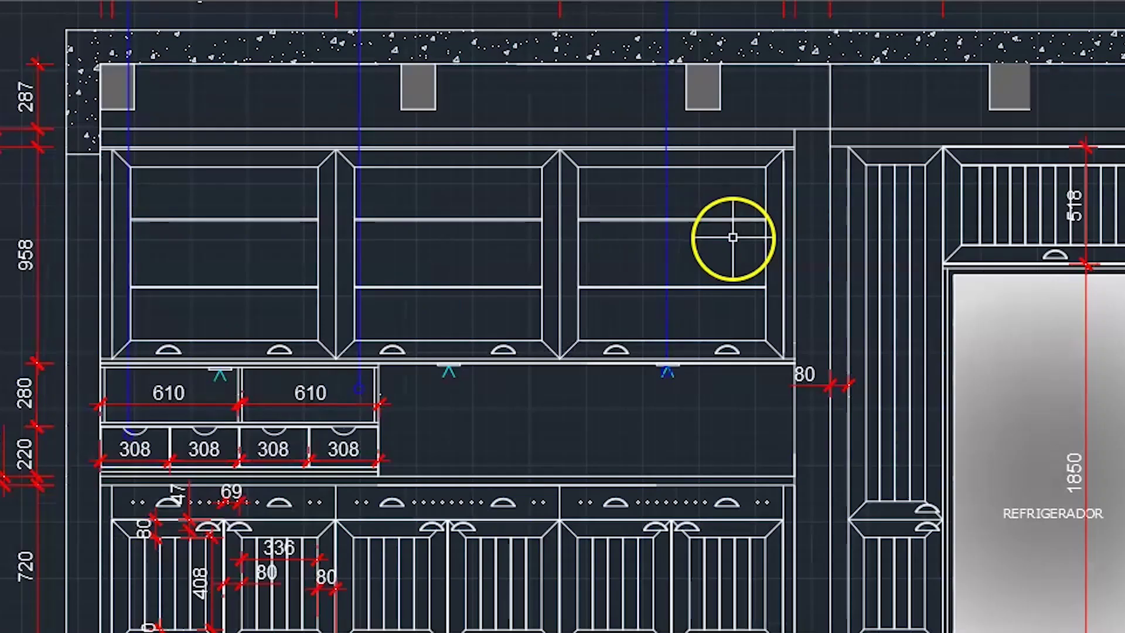
scroll(492, 375, down, 2)
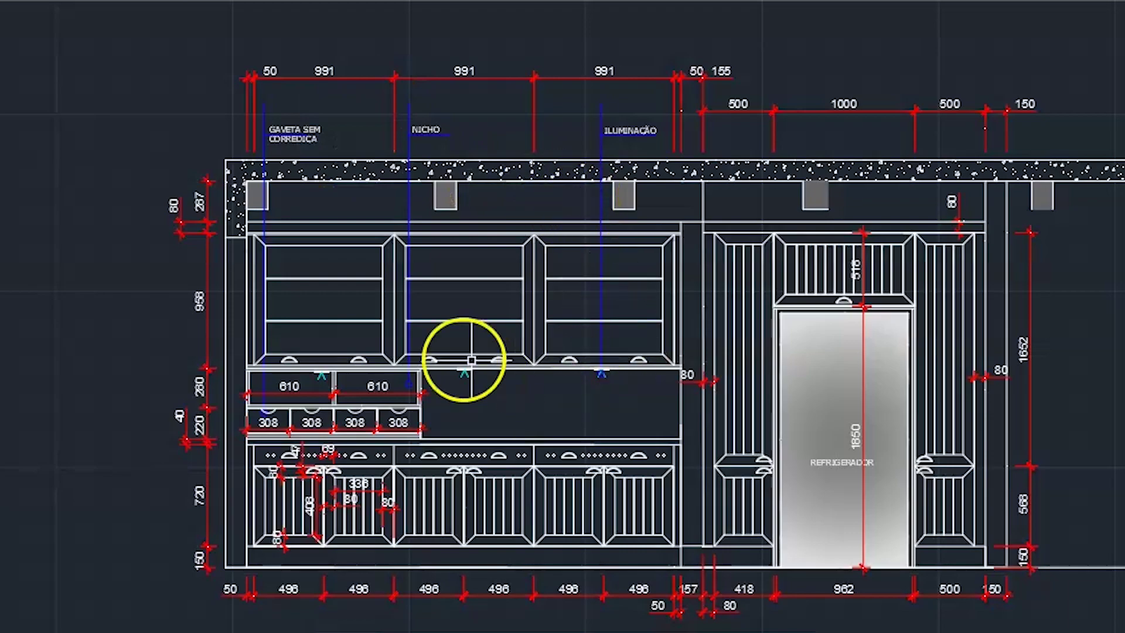
scroll(359, 304, up, 2)
scroll(356, 234, down, 2)
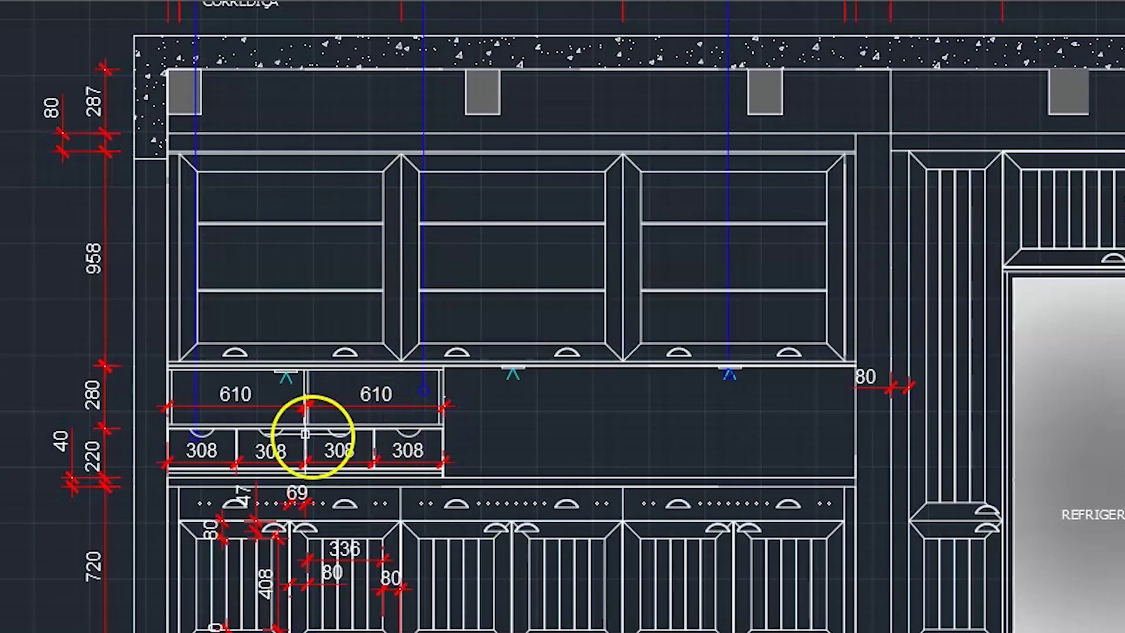
Examine the GAVETA SEM CORREDIÇA, NICHO and ILUMINAÇÃO leaders and the niches and small drawers they point to.
scroll(252, 394, down, 3)
scroll(247, 146, up, 3)
scroll(246, 147, up, 2)
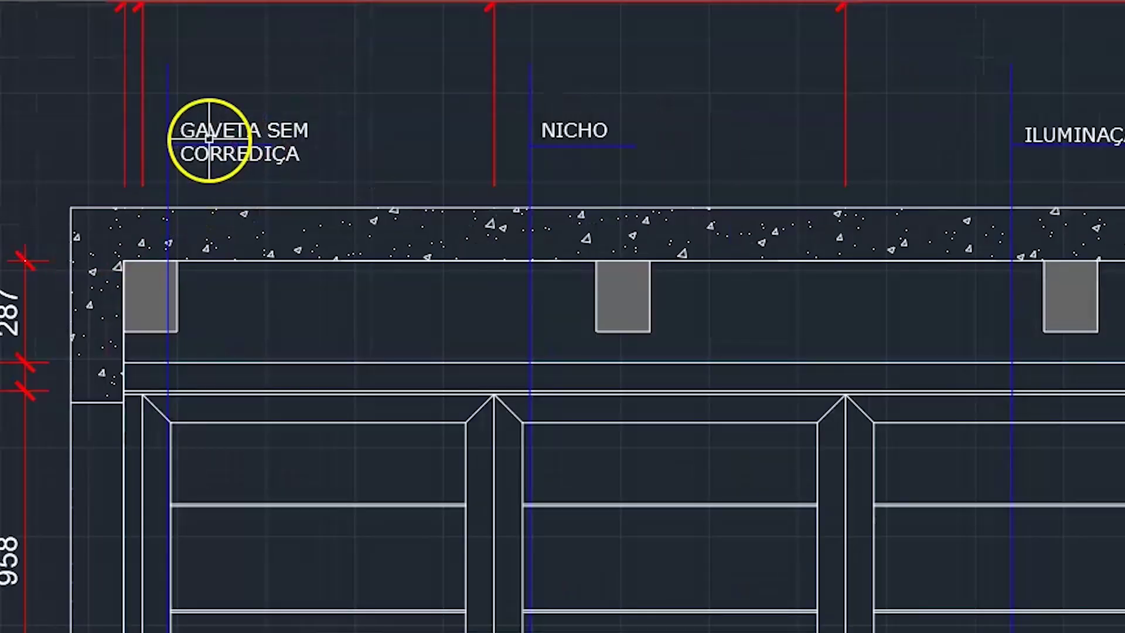
scroll(300, 111, down, 2)
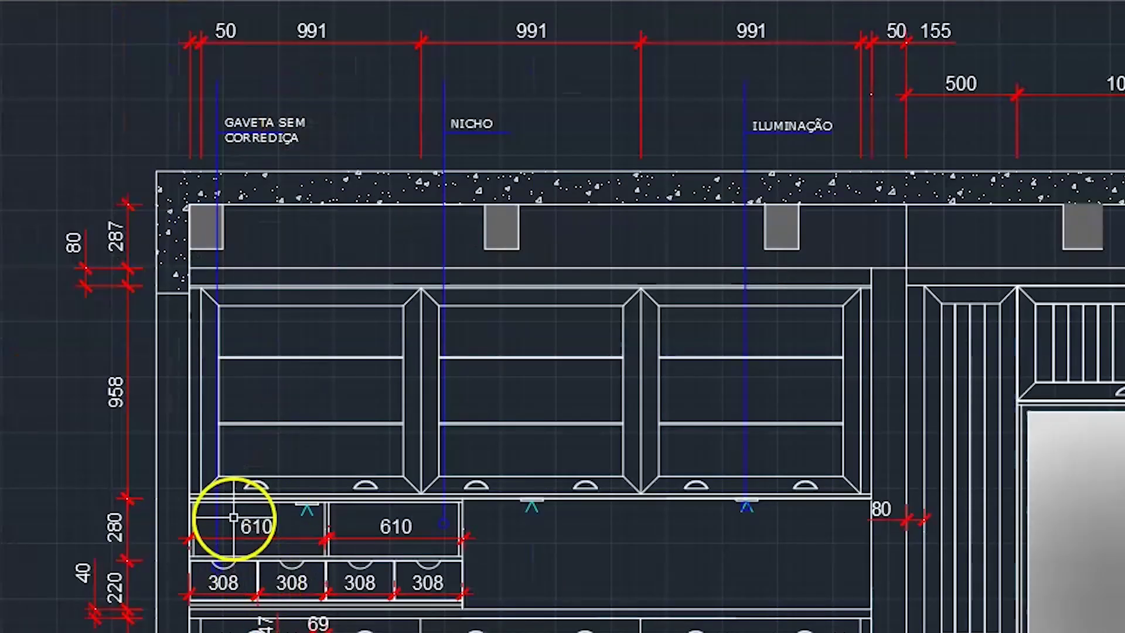
middle_drag(225, 523, 294, 334)
scroll(290, 375, up, 6)
scroll(317, 403, down, 2)
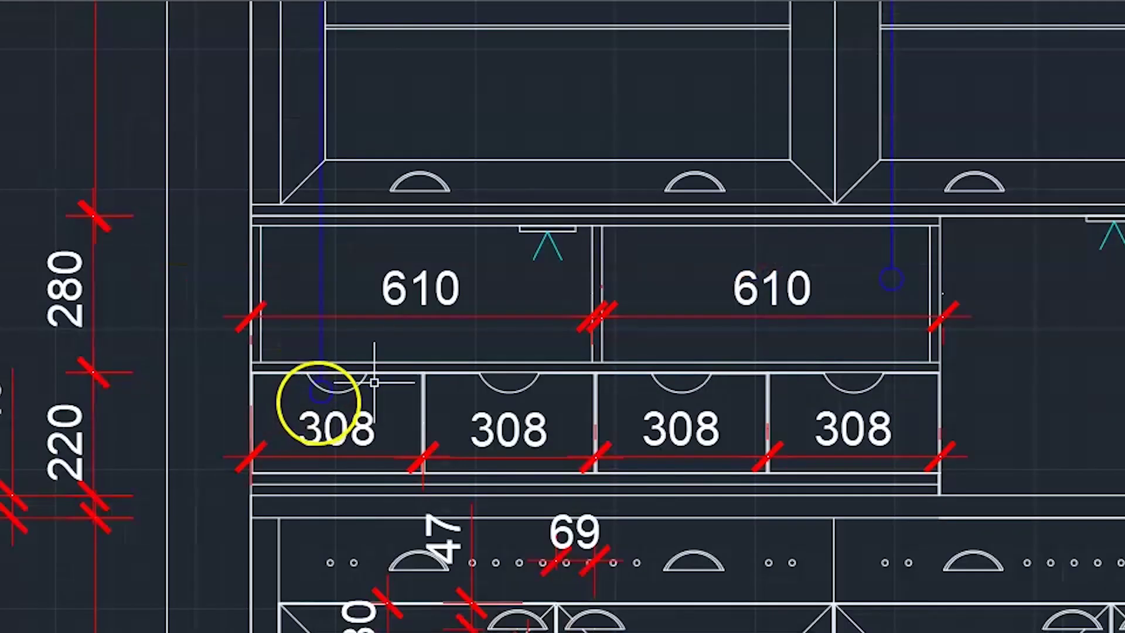
middle_drag(841, 246, 612, 431)
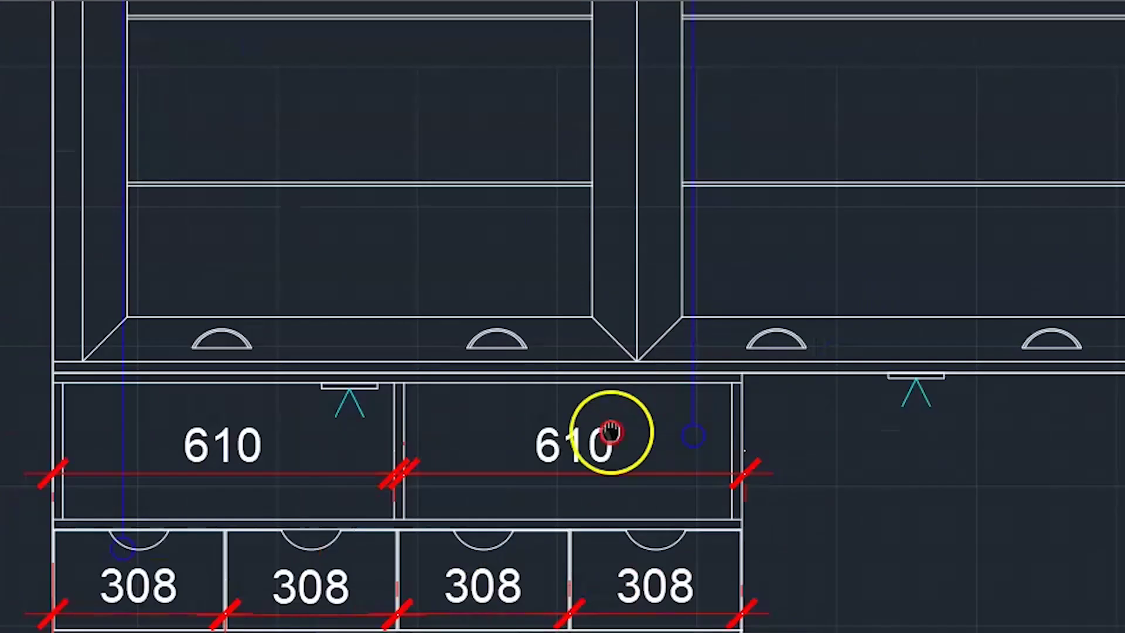
scroll(613, 432, down, 2)
scroll(728, 113, down, 2)
middle_drag(728, 113, 610, 326)
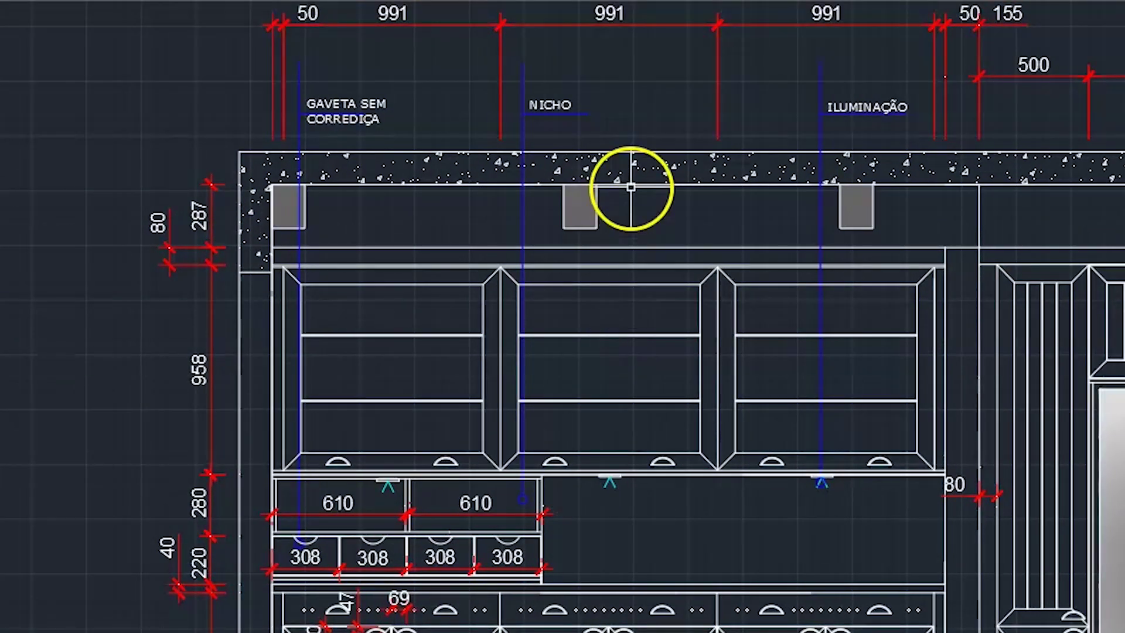
middle_drag(631, 188, 535, 209)
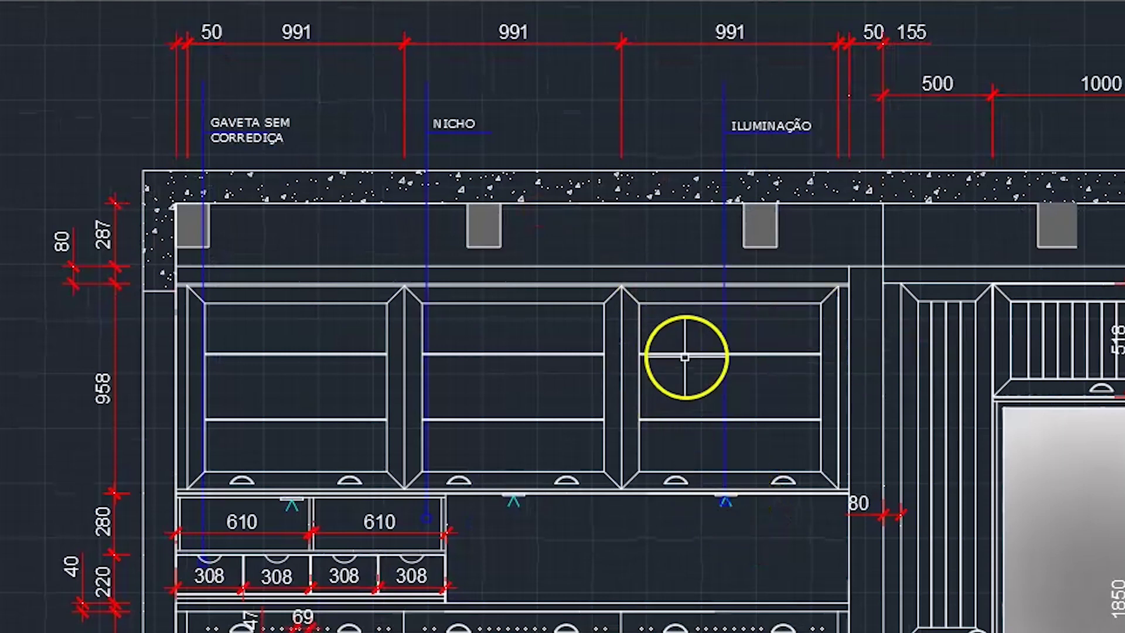
Add a horizontal linear dimension across the right frame stile of the middle upper cabinet, between its shelves.
scroll(662, 322, up, 2)
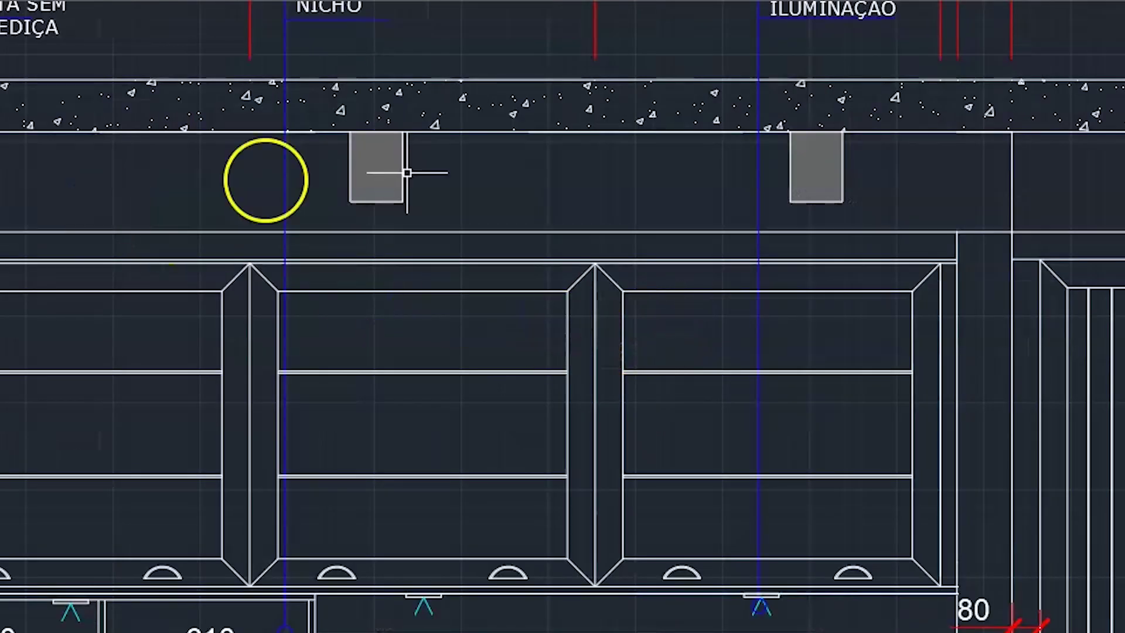
click(379, 2)
scroll(587, 381, up, 6)
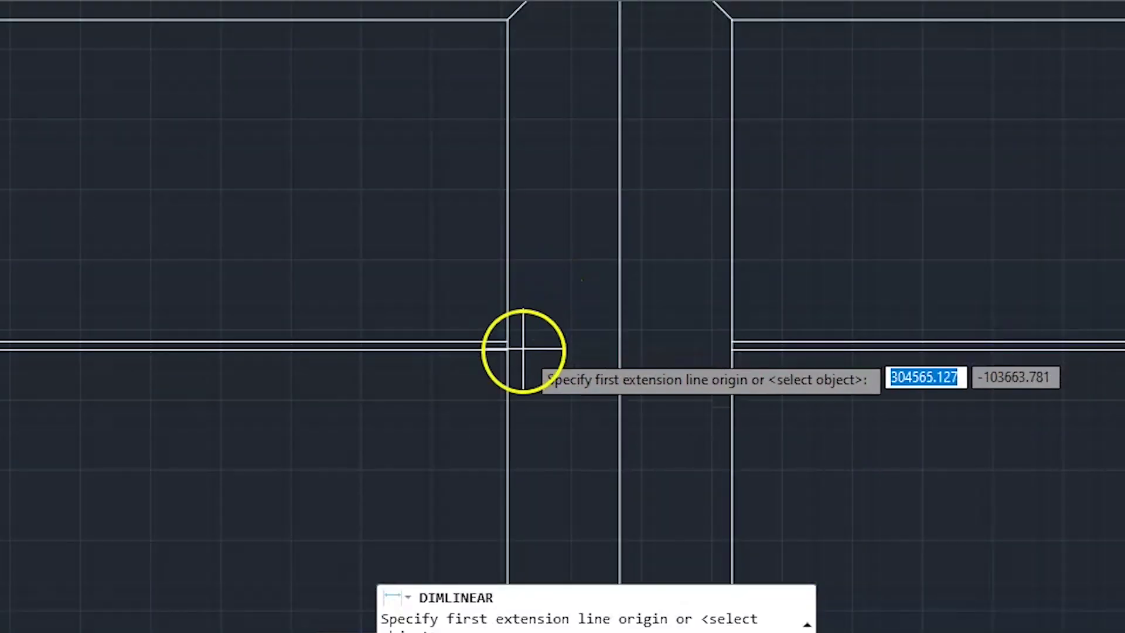
click(508, 341)
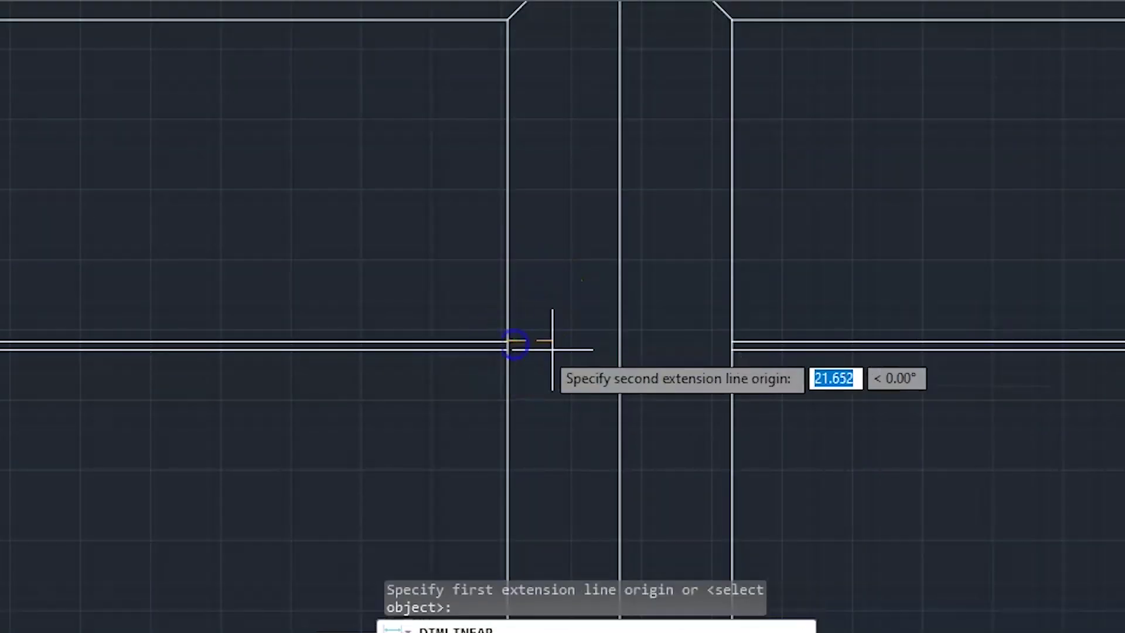
click(620, 344)
click(620, 560)
scroll(578, 270, down, 2)
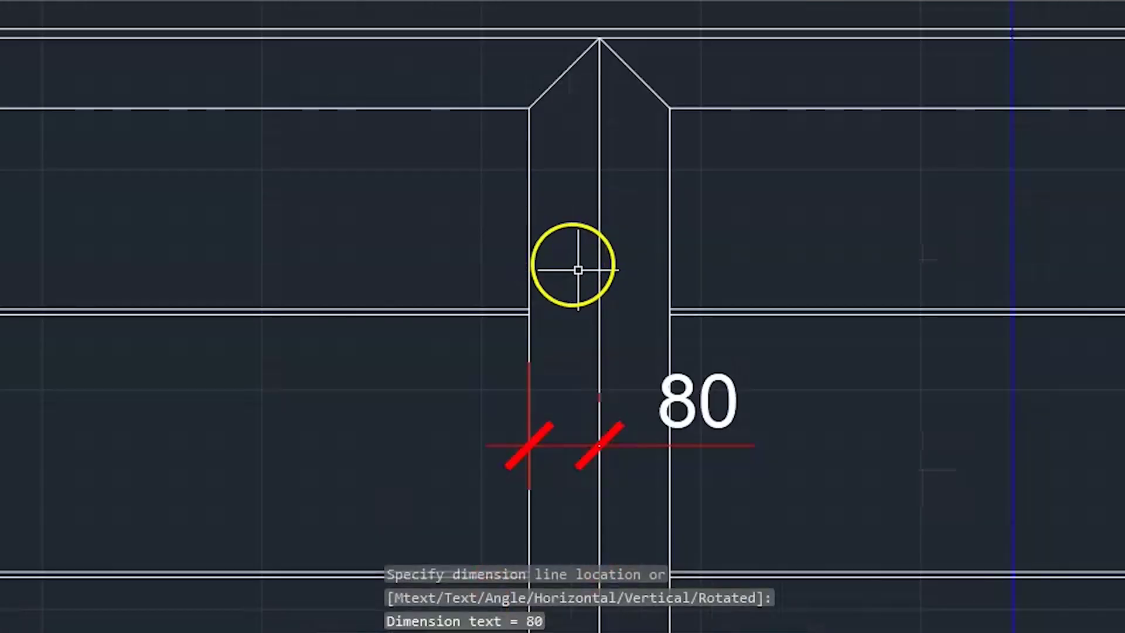
Add a vertical linear dimension for the height of the middle upper cabinet's top frame rail.
mouse_move(512, 218)
middle_down()
mouse_move(738, 226)
mouse_move(803, 174)
middle_up()
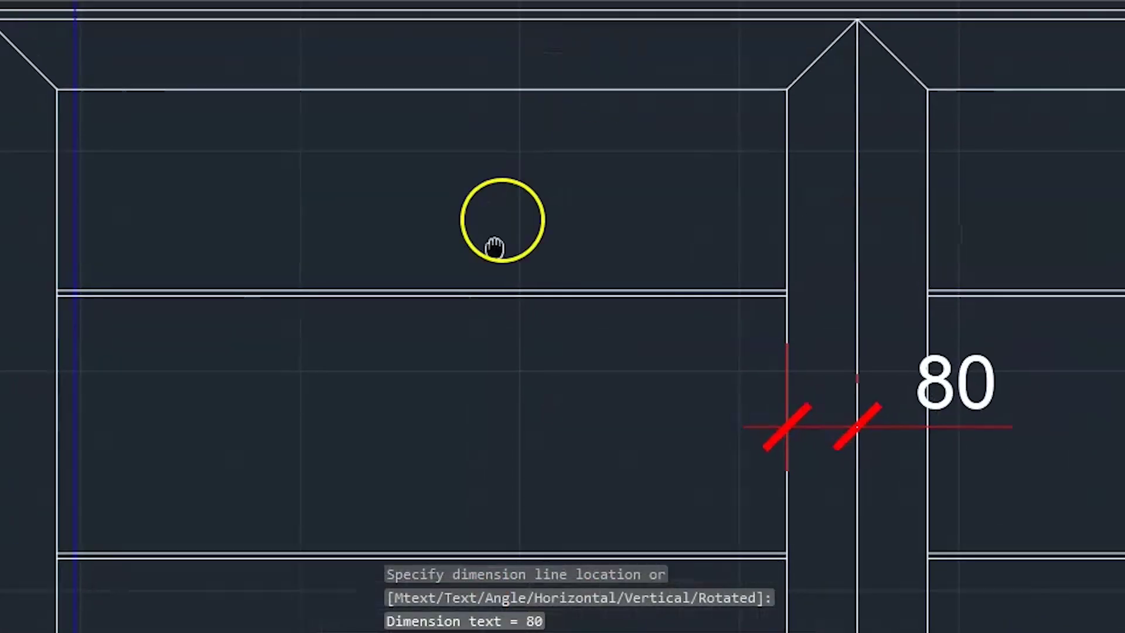
middle_drag(494, 249, 476, 421)
click(331, 24)
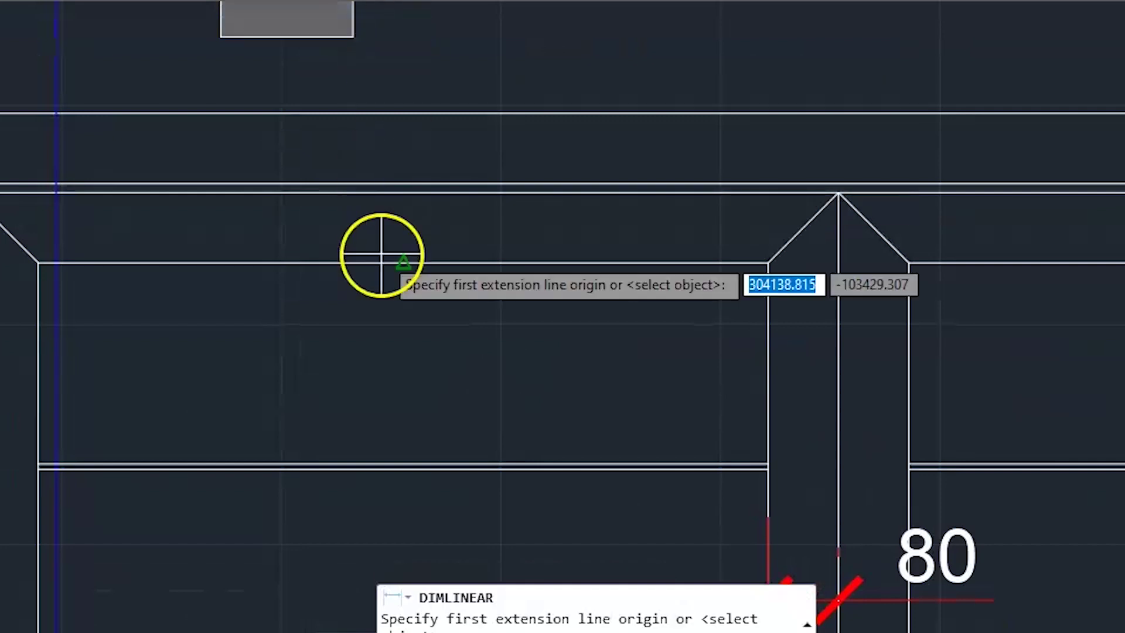
click(404, 262)
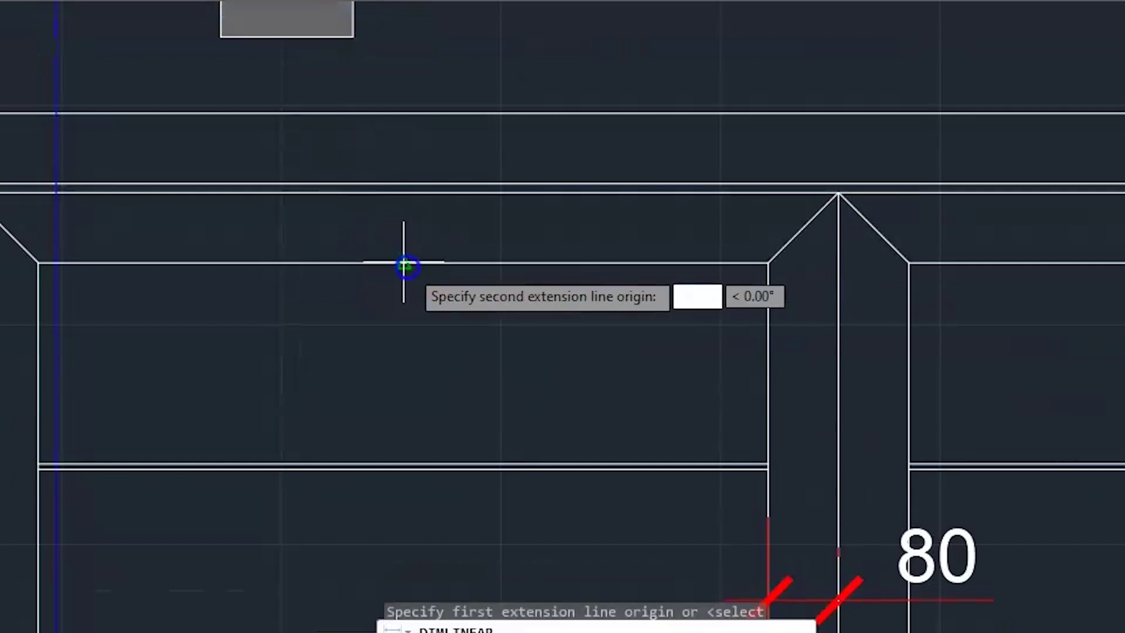
click(403, 191)
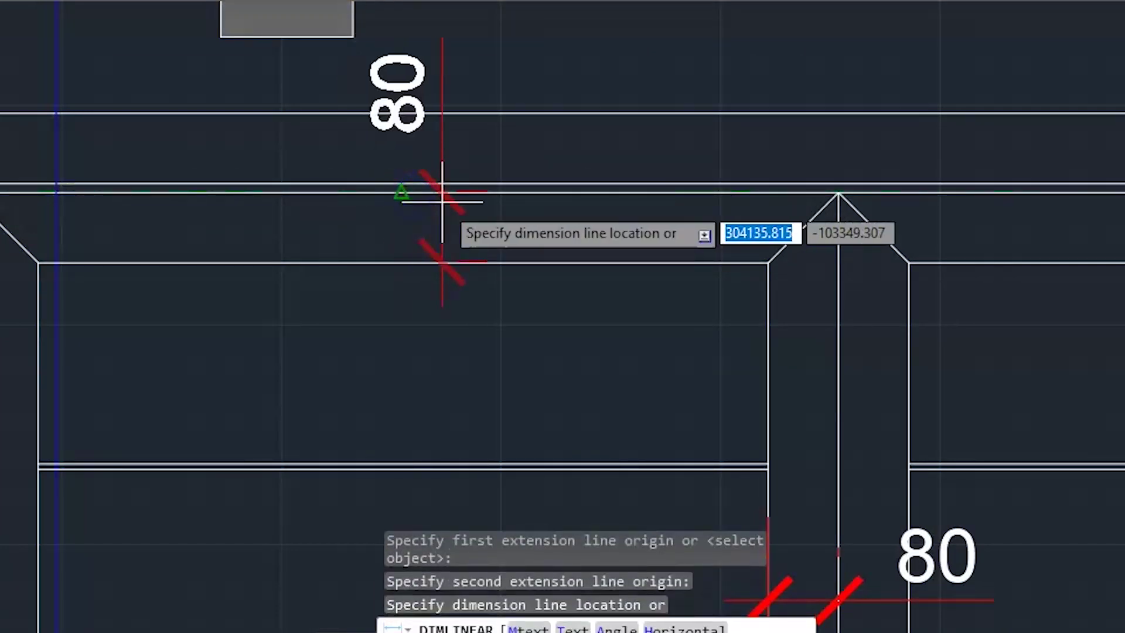
click(467, 205)
key(Escape)
scroll(613, 240, down, 3)
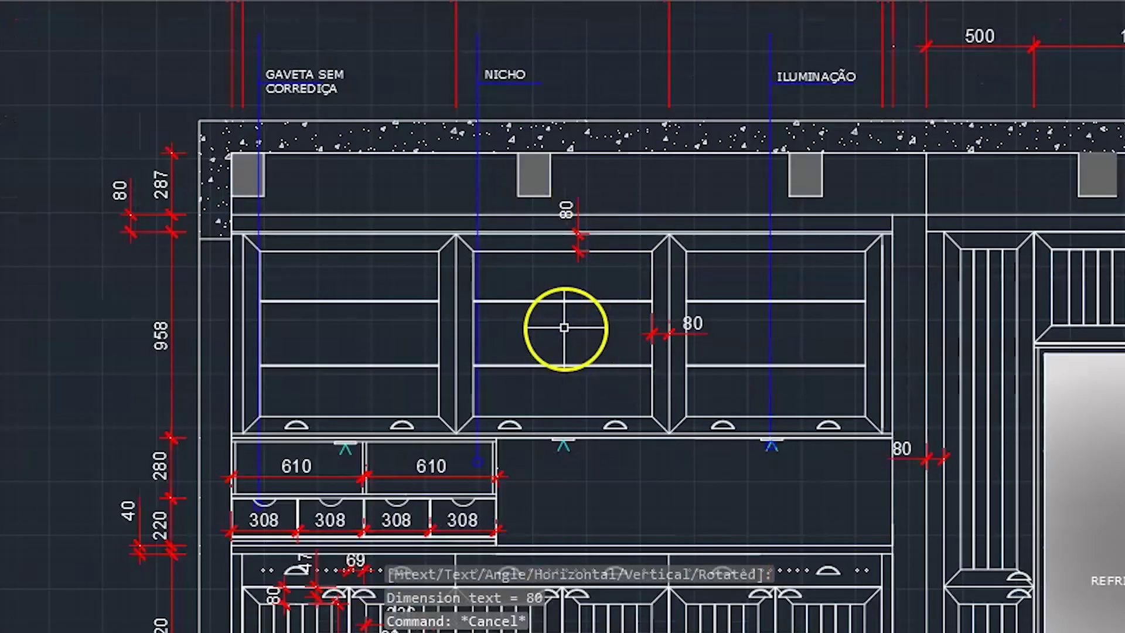
Dimension the inner width of the middle upper cabinet's framed opening, placing the dimension line above the upper shelf.
scroll(564, 326, up, 4)
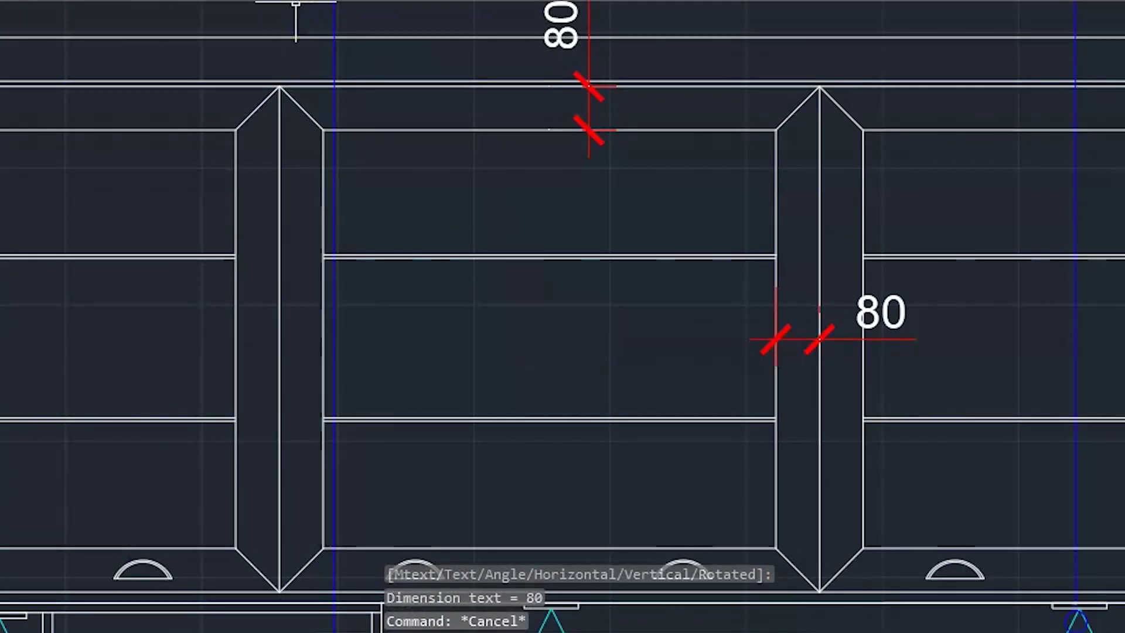
click(349, 1)
click(323, 130)
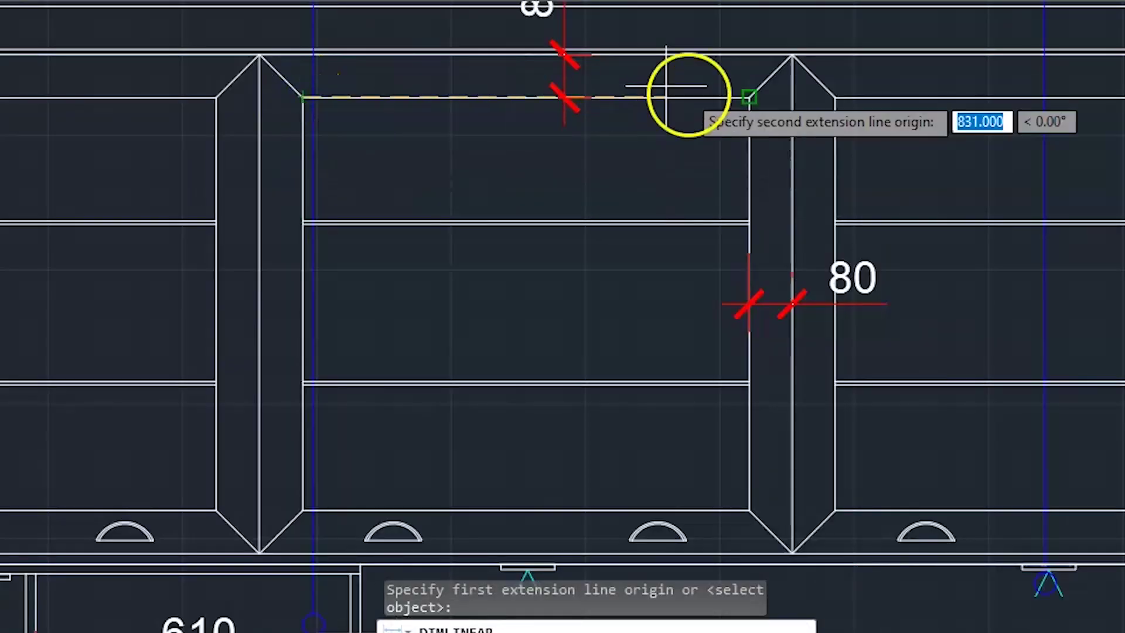
click(749, 97)
click(706, 186)
key(Escape)
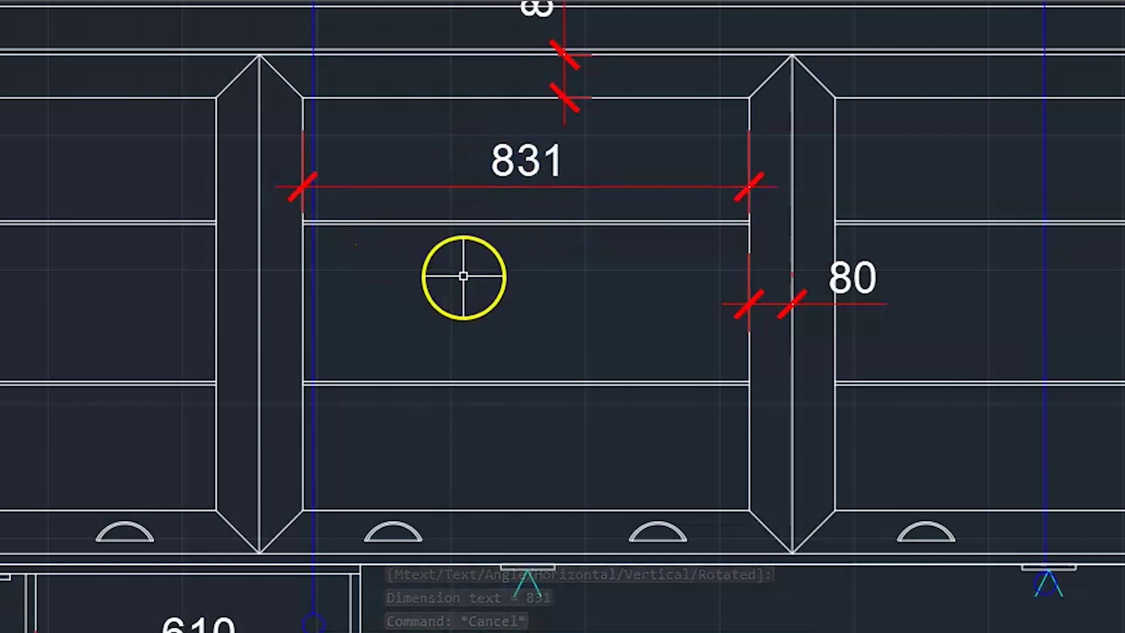
scroll(449, 277, down, 2)
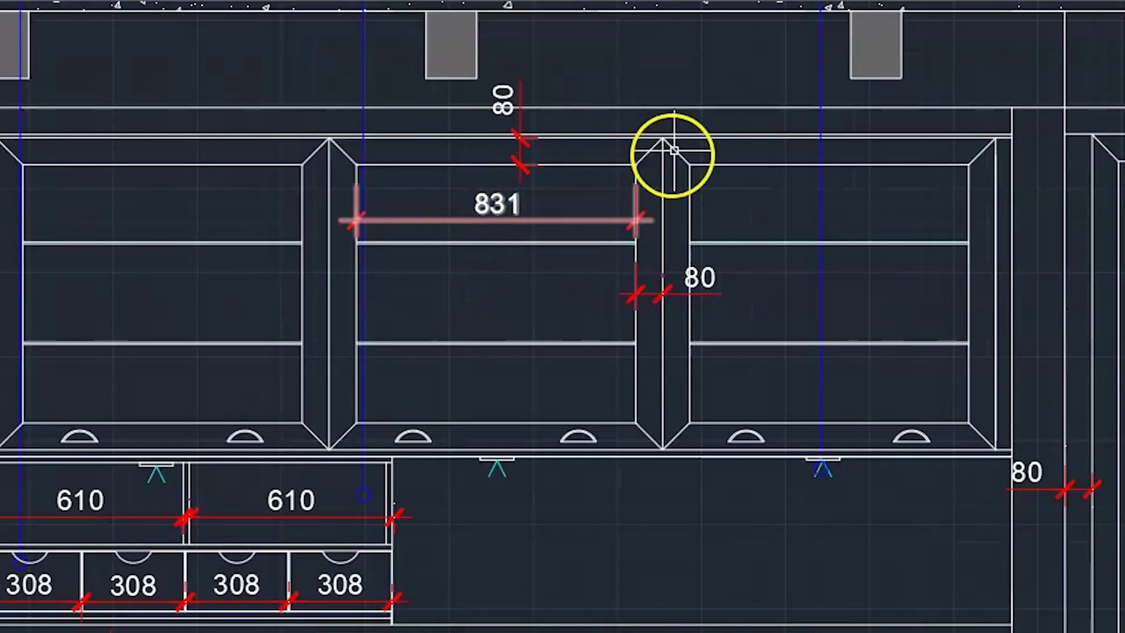
middle_drag(595, 173, 479, 256)
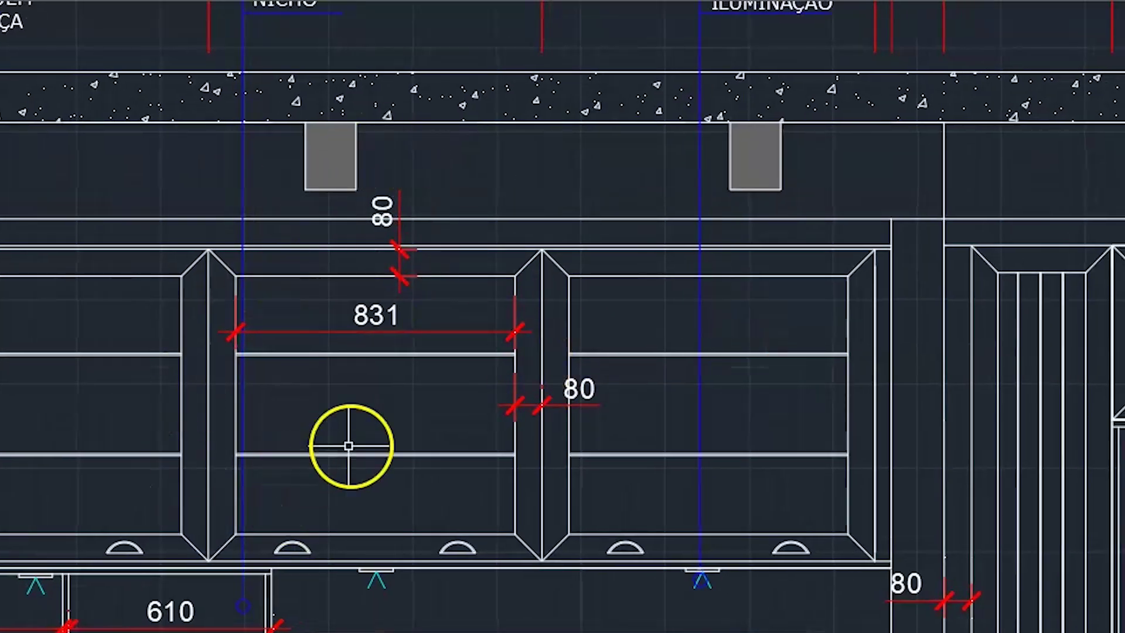
Add a horizontal linear dimension from the upper cabinet's door joint to the midpoint of the adjacent handle's base.
scroll(345, 544, up, 2)
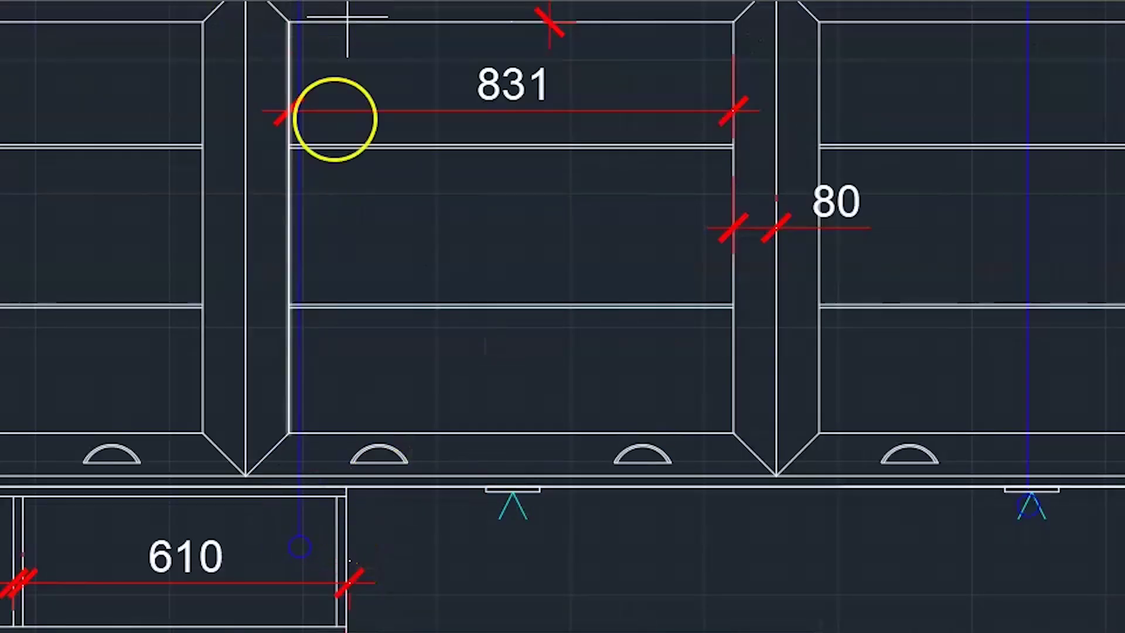
scroll(263, 526, up, 4)
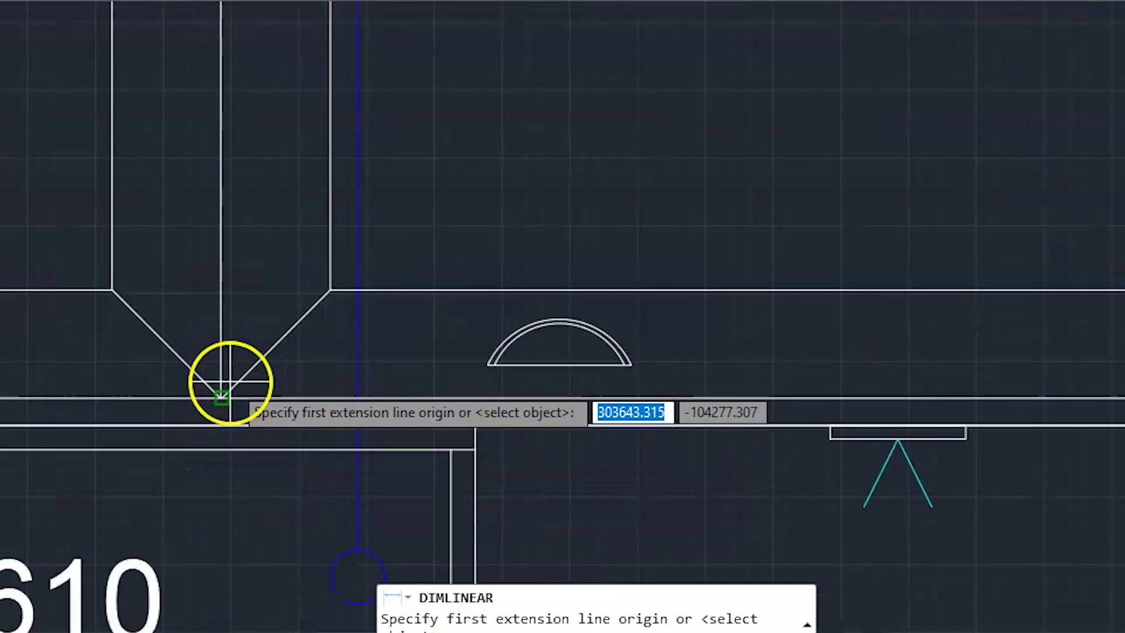
click(222, 398)
click(567, 357)
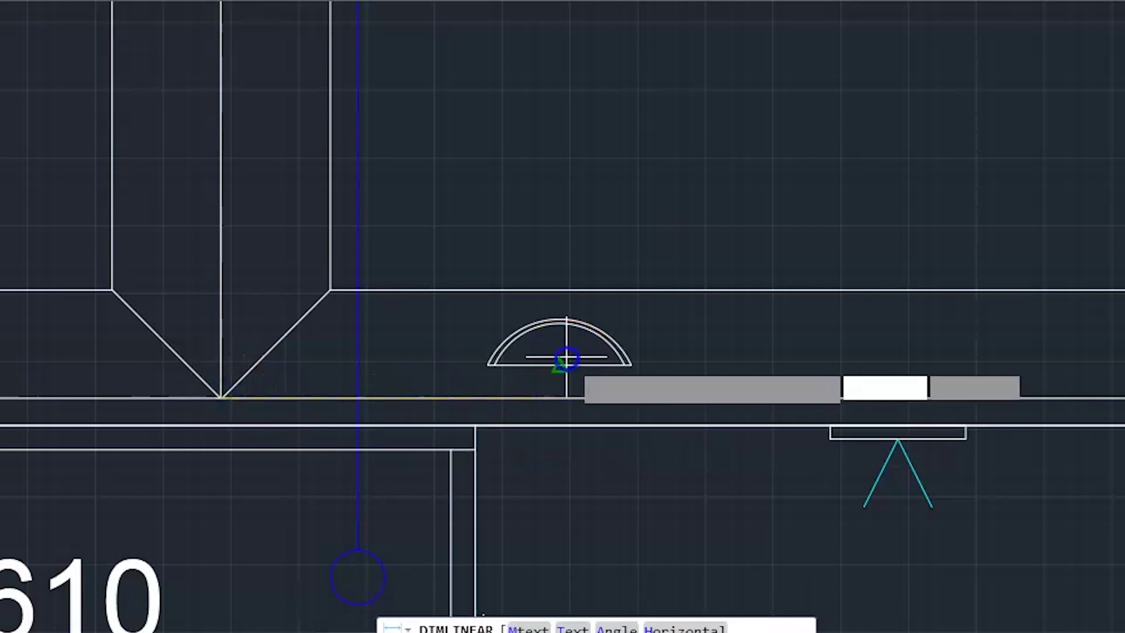
click(494, 178)
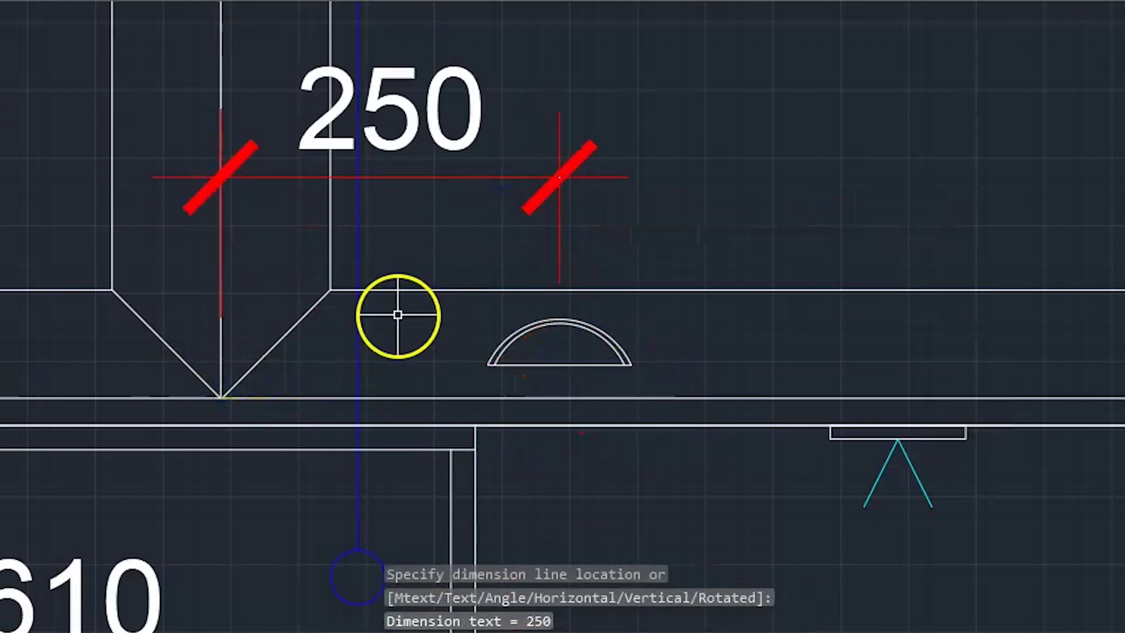
scroll(398, 315, down, 6)
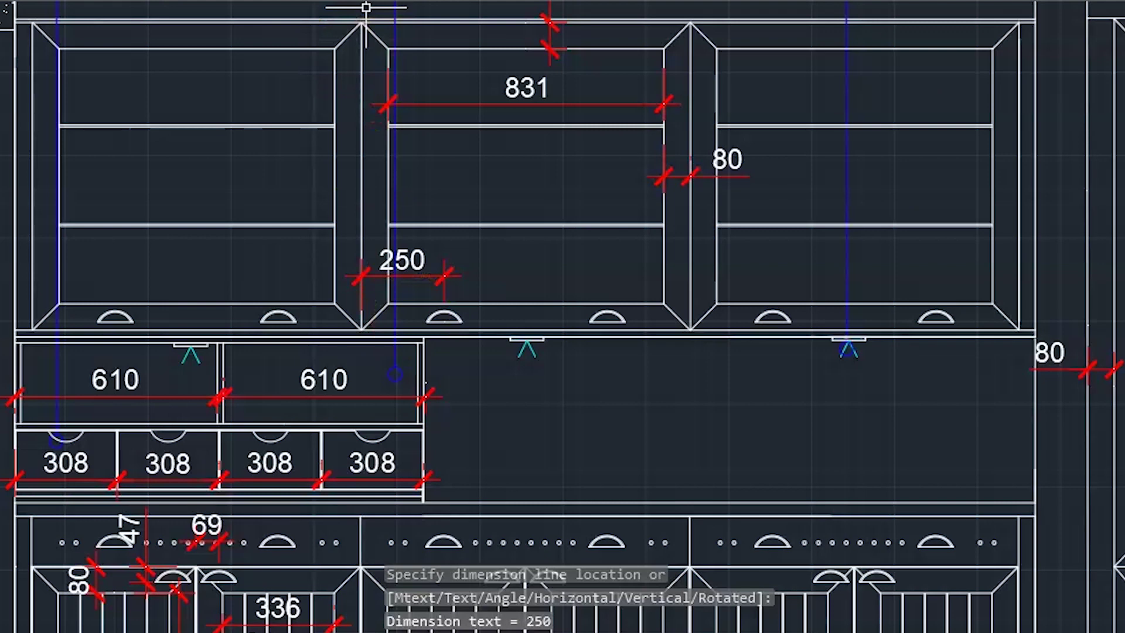
Add a vertical linear dimension from the midpoint of the same handle's base to the upper cabinet's underside line.
key(Return)
scroll(497, 334, up, 8)
click(332, 332)
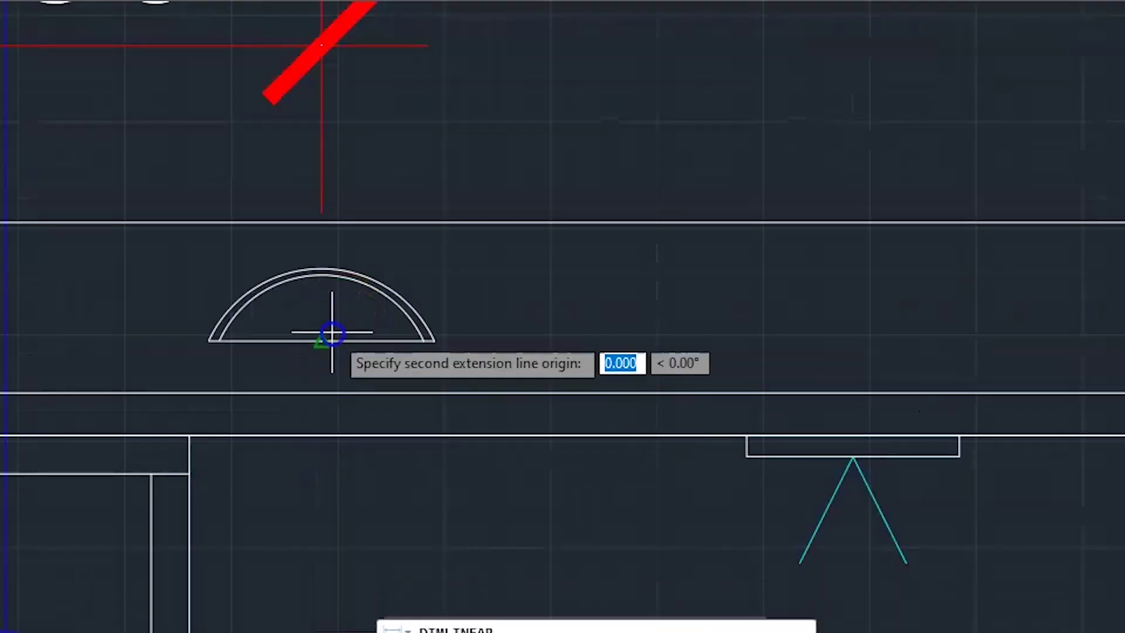
click(188, 436)
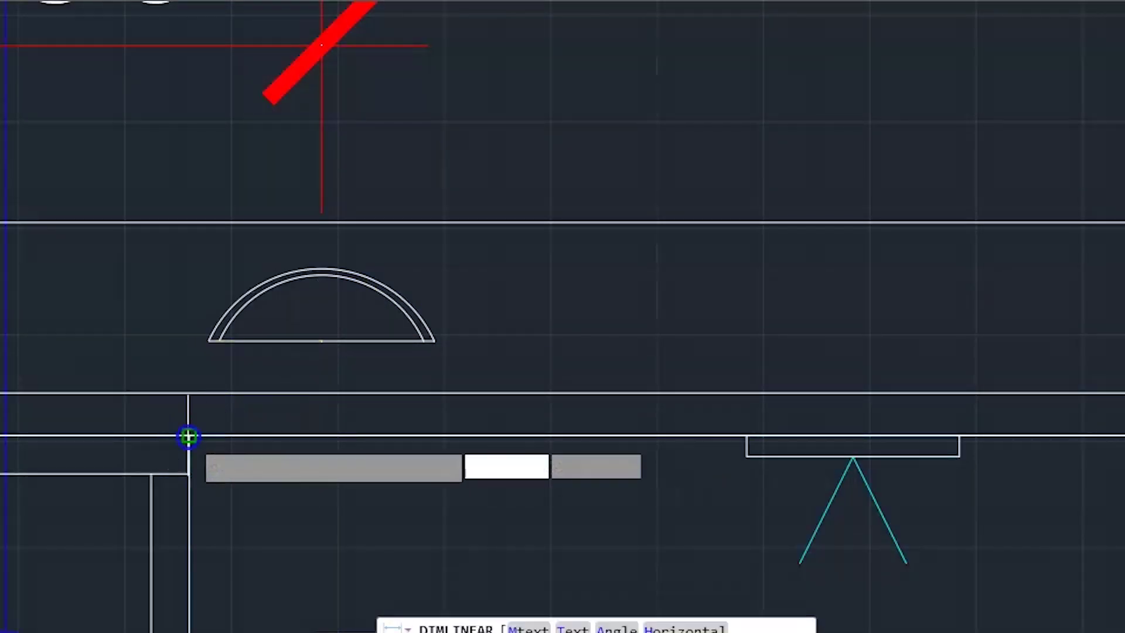
click(845, 384)
scroll(378, 447, down, 4)
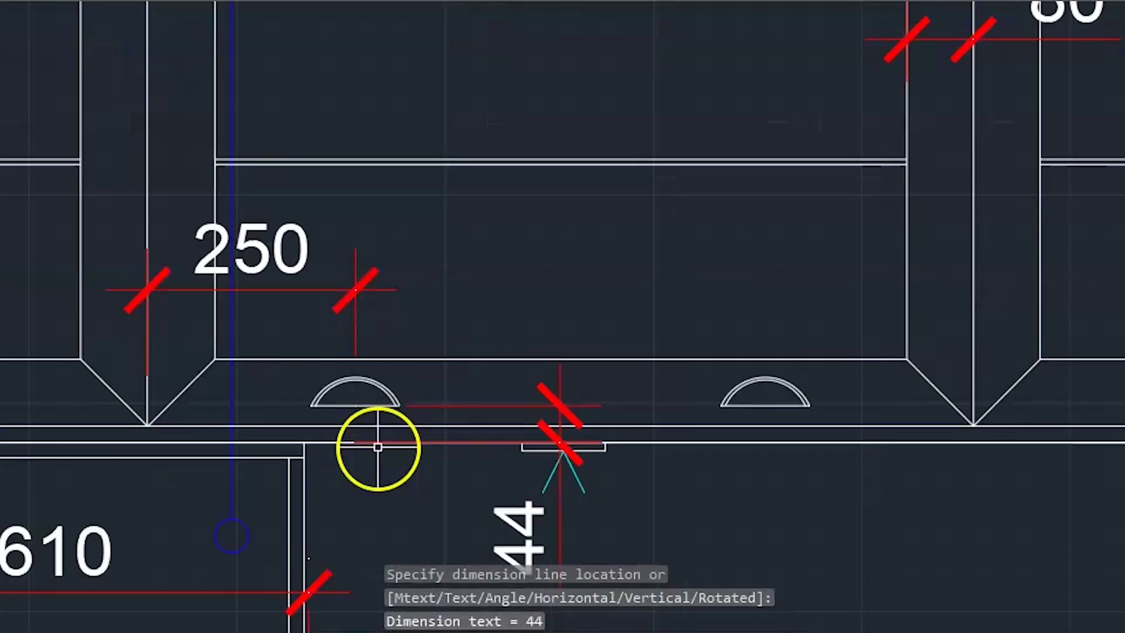
Move the vertical handle dimension's line closer to the handle, clear of the light fixture below the upper cabinet.
scroll(475, 405, down, 2)
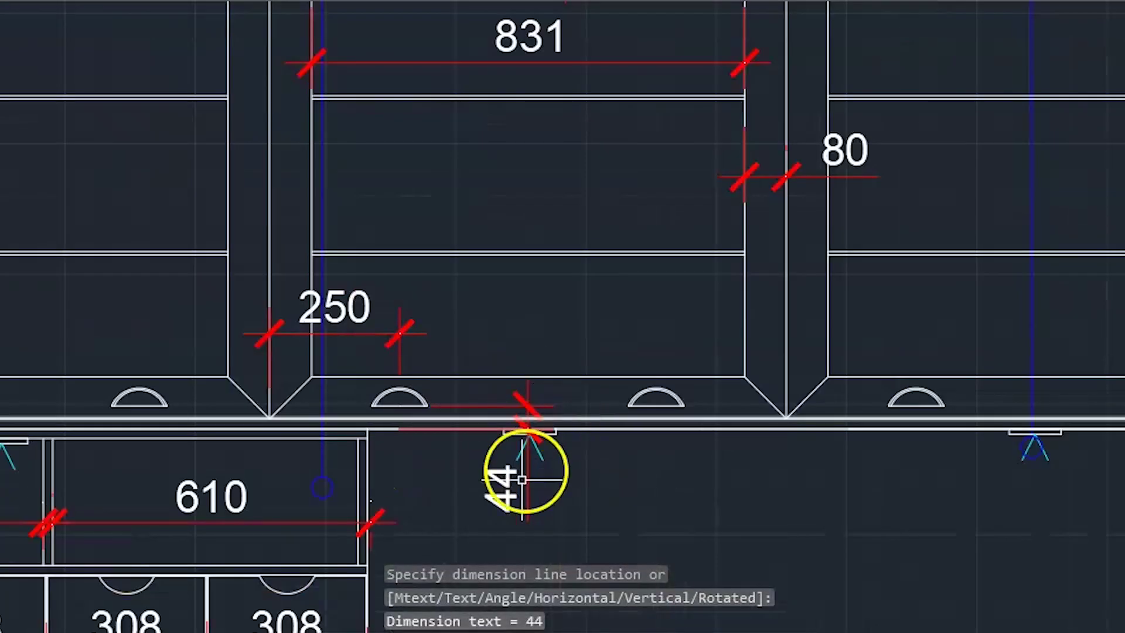
click(506, 488)
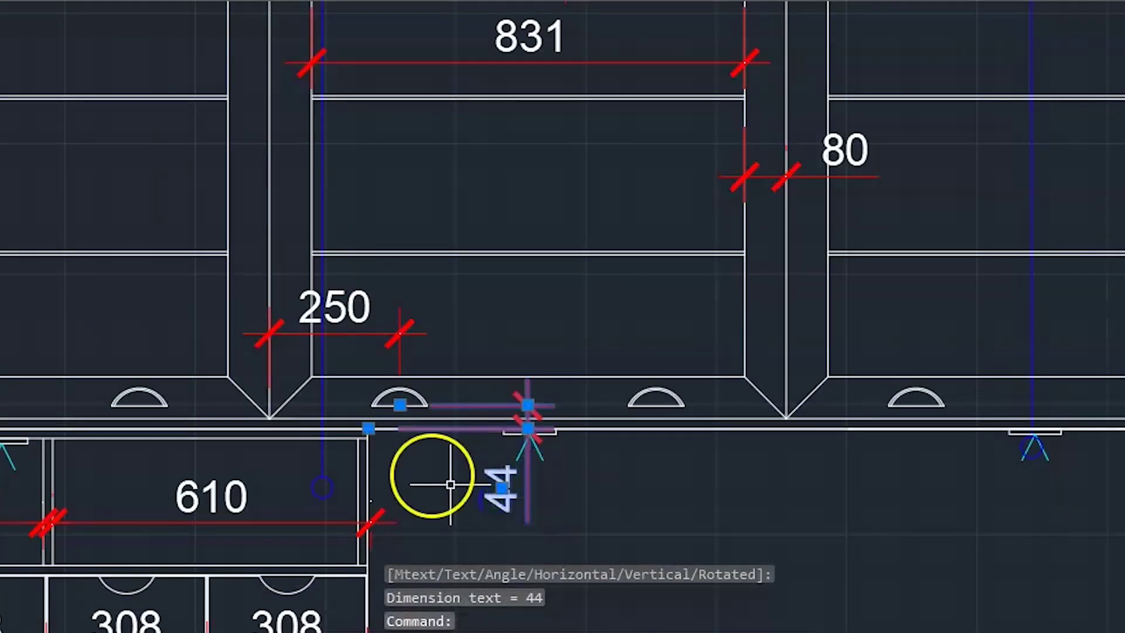
click(528, 404)
key(Escape)
Review the dimensions across the external View C elevation, including the upper cabinets, refrigerator surround and base cabinets.
scroll(228, 177, down, 4)
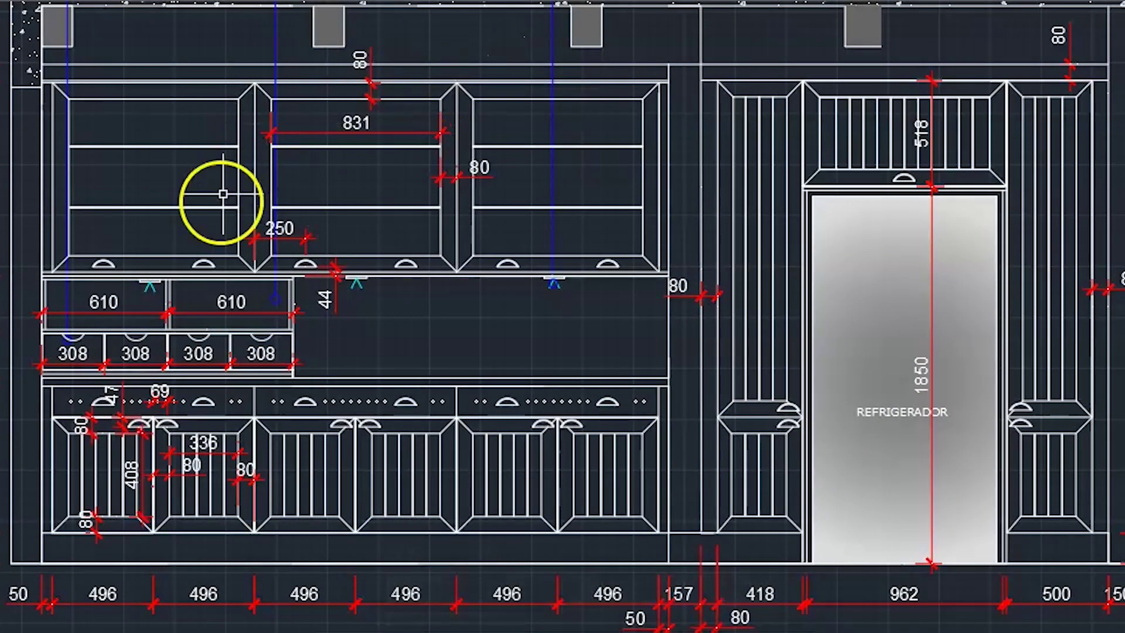
scroll(1081, 439, up, 4)
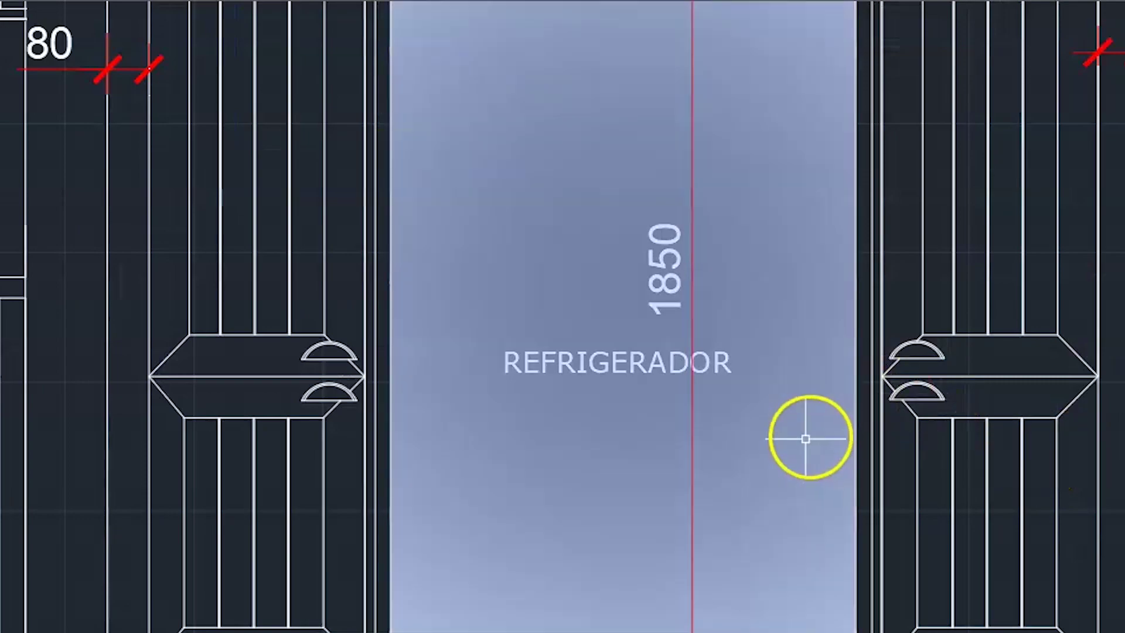
scroll(796, 439, down, 4)
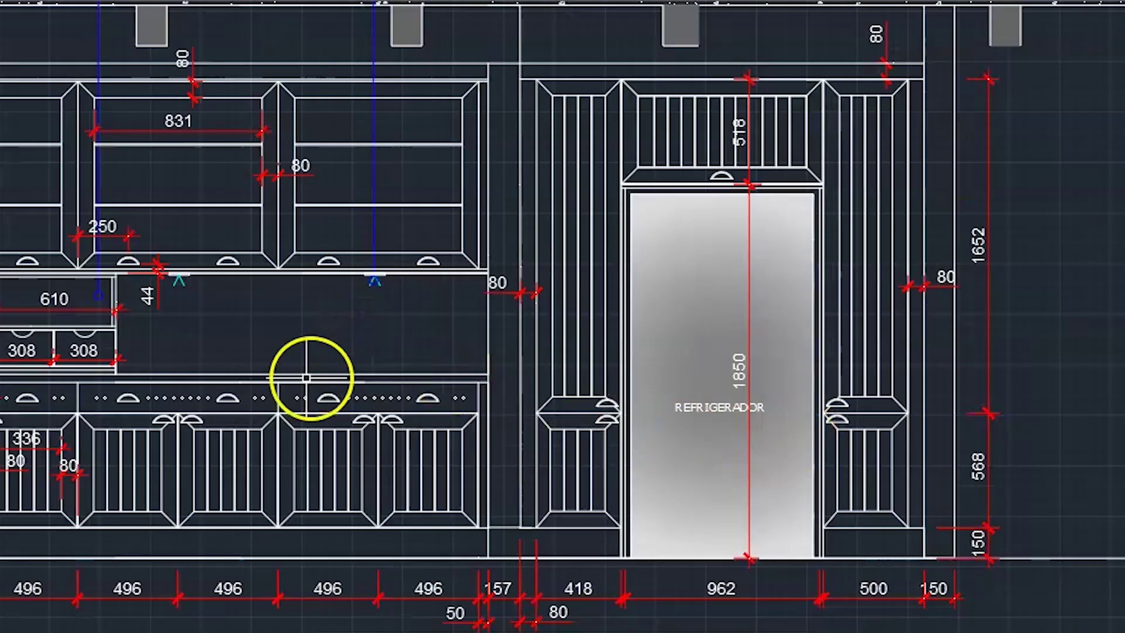
scroll(249, 286, up, 2)
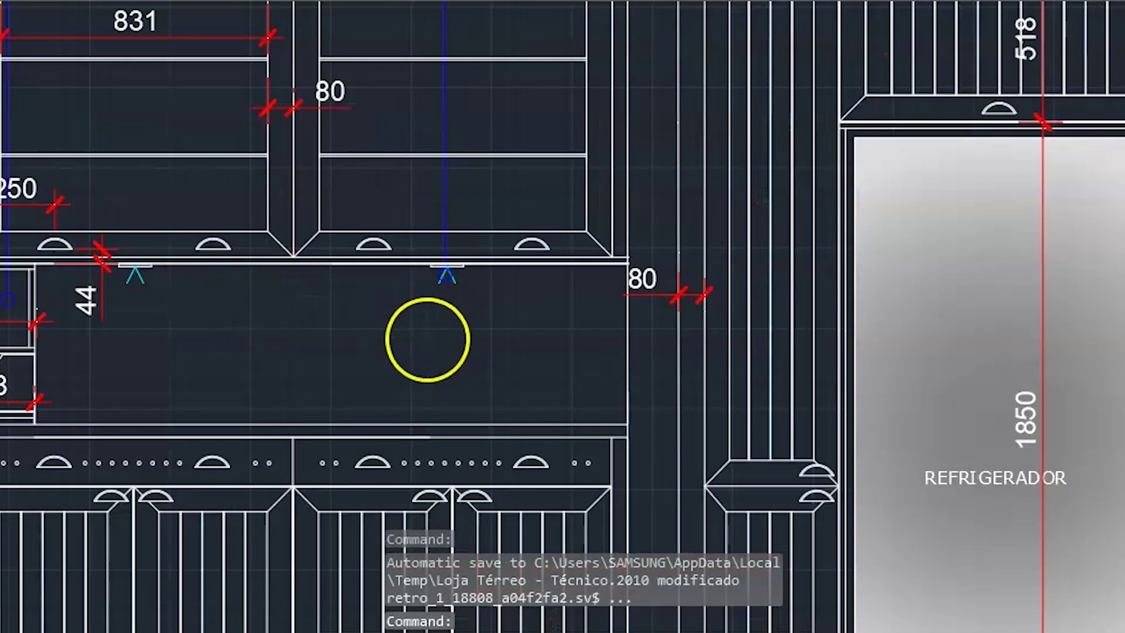
scroll(427, 340, down, 2)
scroll(597, 322, down, 3)
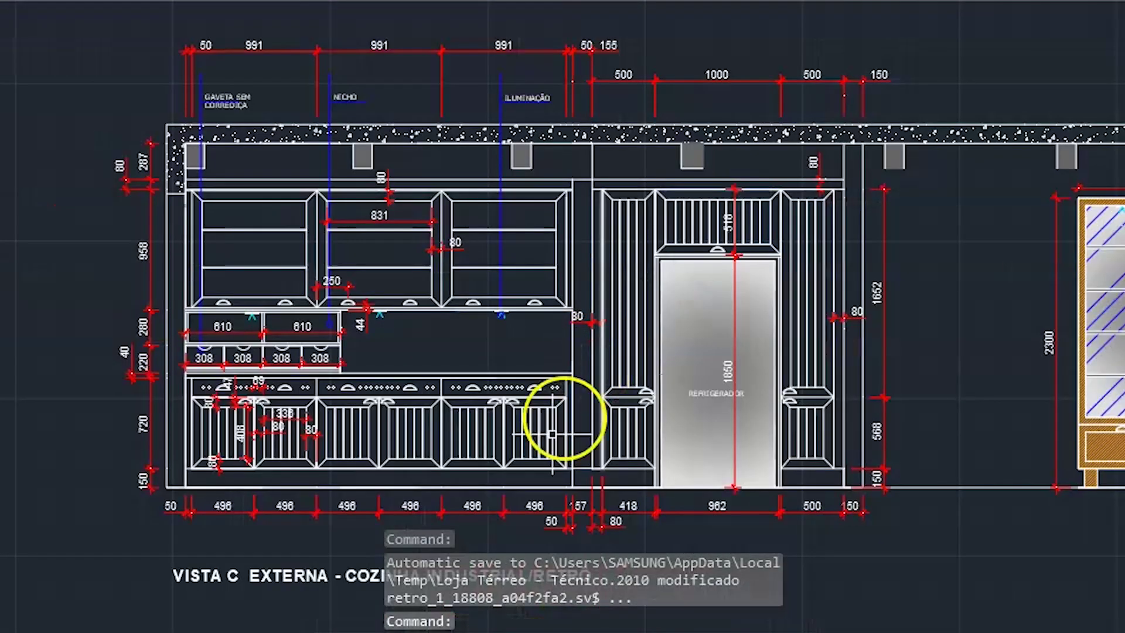
Examine the upper cabinets in the internal View C elevation, checking their dividers, shelves and existing dimensions.
middle_drag(562, 418, 567, 89)
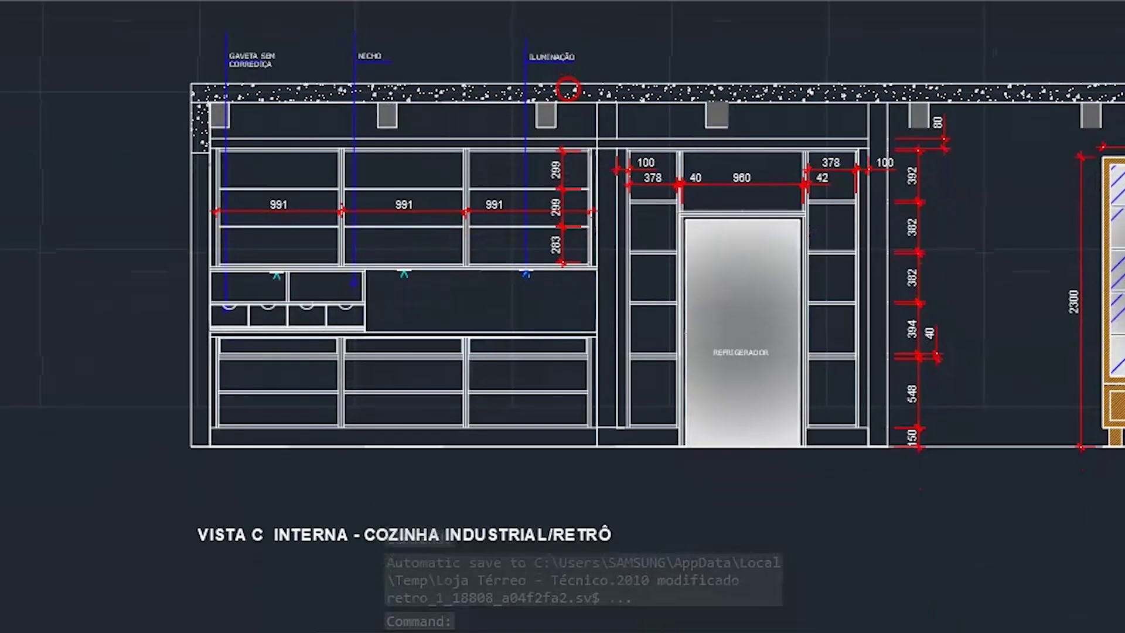
scroll(567, 89, up, 2)
scroll(15, 314, up, 2)
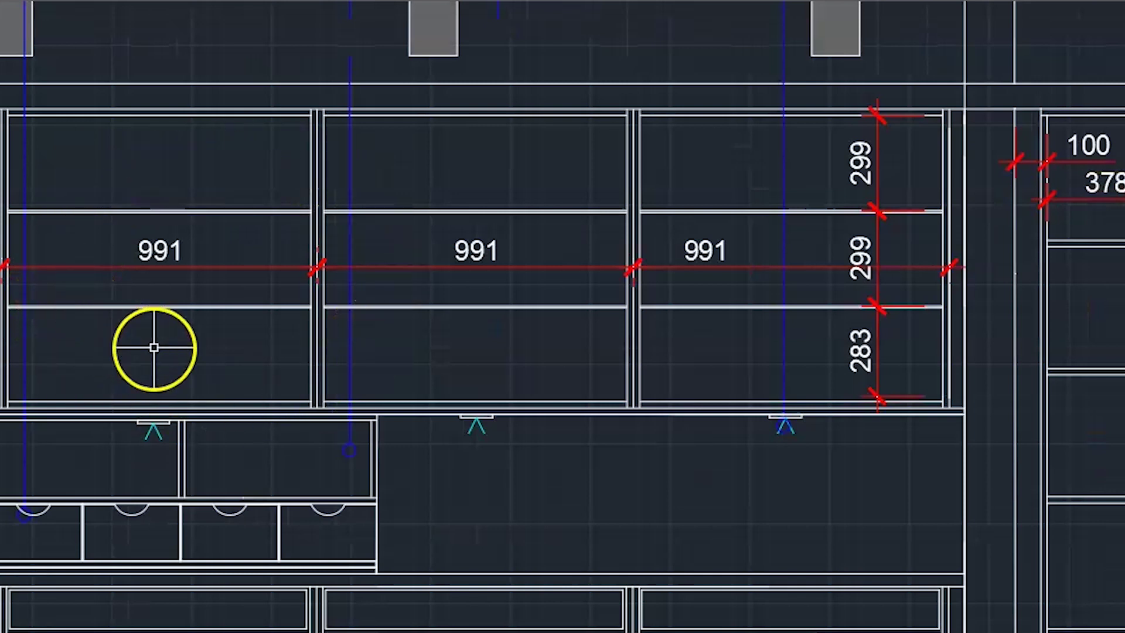
scroll(37, 111, up, 2)
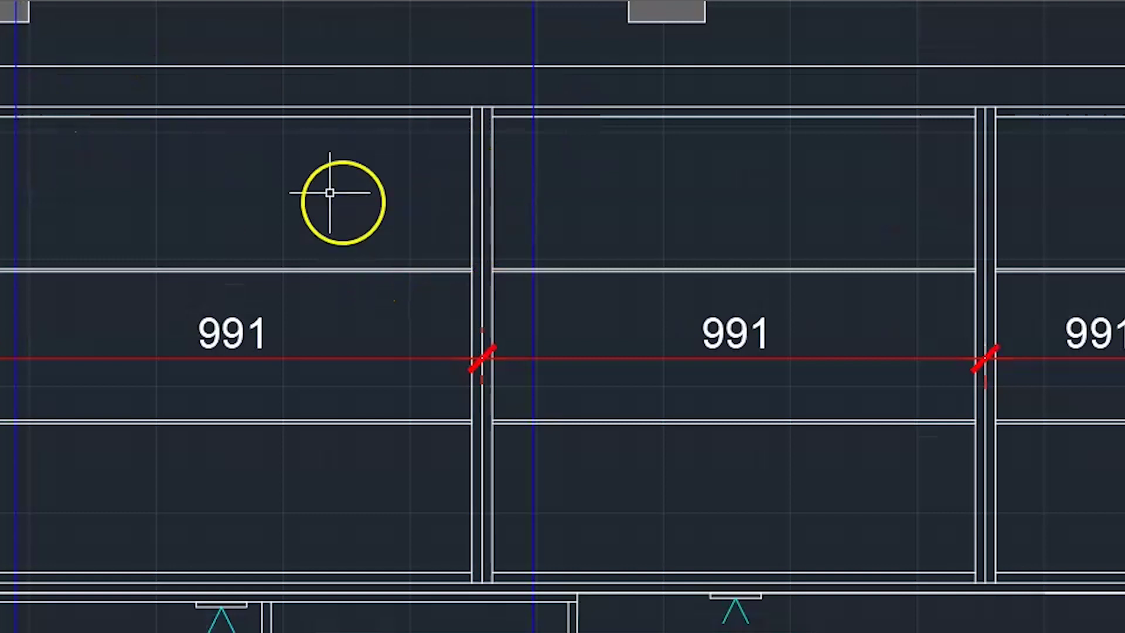
scroll(317, 179, down, 2)
scroll(586, 440, up, 2)
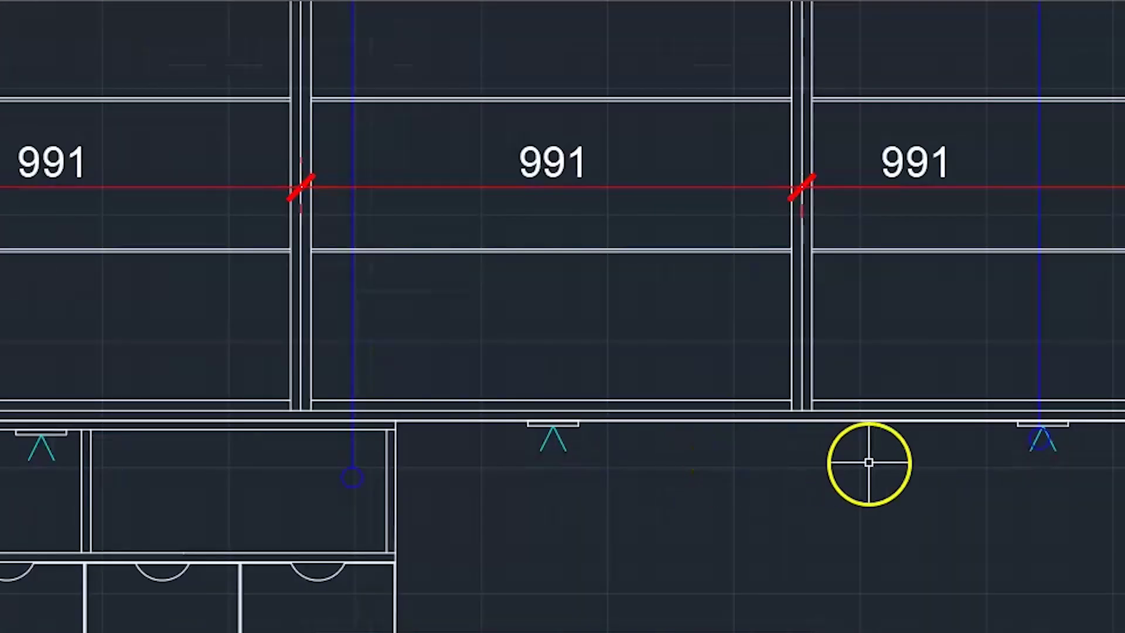
middle_drag(868, 463, 577, 507)
middle_drag(746, 334, 675, 359)
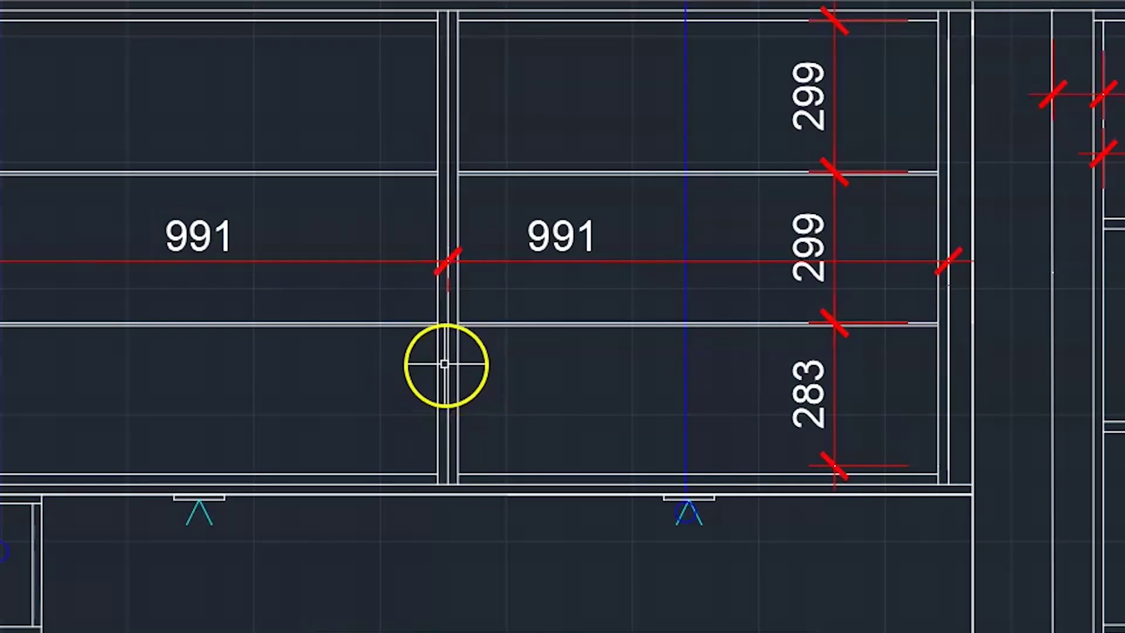
scroll(653, 402, down, 3)
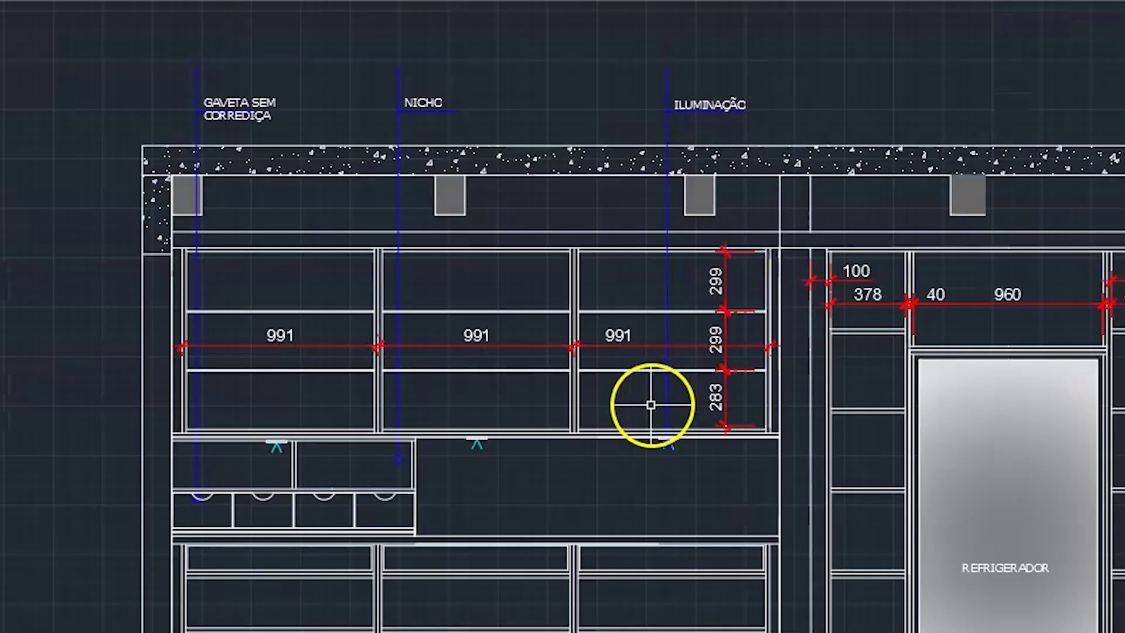
scroll(793, 336, up, 2)
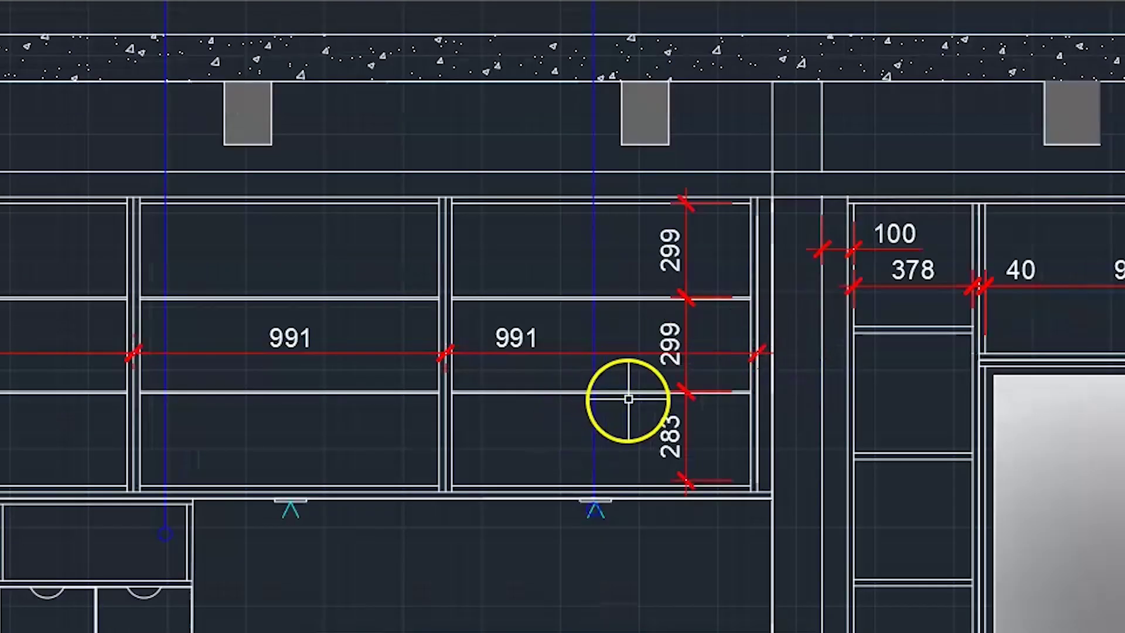
scroll(627, 401, down, 2)
scroll(572, 431, down, 1)
middle_drag(573, 431, 535, 219)
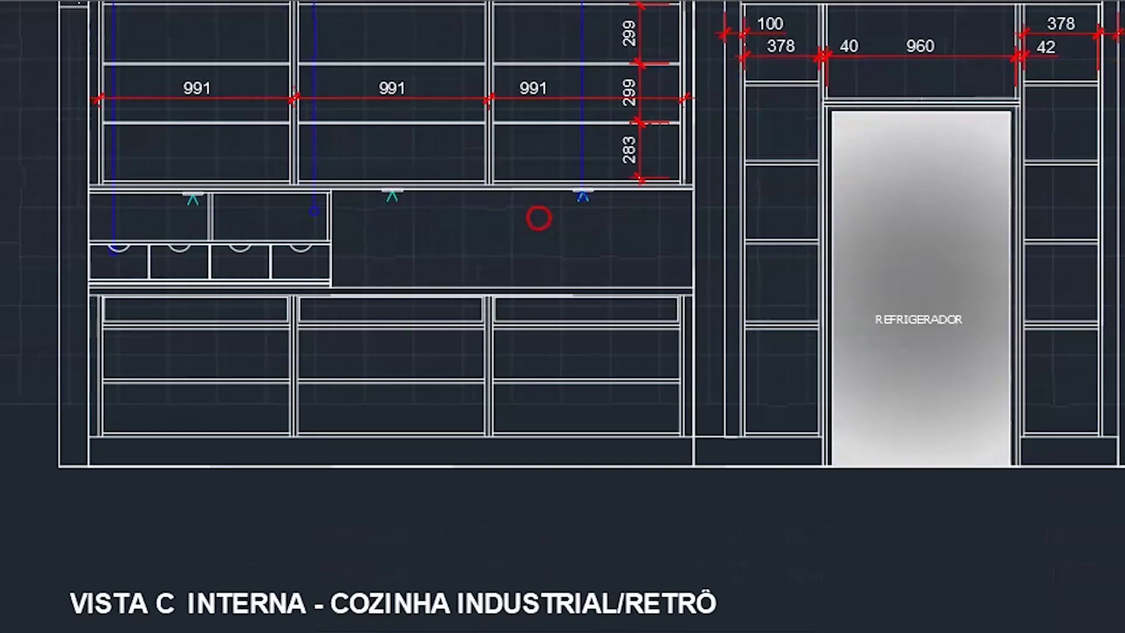
Examine the undimensioned base cabinets in the internal View C elevation, including side panels, drawer boxes, shelves and dividers.
scroll(469, 367, up, 2)
middle_drag(223, 332, 546, 436)
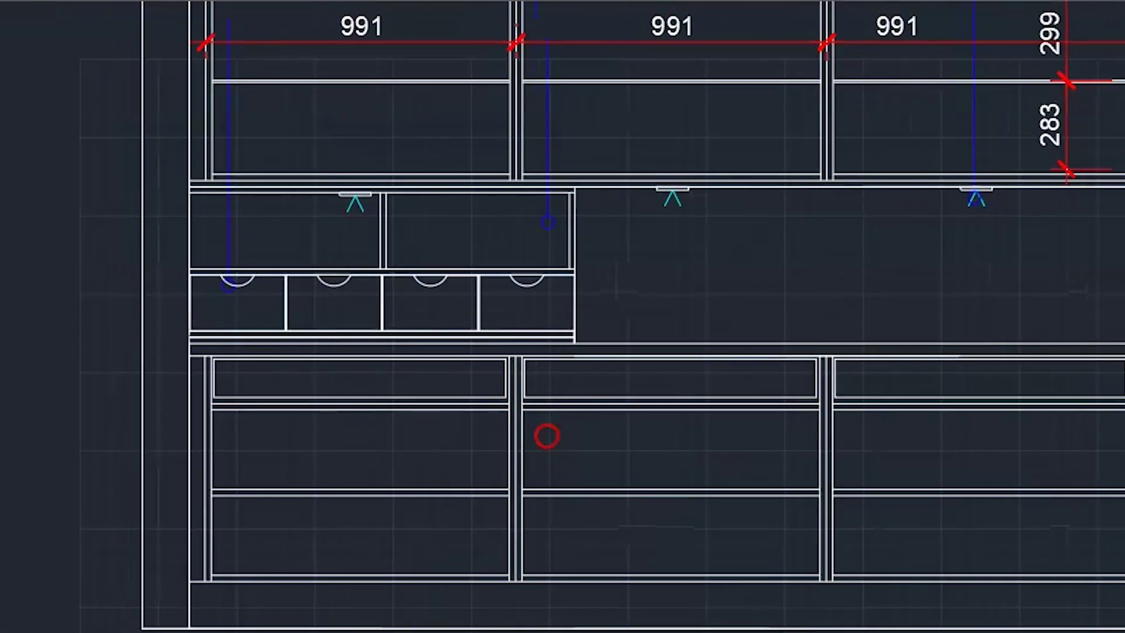
scroll(210, 572, up, 3)
scroll(252, 543, down, 3)
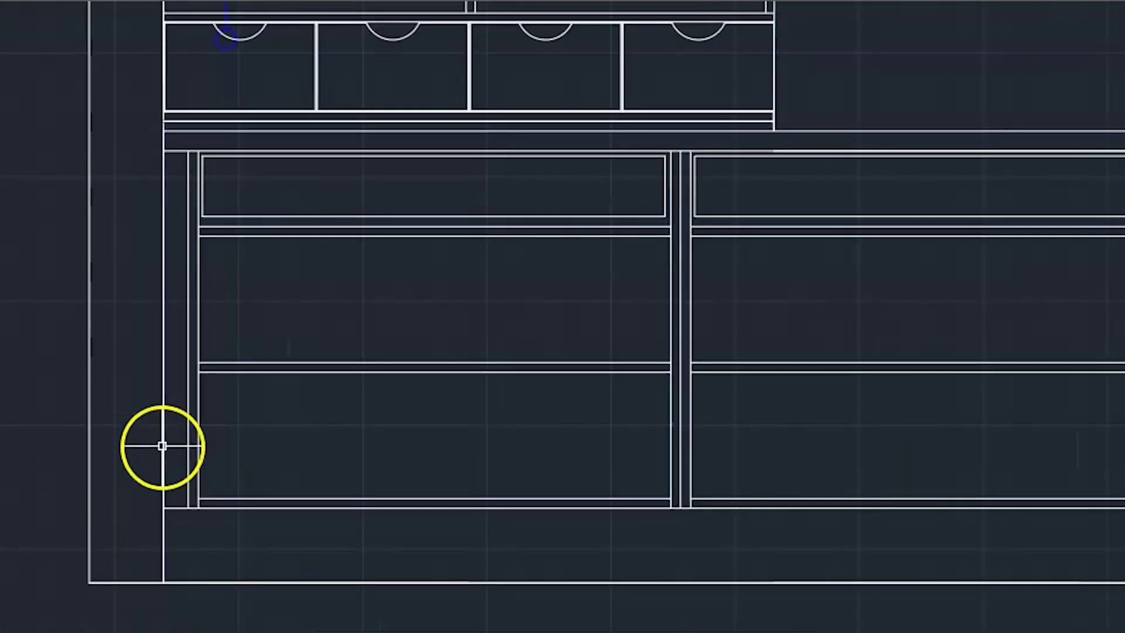
middle_drag(451, 401, 367, 282)
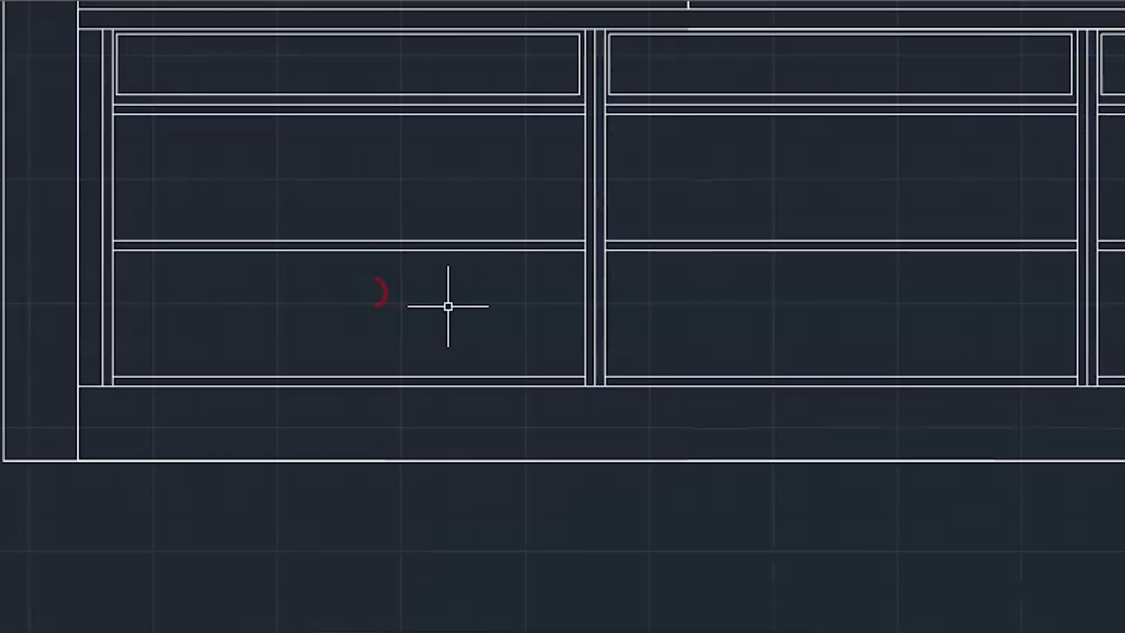
scroll(406, 319, up, 2)
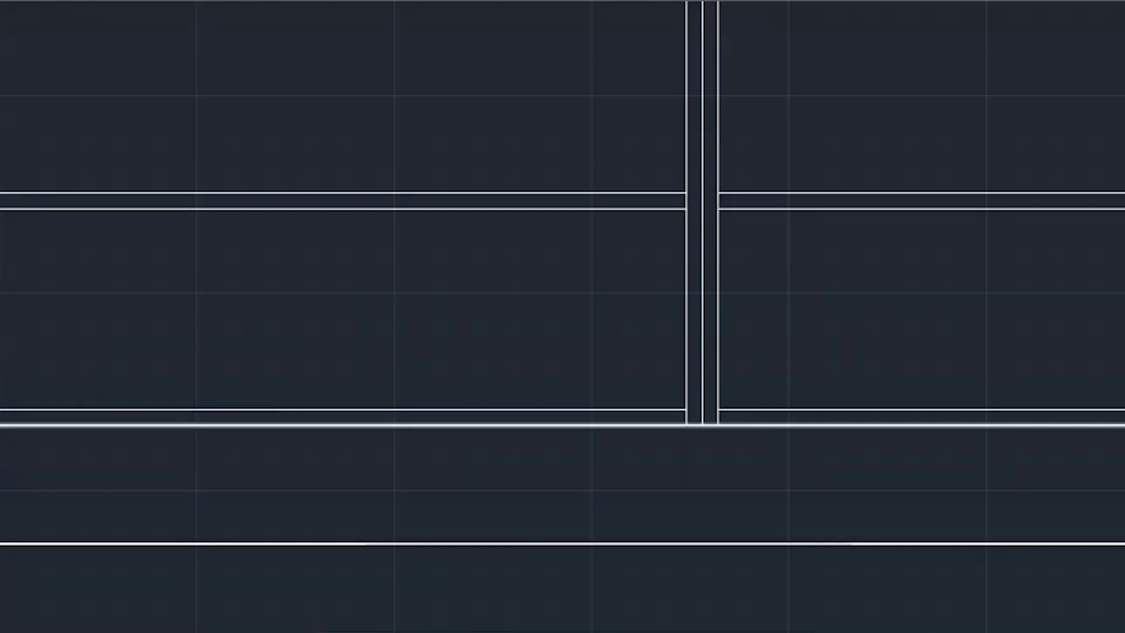
scroll(637, 359, down, 5)
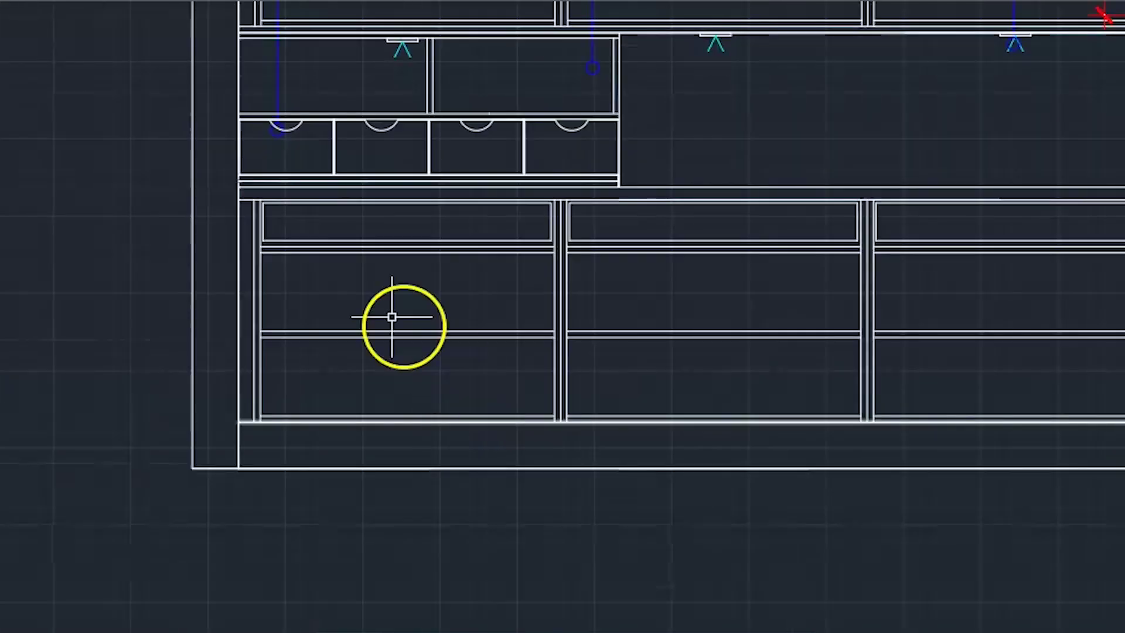
scroll(389, 319, up, 8)
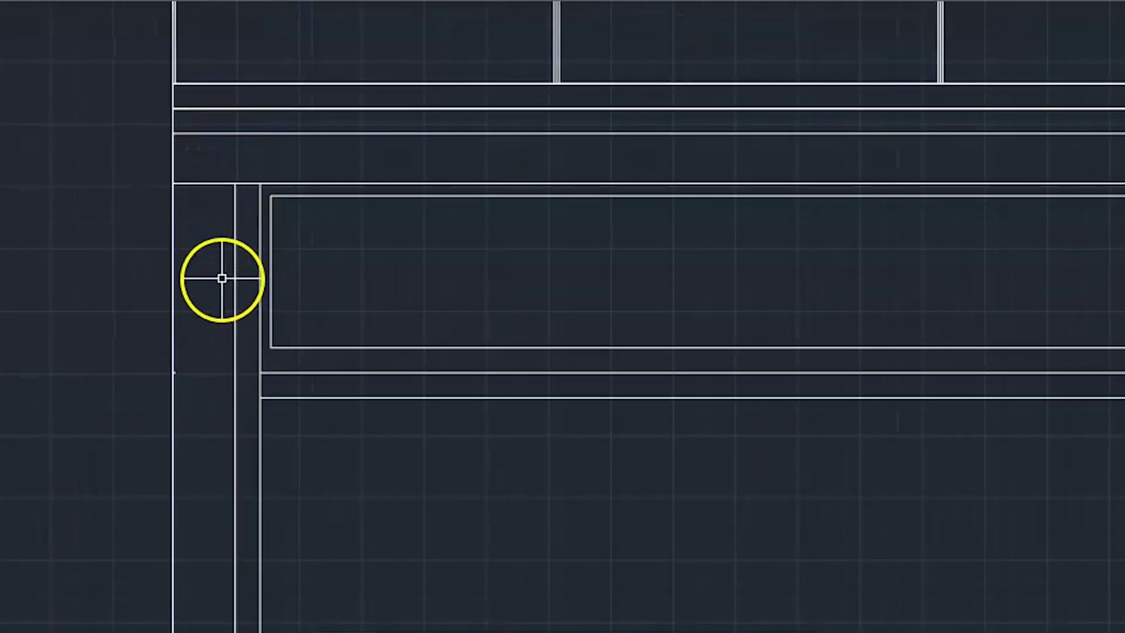
scroll(297, 258, down, 2)
middle_drag(610, 260, 364, 188)
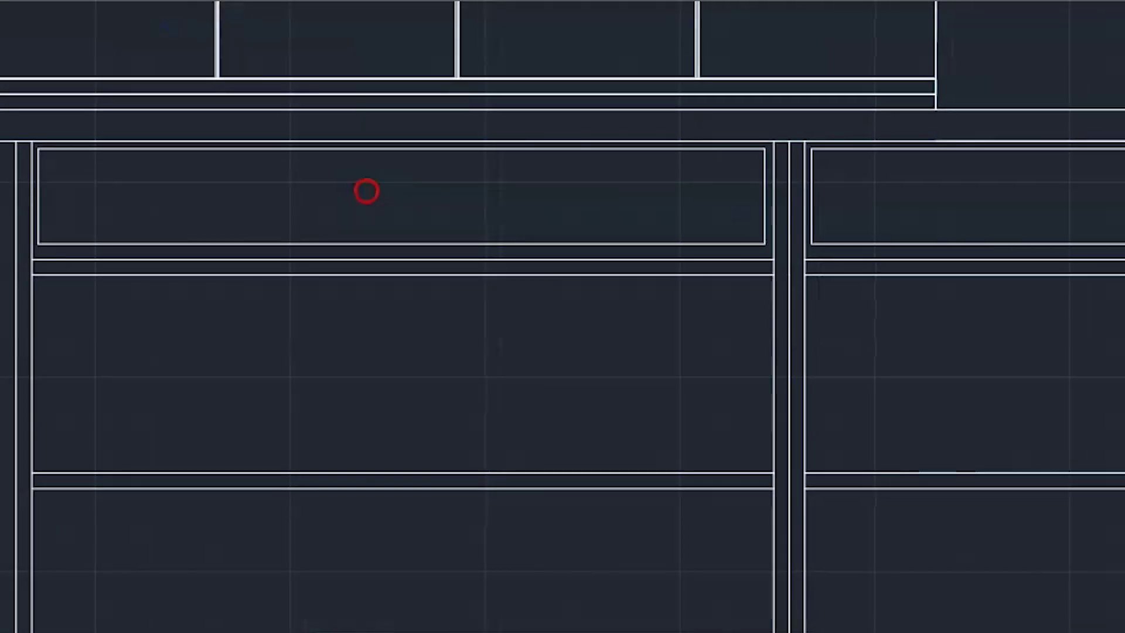
scroll(375, 202, down, 2)
mouse_move(686, 293)
middle_down()
mouse_move(537, 266)
mouse_move(478, 286)
middle_up()
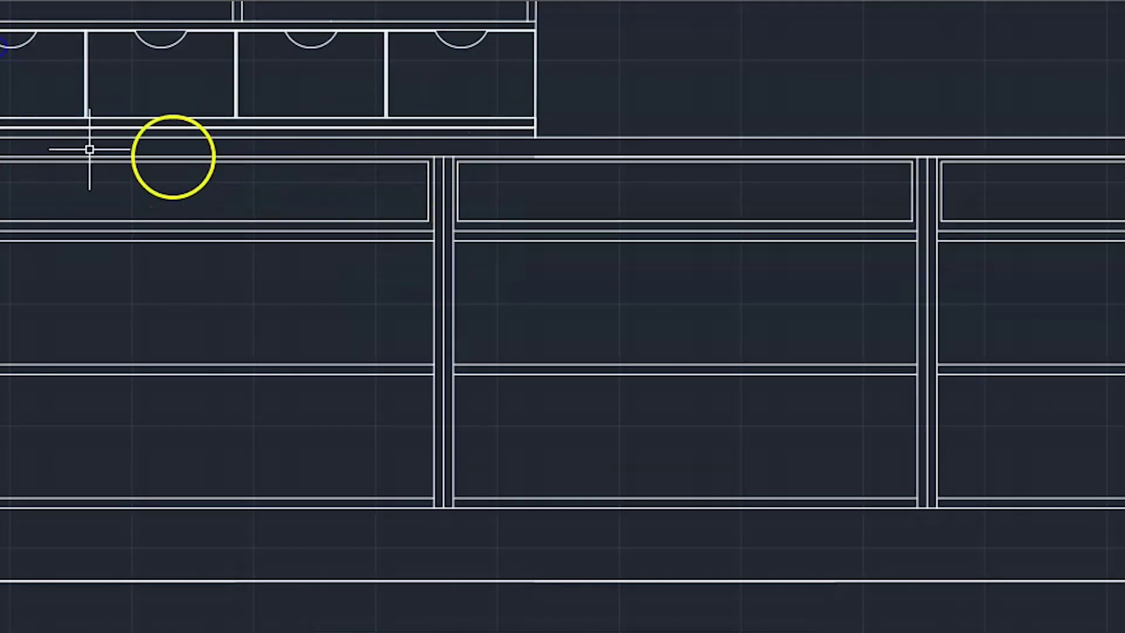
scroll(23, 176, up, 5)
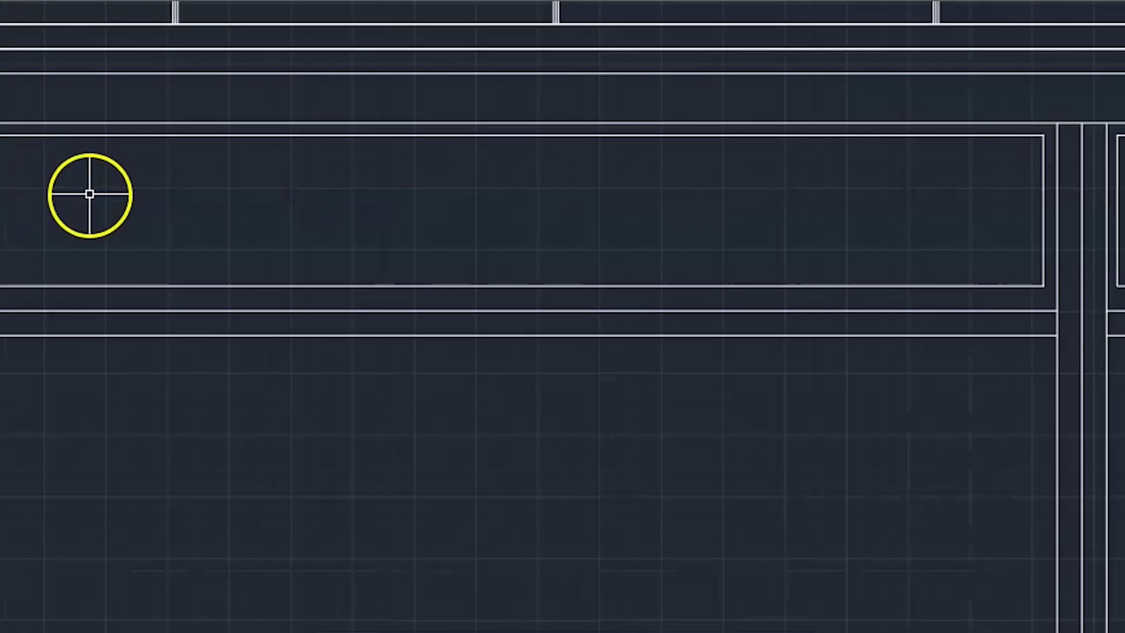
middle_drag(89, 194, 102, 280)
scroll(222, 300, down, 2)
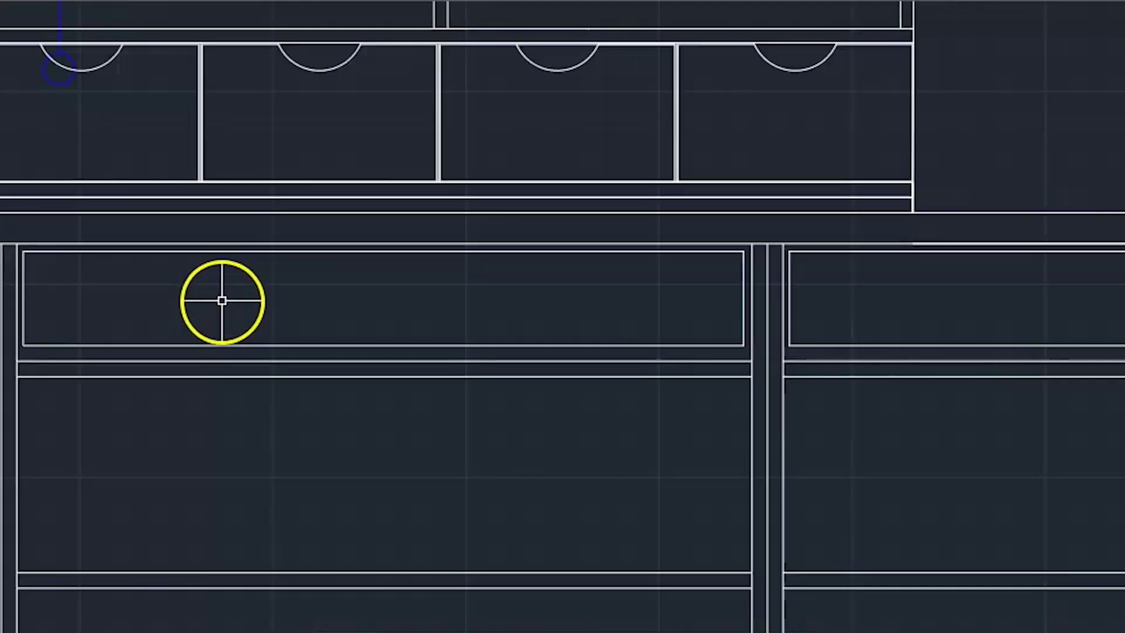
scroll(343, 288, down, 2)
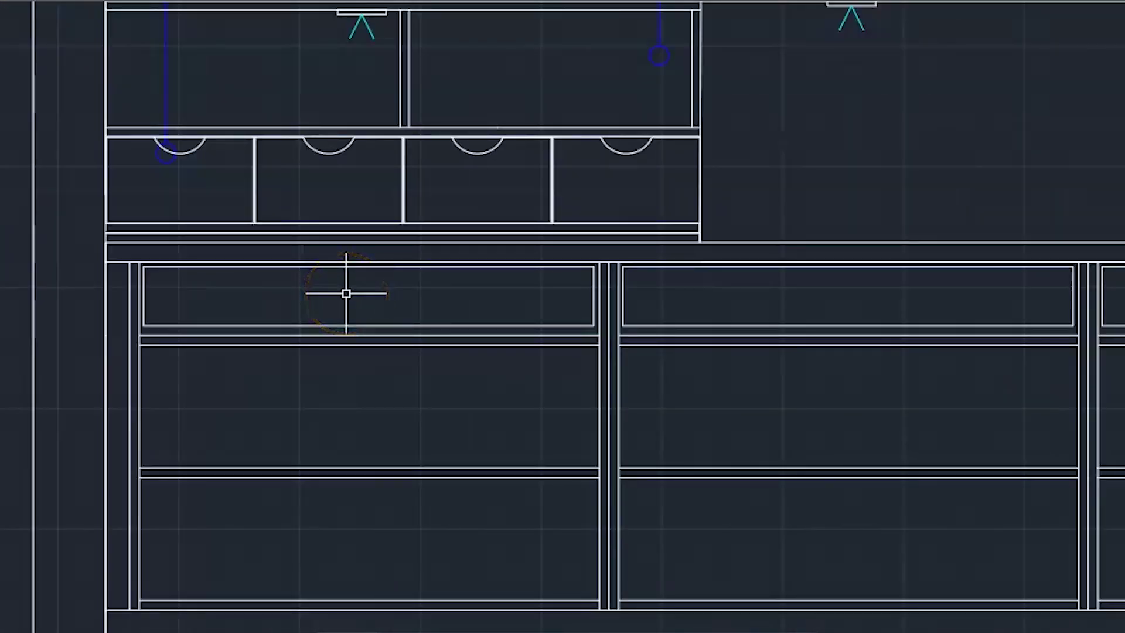
scroll(175, 307, up, 3)
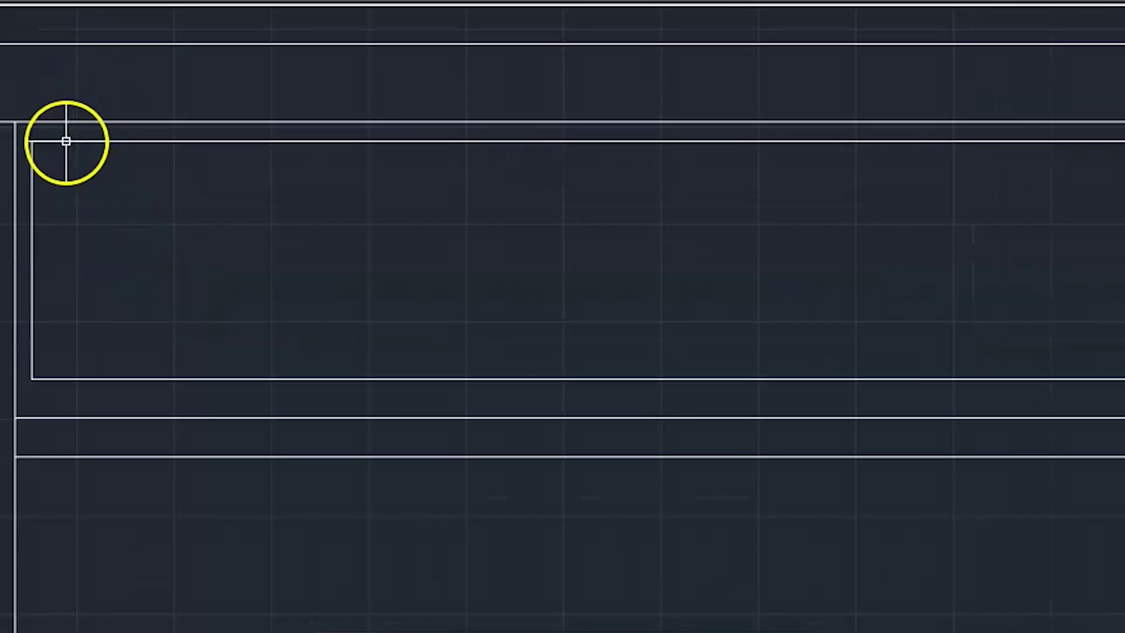
Offset the bottom edge of the leftmost base cabinet's drawer box inward by 20.
scroll(313, 301, down, 3)
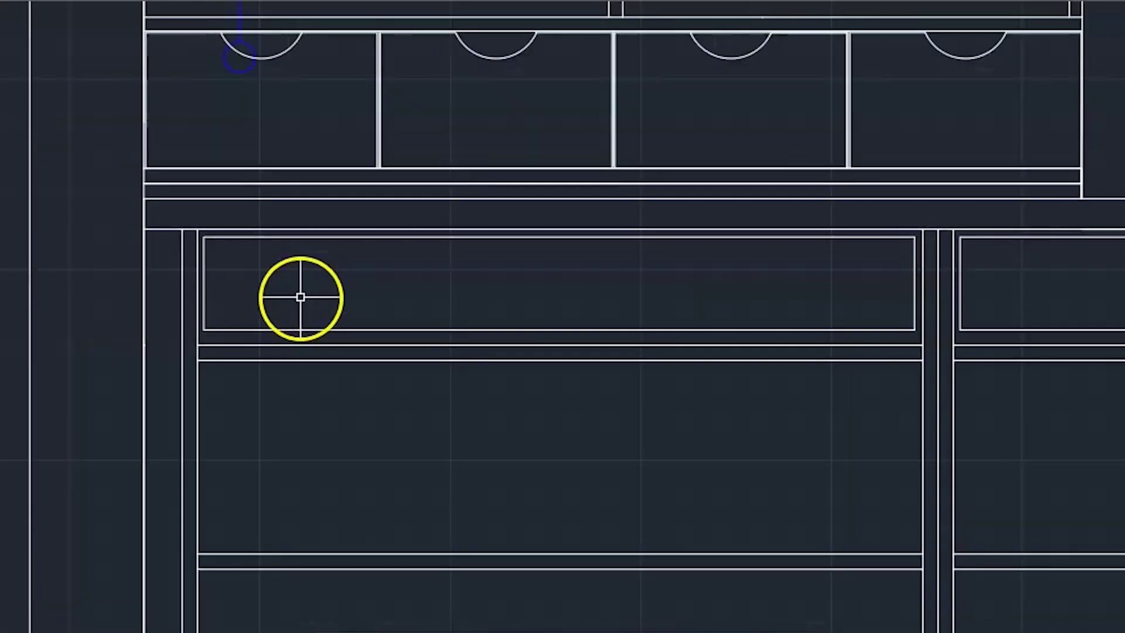
middle_drag(730, 270, 535, 294)
key(Escape)
key(Escape)
key(Escape)
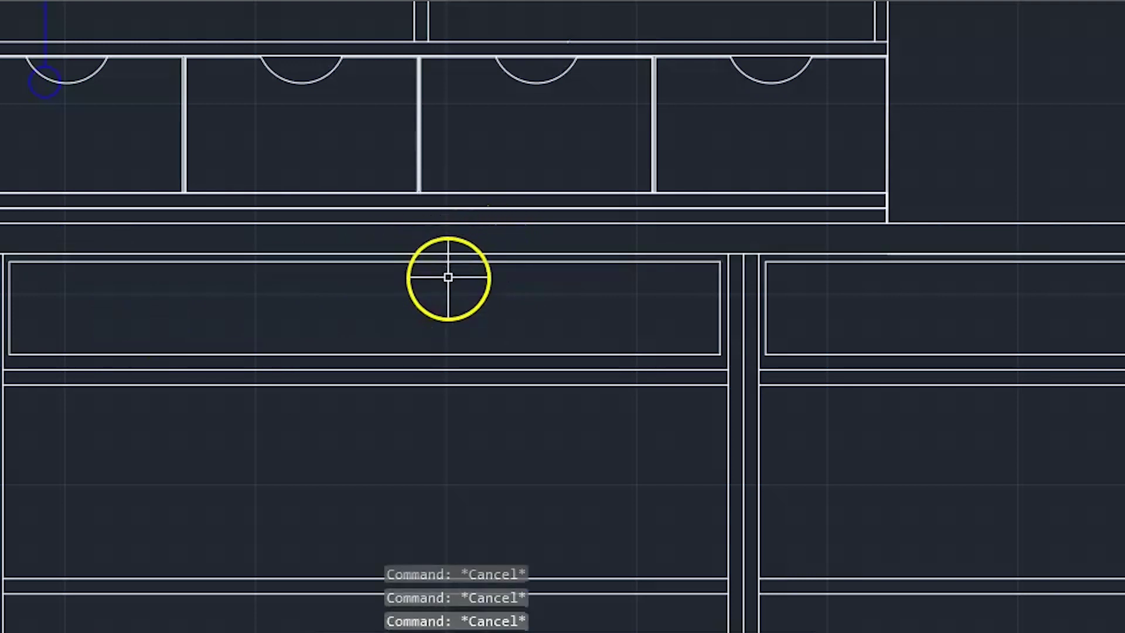
key(Return)
text(20)
key(Return)
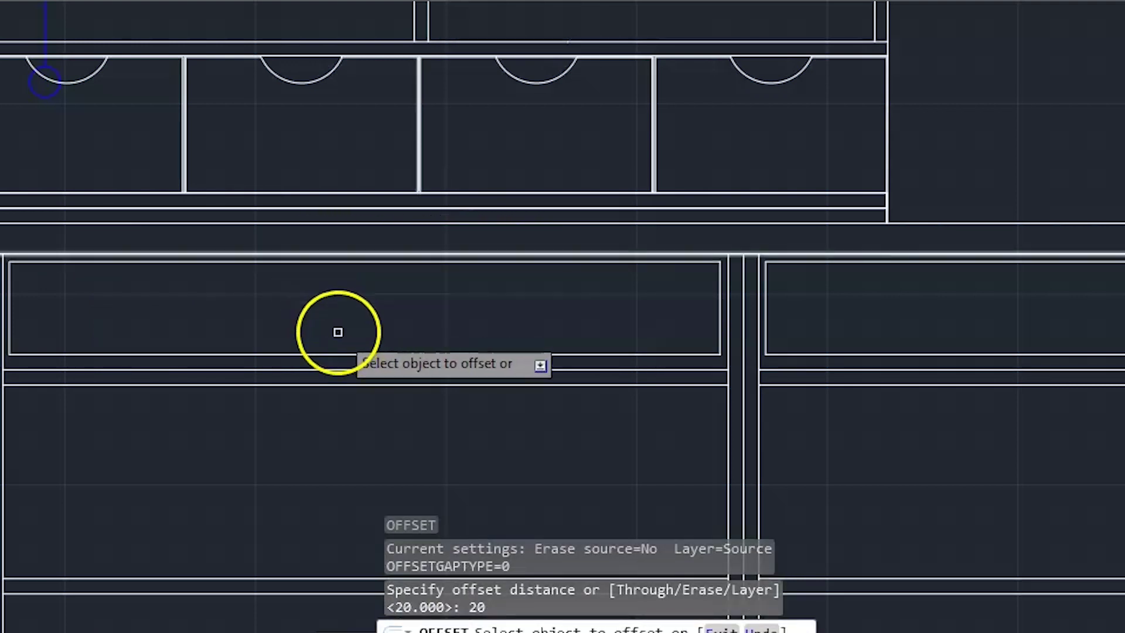
click(348, 359)
click(128, 293)
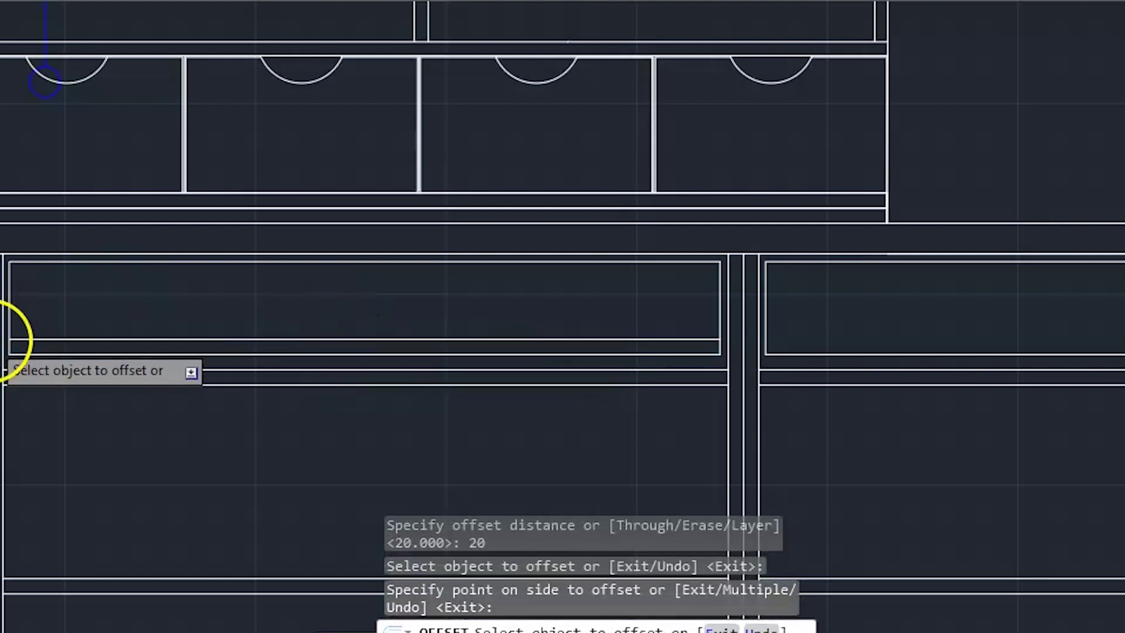
Offset the drawer box's left edge inward by 20 and trim the overlap at its lower corner.
scroll(9, 313, up, 2)
scroll(9, 313, up, 3)
click(9, 312)
click(55, 406)
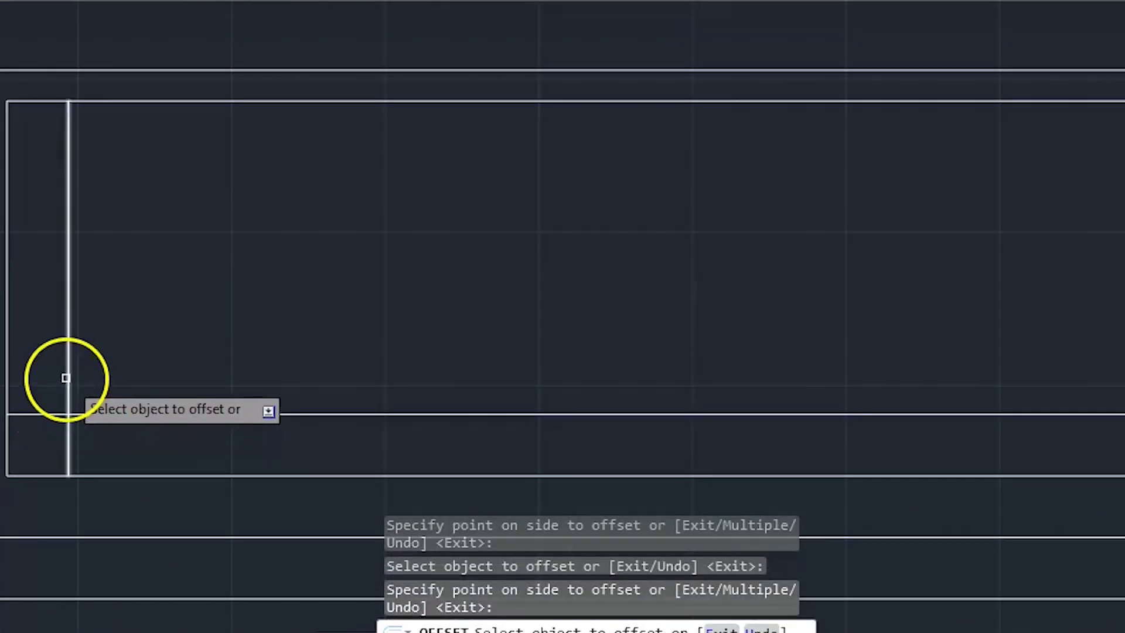
key(Escape)
key(Escape)
key(Escape)
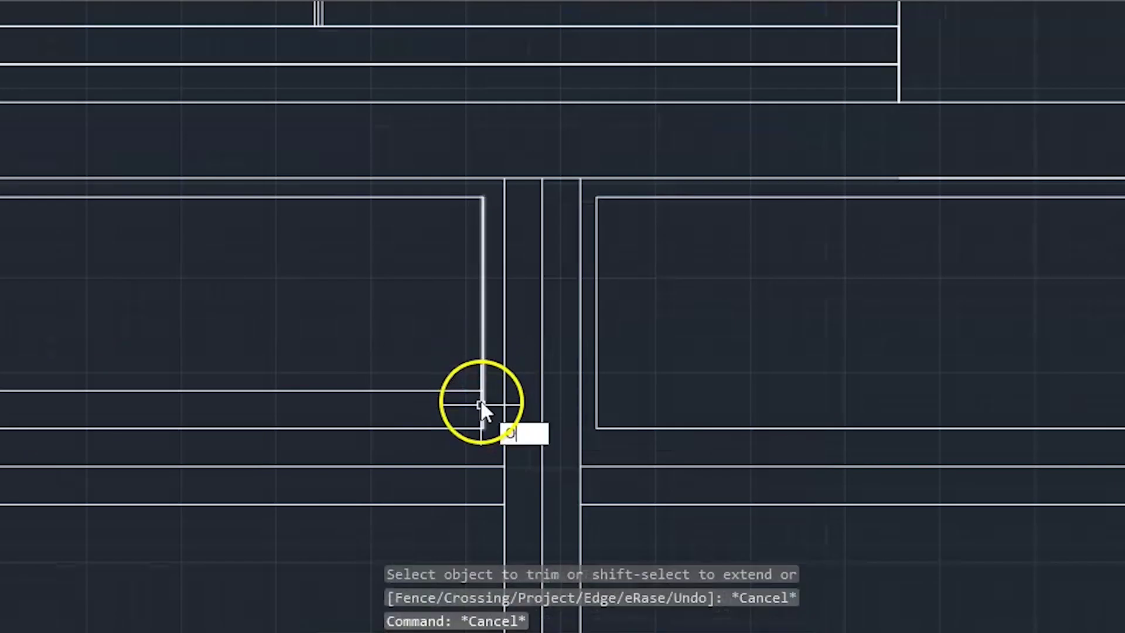
Offset the right edge of the same drawer box inward by 20.
key(Return)
key(Return)
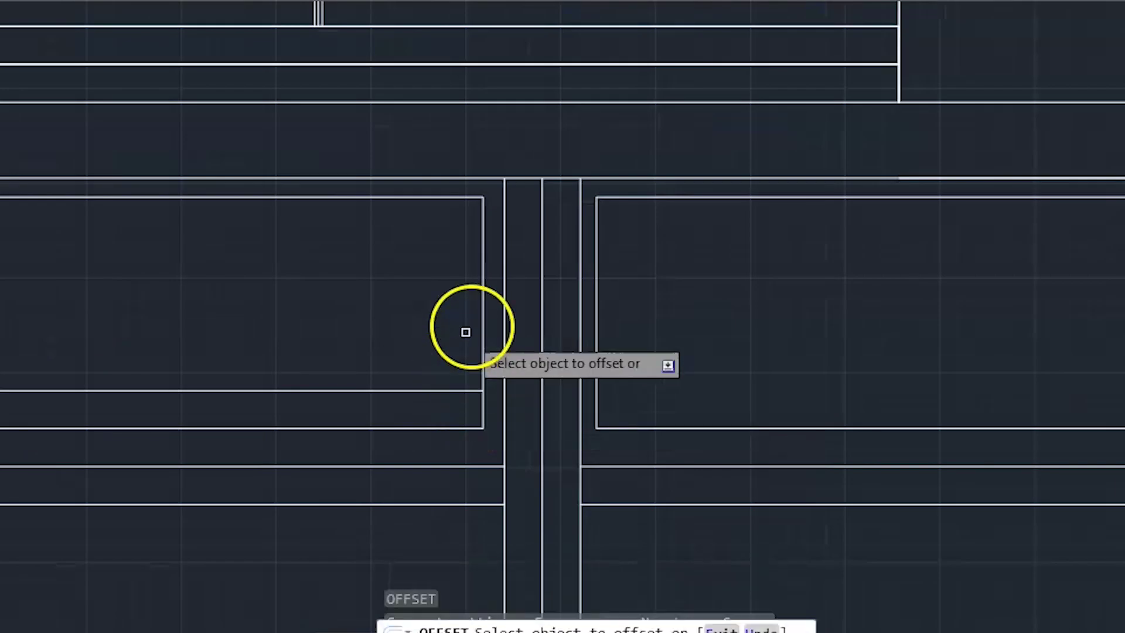
click(480, 317)
click(420, 309)
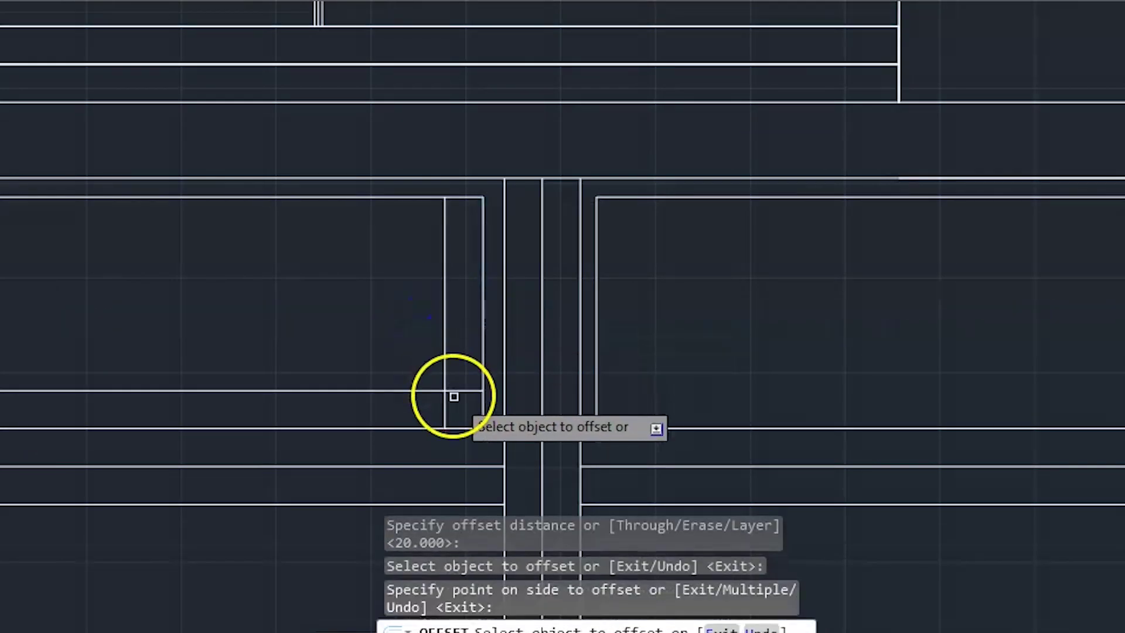
key(Escape)
key(Escape)
key(Escape)
Trim the inner right line of the drawer box where it crosses below the inner bottom line.
scroll(461, 409, up, 5)
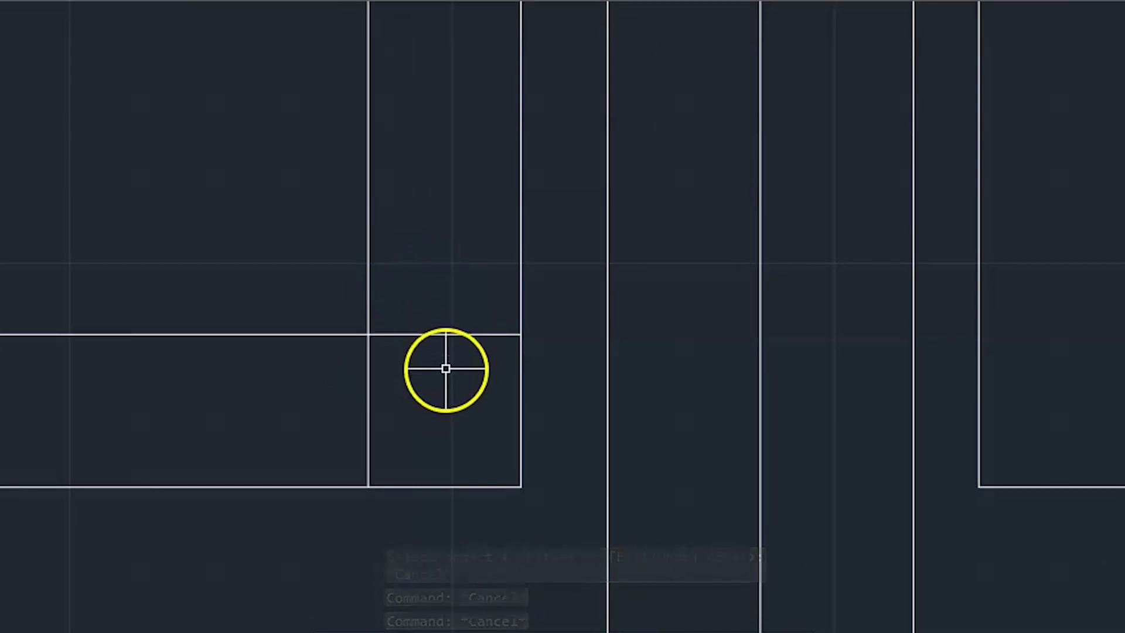
text(tr)
key(Return)
key(Return)
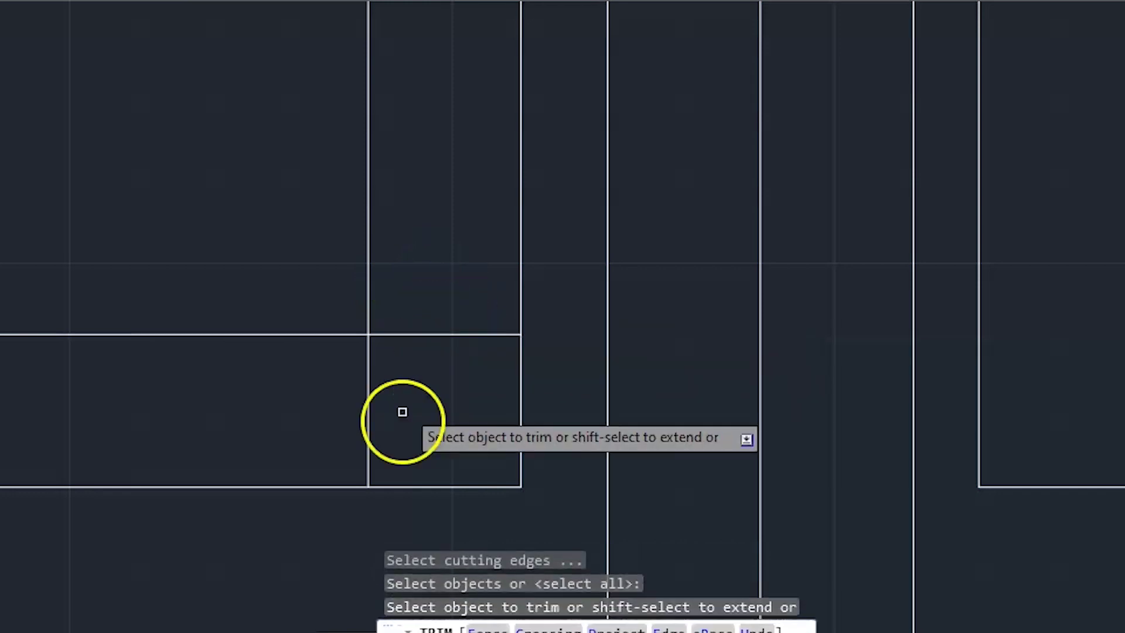
scroll(373, 407, down, 5)
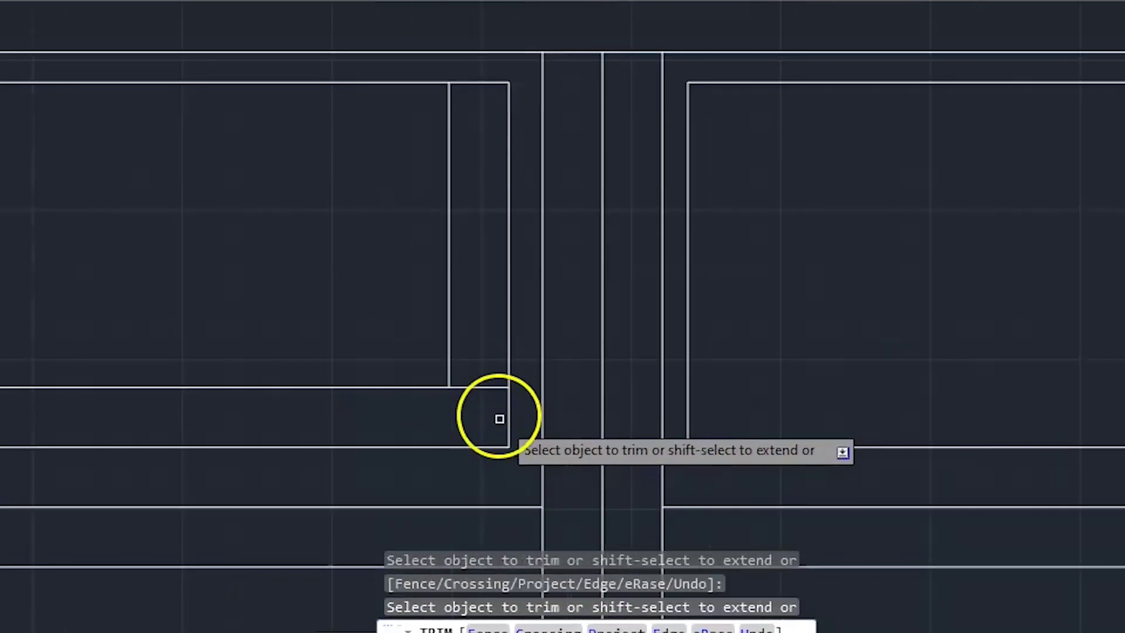
middle_drag(288, 344, 688, 346)
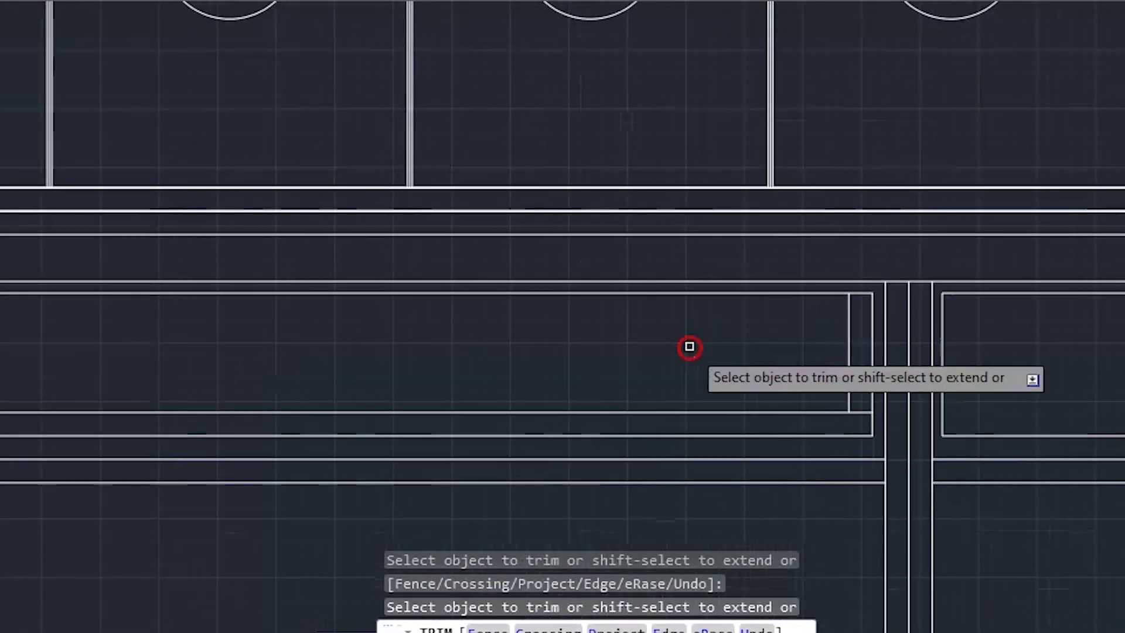
scroll(574, 337, down, 3)
key(Escape)
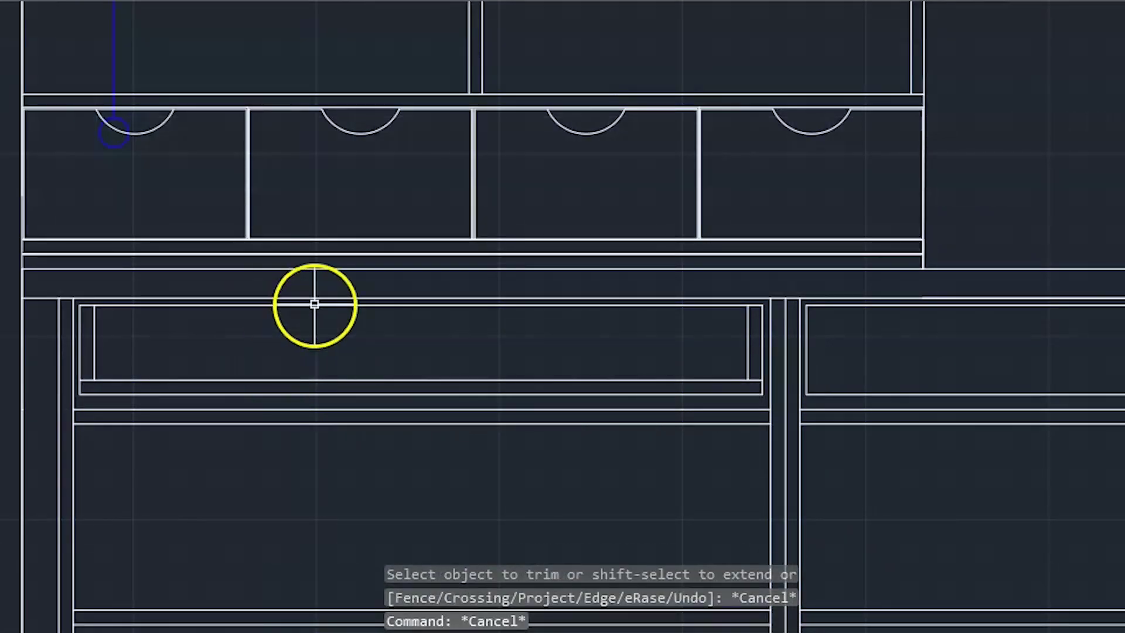
Delete the three inner offset lines from the leftmost base cabinet's drawer box.
scroll(586, 345, up, 2)
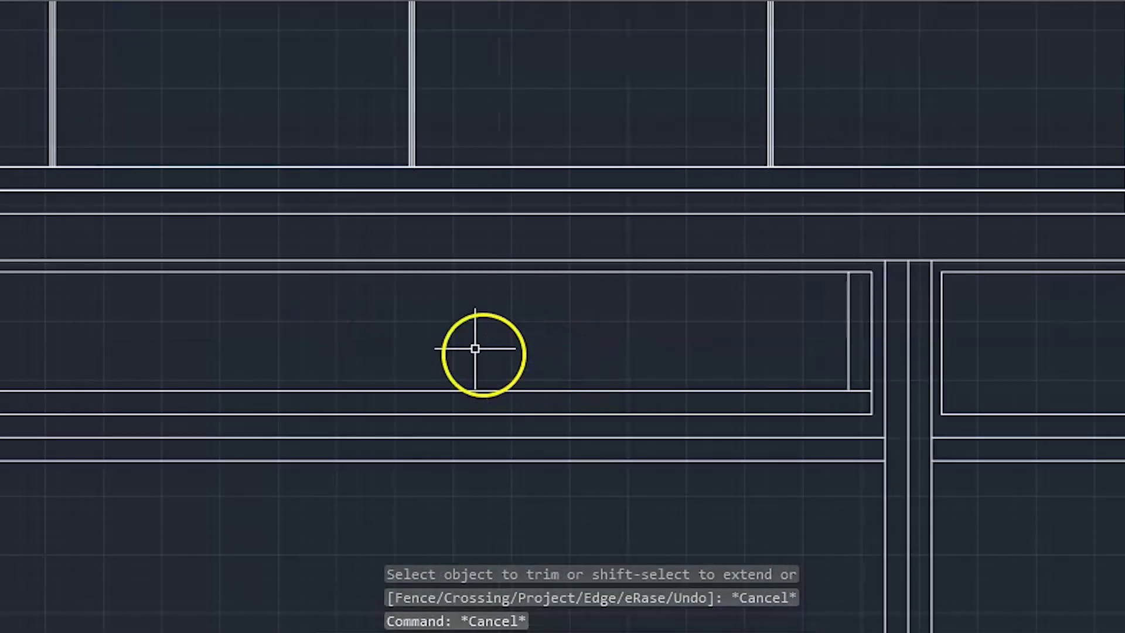
middle_drag(474, 349, 706, 401)
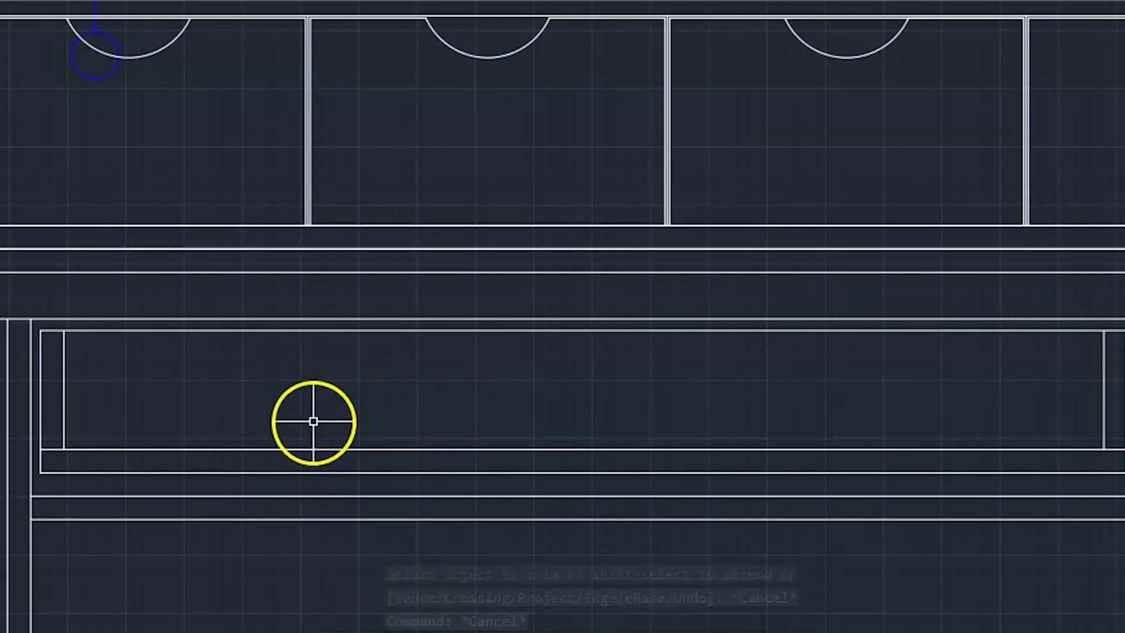
click(1115, 461)
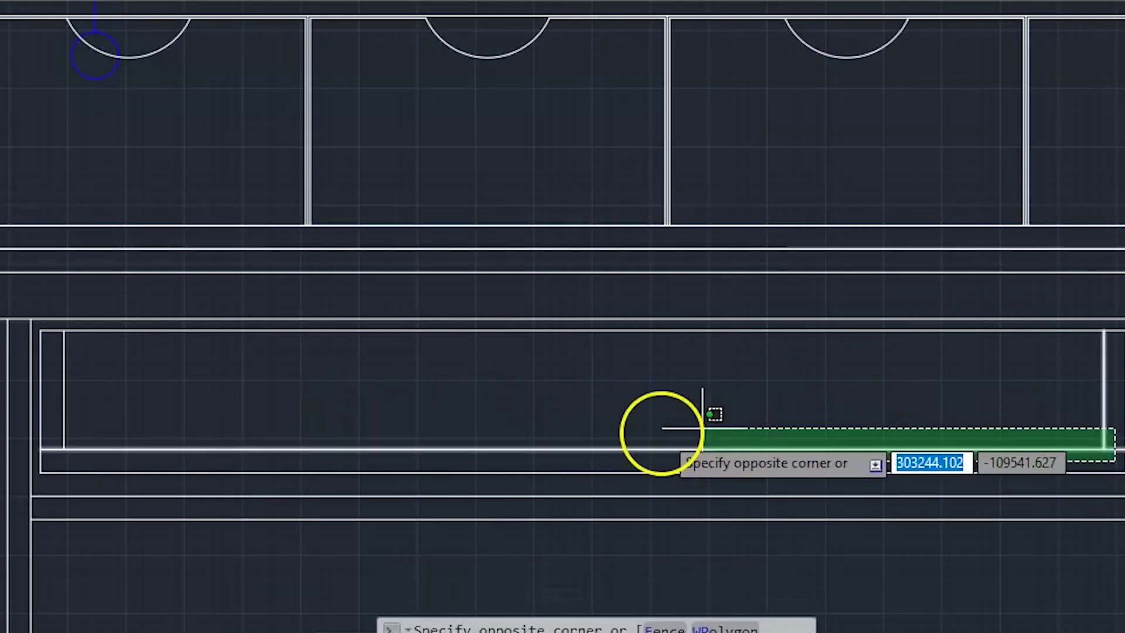
click(51, 364)
key(Delete)
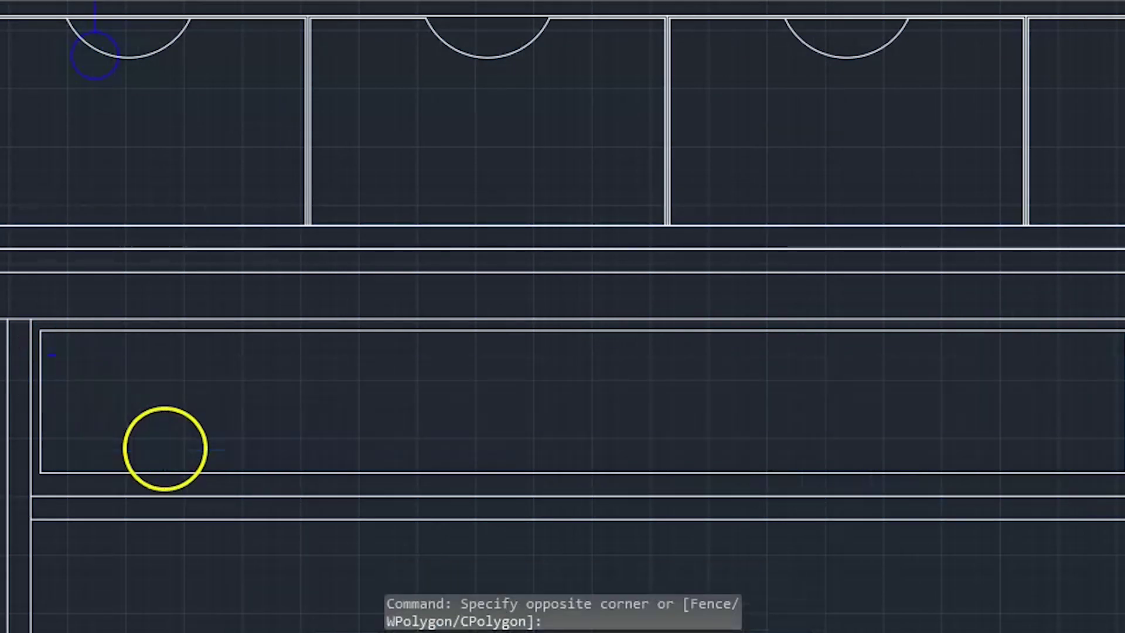
Examine the internal View C elevation, checking the refrigerator surround's shelves, side panels and dimensions against the undimensioned base cabinets.
scroll(301, 466, down, 8)
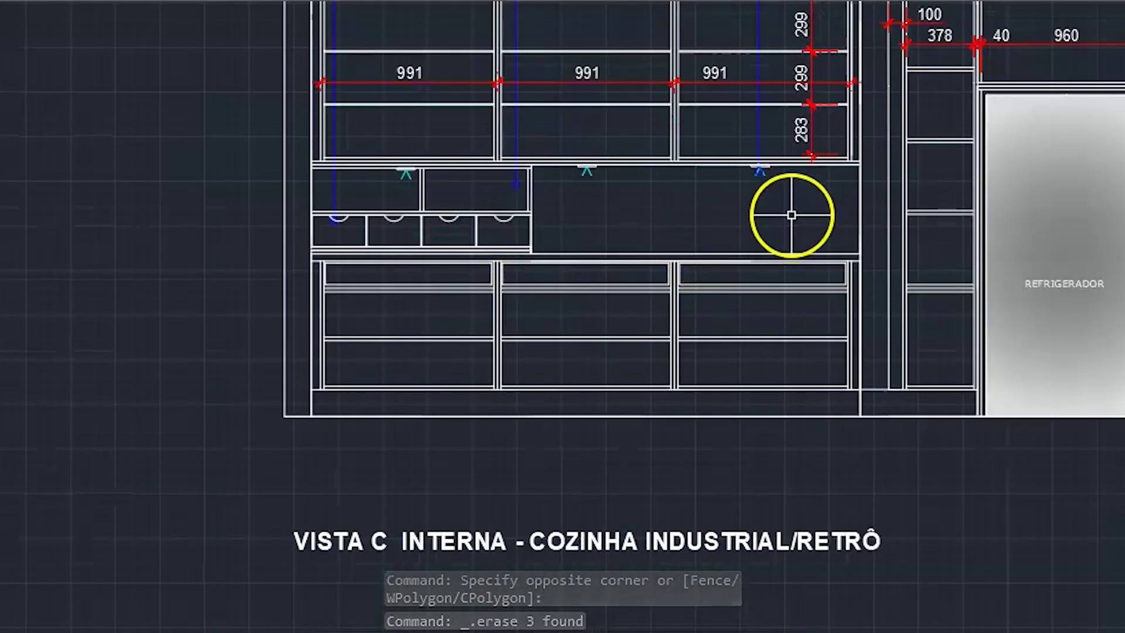
mouse_move(791, 216)
middle_down()
mouse_move(603, 281)
mouse_move(445, 287)
middle_up()
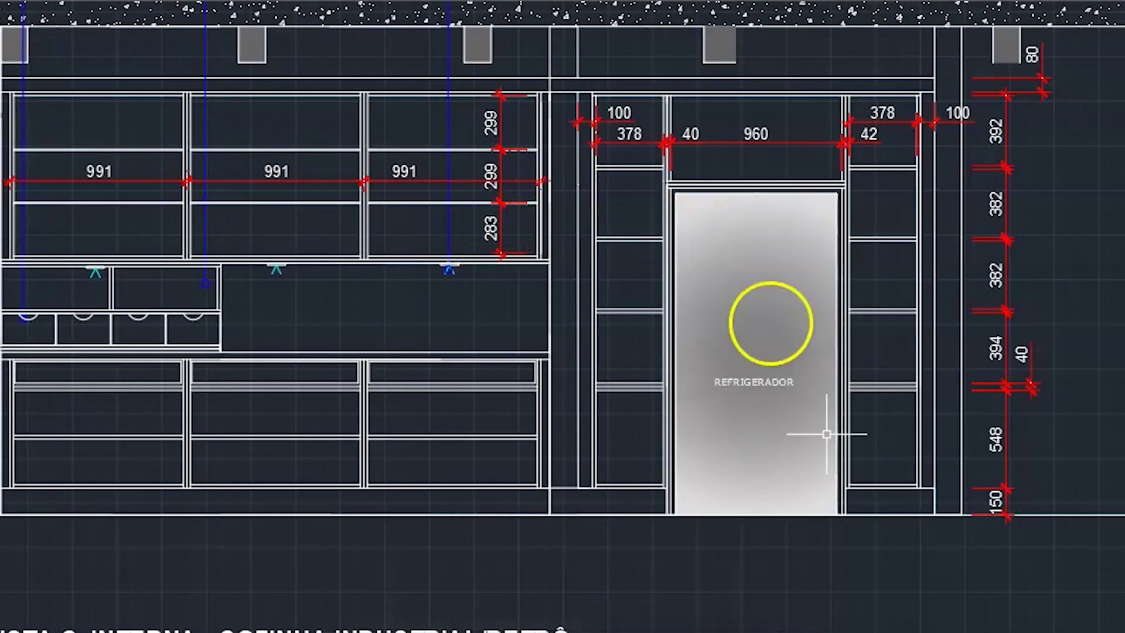
scroll(587, 232, up, 6)
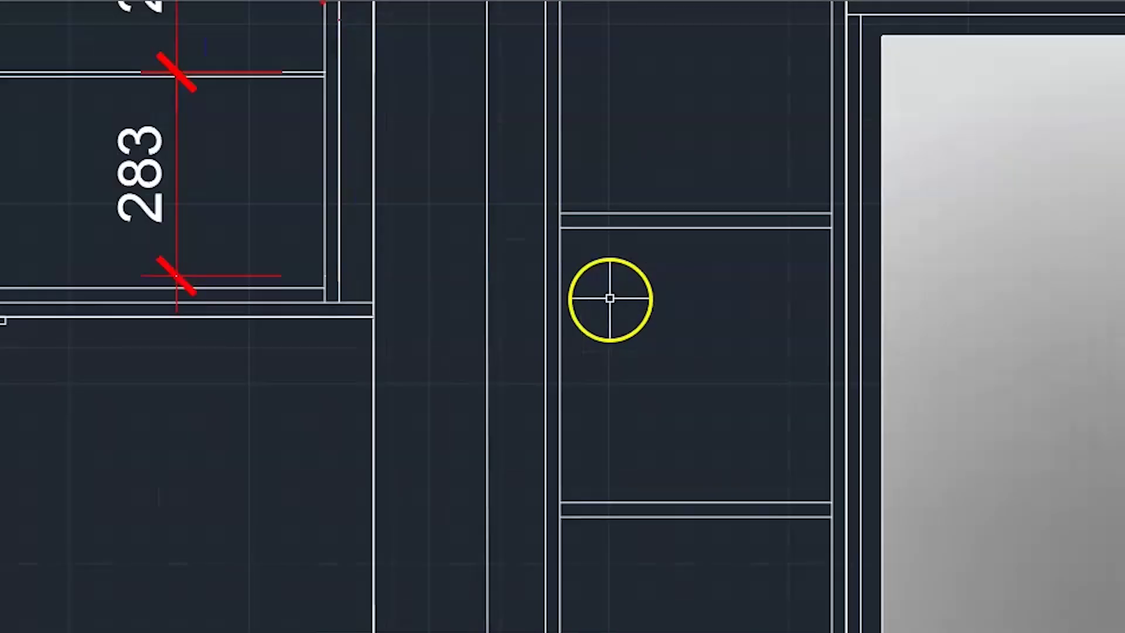
scroll(556, 339, down, 4)
middle_drag(1038, 345, 724, 259)
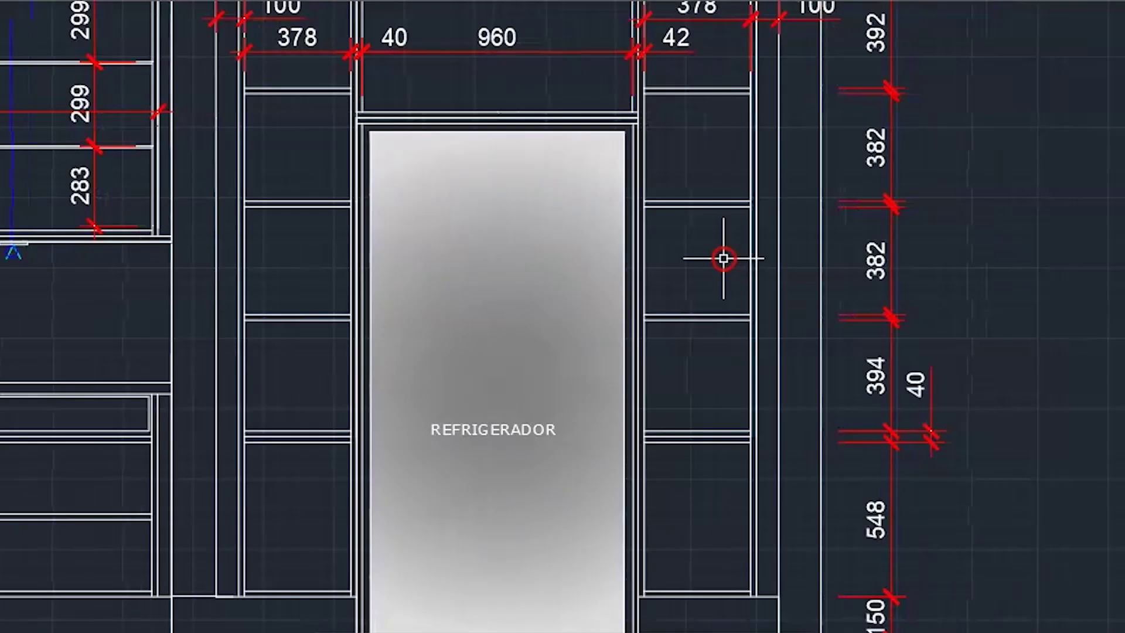
scroll(679, 368, down, 2)
scroll(683, 527, up, 6)
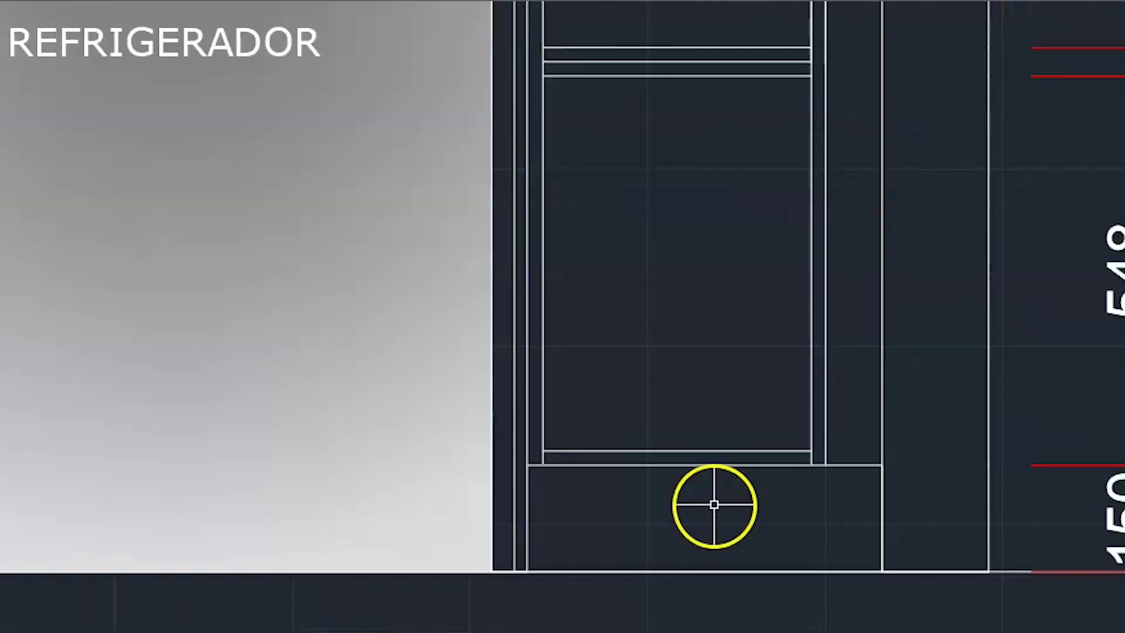
scroll(643, 449, down, 2)
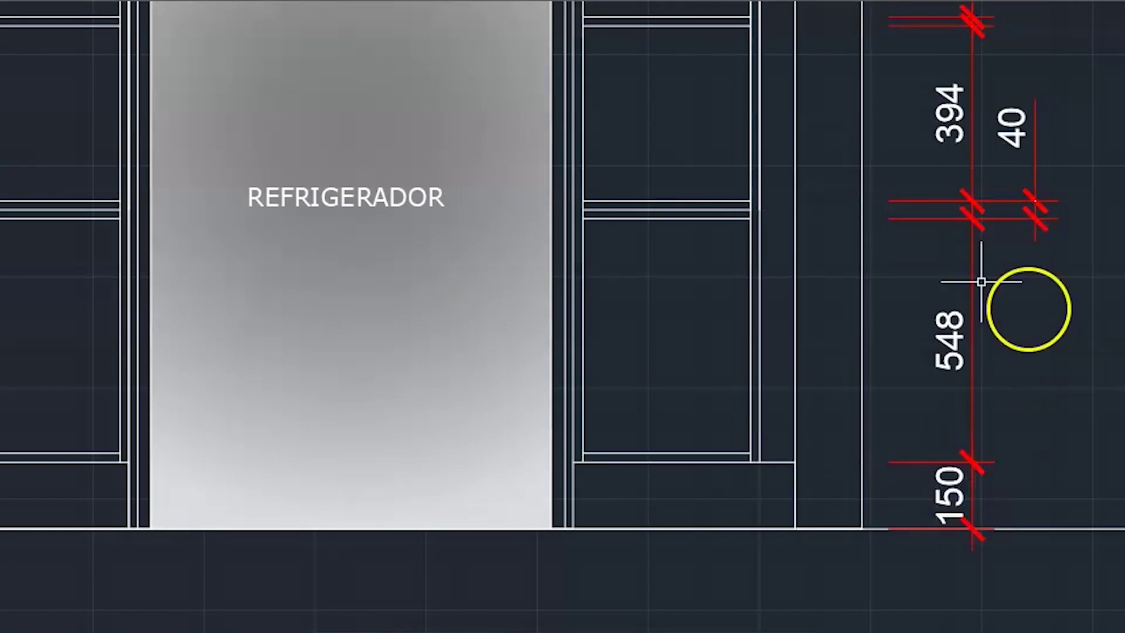
scroll(981, 282, down, 3)
mouse_move(773, 105)
middle_down()
mouse_move(841, 337)
mouse_move(920, 310)
mouse_move(735, 217)
middle_up()
scroll(736, 217, down, 2)
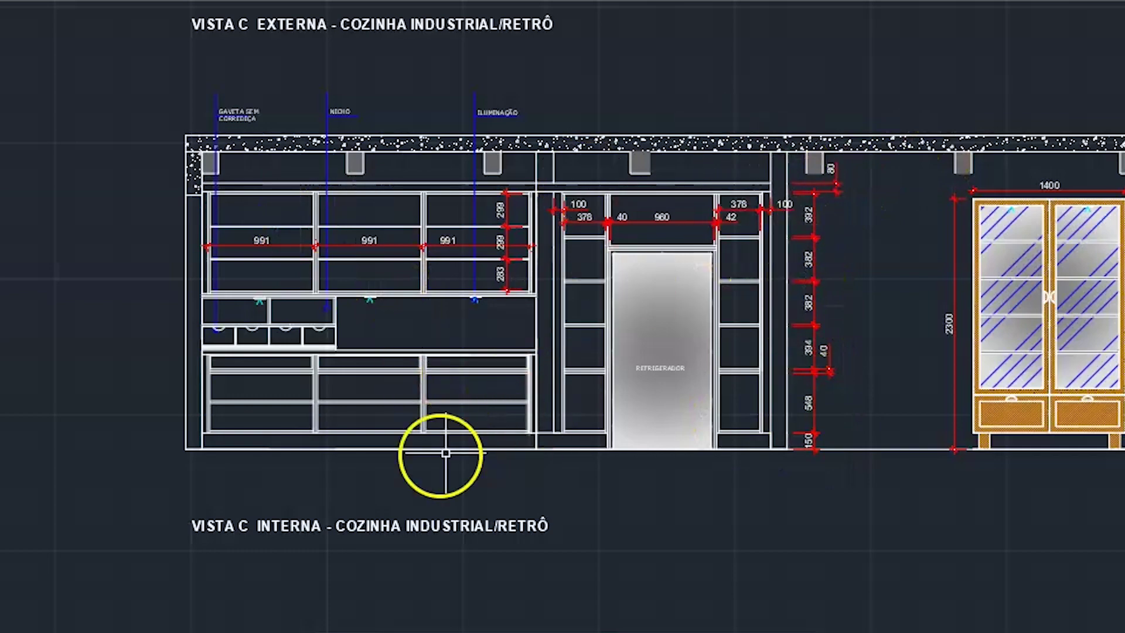
scroll(565, 459, down, 2)
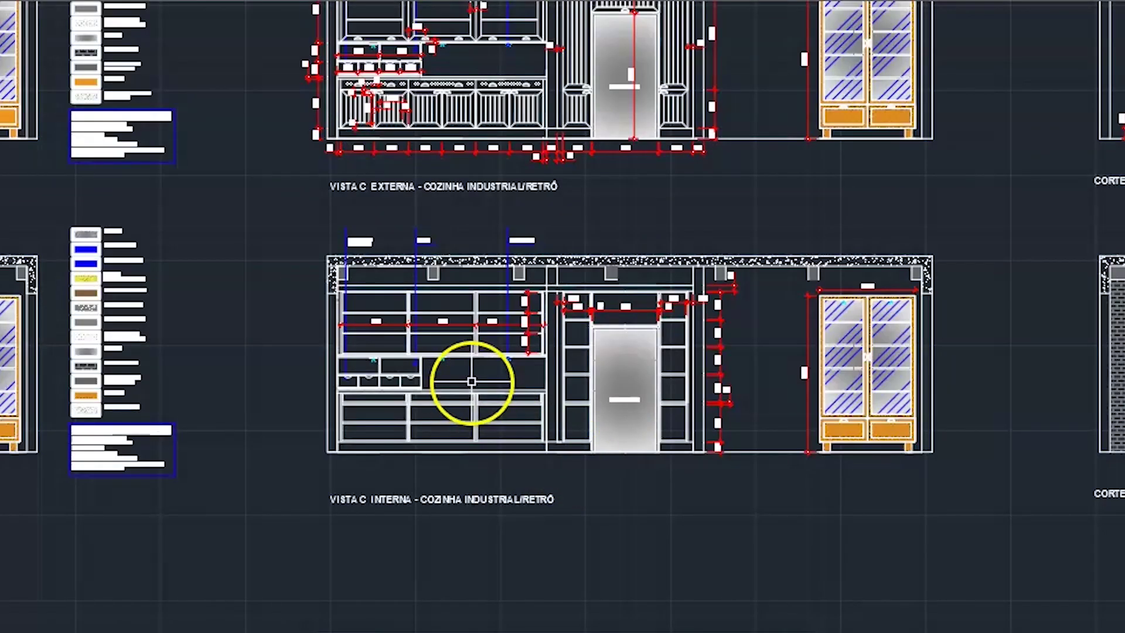
Add a vertical linear dimension for the plinth height below the middle base cabinet in the internal View C elevation.
scroll(419, 417, up, 7)
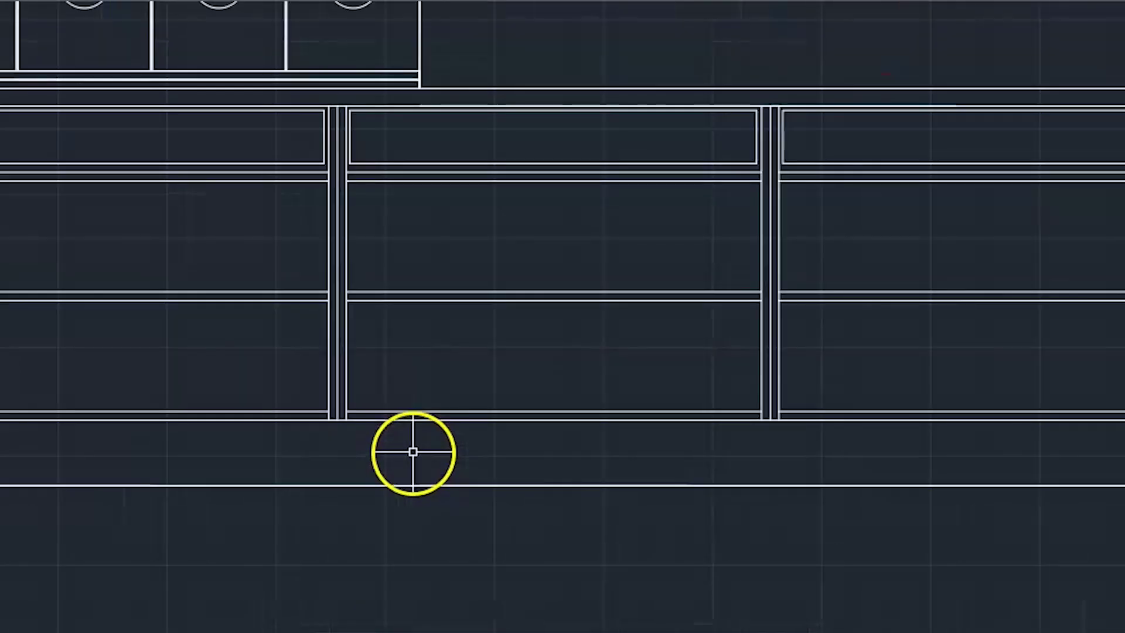
click(373, 1)
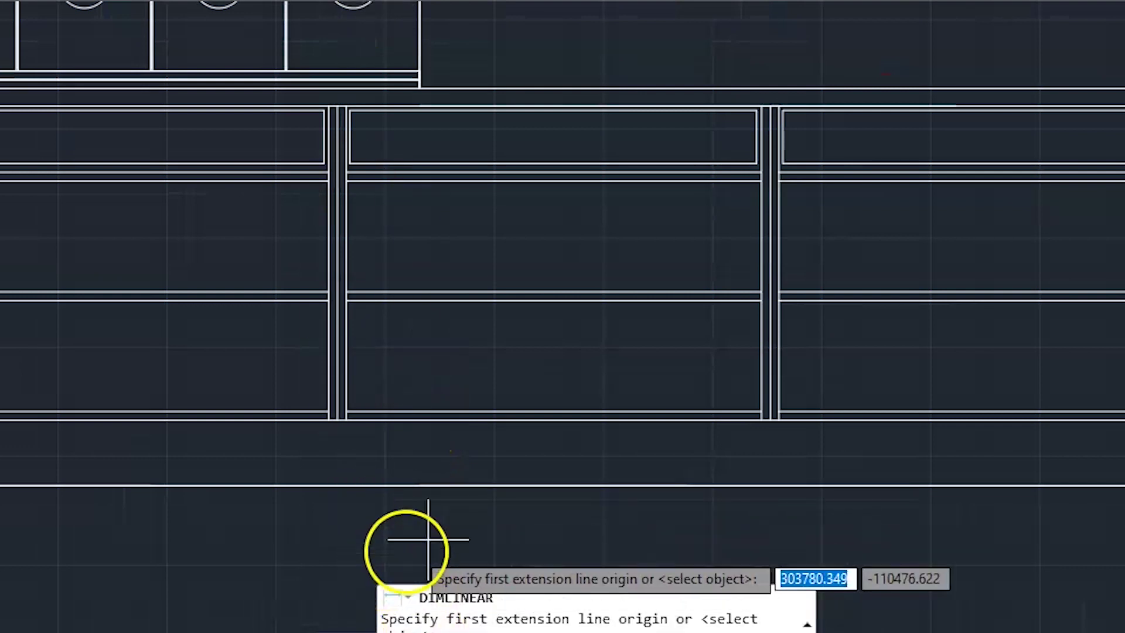
click(550, 489)
scroll(565, 452, up, 6)
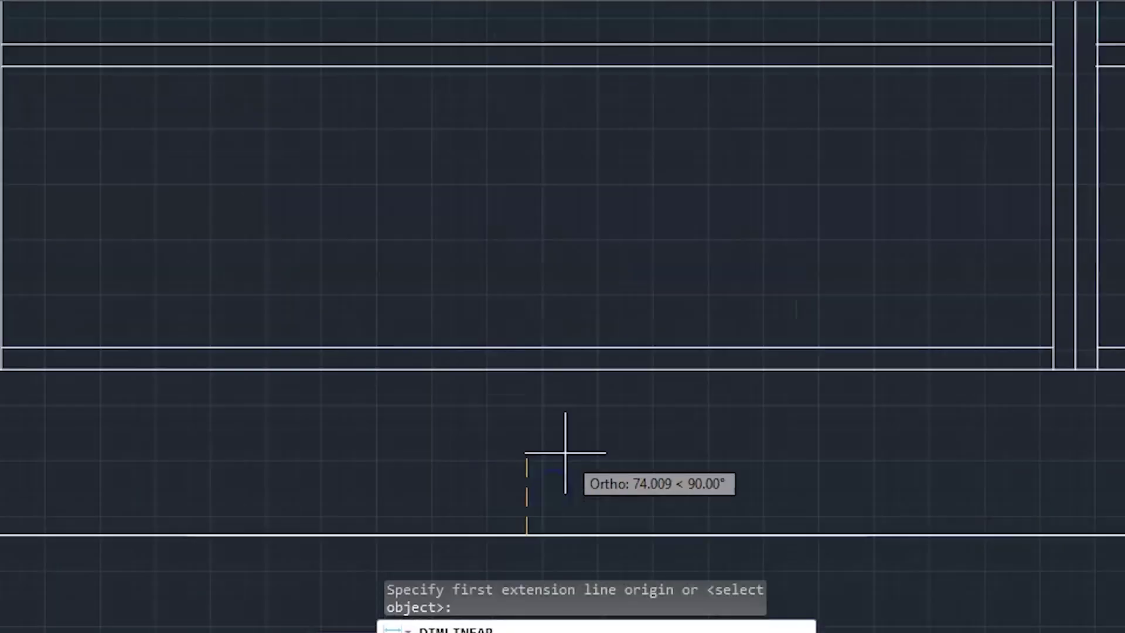
click(527, 312)
click(561, 320)
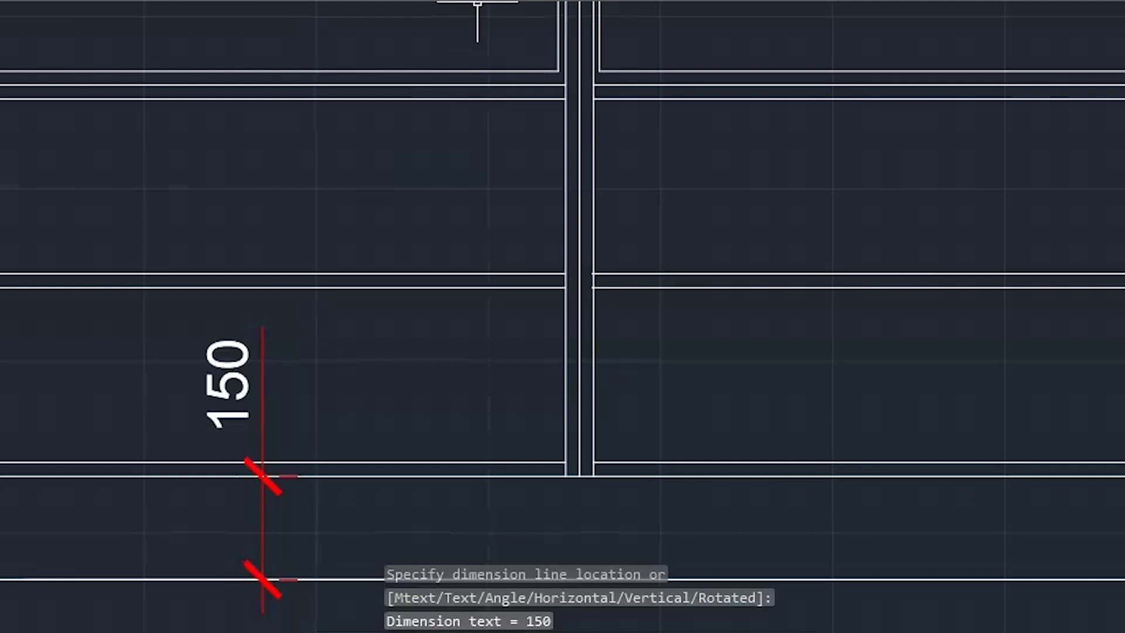
Dimension the middle base cabinet's lower section vertically, from the top of the plinth to the underside of the middle shelf.
key(Return)
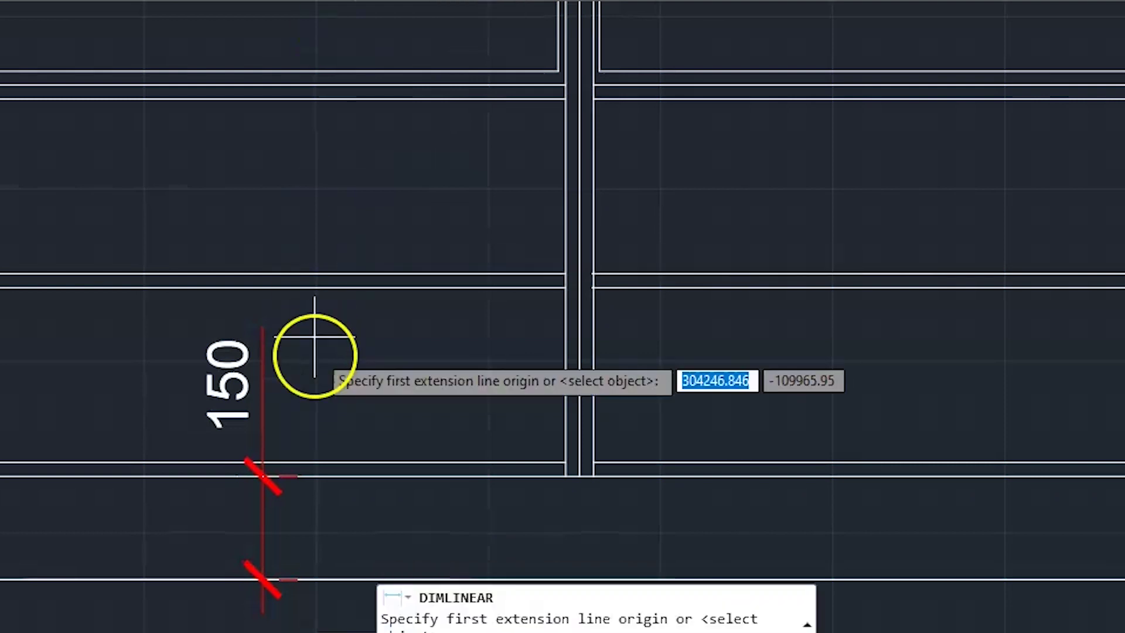
click(238, 476)
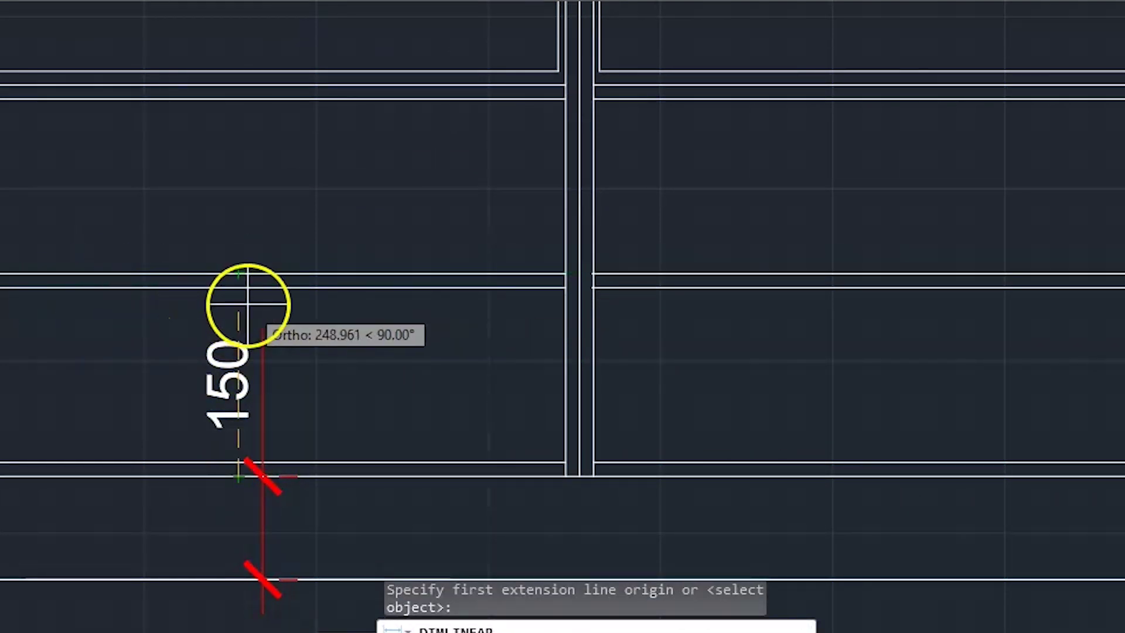
click(239, 287)
click(80, 317)
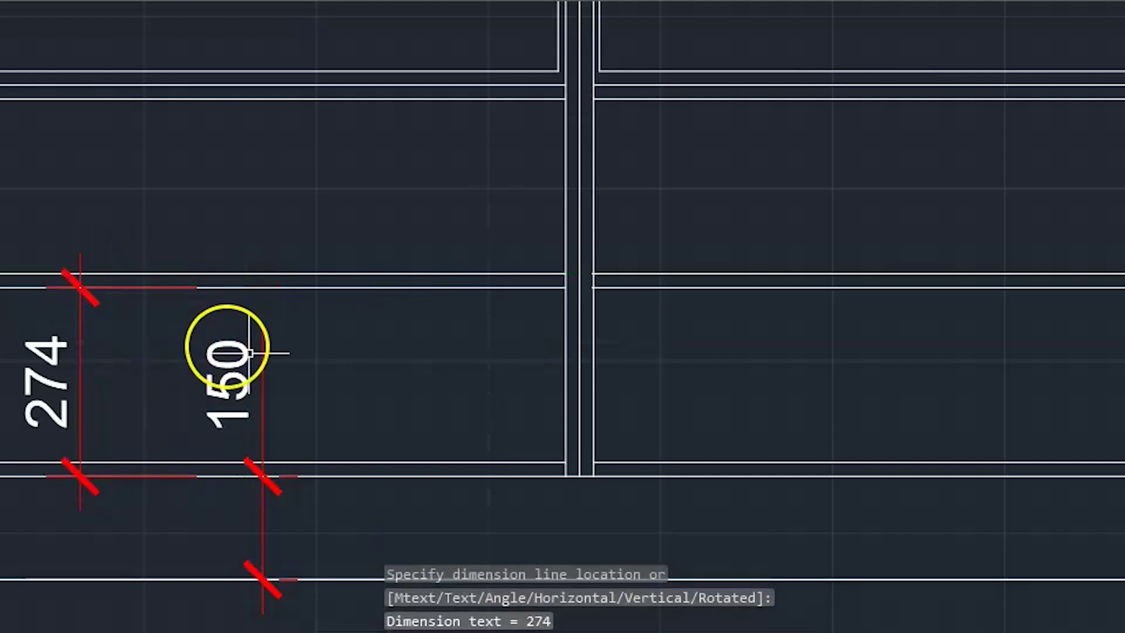
Dimension the middle base cabinet's upper section vertically, from the underside of the middle shelf to the underside of the shelf below the drawer.
mouse_move(226, 352)
middle_down()
mouse_move(422, 410)
mouse_move(482, 372)
middle_up()
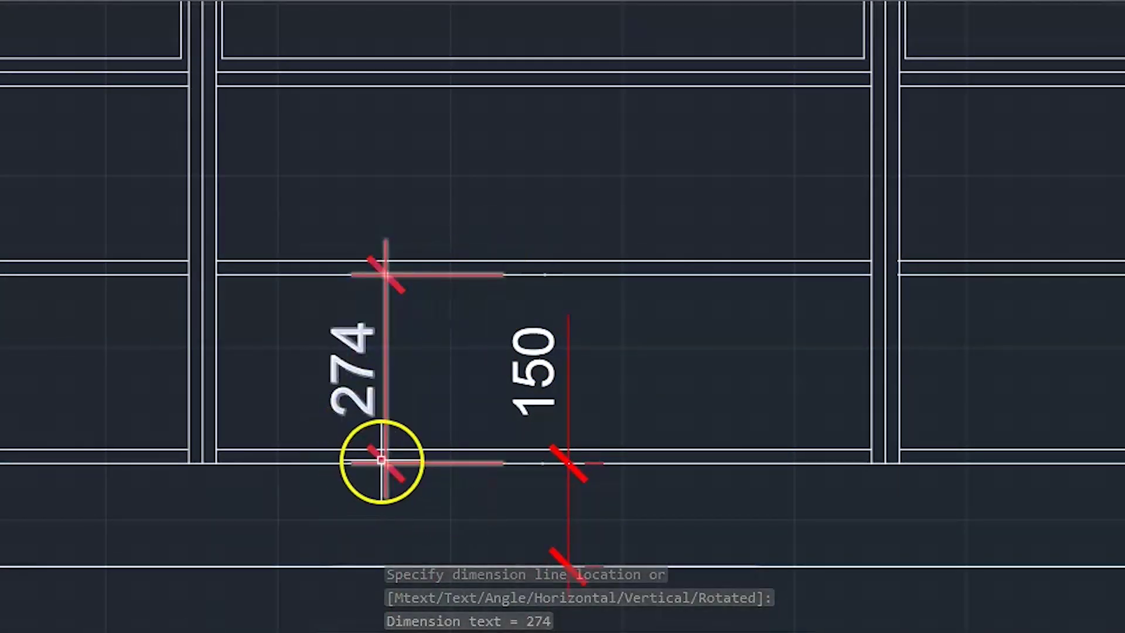
middle_drag(643, 107, 610, 195)
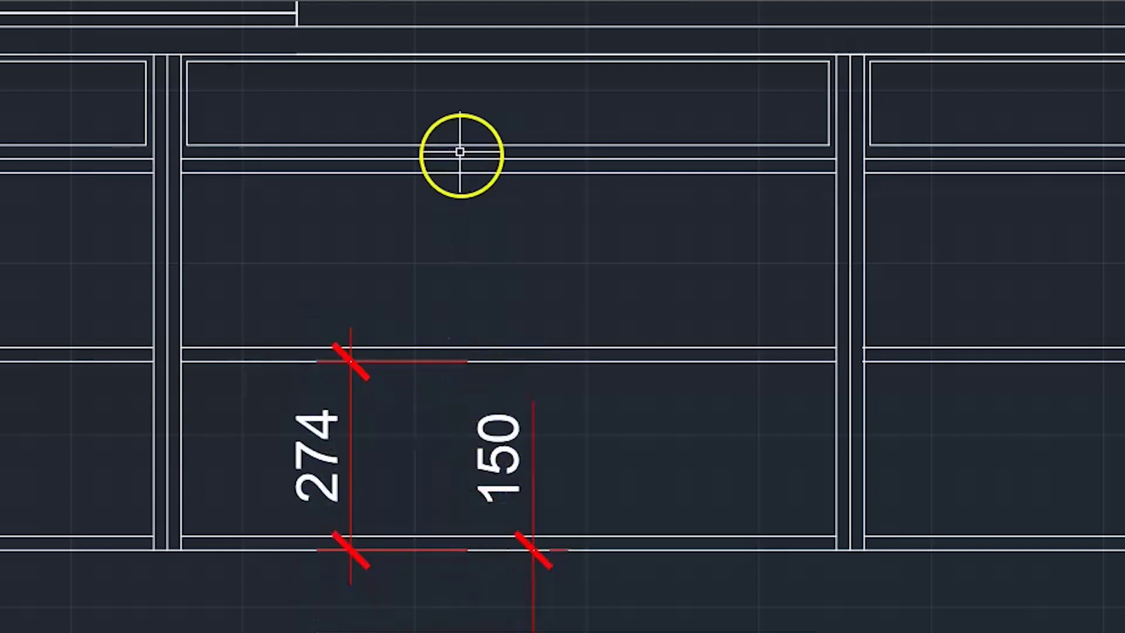
key(Return)
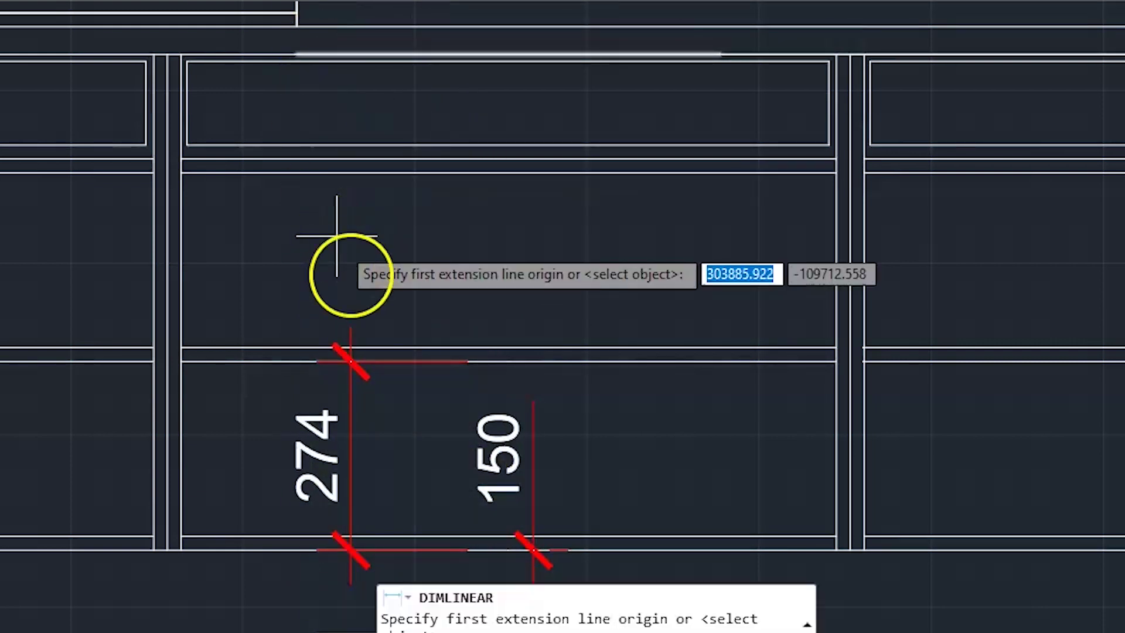
click(350, 362)
scroll(343, 163, up, 2)
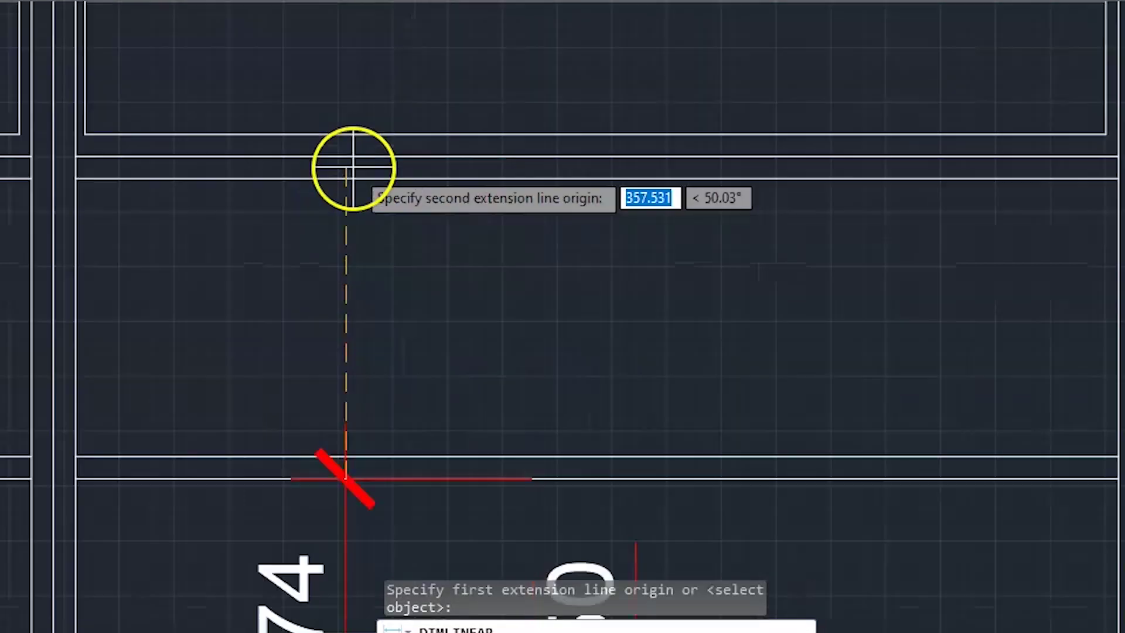
click(504, 177)
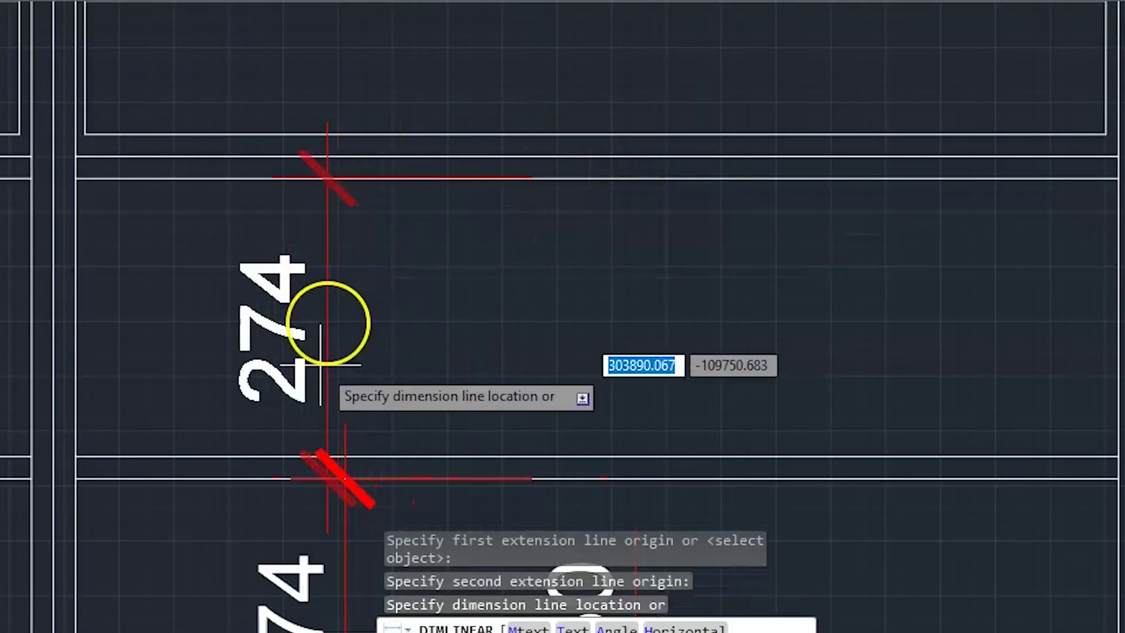
click(315, 432)
key(Escape)
scroll(414, 262, down, 4)
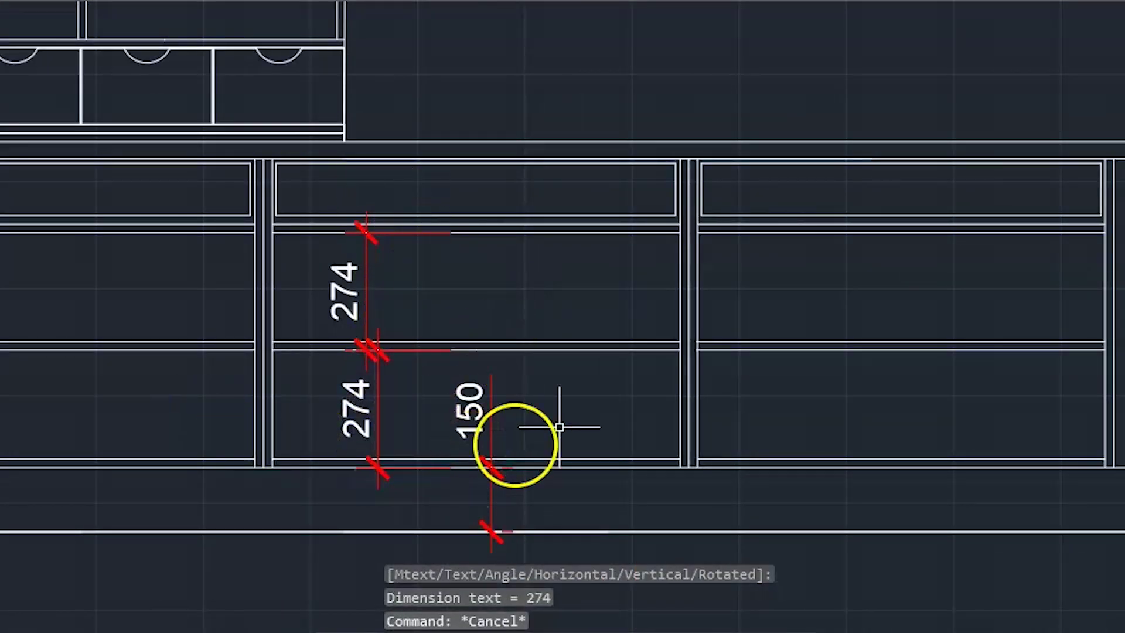
Align the upper section's vertical dimension line with the lower section's dimension line in the middle base cabinet.
scroll(344, 307, up, 4)
scroll(392, 382, down, 2)
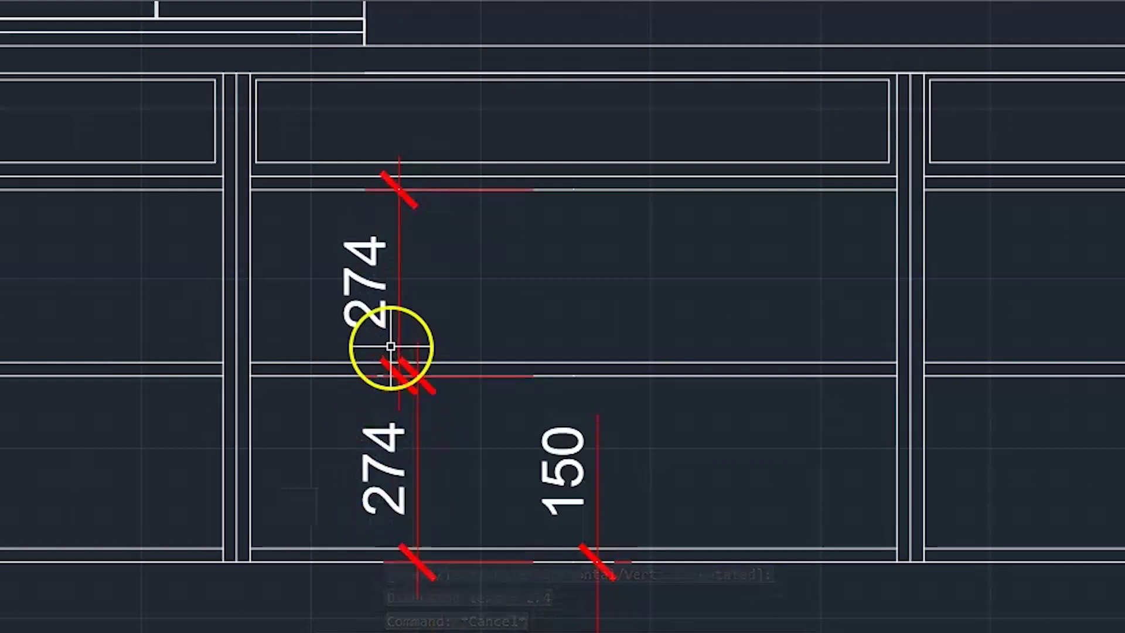
scroll(417, 292, down, 2)
click(297, 251)
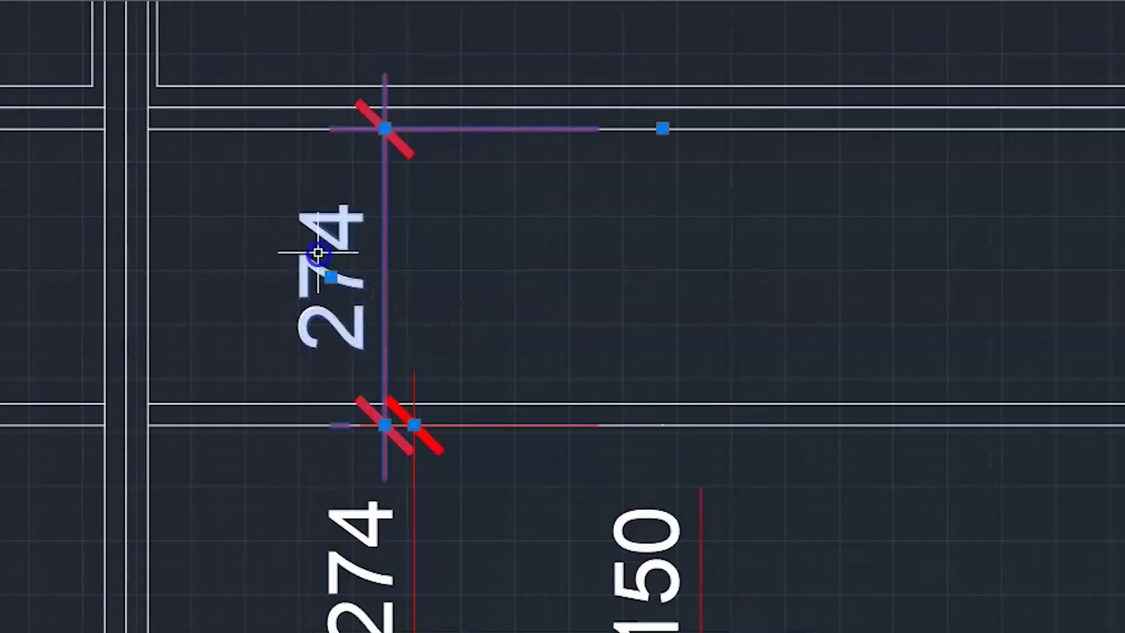
click(407, 470)
scroll(408, 470, up, 8)
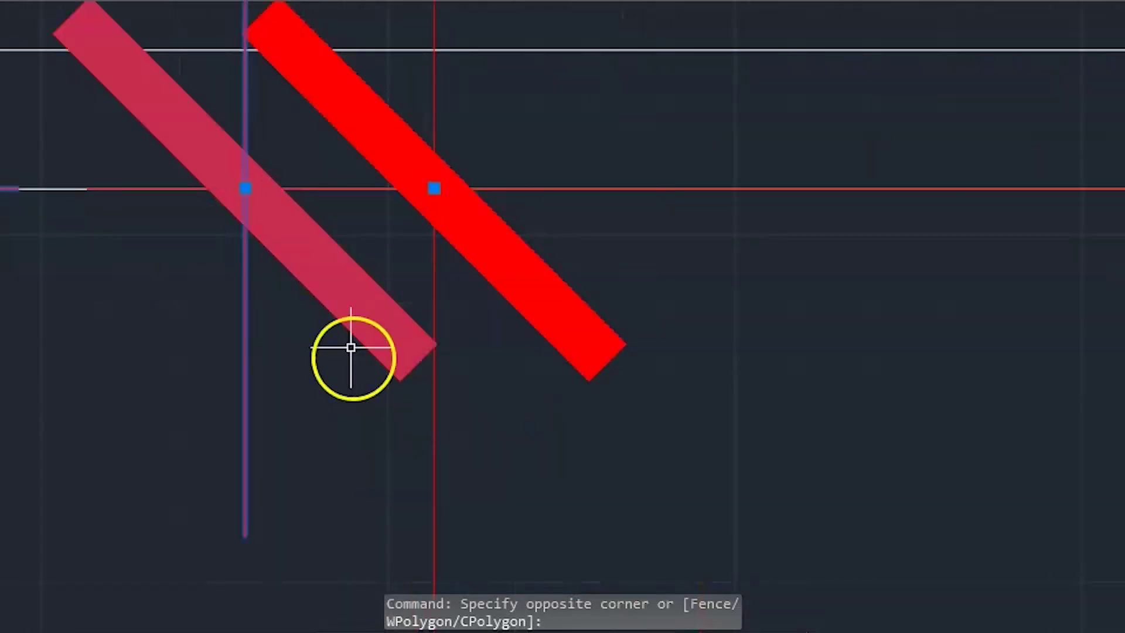
click(246, 188)
scroll(294, 321, down, 5)
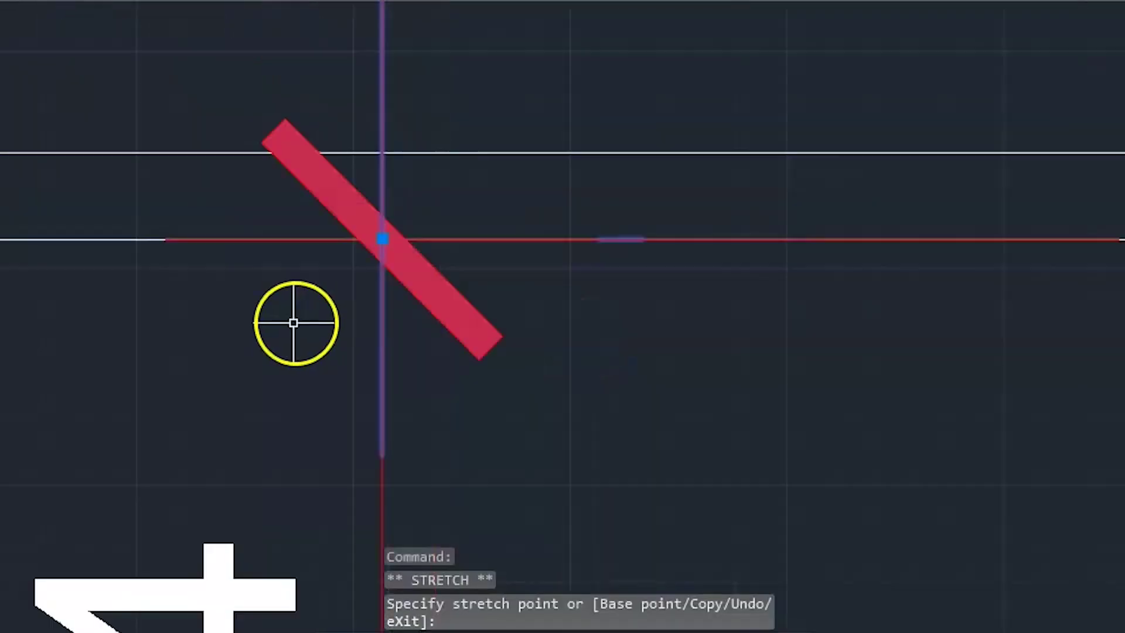
key(Escape)
scroll(422, 284, up, 6)
key(Escape)
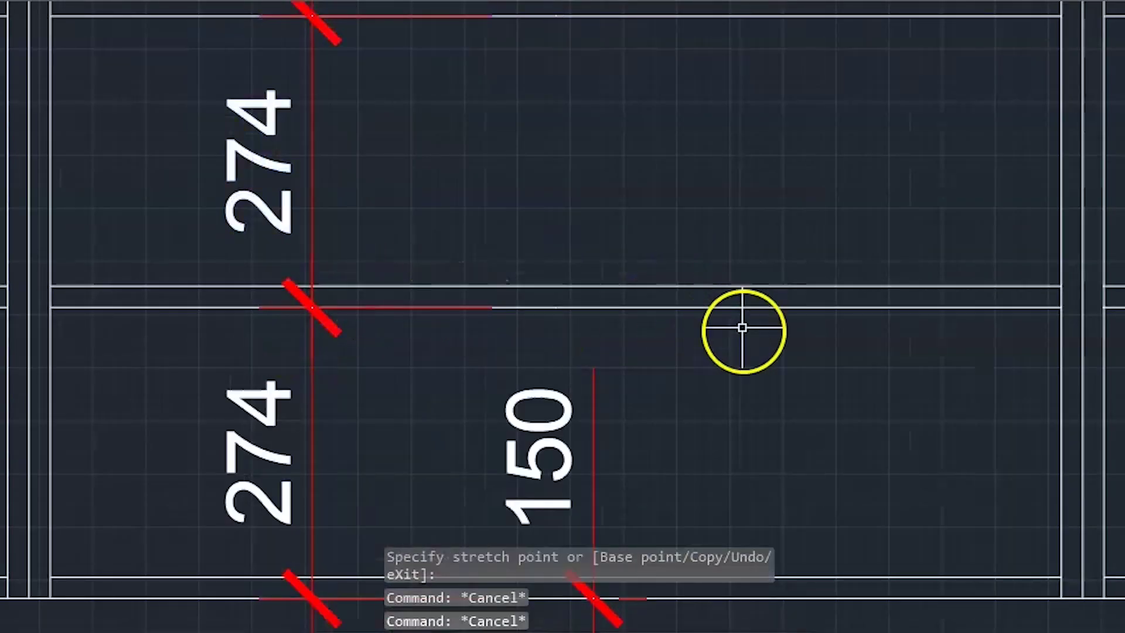
Examine the middle base cabinet's shelf lines against the extension lines of its vertical dimensions, up to the drawer box.
scroll(768, 302, up, 2)
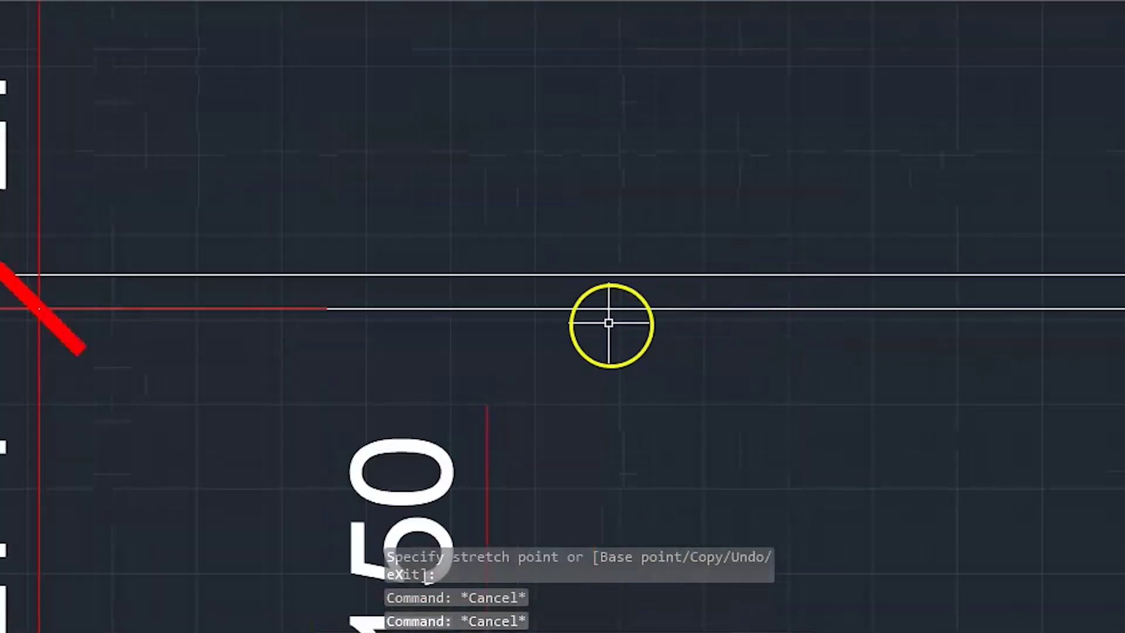
scroll(606, 320, down, 2)
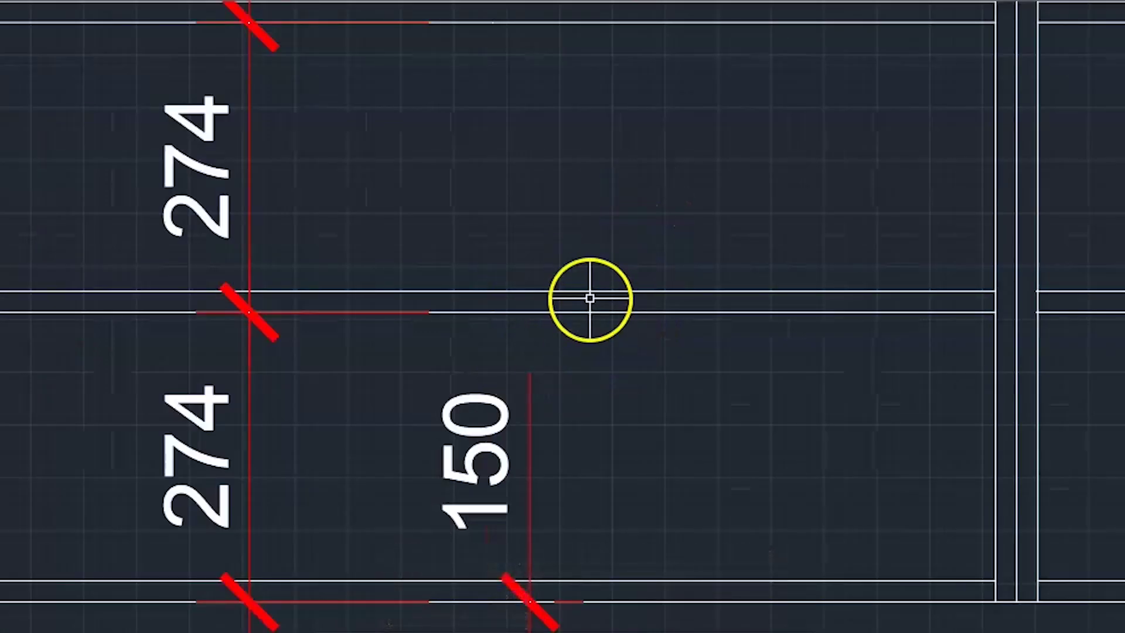
scroll(590, 297, down, 4)
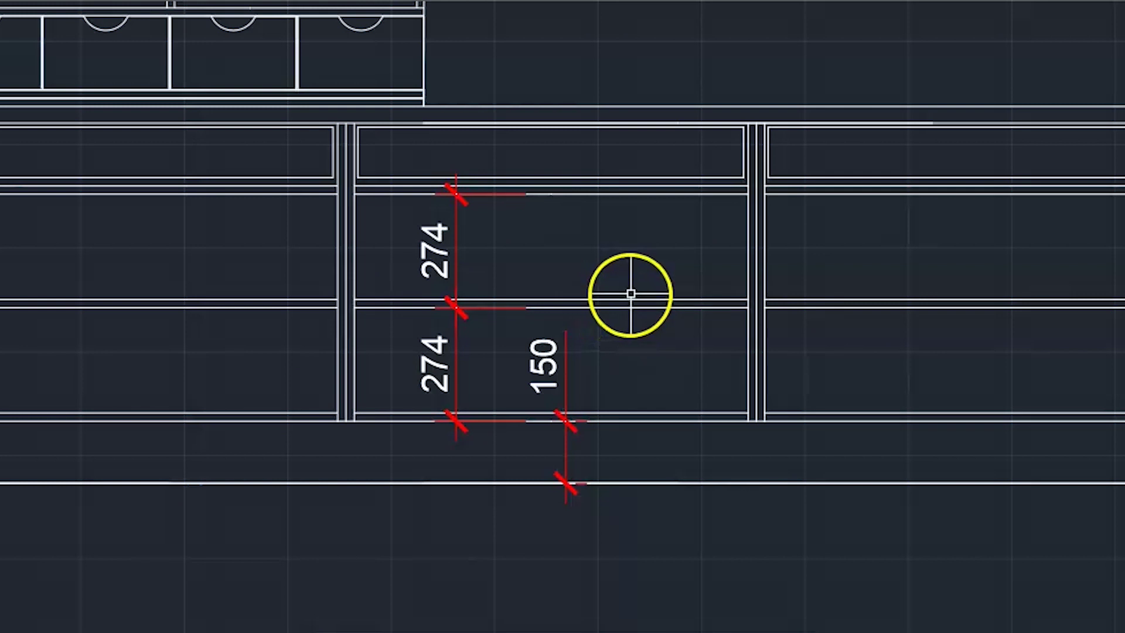
scroll(630, 294, down, 3)
scroll(632, 301, up, 8)
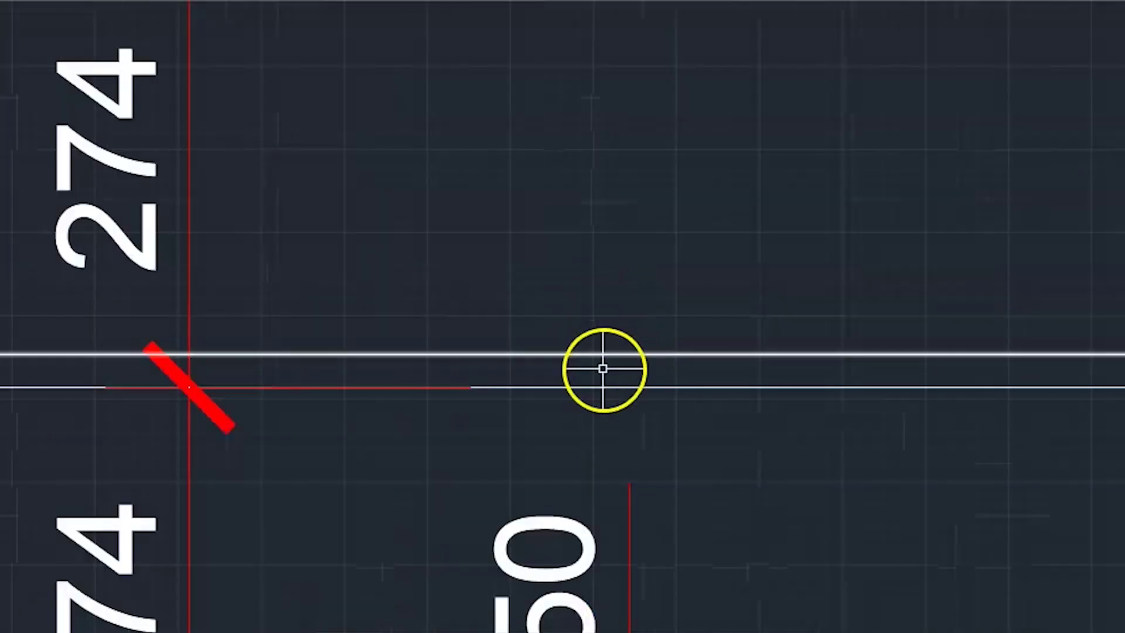
scroll(639, 360, down, 2)
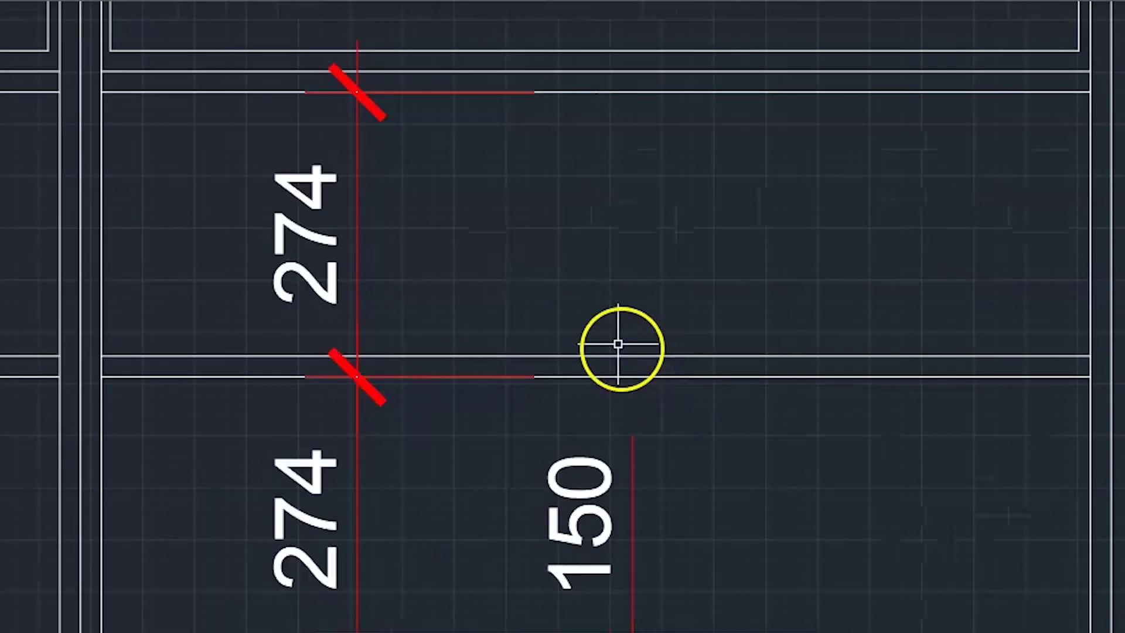
scroll(554, 199, down, 2)
middle_drag(567, 216, 527, 341)
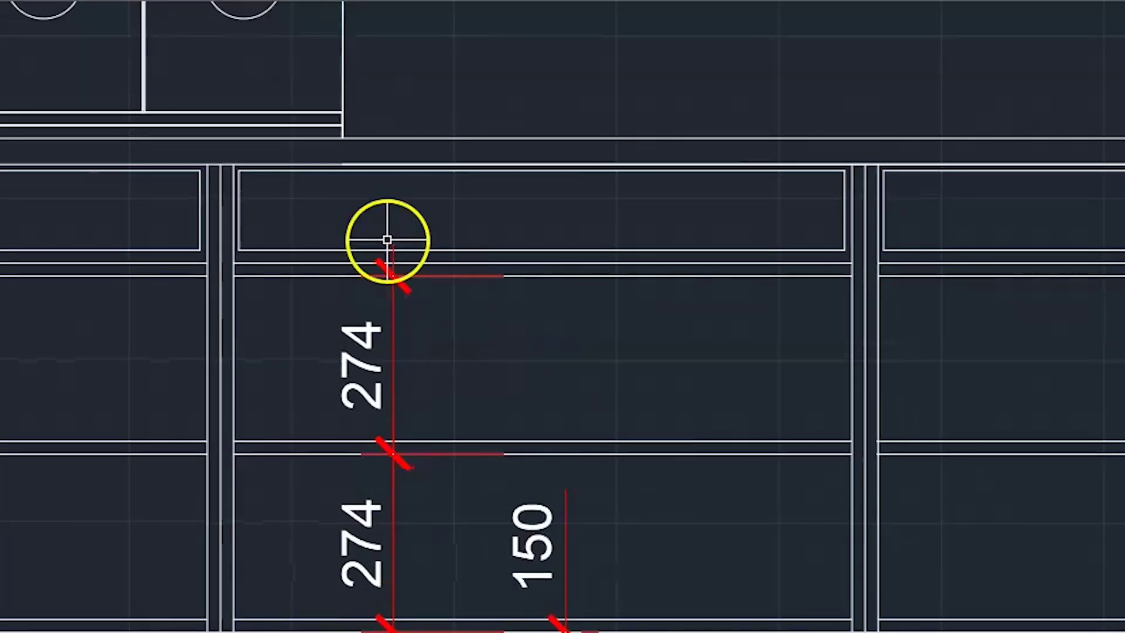
scroll(388, 257, up, 2)
scroll(421, 297, up, 3)
scroll(322, 296, down, 3)
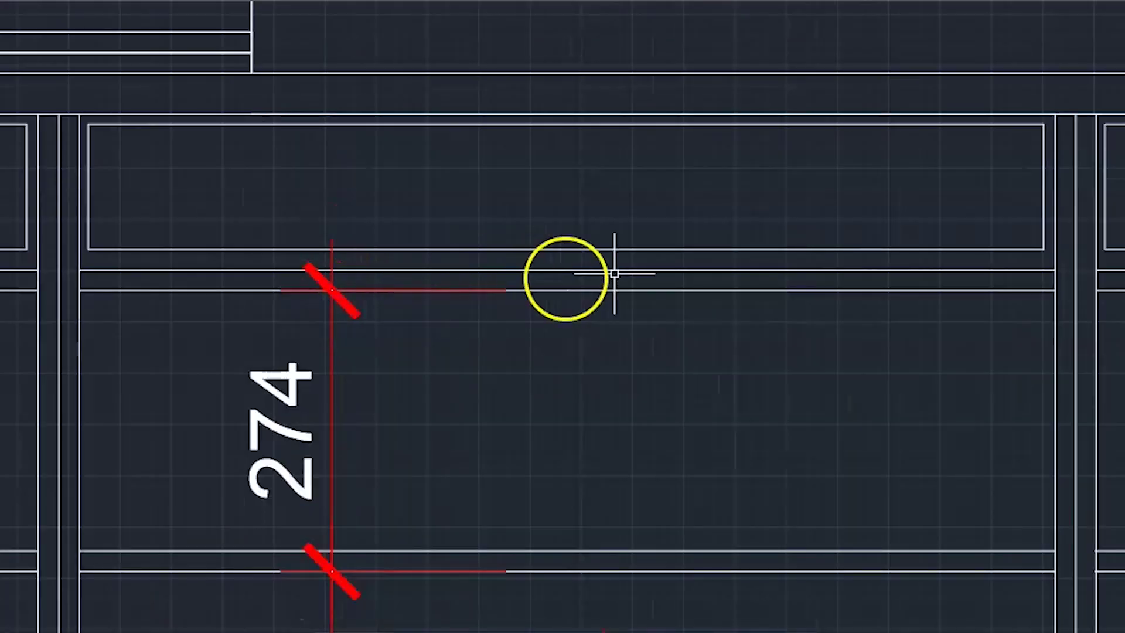
Dimension the middle base cabinet's drawer section vertically, from the underside of its shelf to the cabinet top, in line with the existing dimension chain.
click(413, 1)
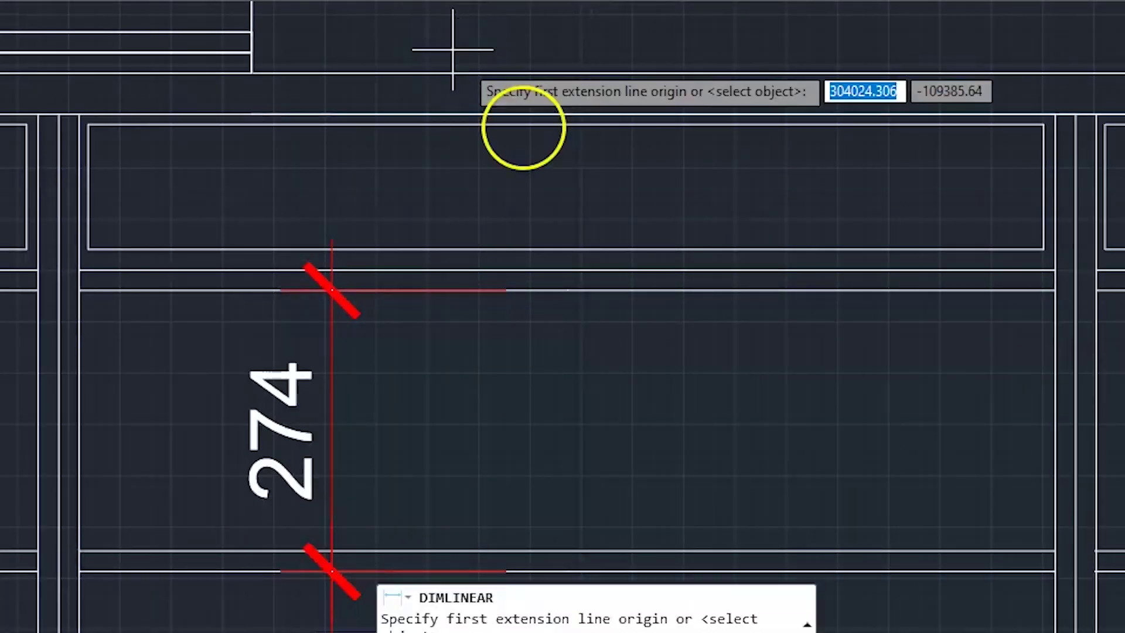
click(331, 292)
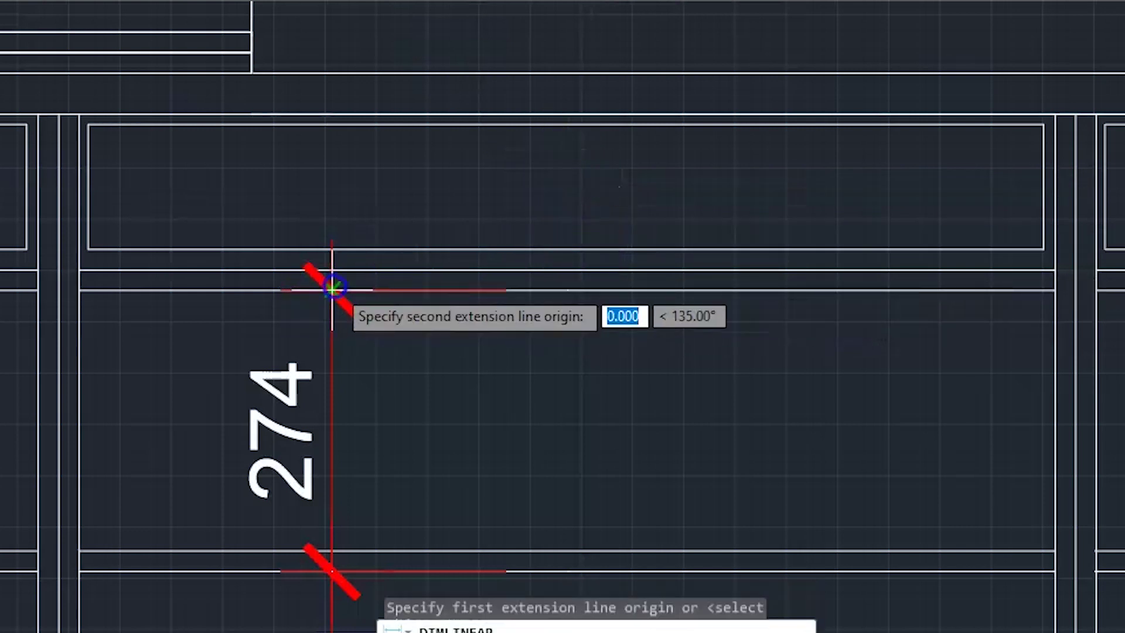
click(252, 113)
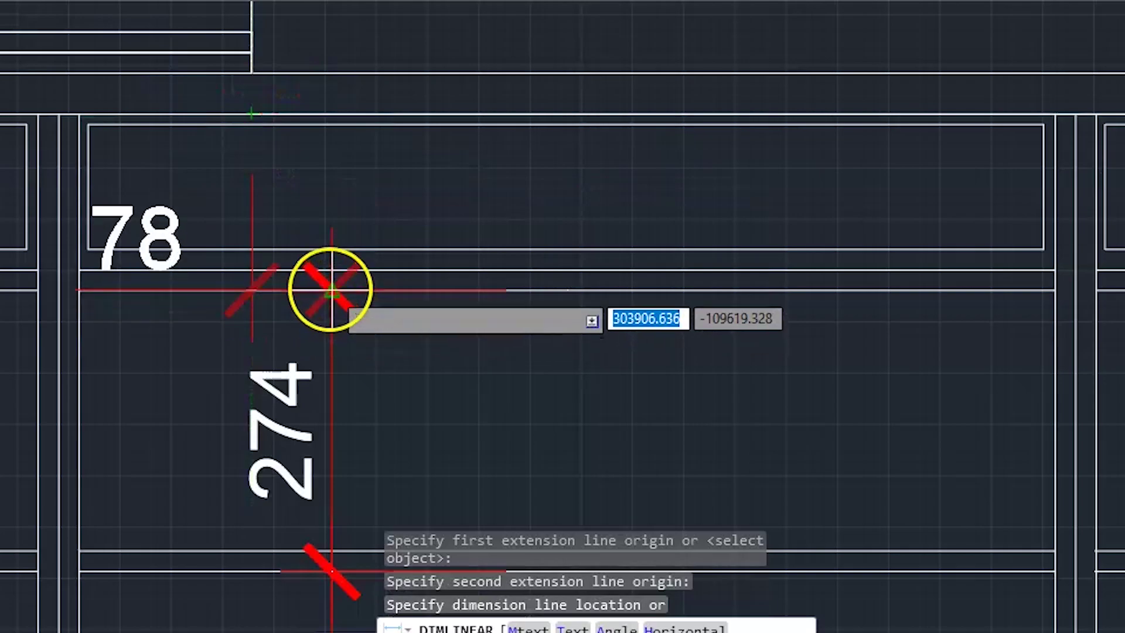
click(326, 284)
scroll(215, 422, down, 8)
click(655, 424)
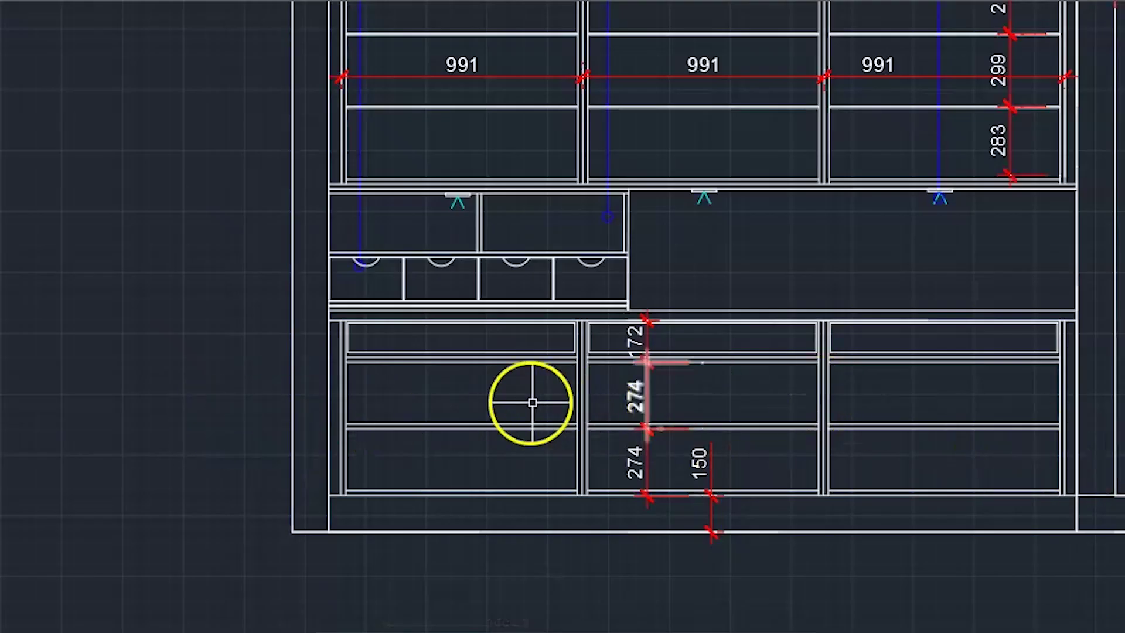
Draw a vertical reference polyline from the bottom of the first divider between the upper cabinets down past the View C title.
scroll(531, 402, down, 2)
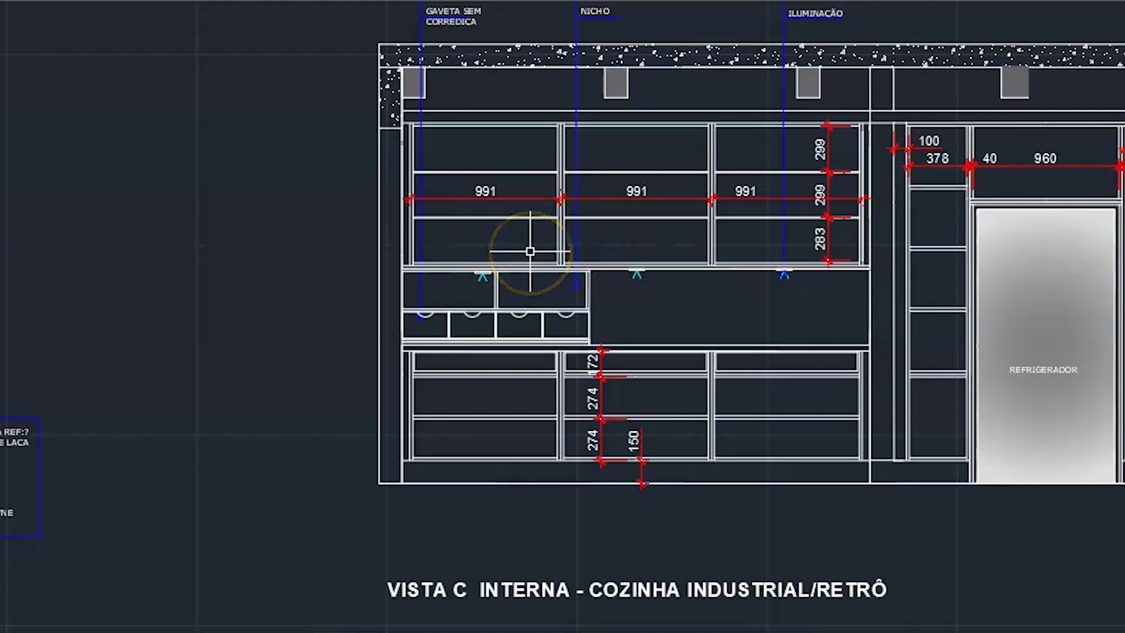
scroll(507, 192, up, 2)
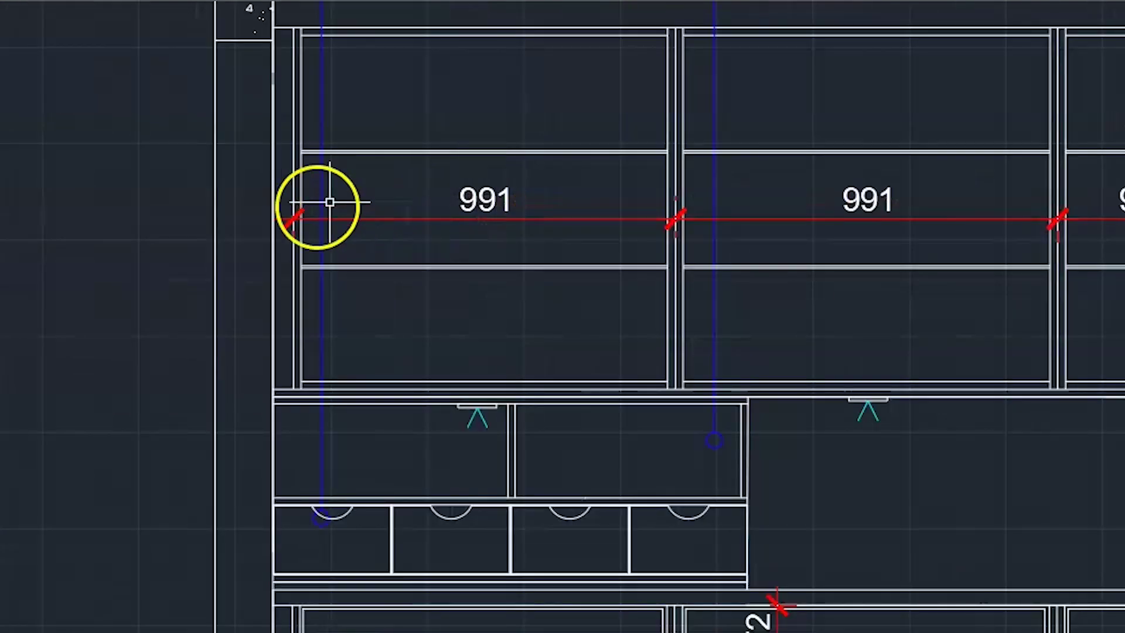
scroll(577, 279, down, 2)
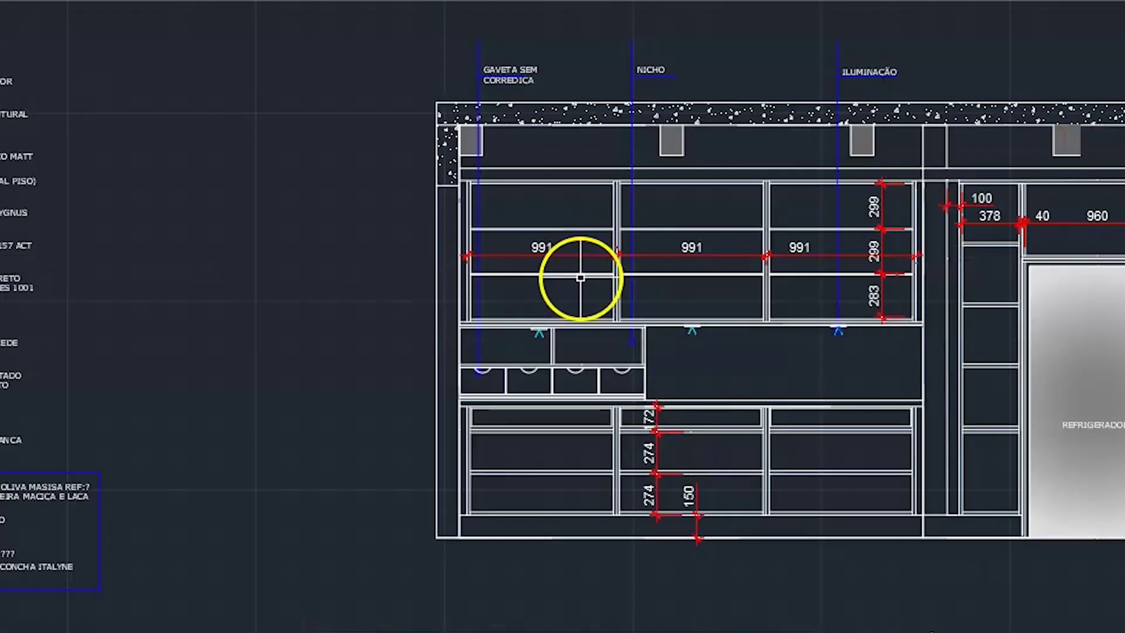
text(pl)
key(Return)
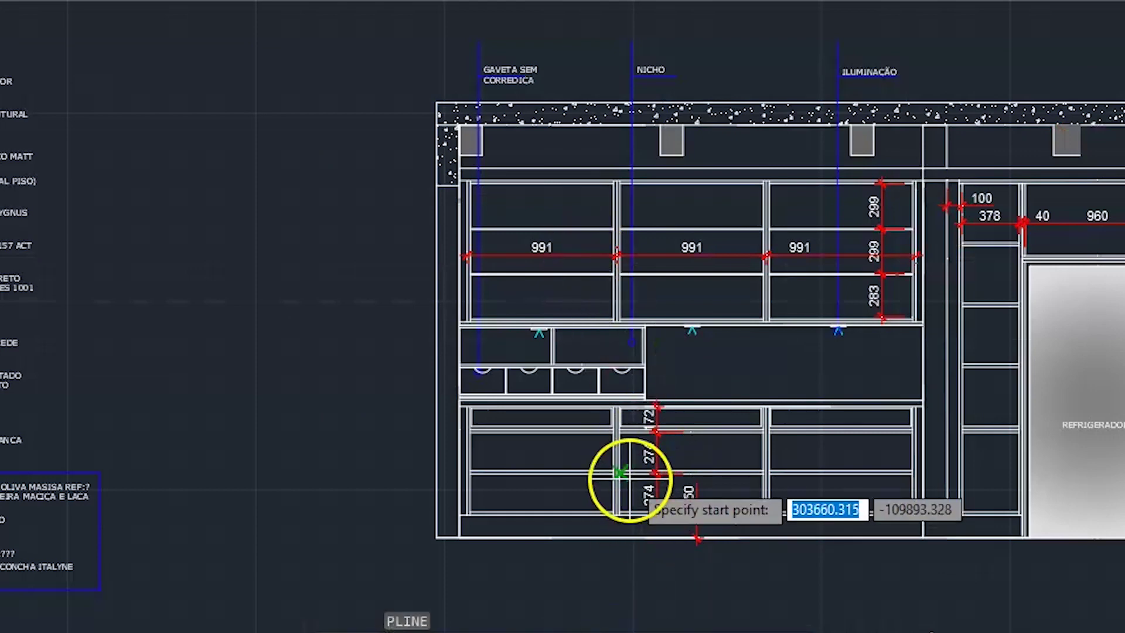
scroll(630, 387, up, 4)
scroll(563, 297, down, 1)
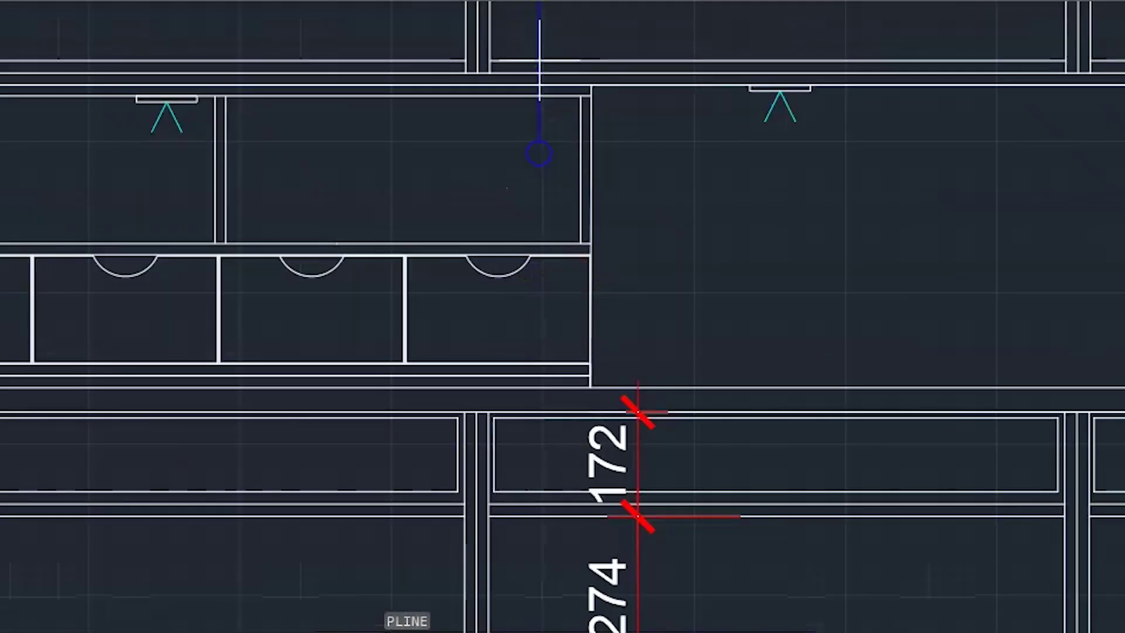
click(481, 72)
scroll(481, 72, down, 5)
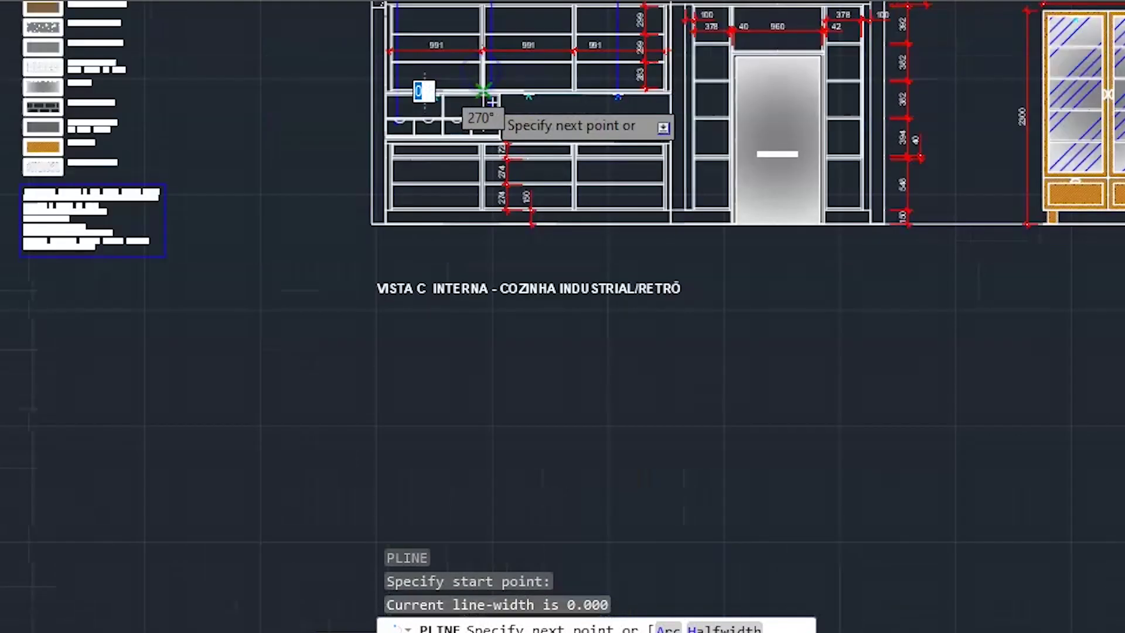
click(489, 373)
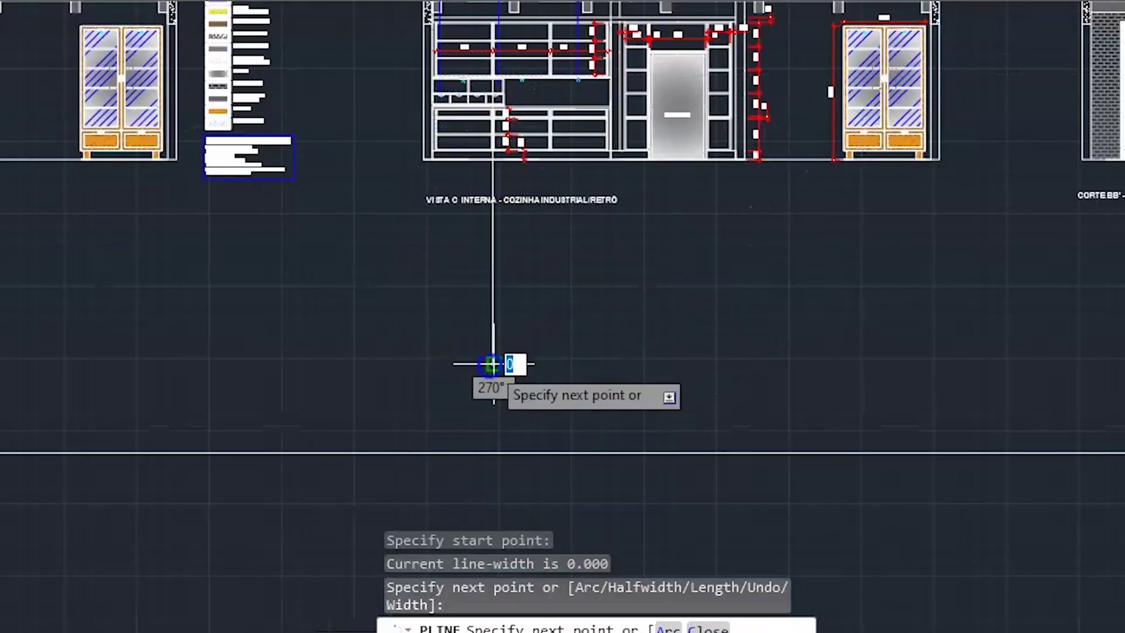
key(Escape)
Examine how the vertical reference line from the upper cabinets' divider lines up with the base cabinets' first divider.
scroll(480, 169, up, 4)
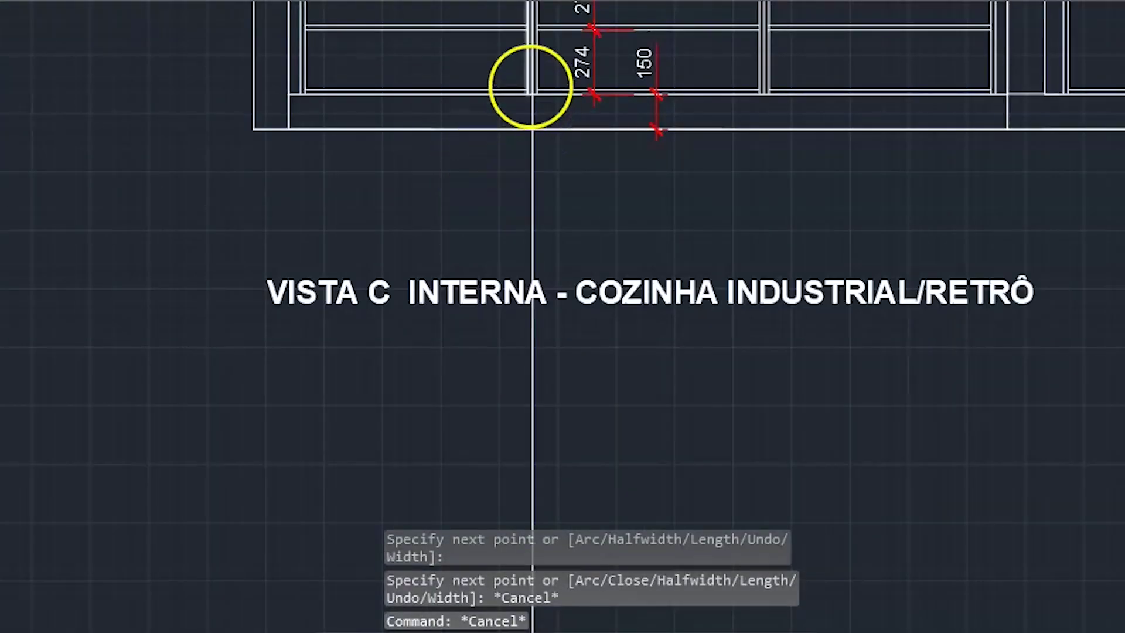
scroll(531, 86, up, 4)
scroll(515, 204, down, 2)
scroll(528, 163, up, 3)
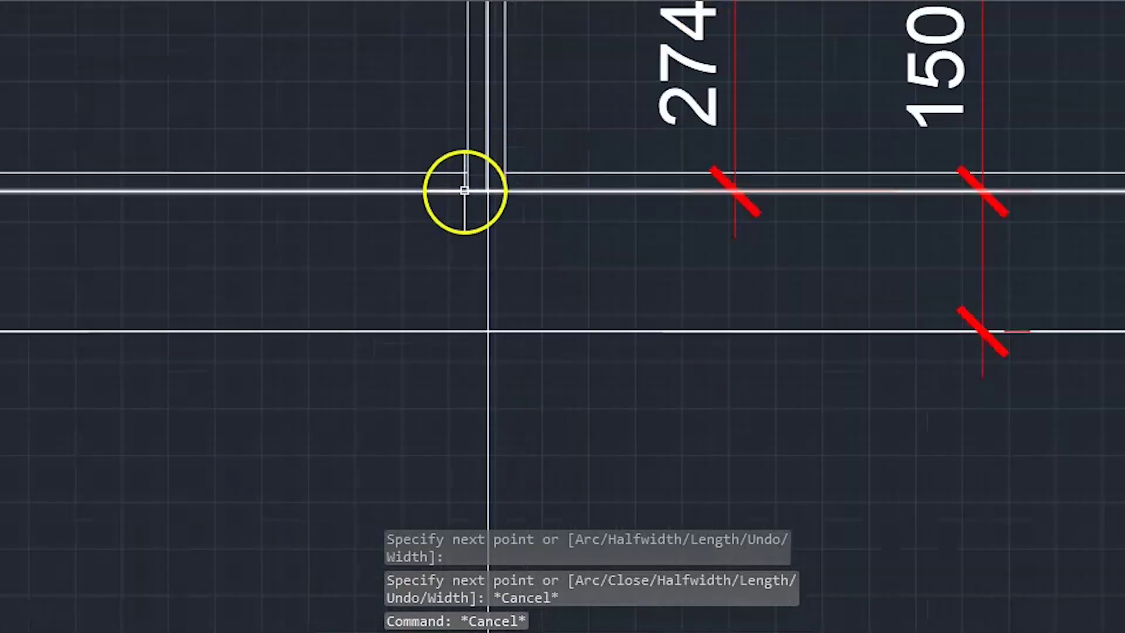
scroll(478, 216, up, 2)
scroll(479, 218, down, 2)
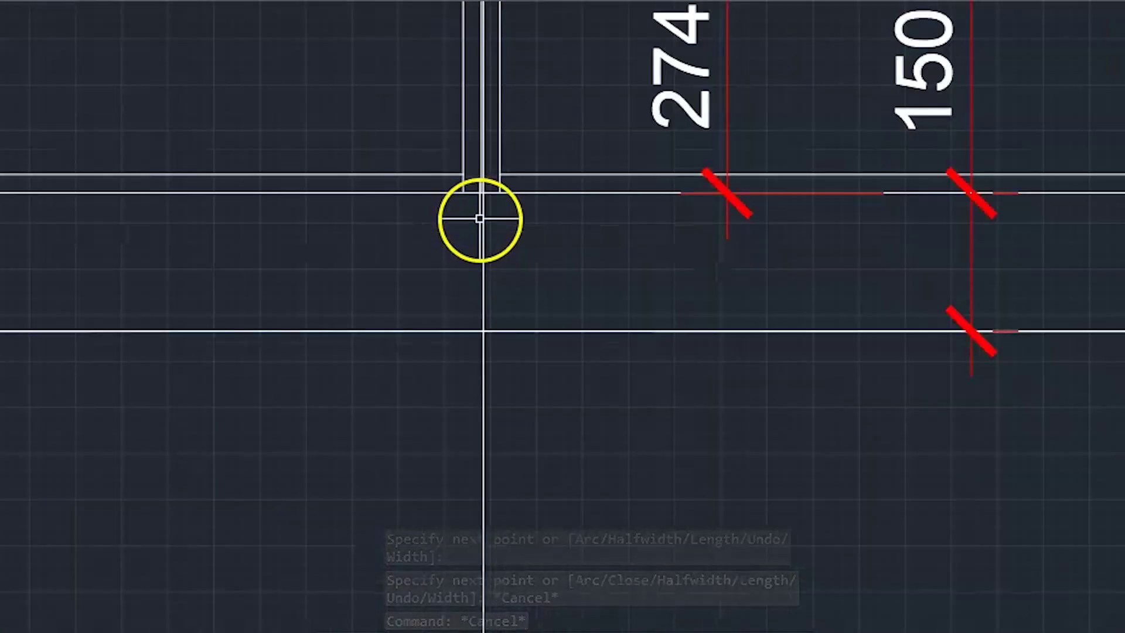
scroll(482, 223, down, 3)
scroll(482, 223, down, 4)
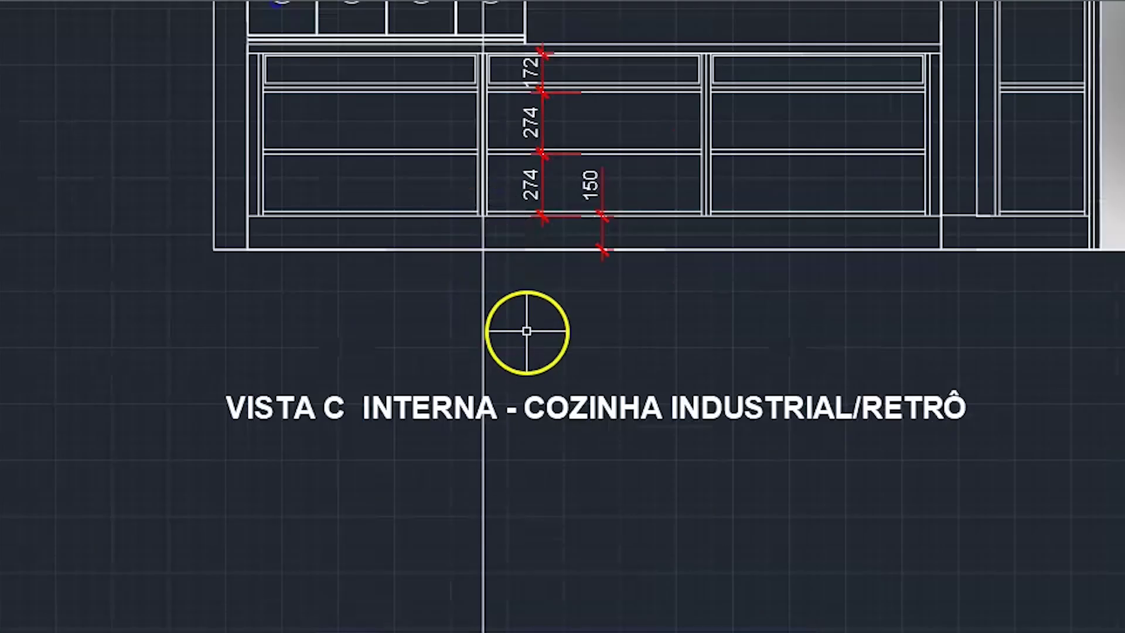
middle_drag(501, 262, 509, 354)
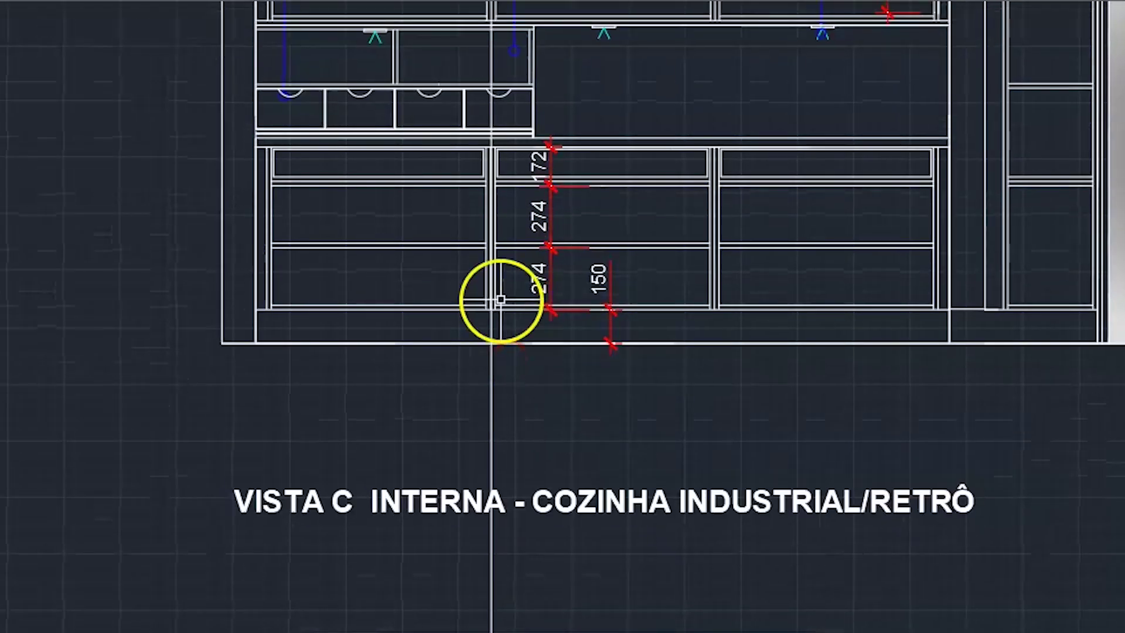
scroll(498, 306, down, 2)
key(Escape)
key(Escape)
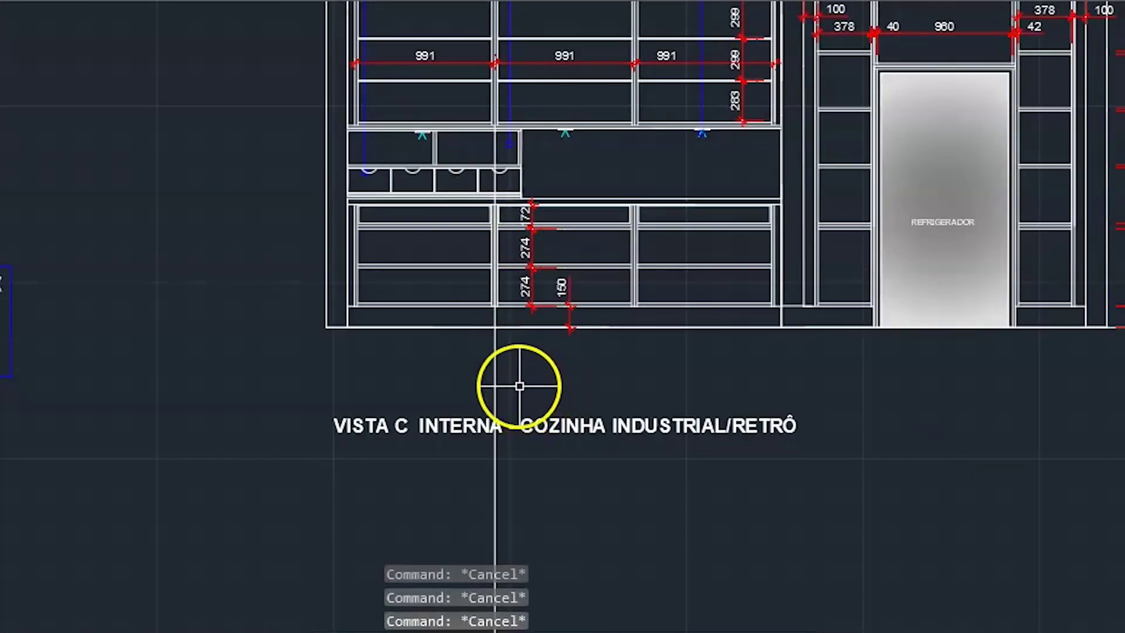
Erase the vertical reference line running from the upper cabinets' divider down past the View C title.
click(519, 381)
click(361, 351)
key(Delete)
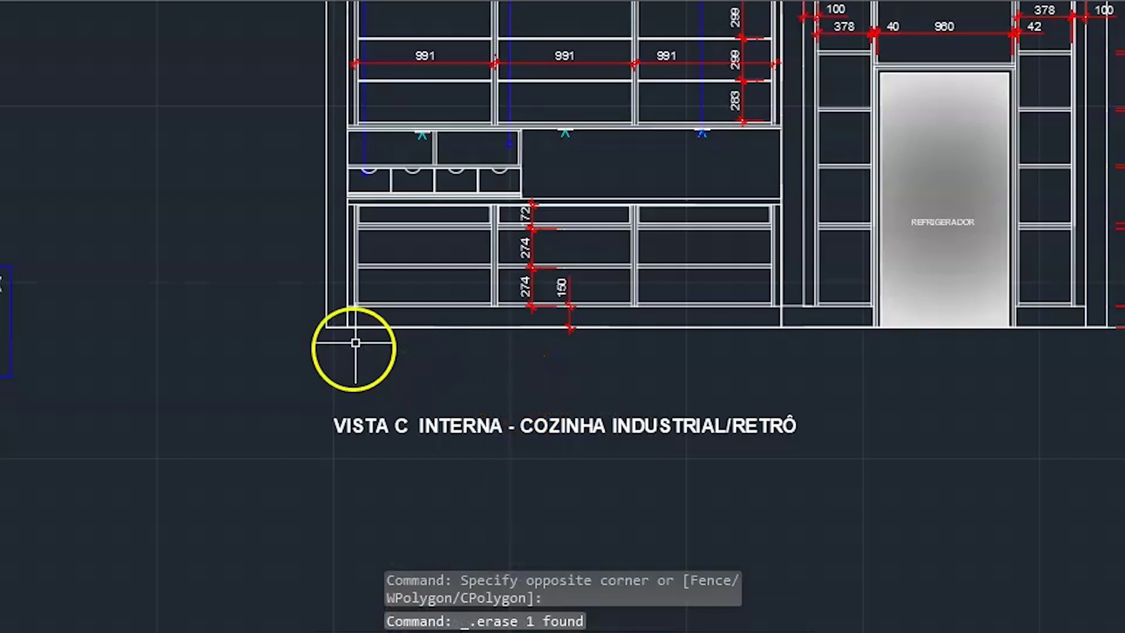
Copy the ILUMINAÇÃO leader and label over the middle upper cabinet, between the NICHO and ILUMINAÇÃO labels.
scroll(510, 269, down, 2)
scroll(753, 138, up, 2)
middle_drag(545, 106, 529, 262)
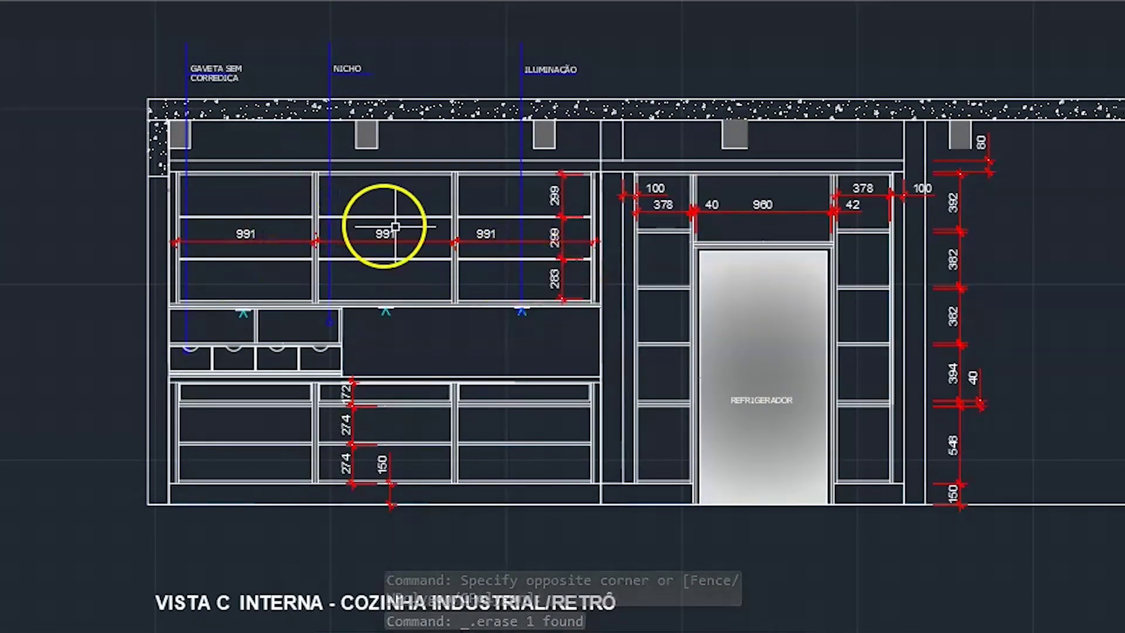
middle_drag(504, 243, 465, 369)
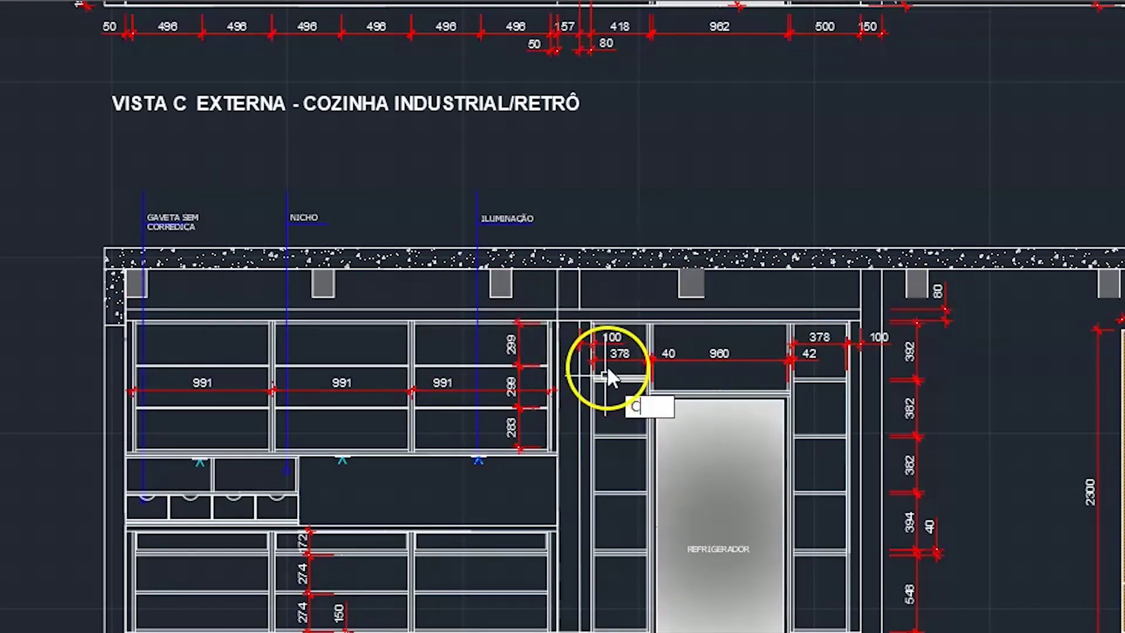
text(O)
key(Return)
scroll(510, 246, up, 4)
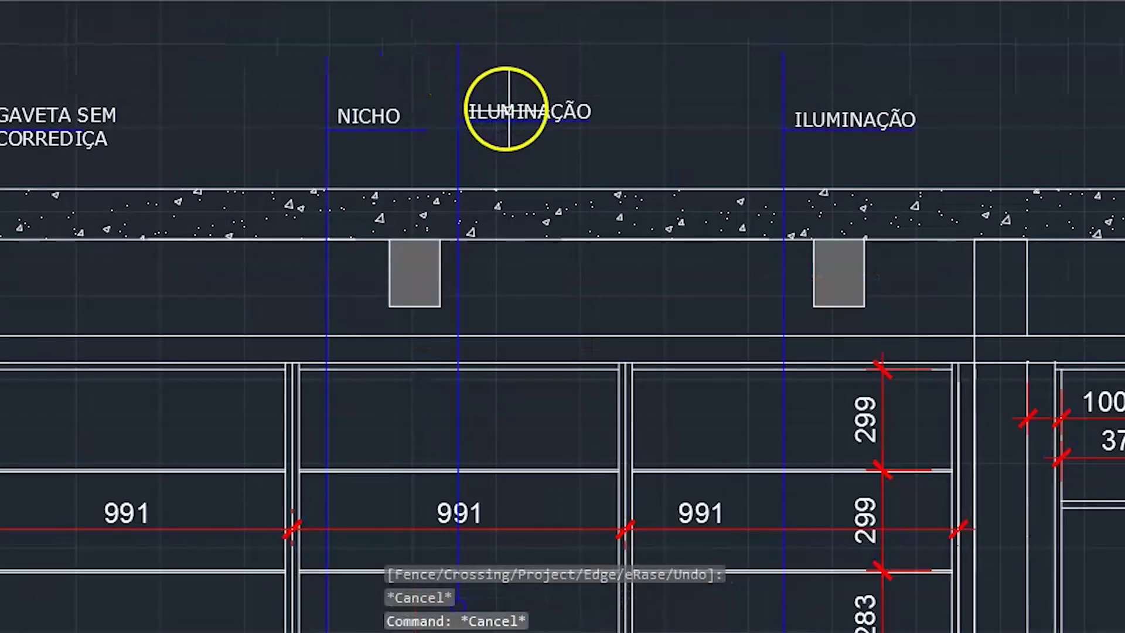
Change the text of the copied label over the middle upper cabinet to FÓRMICA.
scroll(509, 113, up, 4)
double_click(548, 105)
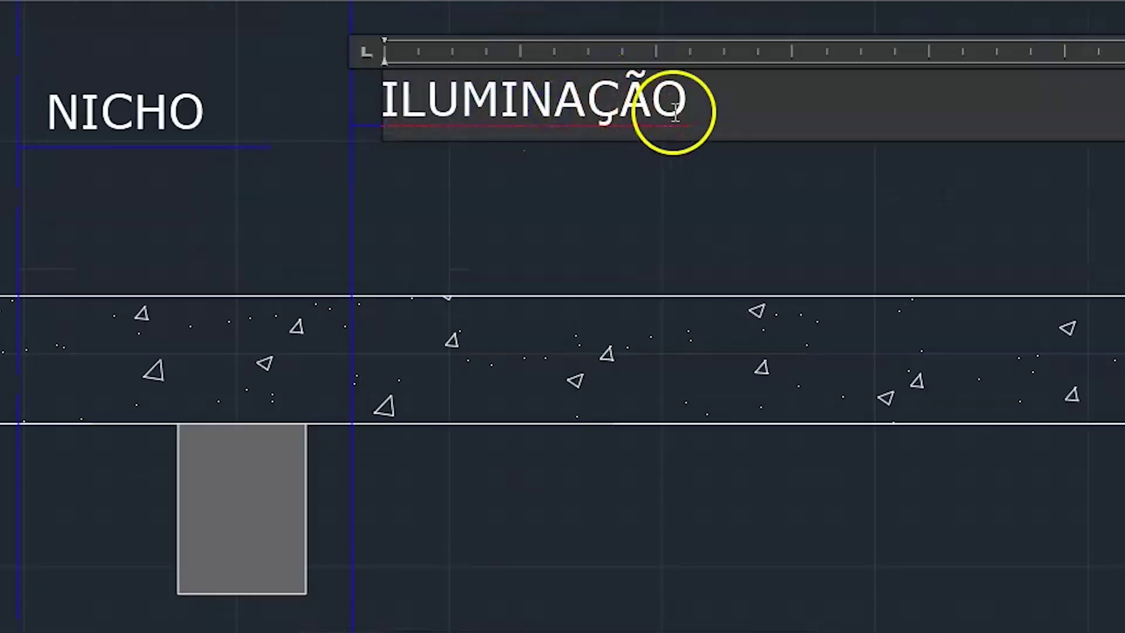
double_click(629, 82)
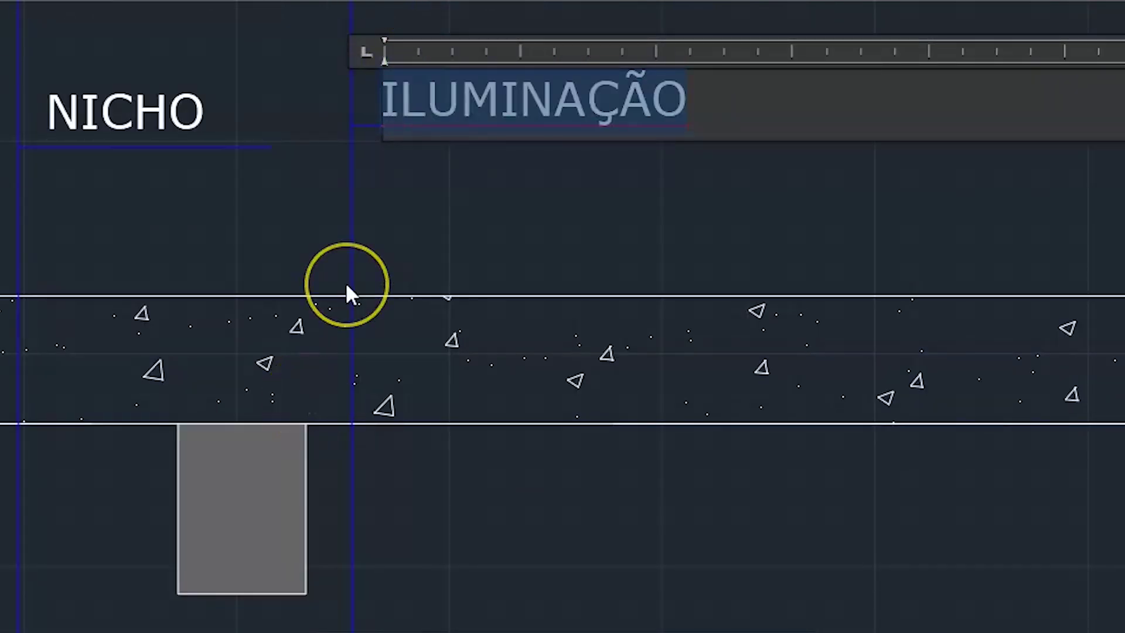
text(FÓ)
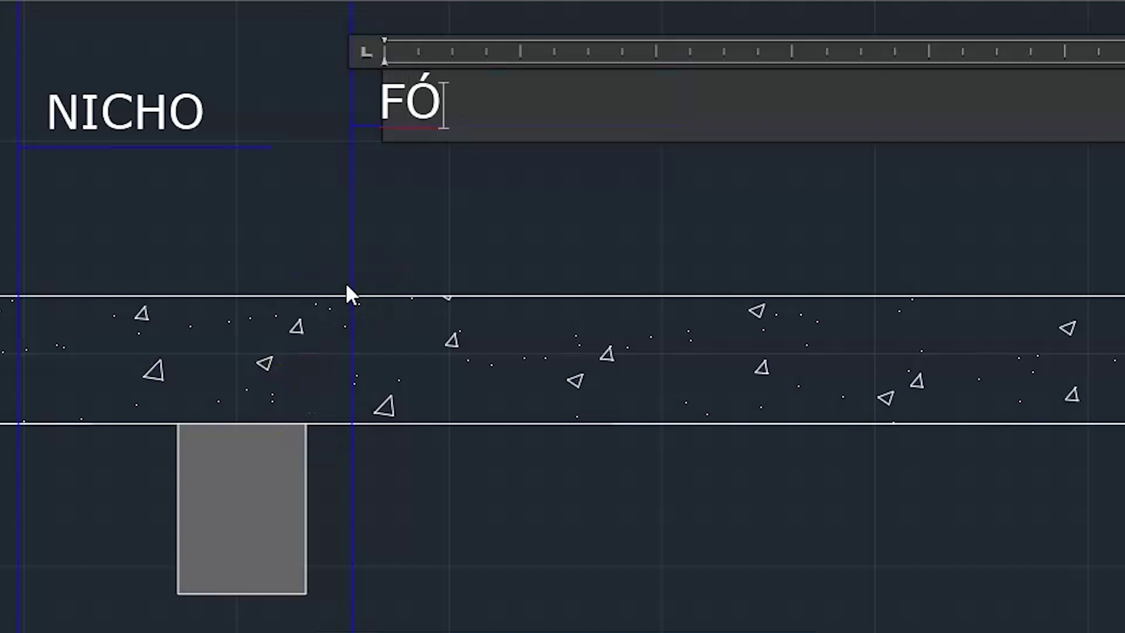
text(RMICA)
click(567, 221)
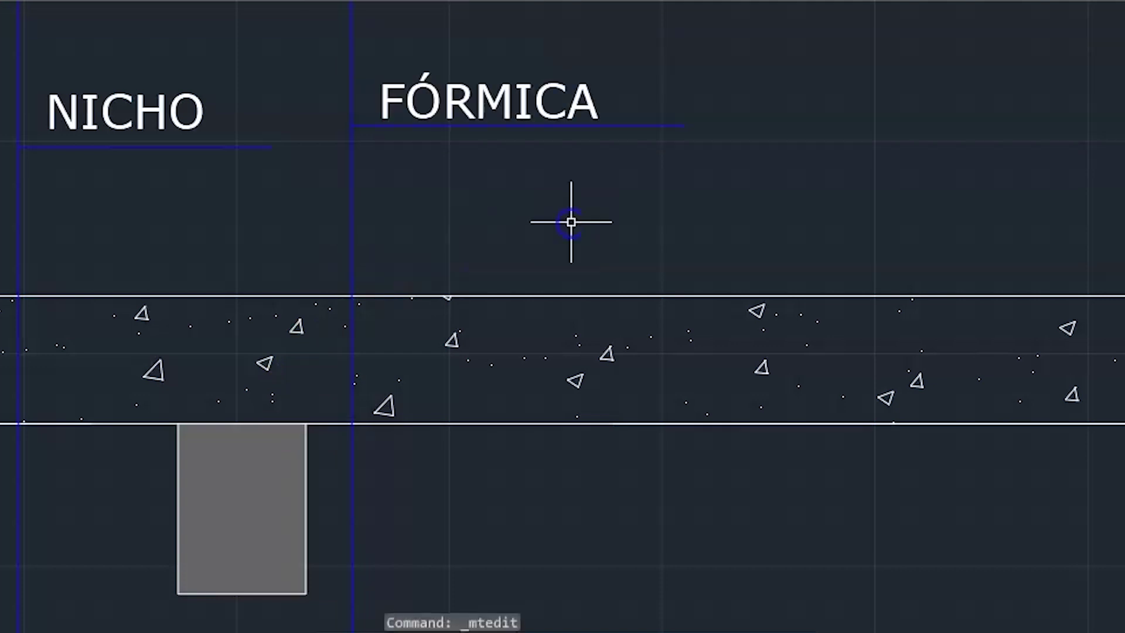
key(Escape)
Move the FÓRMICA leader, with its circle, underline and label, horizontally towards the ILUMINAÇÃO leader, keeping it within the middle upper cabinet.
scroll(644, 172, down, 2)
scroll(595, 239, down, 2)
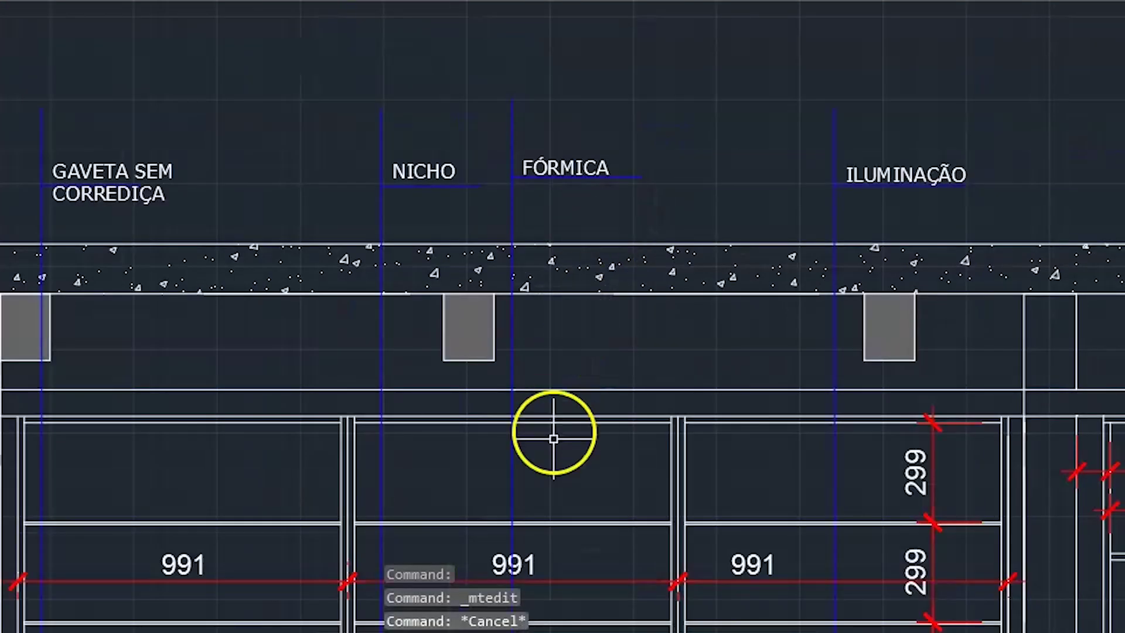
scroll(583, 293, down, 1)
key(Escape)
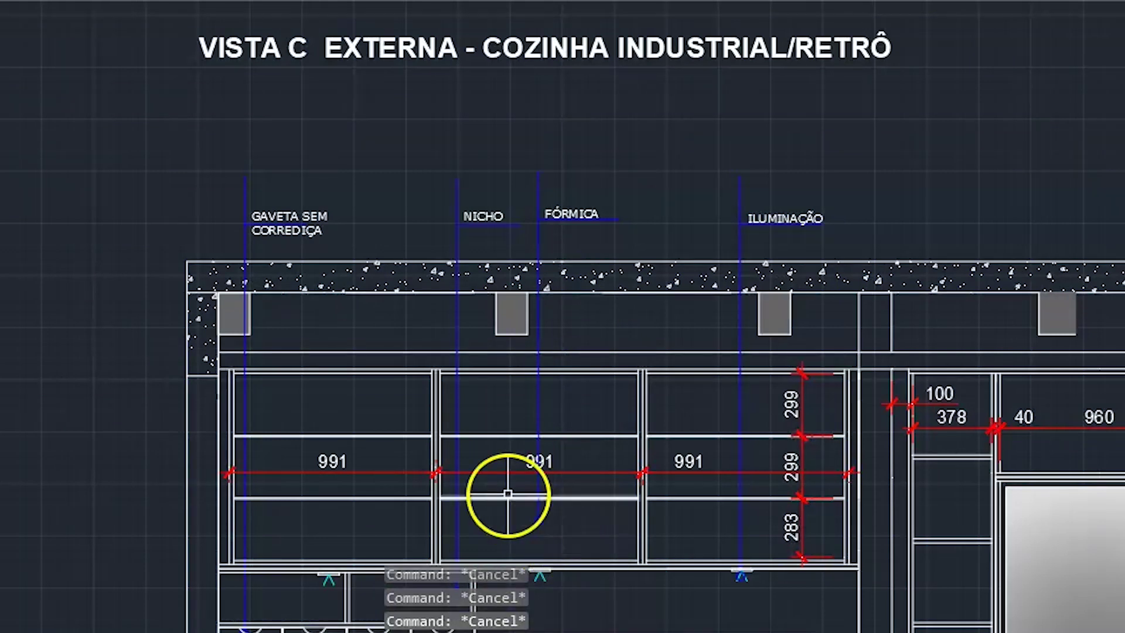
text(m)
key(Return)
scroll(592, 580, up, 4)
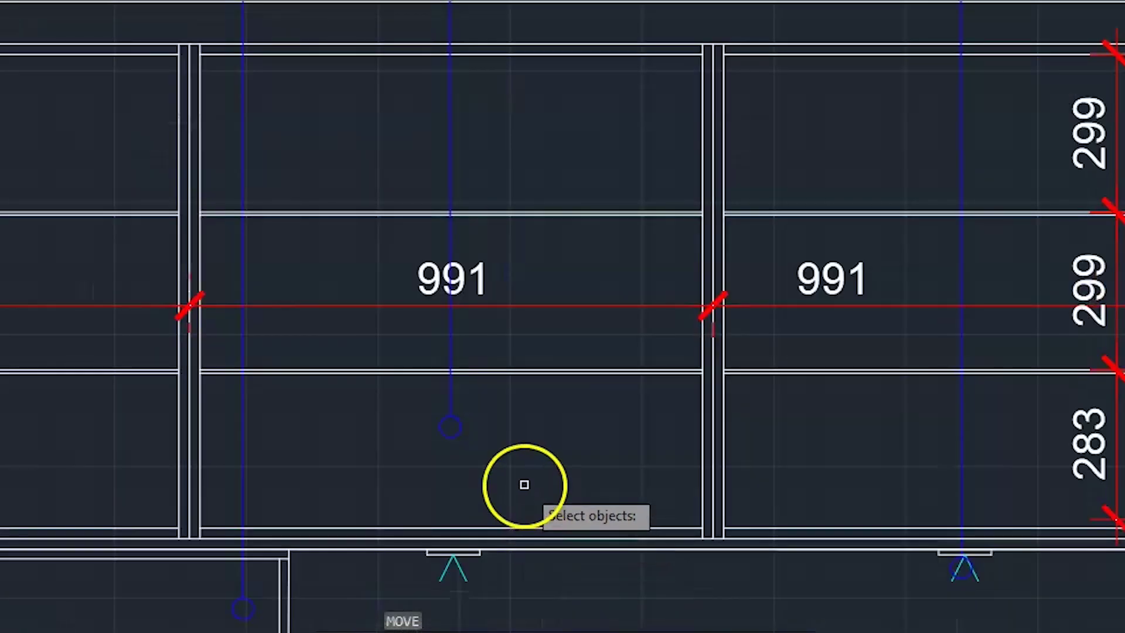
click(523, 483)
click(422, 397)
scroll(465, 477, down, 6)
scroll(509, 261, up, 4)
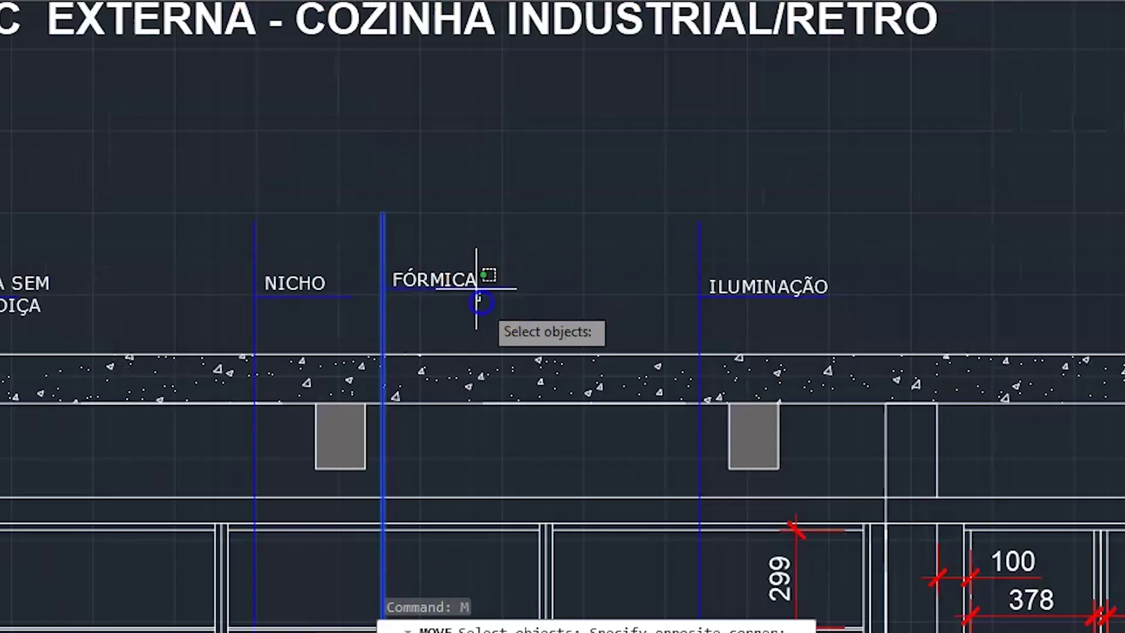
click(480, 299)
click(396, 234)
key(Return)
click(439, 324)
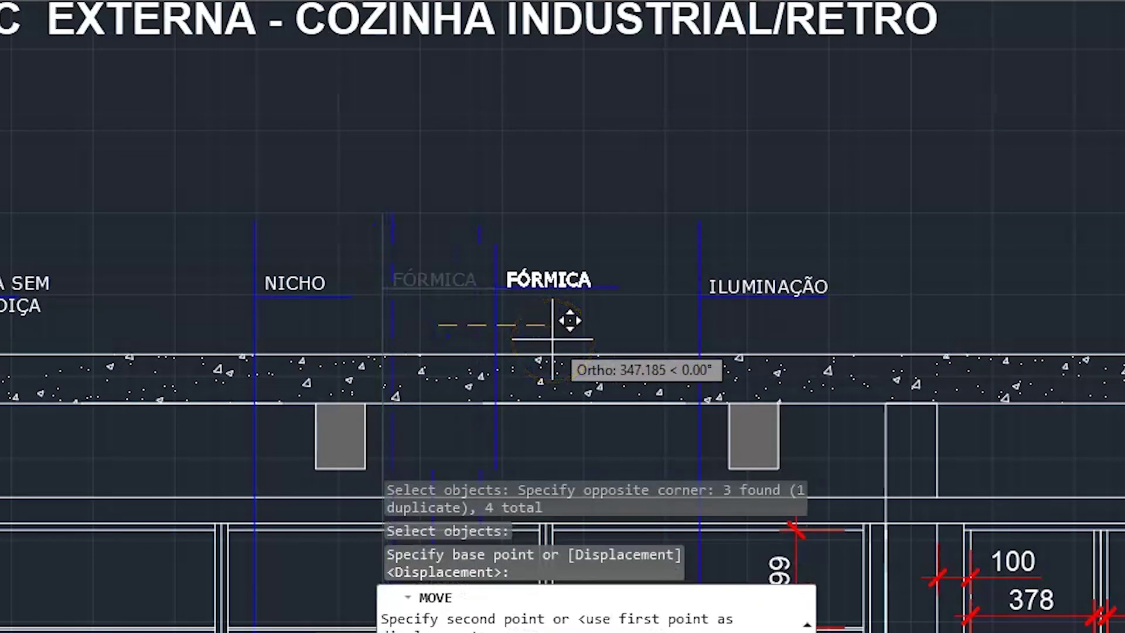
scroll(580, 223, down, 6)
scroll(550, 357, up, 6)
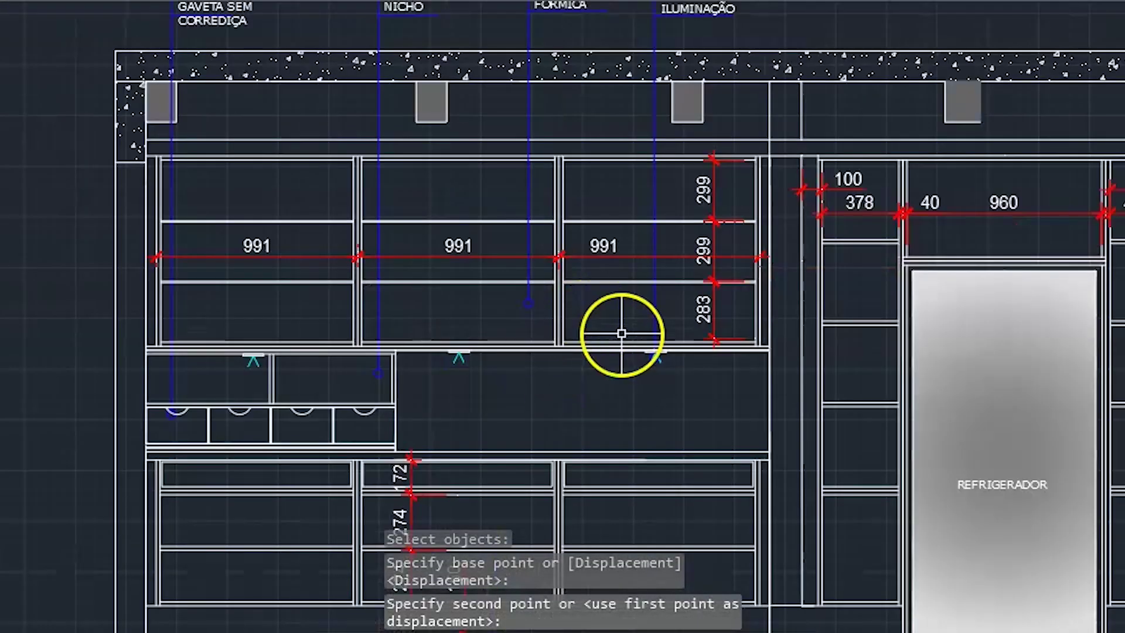
click(719, 206)
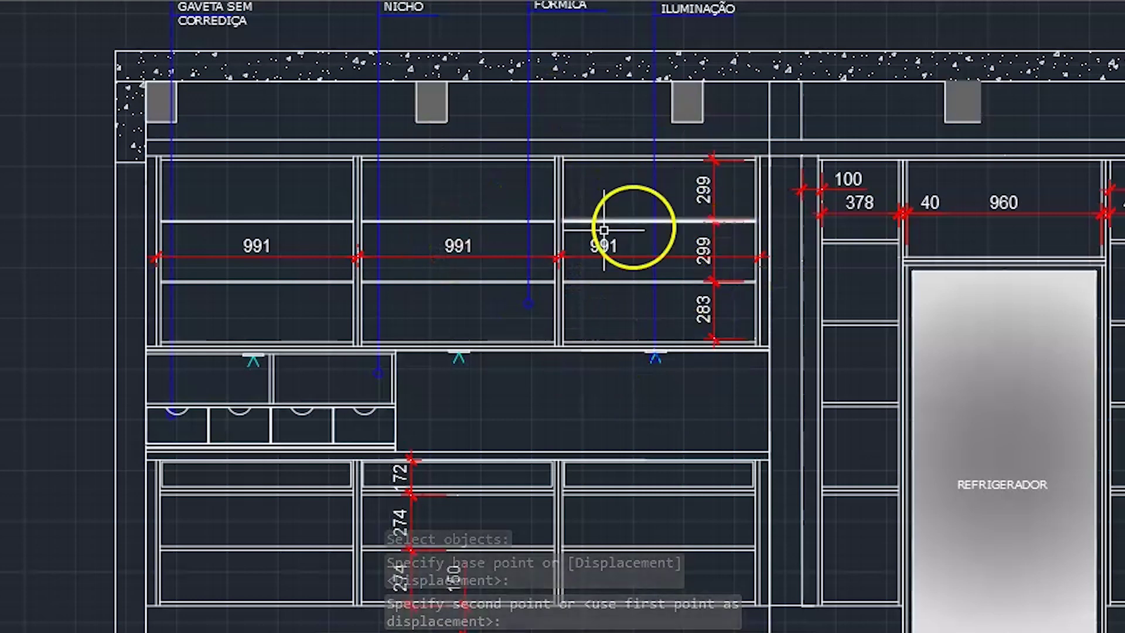
Copy the NICHO leader with its label and circle horizontally towards the GAVETA SEM CORREDIÇA leader, within the same niche.
mouse_move(415, 344)
middle_down()
mouse_move(638, 377)
mouse_move(565, 410)
middle_up()
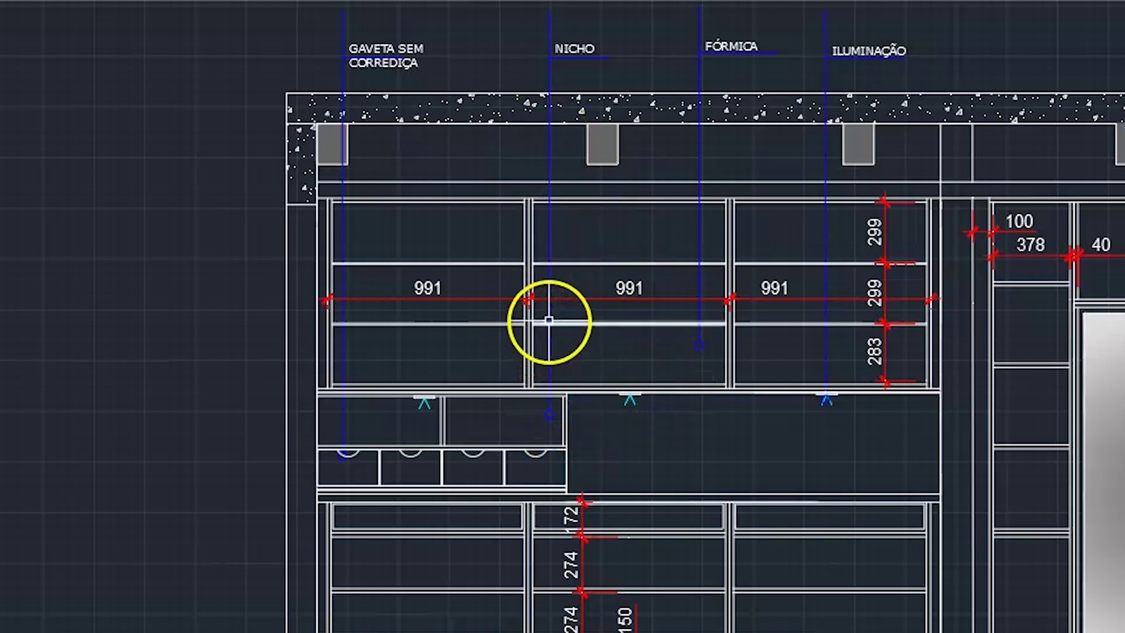
key(Escape)
key(Escape)
text(co)
key(Return)
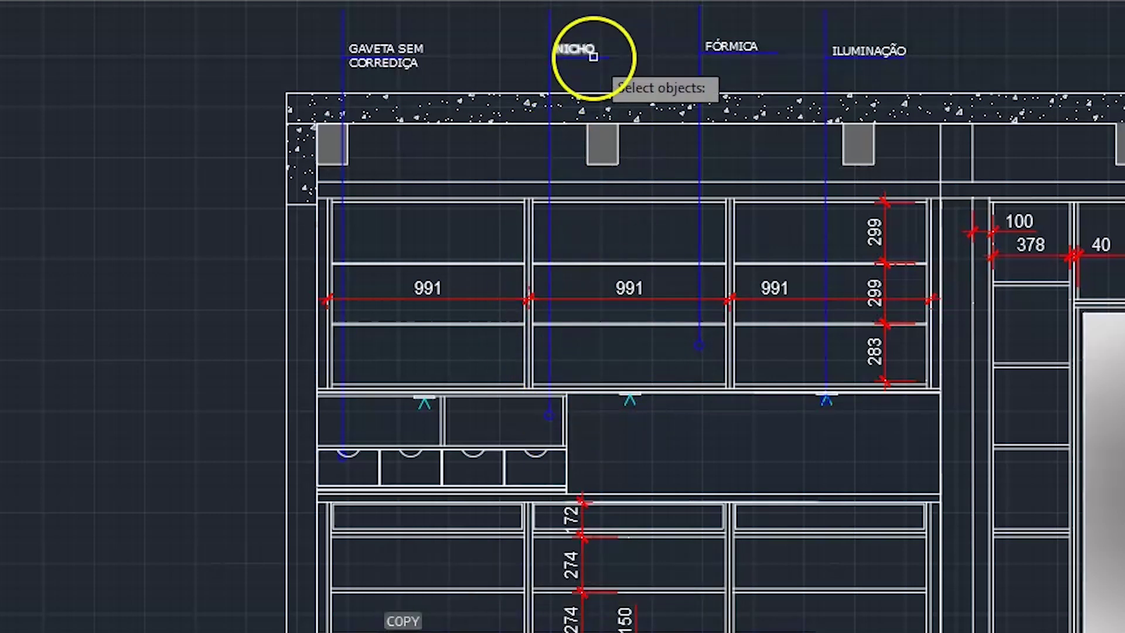
click(597, 75)
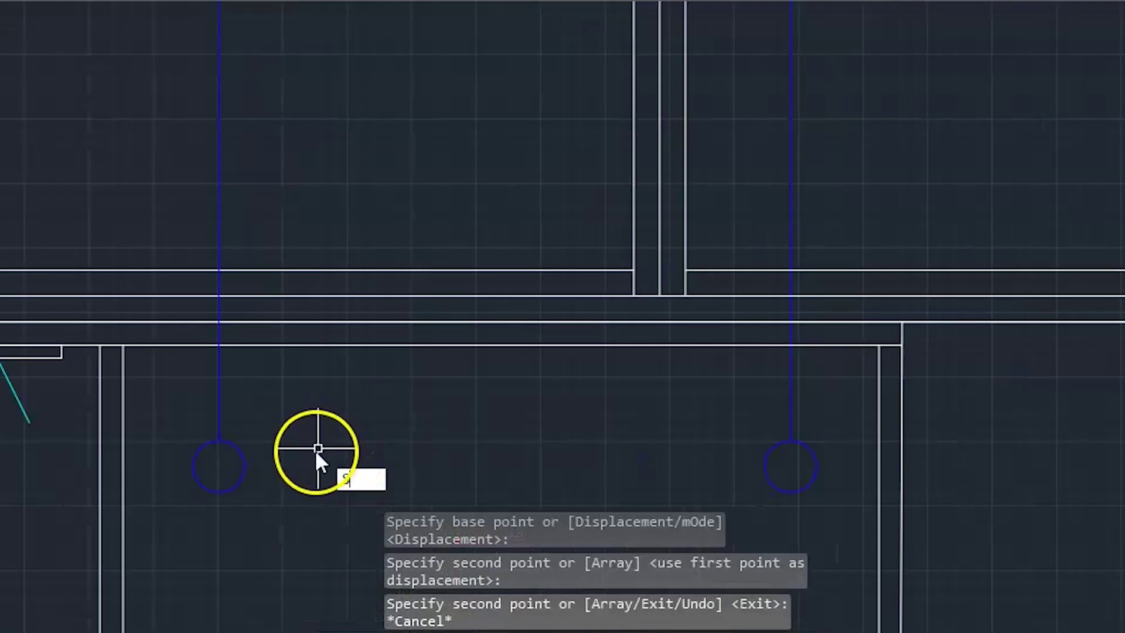
Stretch the copied leader's circle end up to the niche's top panel and copy the NICHO text beside the leader's raised underline.
key(Return)
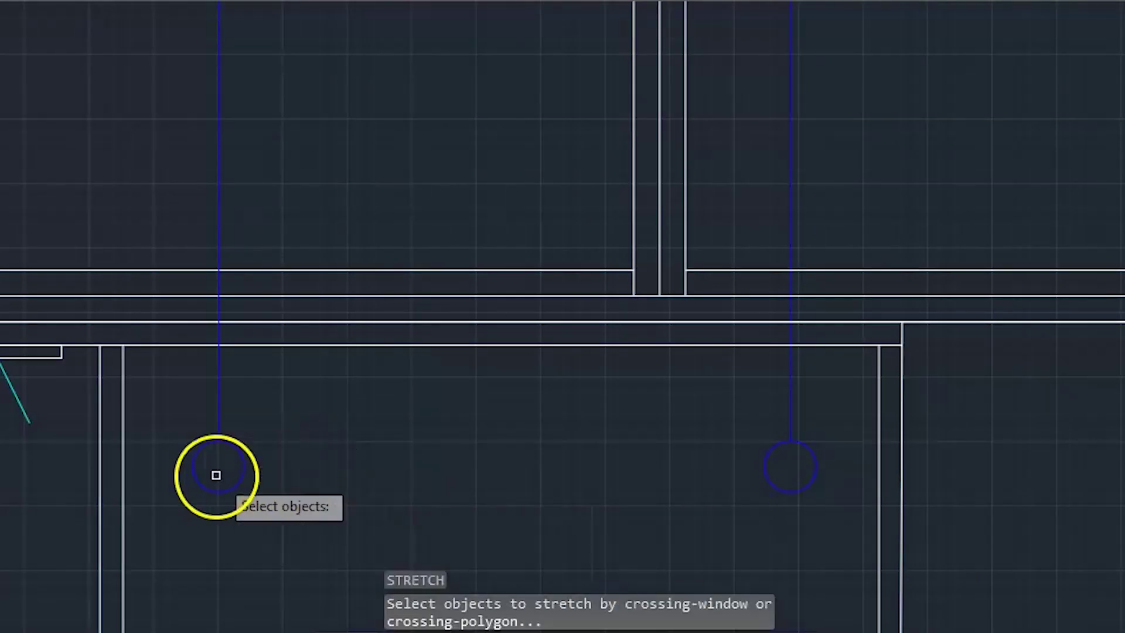
click(297, 517)
click(187, 427)
key(Return)
click(218, 466)
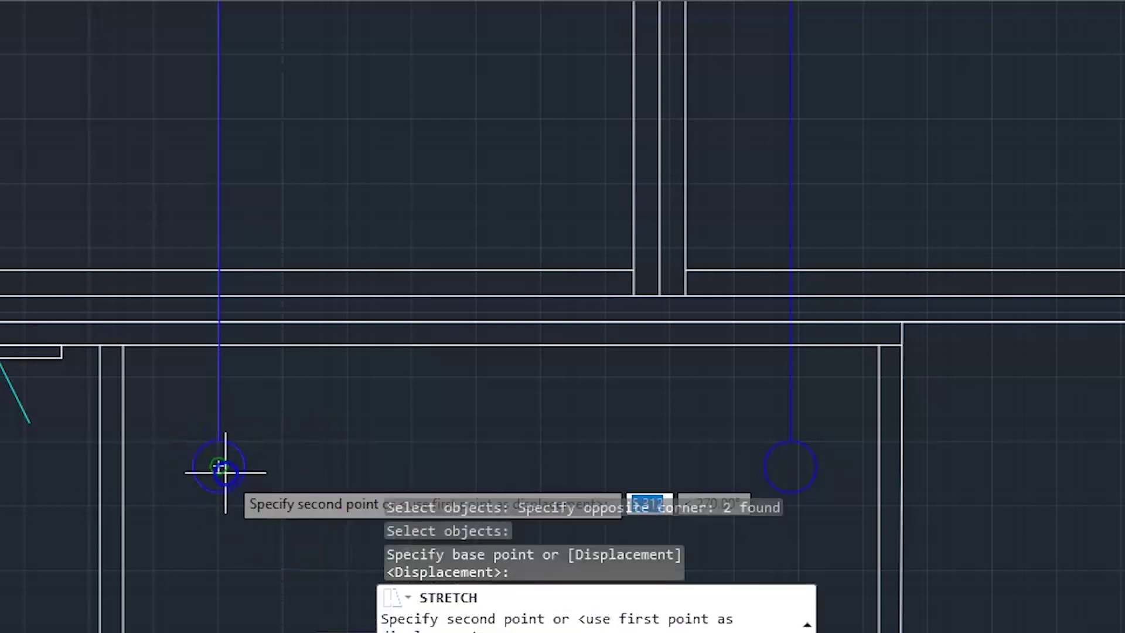
click(219, 345)
click(228, 341)
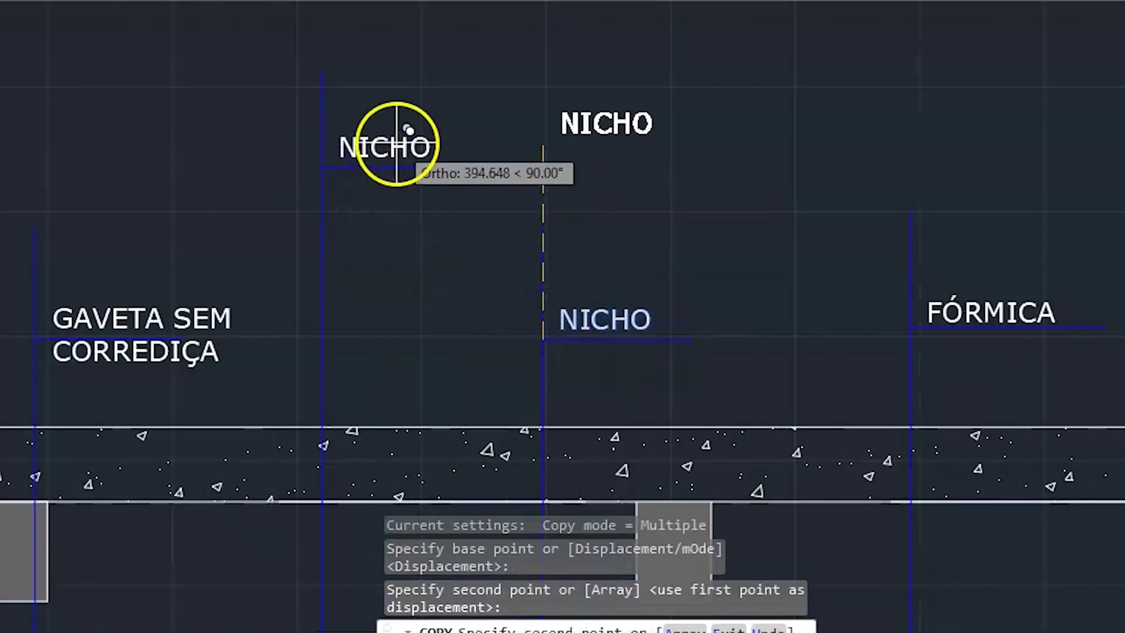
key(Escape)
Change the text of the raised NICHO label to MADEIRA COMPENSADO.
scroll(394, 144, up, 4)
double_click(404, 144)
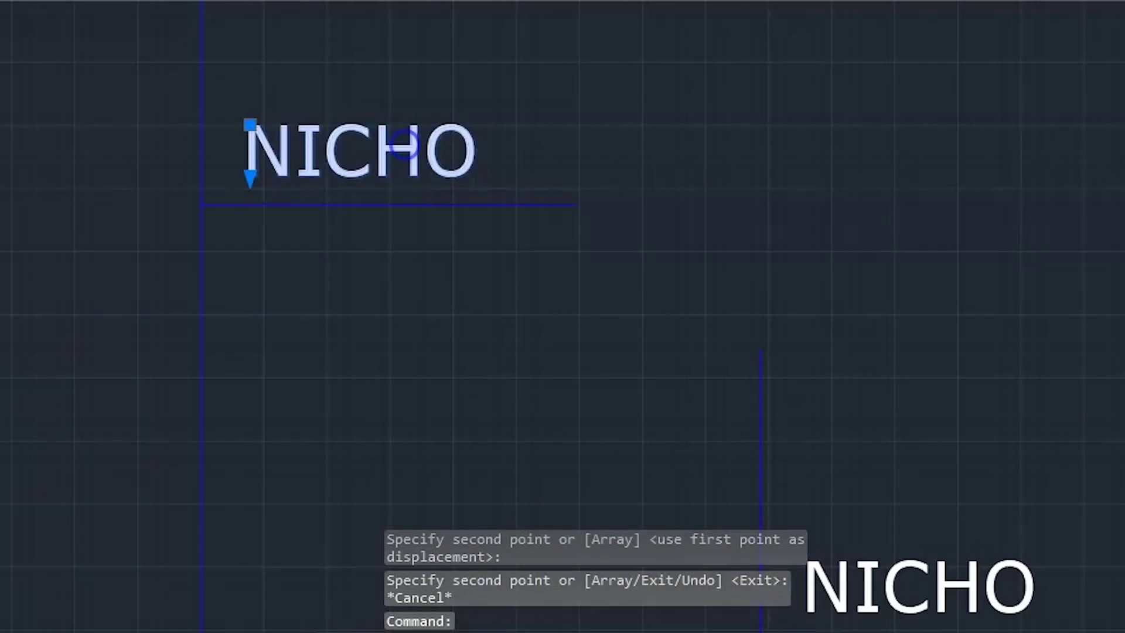
double_click(356, 149)
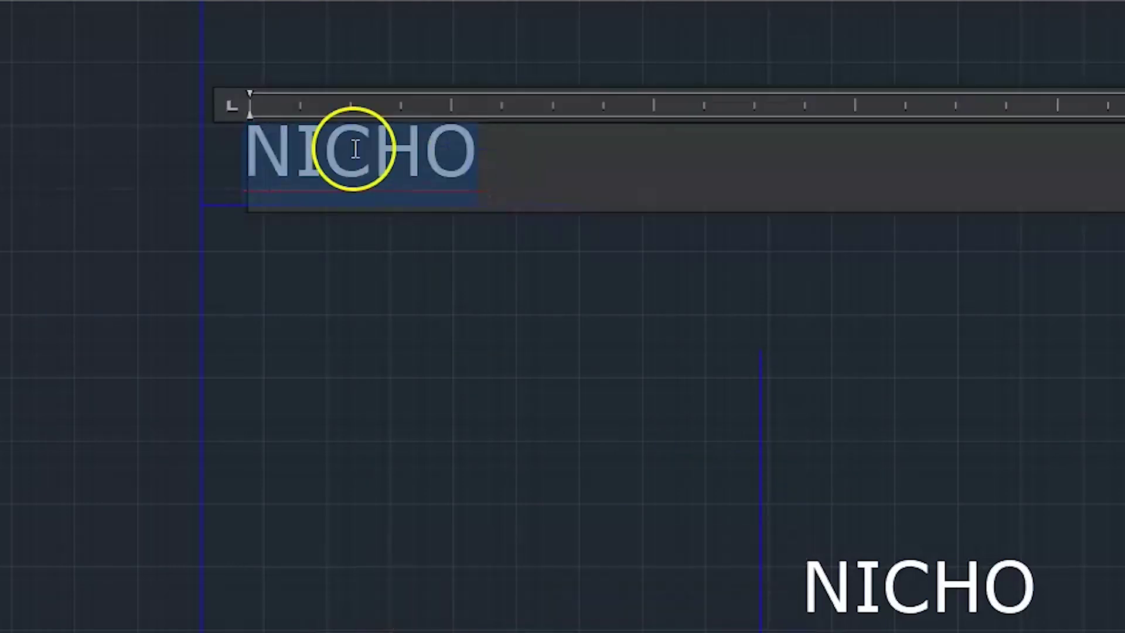
click(241, 407)
Copy the MADEIRA COMPENSADO leader above the refrigerator opening, ending at the panel over it, and erase the leftover line below its circle.
scroll(631, 326, down, 6)
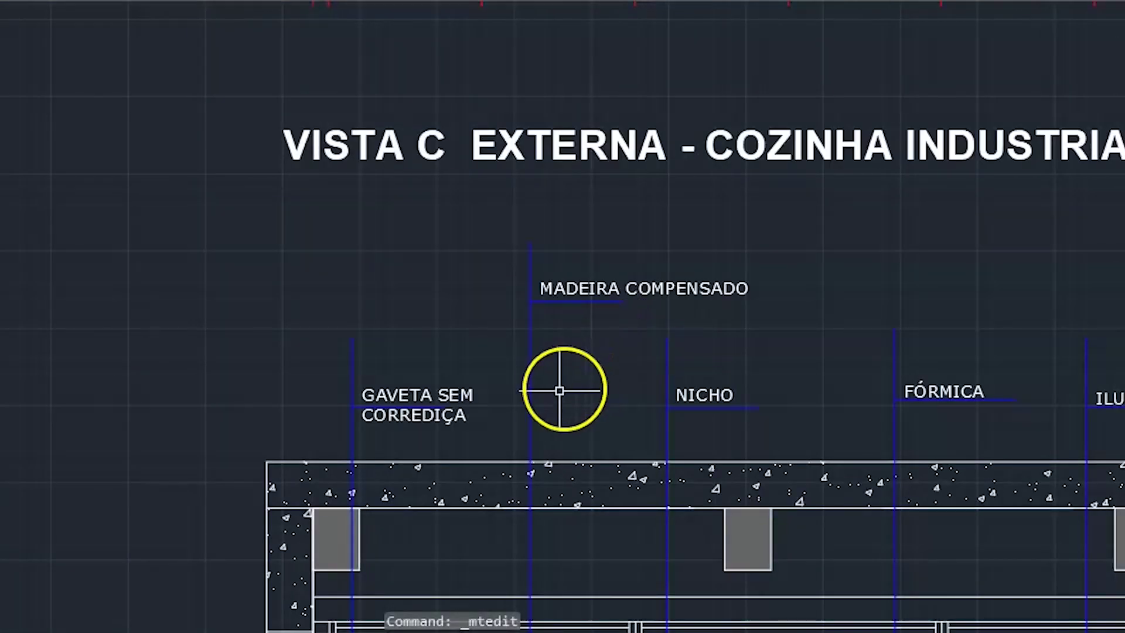
middle_drag(549, 383, 467, 8)
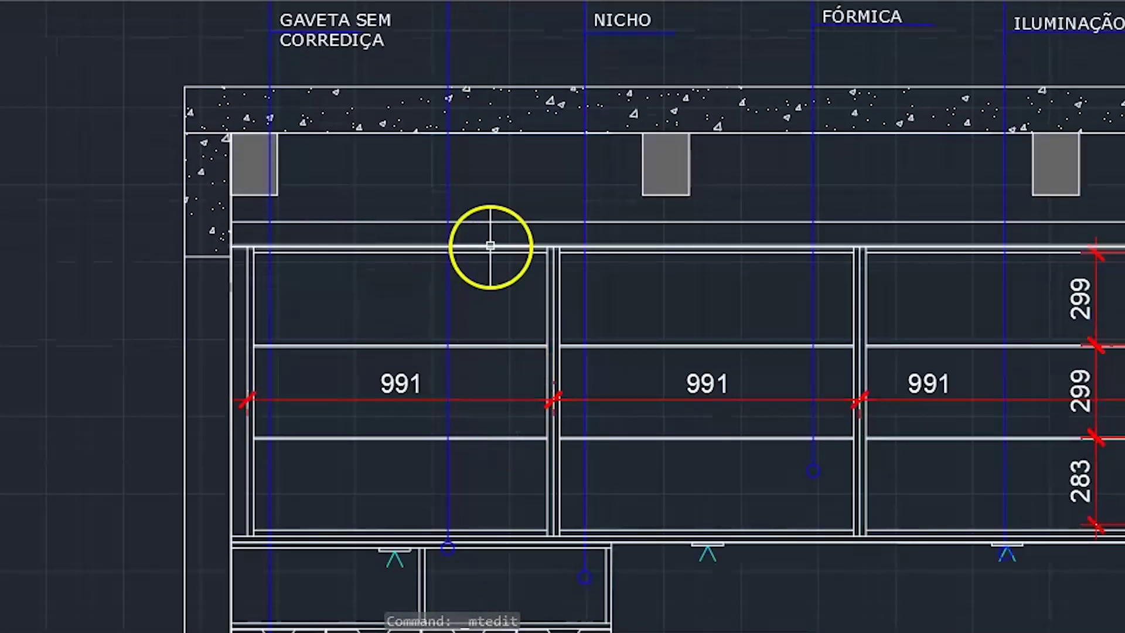
scroll(424, 291, down, 4)
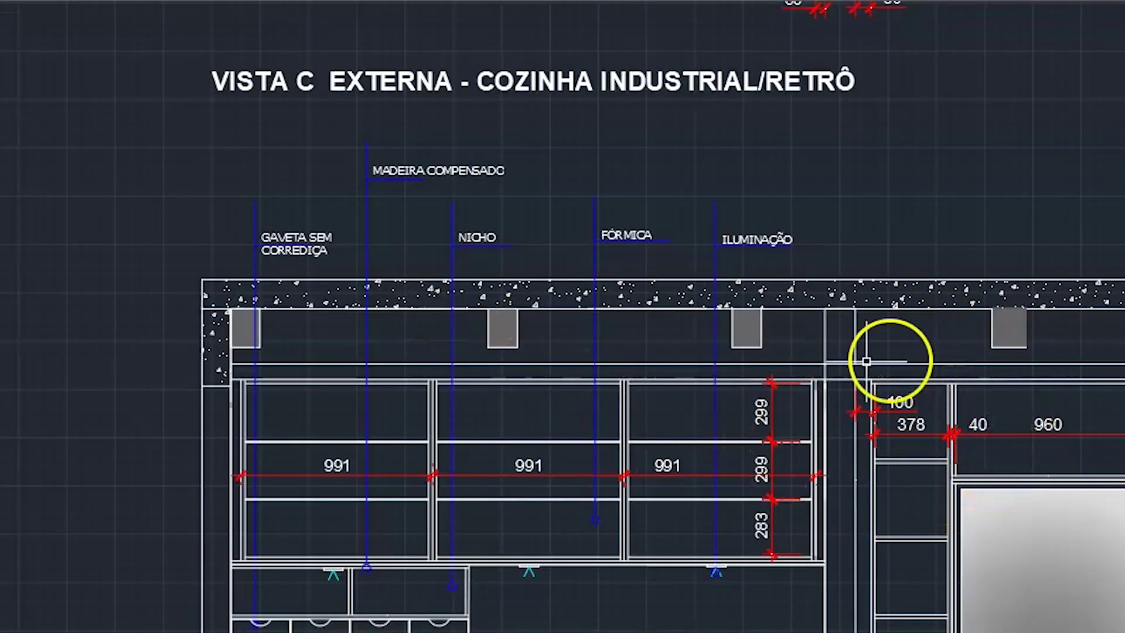
text(co)
key(Return)
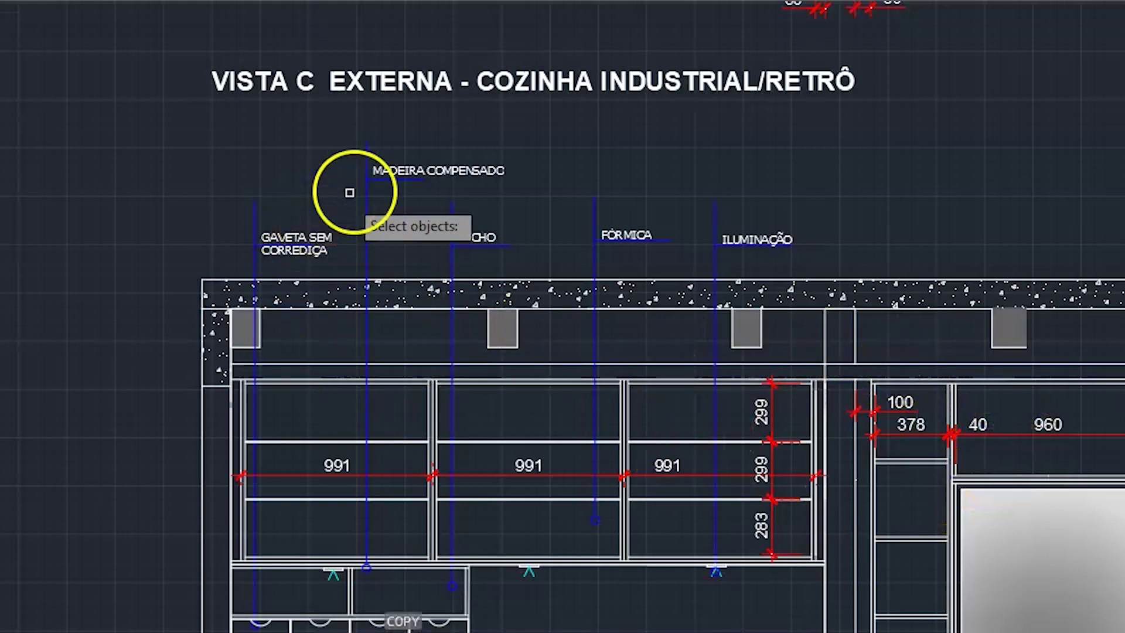
click(389, 169)
click(363, 151)
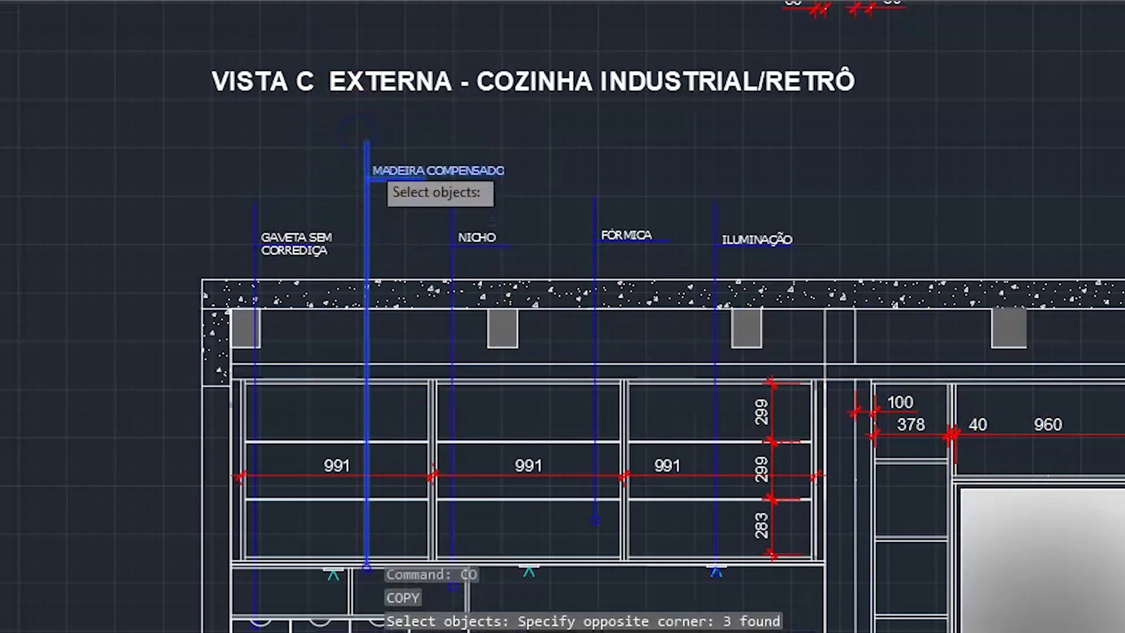
scroll(334, 381, down, 3)
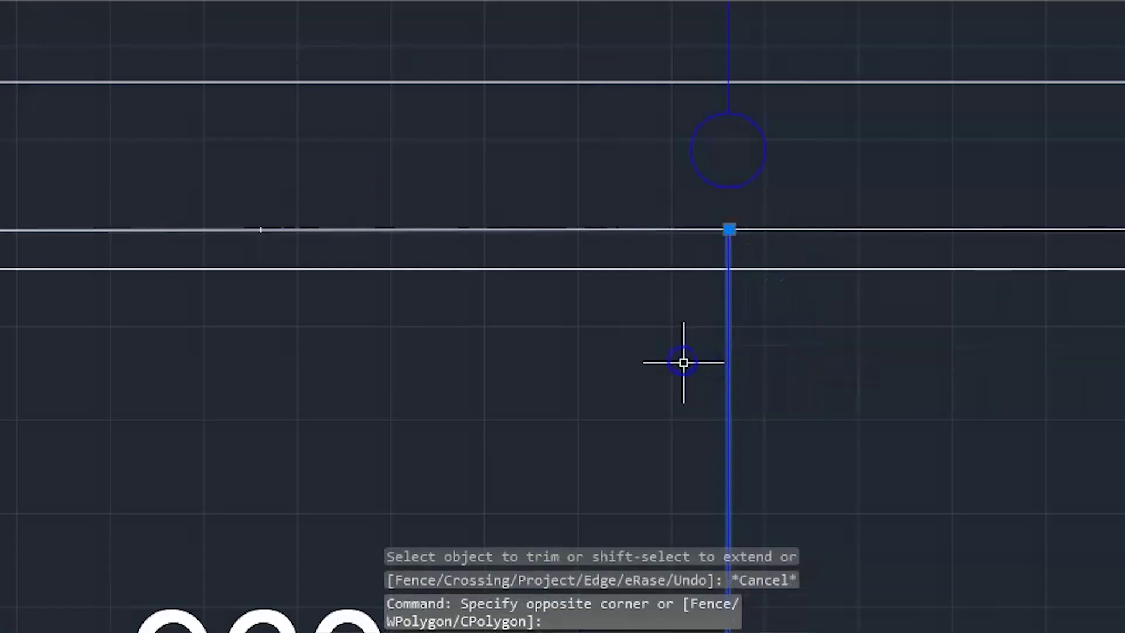
key(Delete)
scroll(690, 375, down, 4)
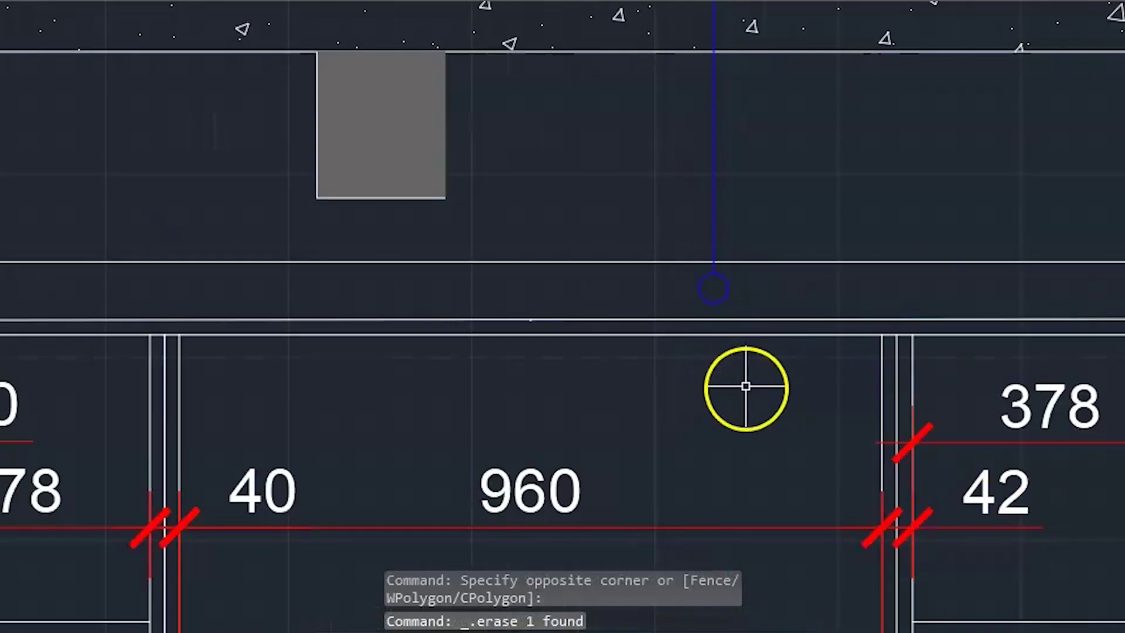
Examine the material leaders and dimensions of the internal View C elevation, from the upper cabinets to the shelving around the refrigerator.
scroll(723, 366, down, 2)
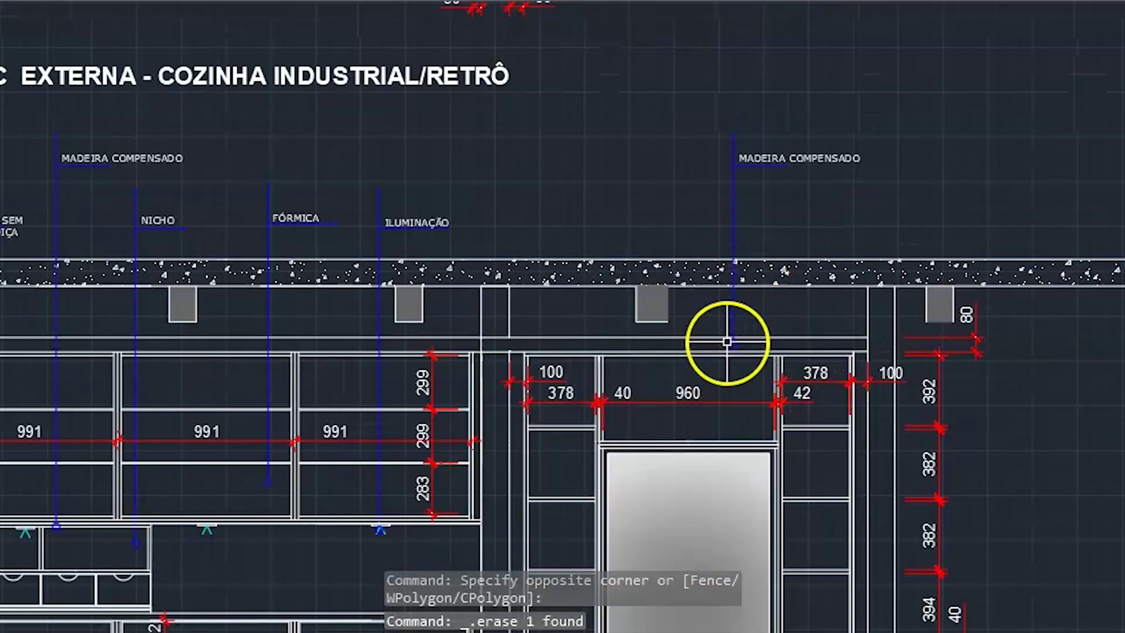
scroll(738, 339, up, 4)
scroll(866, 352, down, 2)
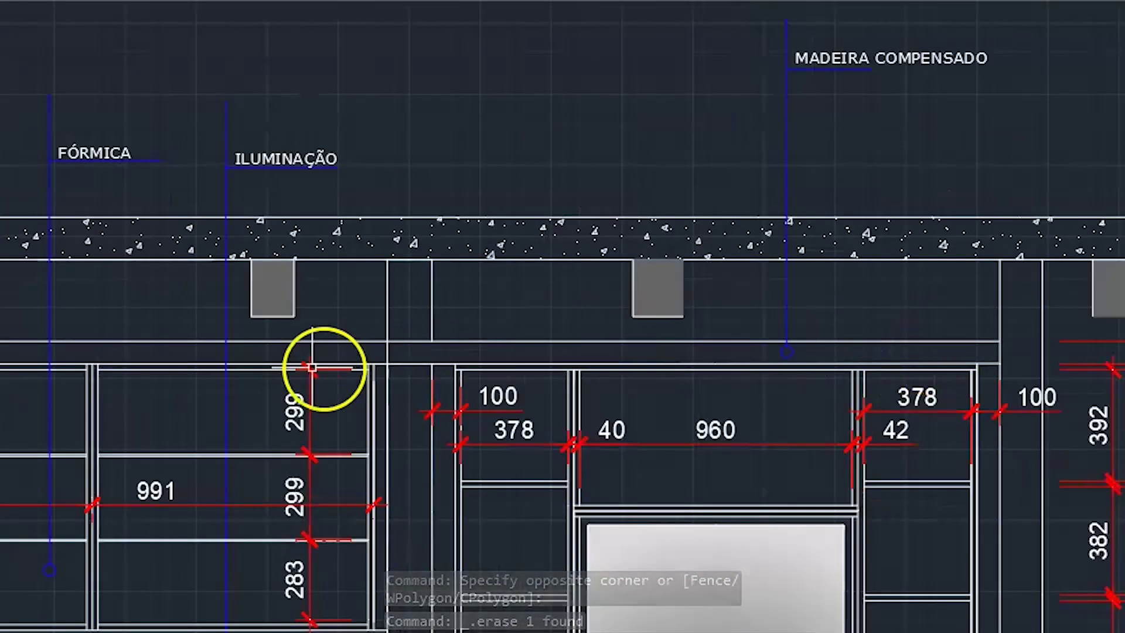
scroll(275, 405, down, 4)
middle_drag(490, 453, 672, 434)
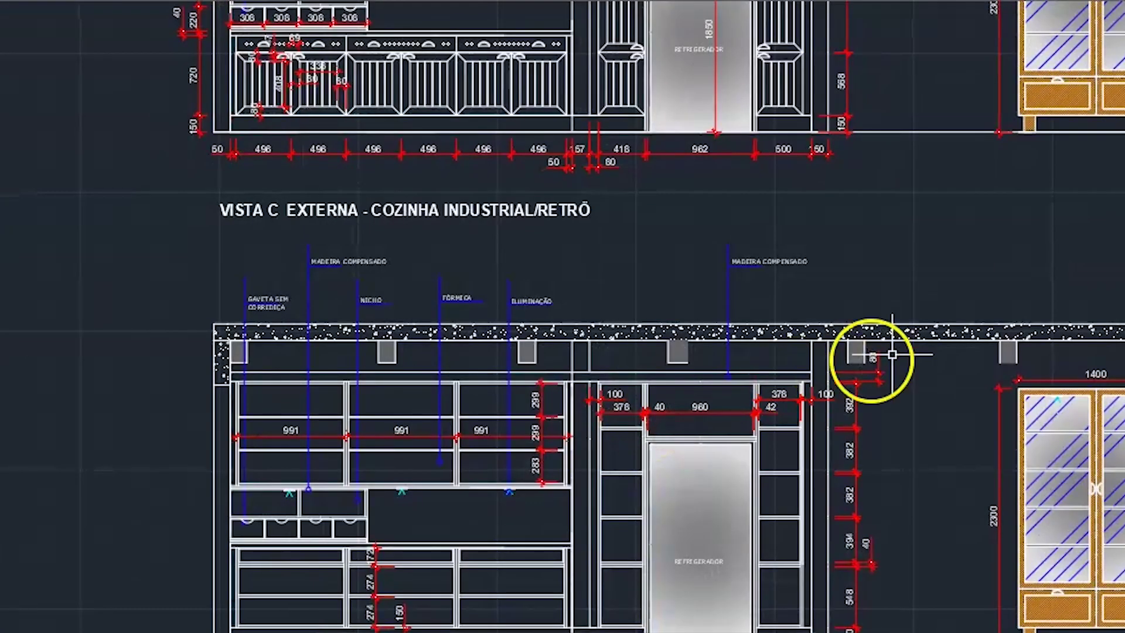
scroll(625, 563, up, 2)
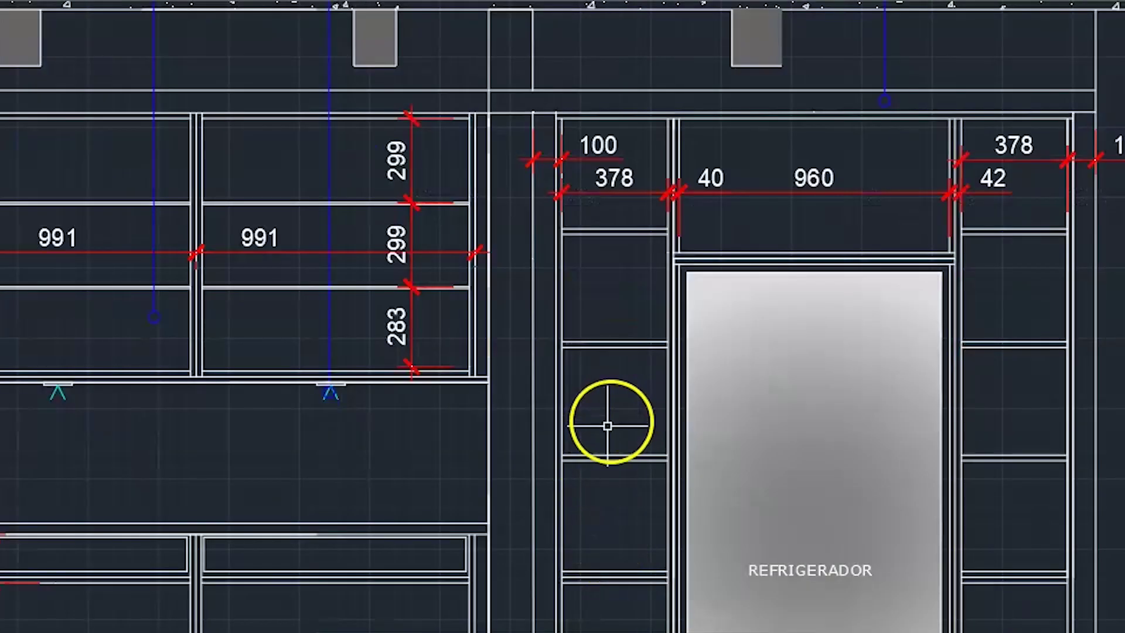
scroll(604, 433, down, 2)
middle_drag(636, 474, 658, 353)
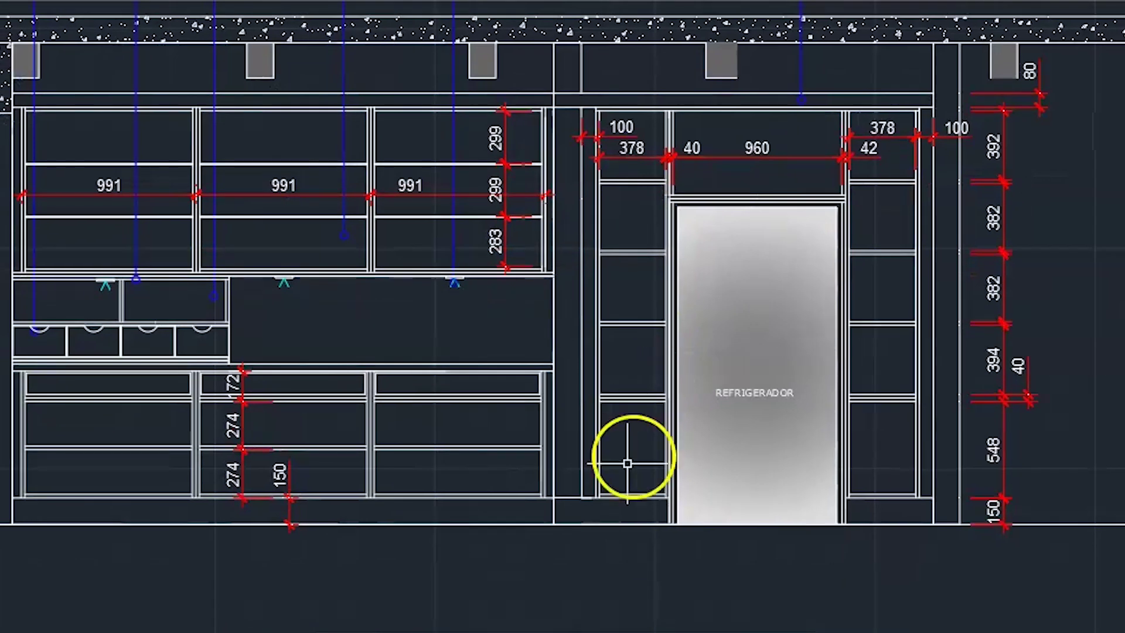
Examine the internal View C elevation's cabinets, shelving and drawing title together with the material legend beside it.
scroll(577, 511, up, 2)
scroll(731, 489, down, 2)
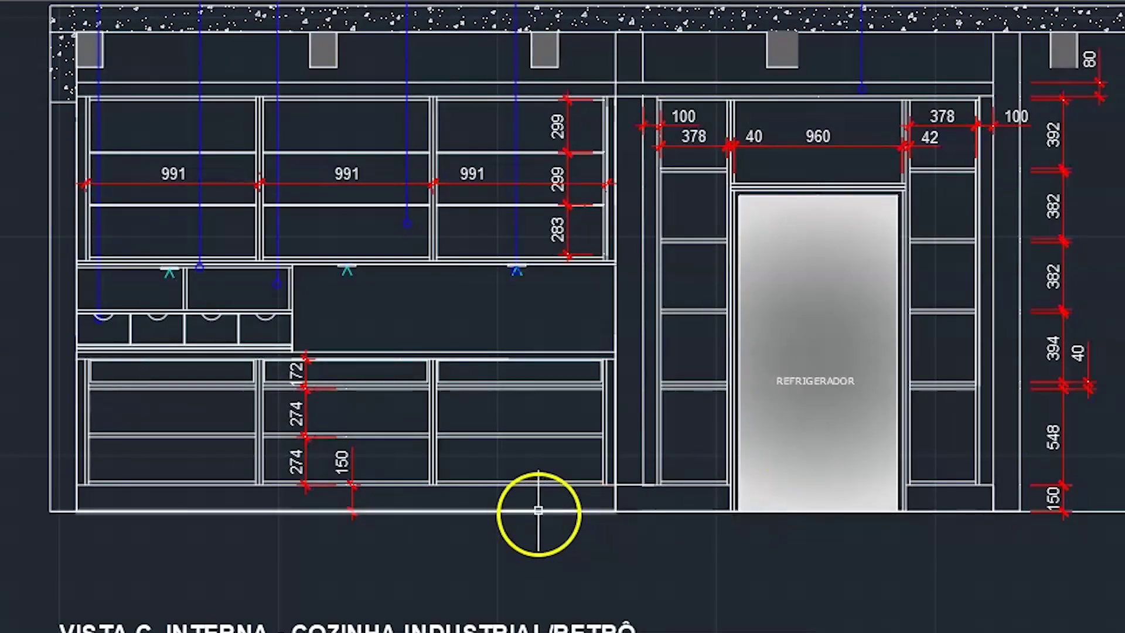
middle_drag(470, 535, 649, 494)
scroll(522, 457, down, 4)
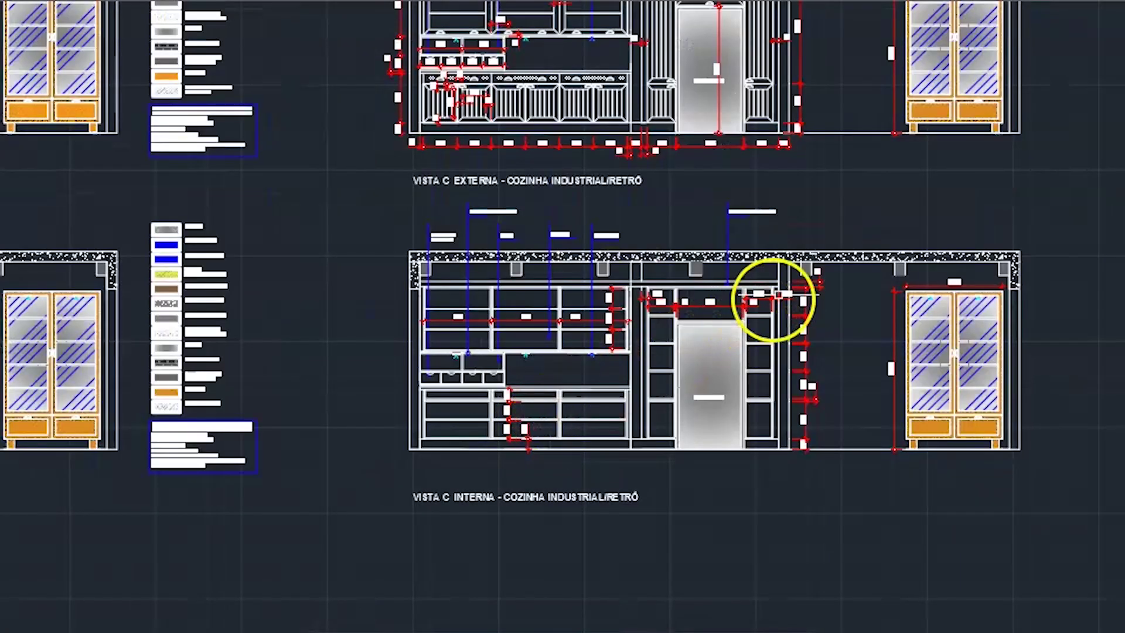
middle_drag(773, 301, 663, 371)
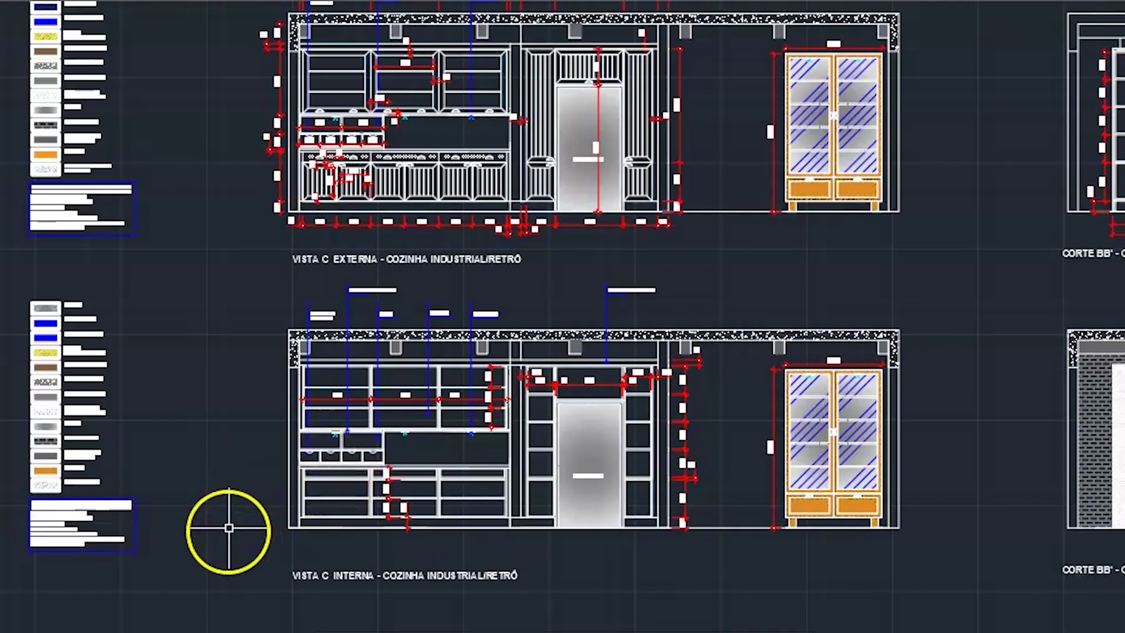
mouse_move(305, 487)
middle_down()
mouse_move(597, 361)
mouse_move(411, 464)
mouse_move(341, 489)
middle_up()
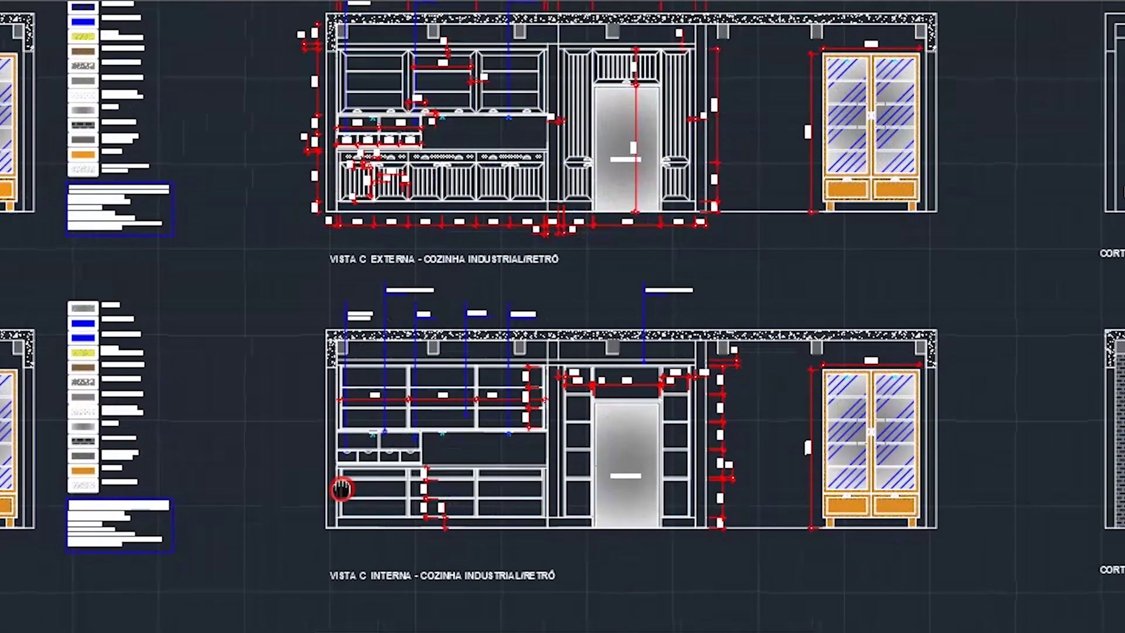
scroll(113, 498, up, 6)
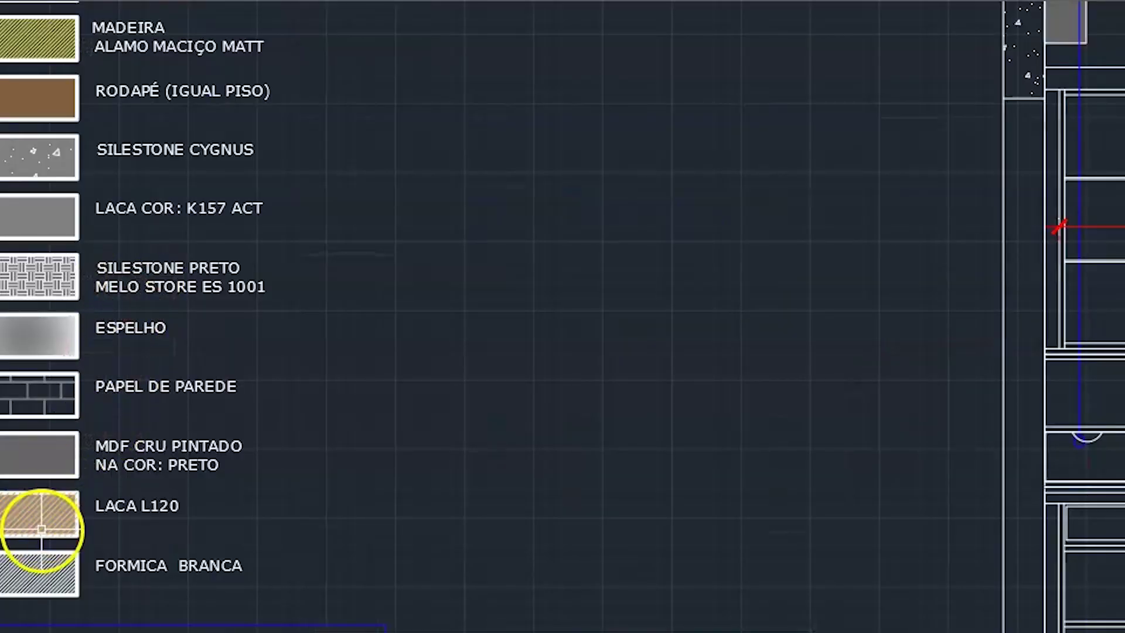
scroll(90, 464, down, 2)
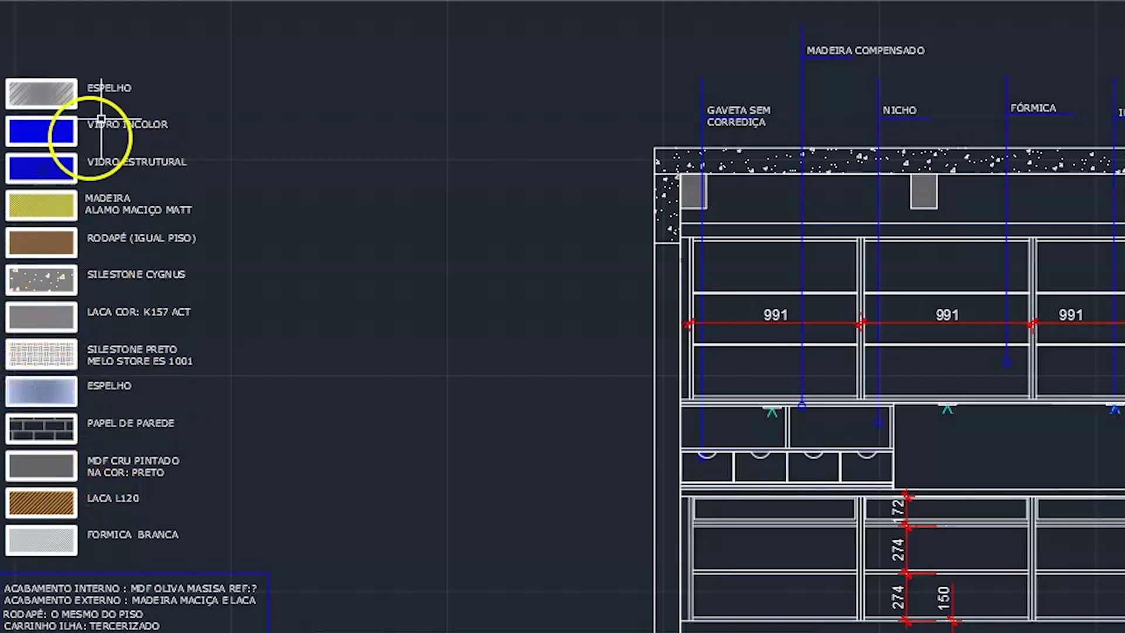
scroll(293, 321, down, 2)
scroll(834, 540, up, 2)
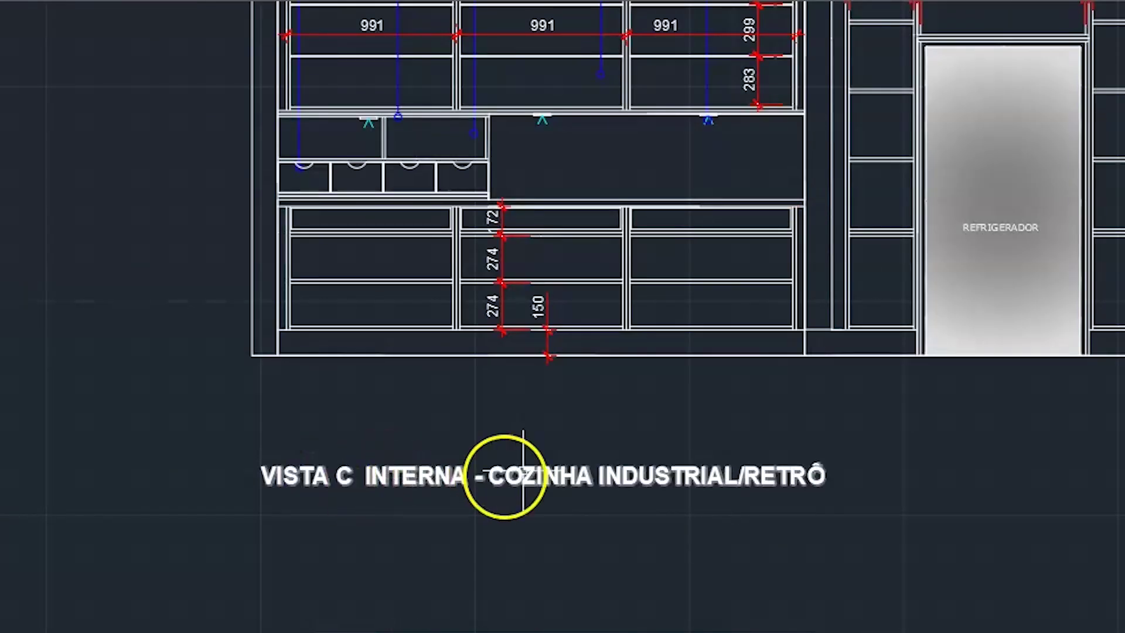
Compare the external and internal View C elevations, and check the view and section markers on the kitchen floor plan.
scroll(474, 434, down, 1)
scroll(555, 278, down, 4)
middle_drag(598, 45, 540, 264)
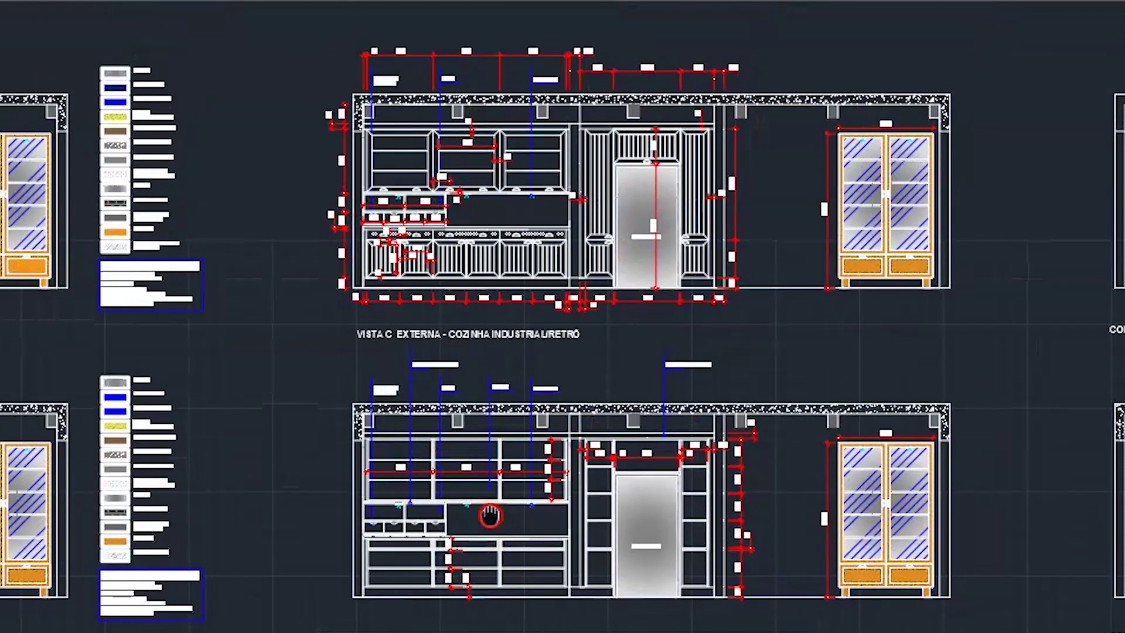
scroll(477, 256, up, 3)
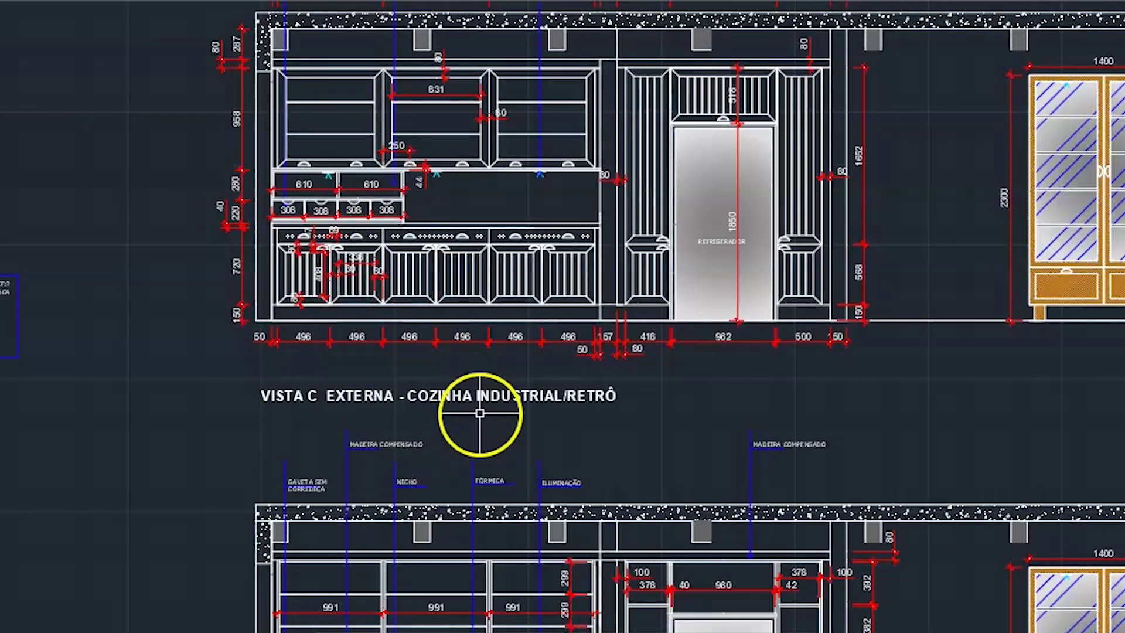
scroll(599, 347, down, 4)
mouse_move(709, 358)
middle_down()
mouse_move(640, 250)
mouse_move(552, 238)
mouse_move(510, 286)
mouse_move(595, 344)
mouse_move(775, 576)
middle_up()
scroll(765, 175, up, 4)
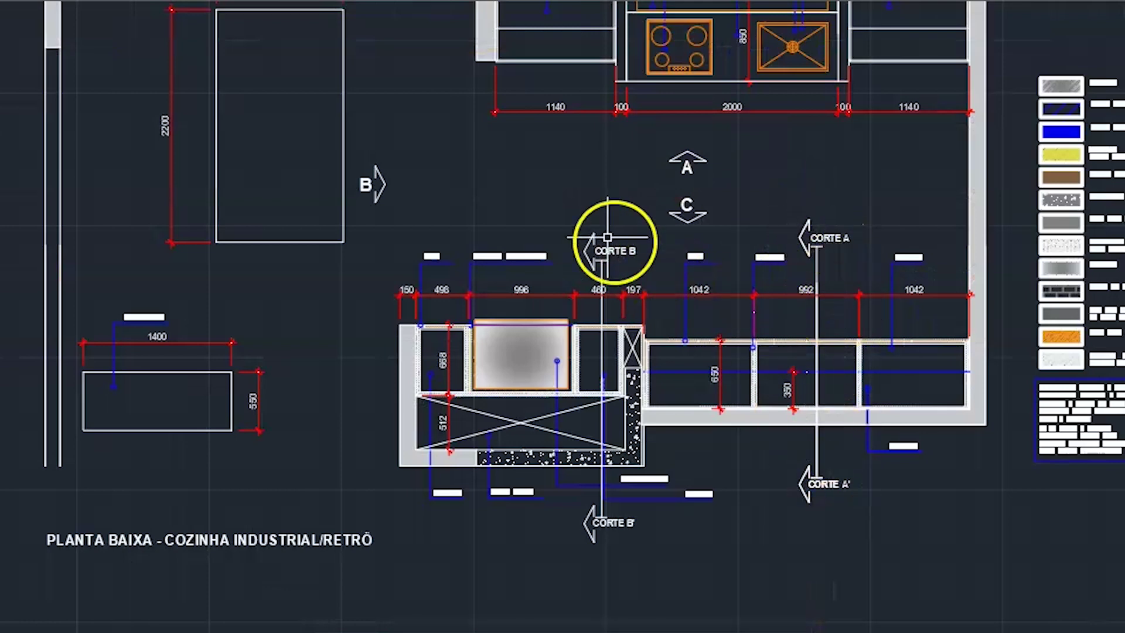
Look over the dimensioned and hatched versions of sections BB' and AA' beside the View C elevations.
scroll(678, 533, down, 5)
middle_drag(637, 308, 520, 284)
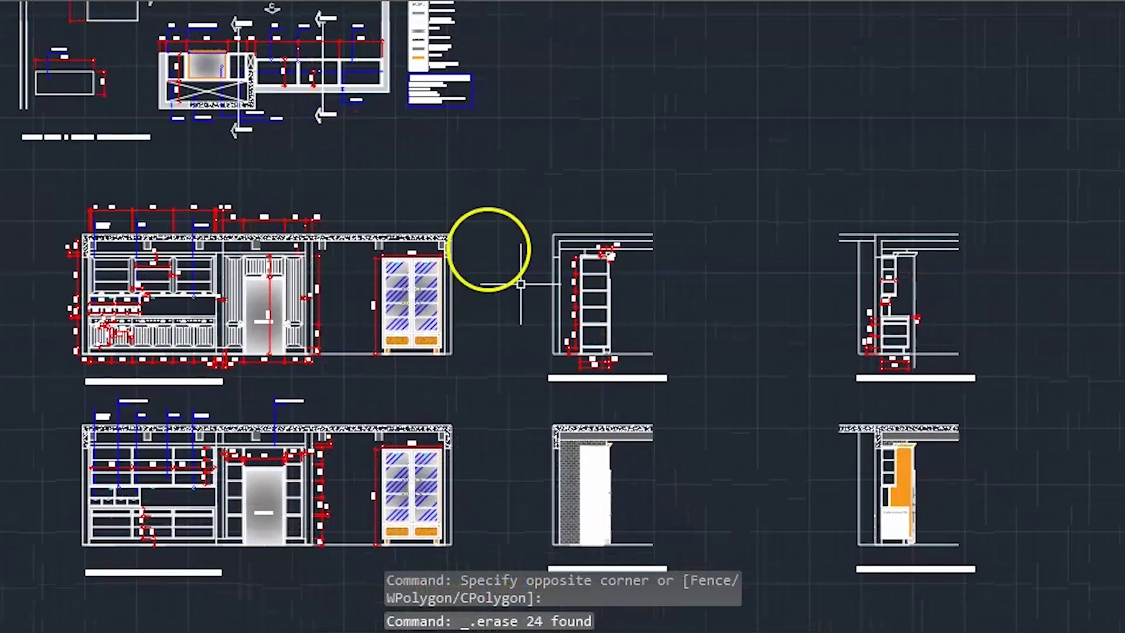
middle_drag(705, 326, 617, 166)
scroll(498, 176, up, 3)
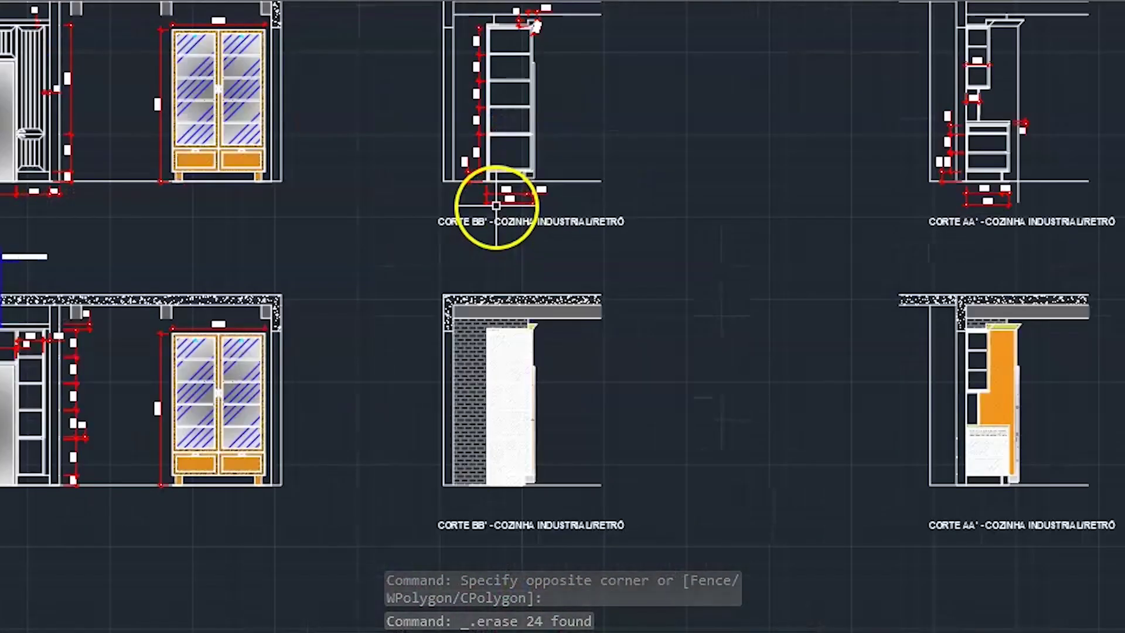
middle_drag(924, 201, 684, 397)
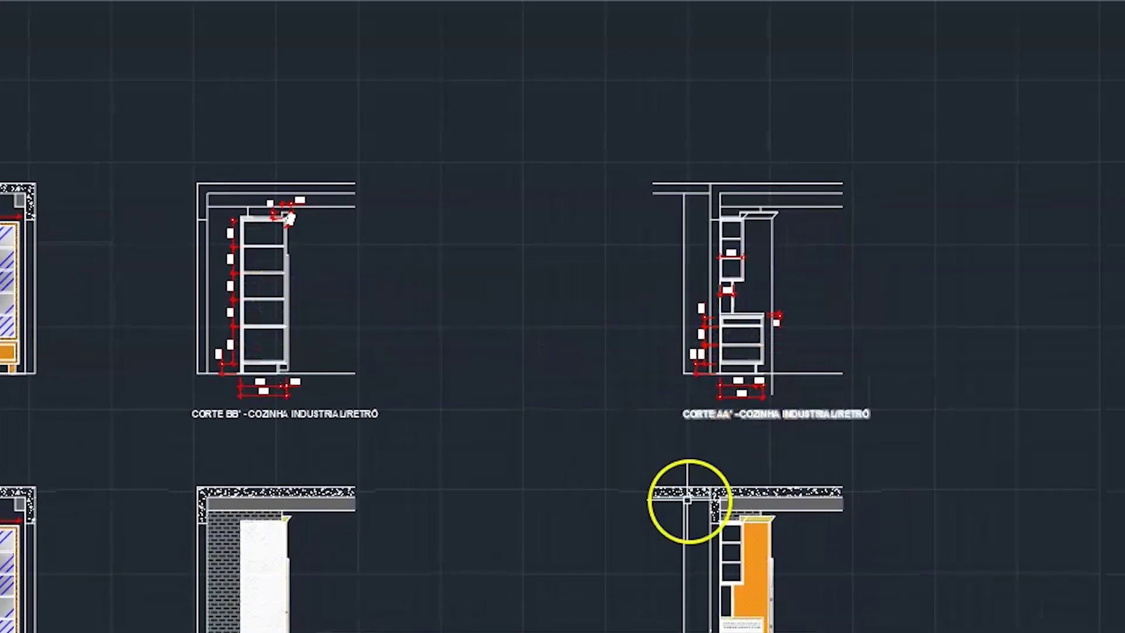
scroll(566, 372, down, 2)
scroll(284, 202, down, 1)
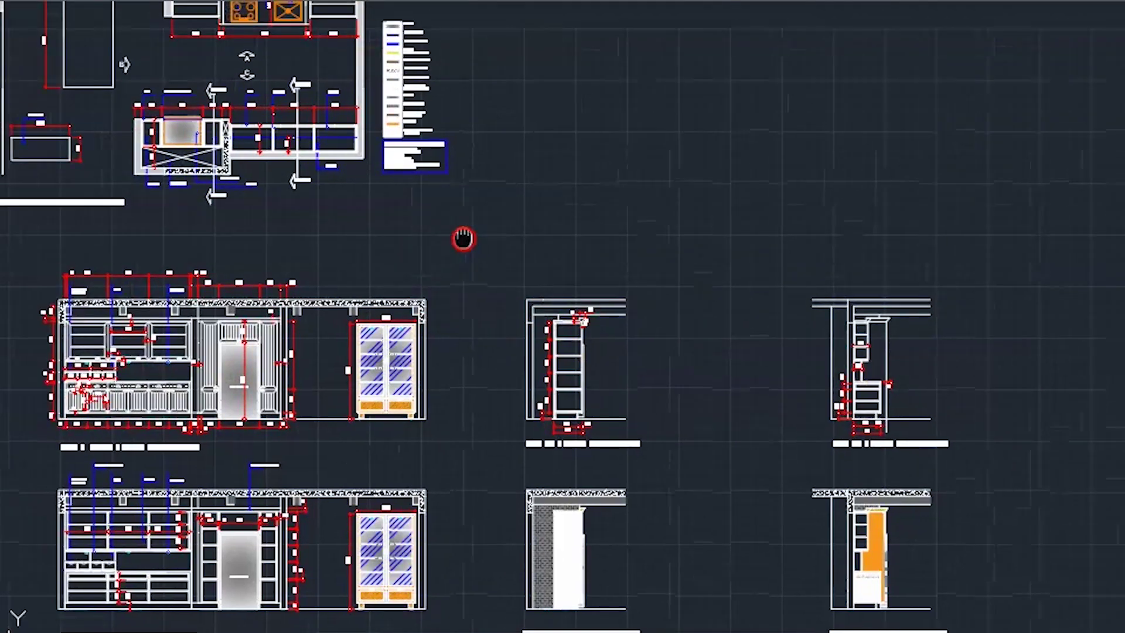
Examine where section line A-A' cuts the cabinet run on the floor plan and relate it to the section drawings.
scroll(294, 107, up, 5)
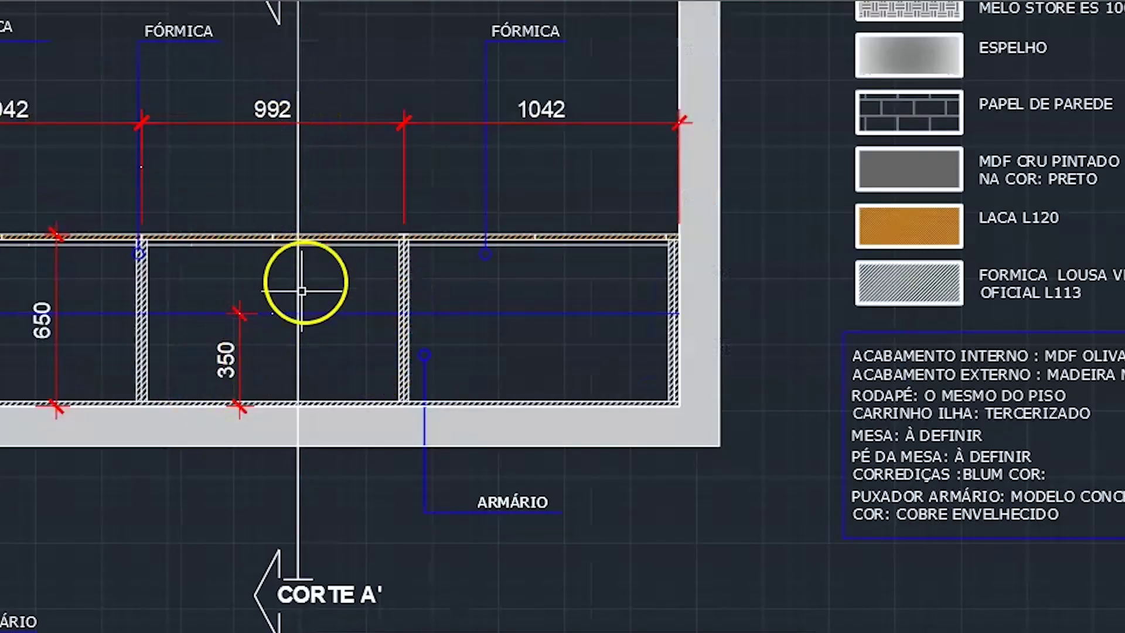
scroll(344, 347, down, 2)
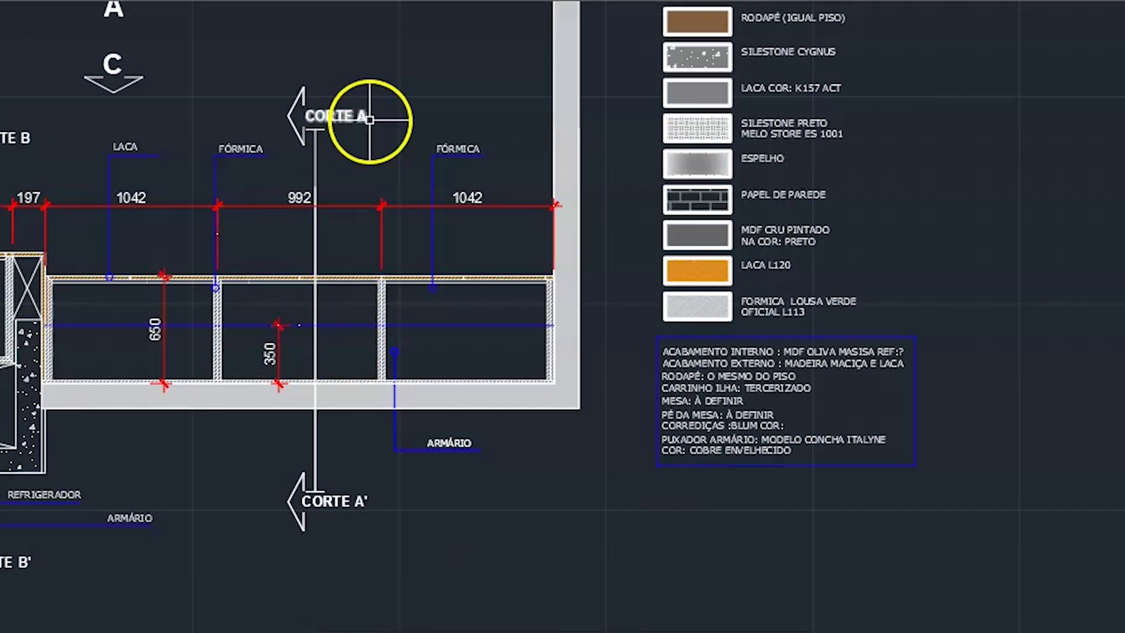
scroll(328, 338, down, 2)
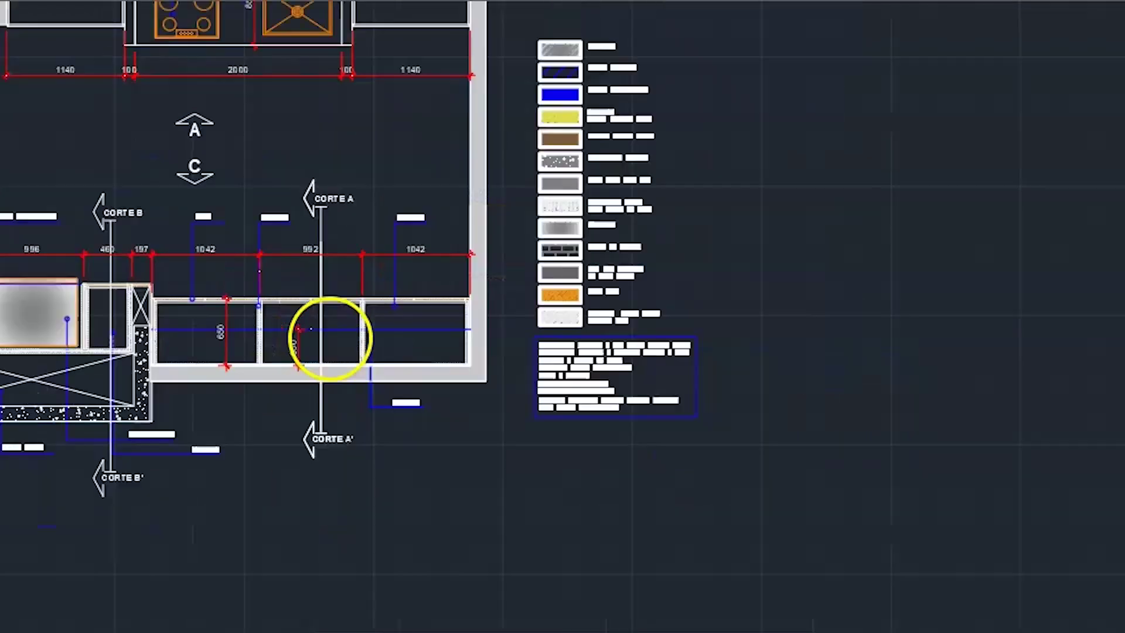
scroll(577, 353, down, 1)
middle_drag(885, 543, 776, 381)
middle_drag(867, 509, 704, 299)
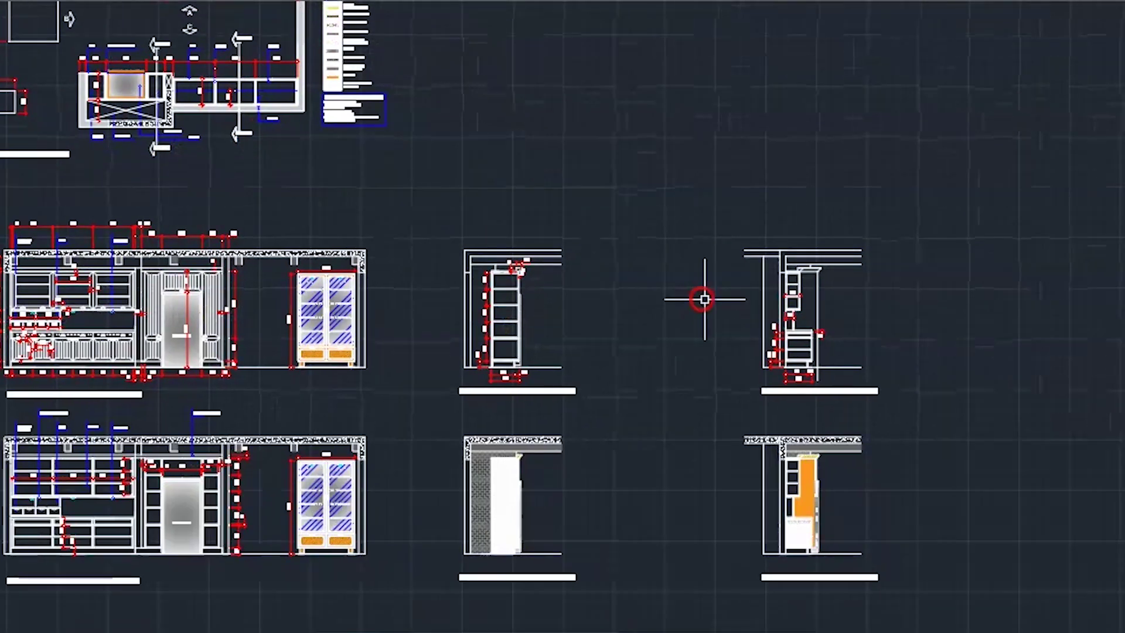
middle_drag(532, 80, 572, 183)
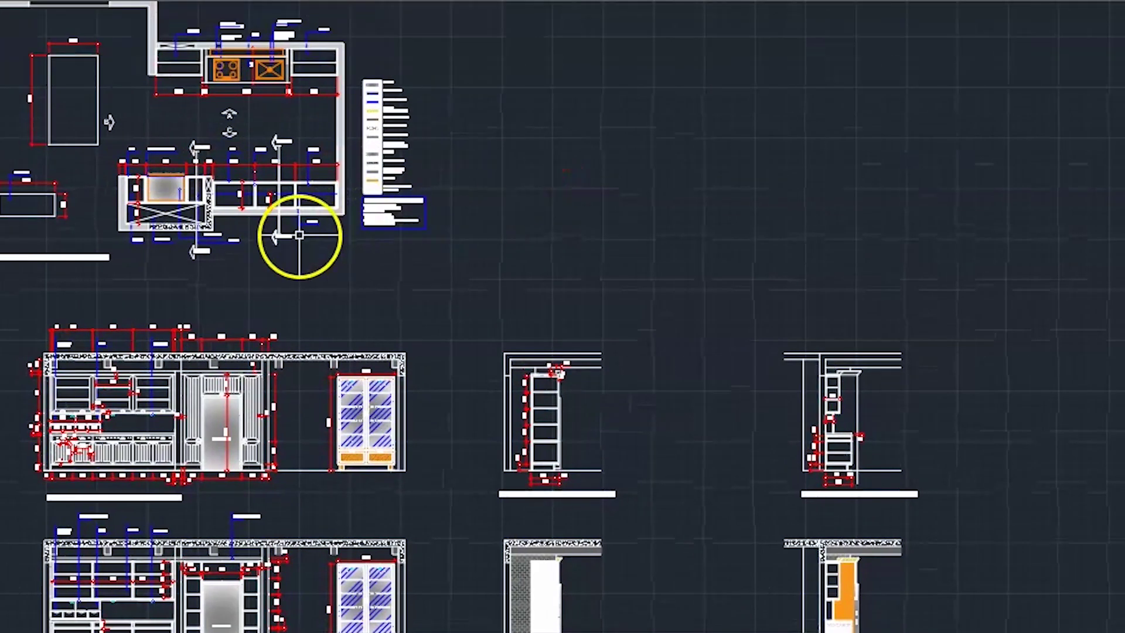
scroll(276, 204, up, 5)
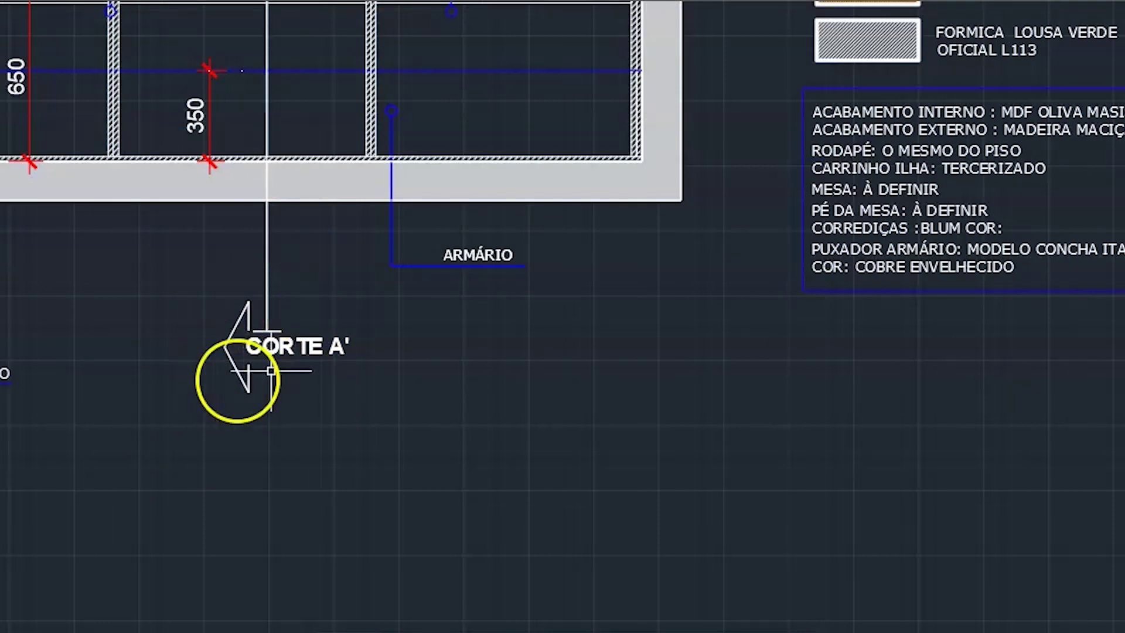
scroll(311, 392, down, 2)
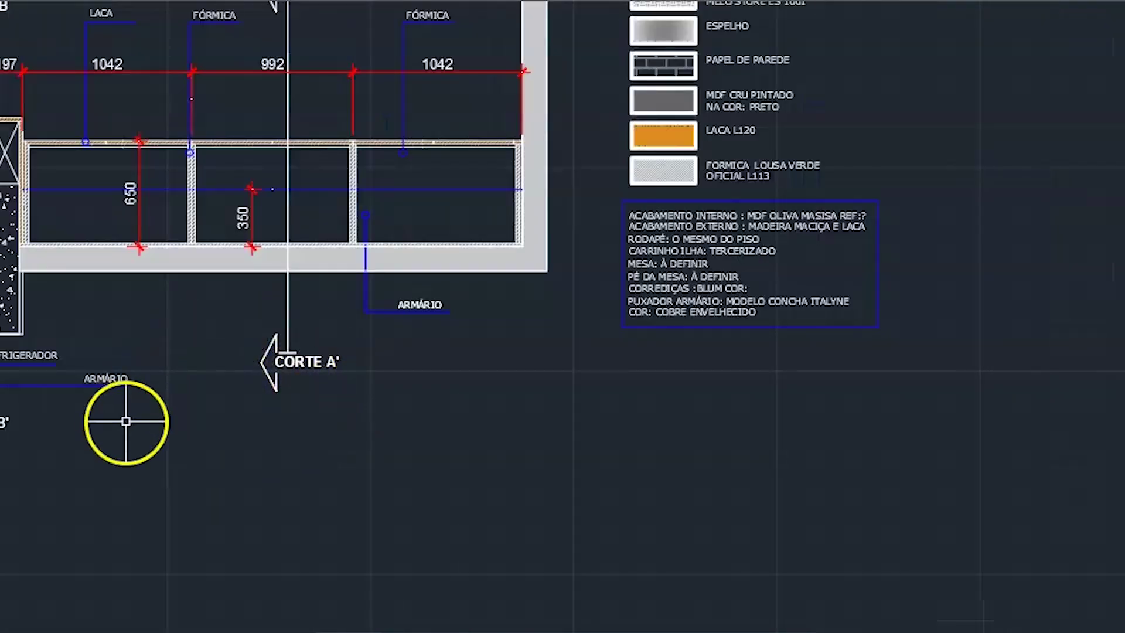
scroll(141, 425, down, 2)
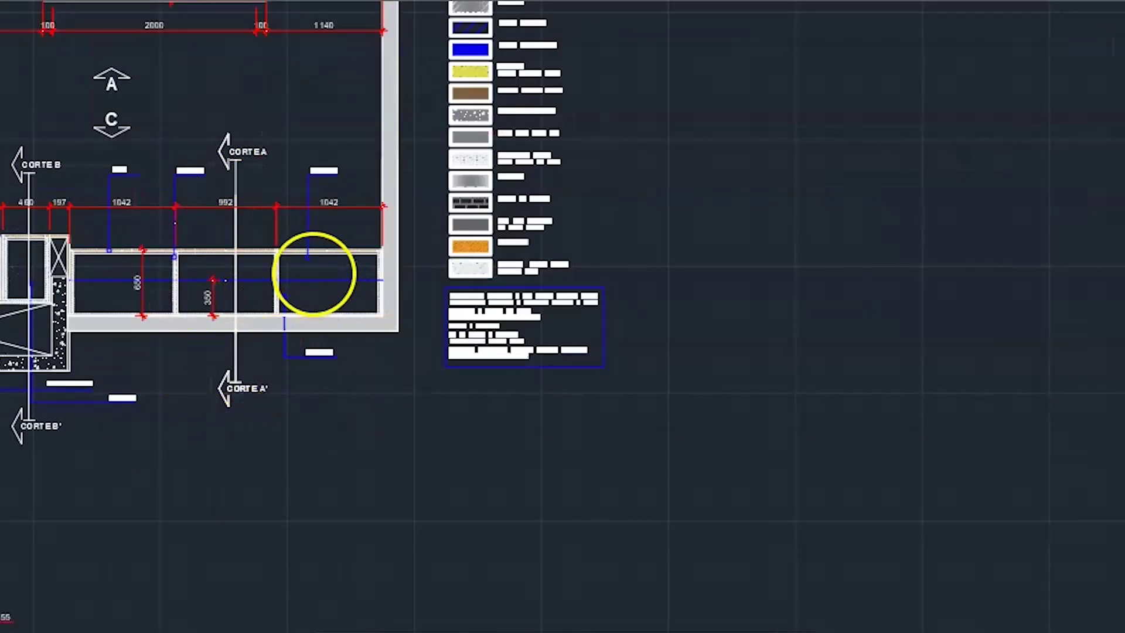
scroll(313, 273, down, 3)
Examine the base cabinet, countertop and upper cabinet in the dimensioned section AA' and its hatched counterpart below.
middle_drag(1015, 523, 756, 285)
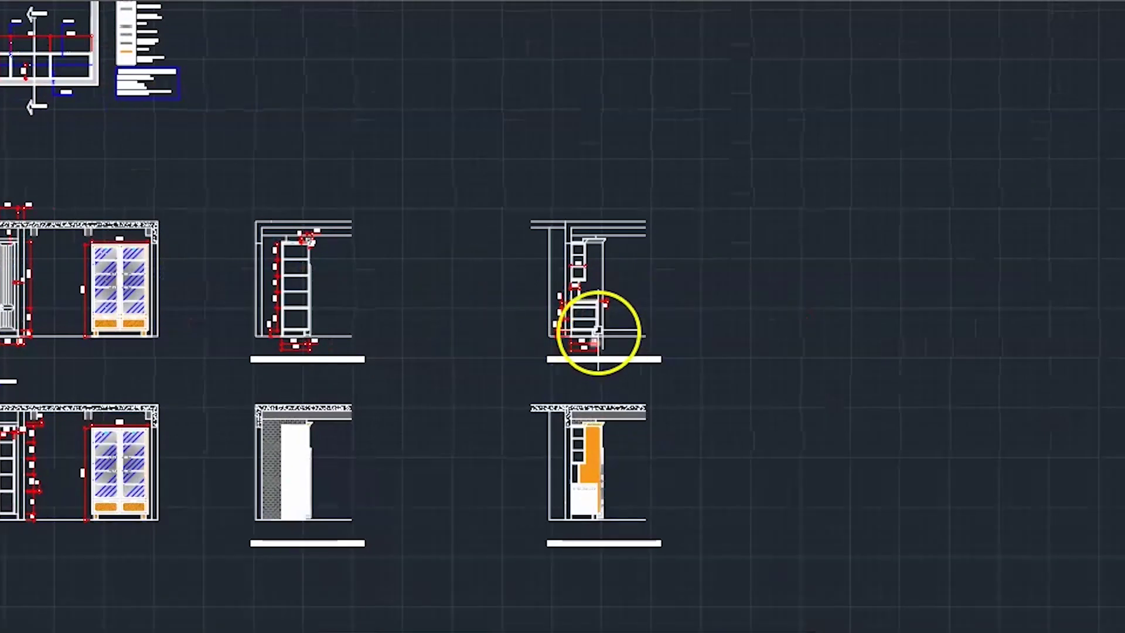
scroll(598, 332, up, 4)
middle_drag(632, 269, 619, 319)
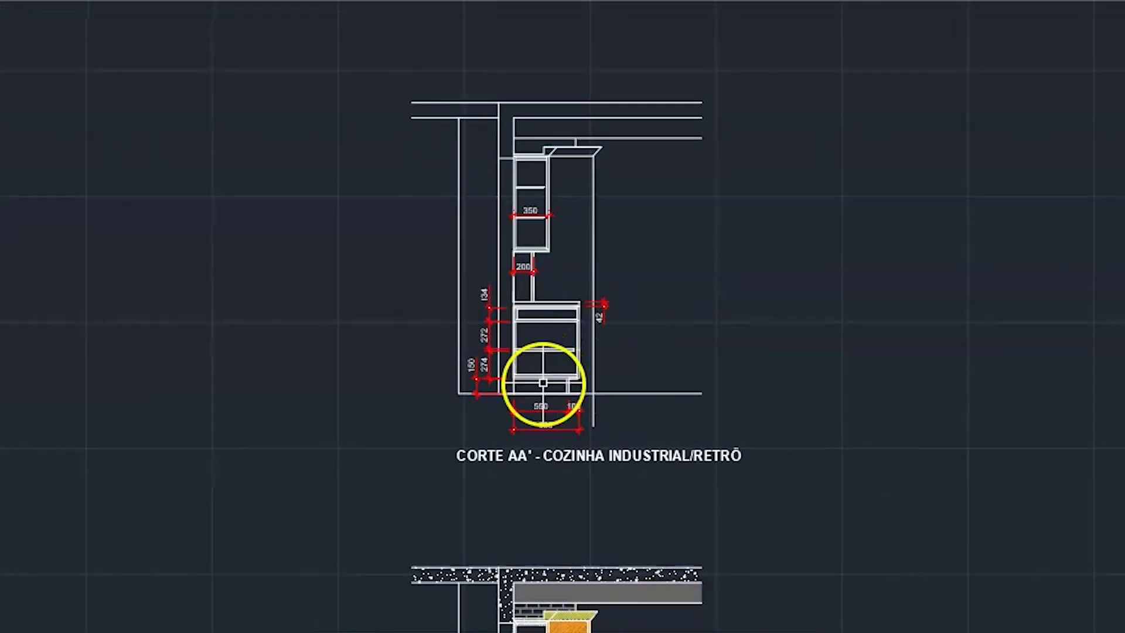
scroll(543, 382, up, 4)
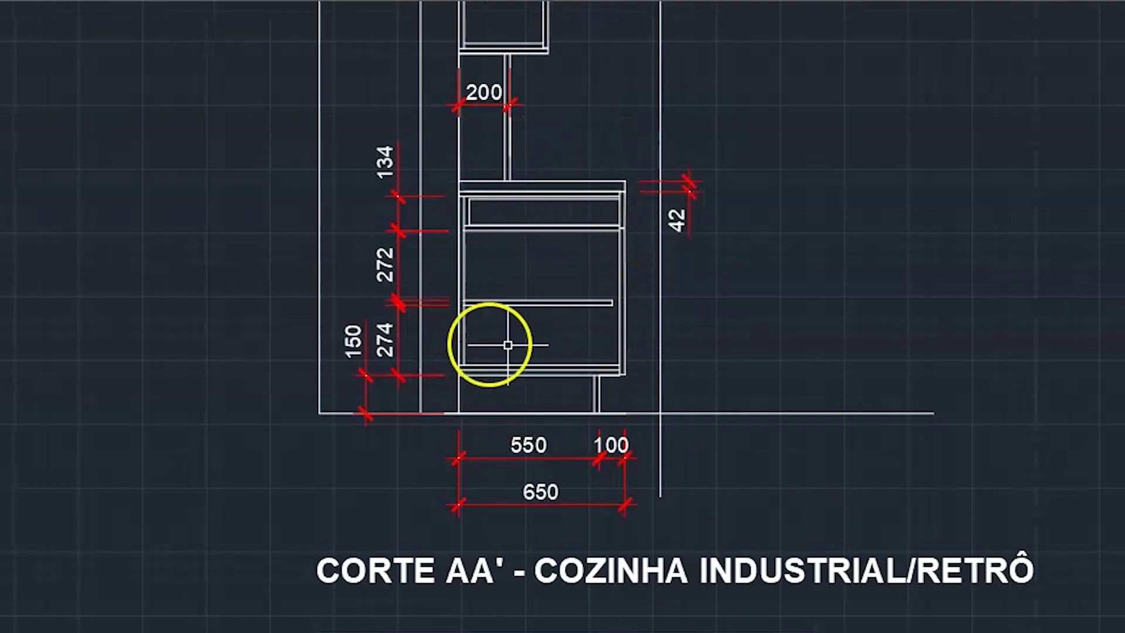
scroll(550, 205, up, 2)
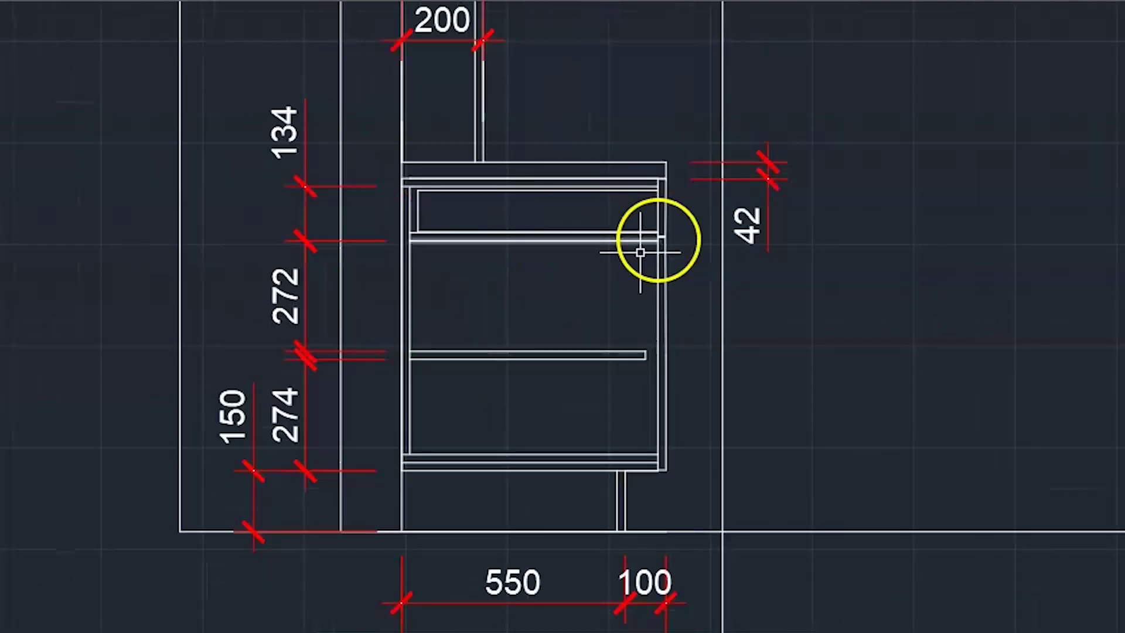
middle_drag(523, 272, 495, 420)
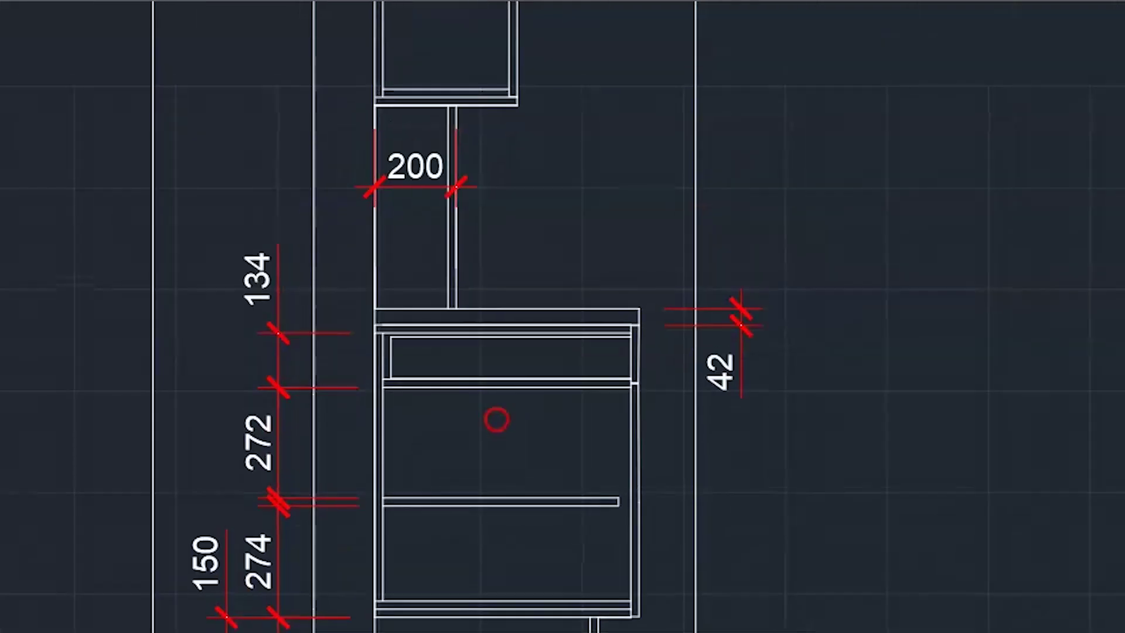
scroll(543, 364, down, 2)
scroll(596, 205, down, 4)
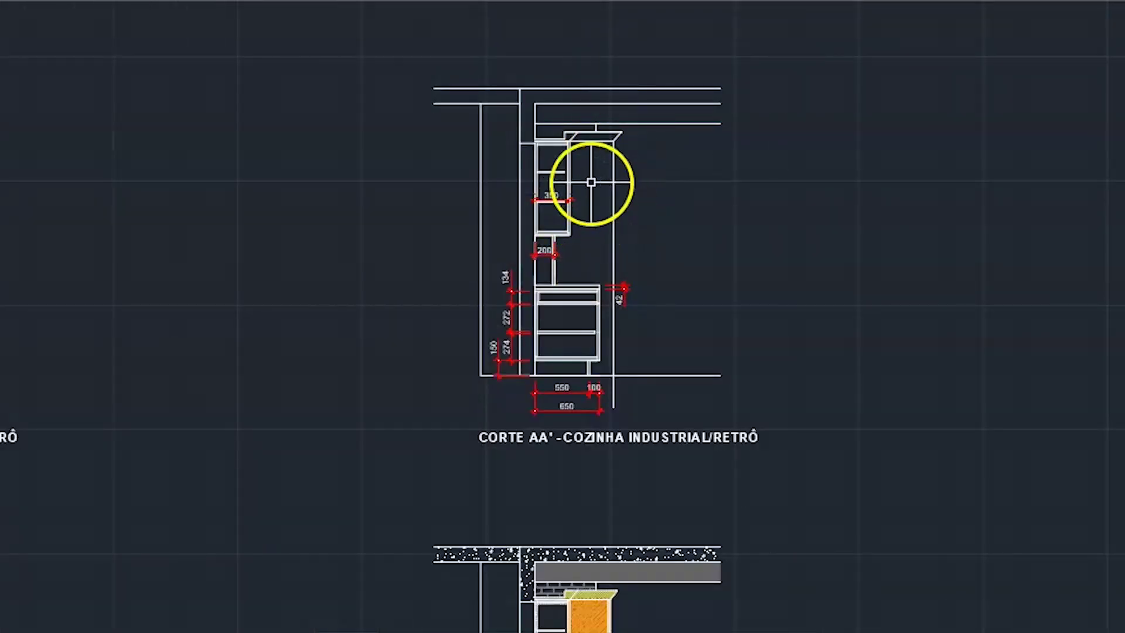
middle_drag(680, 262, 658, 82)
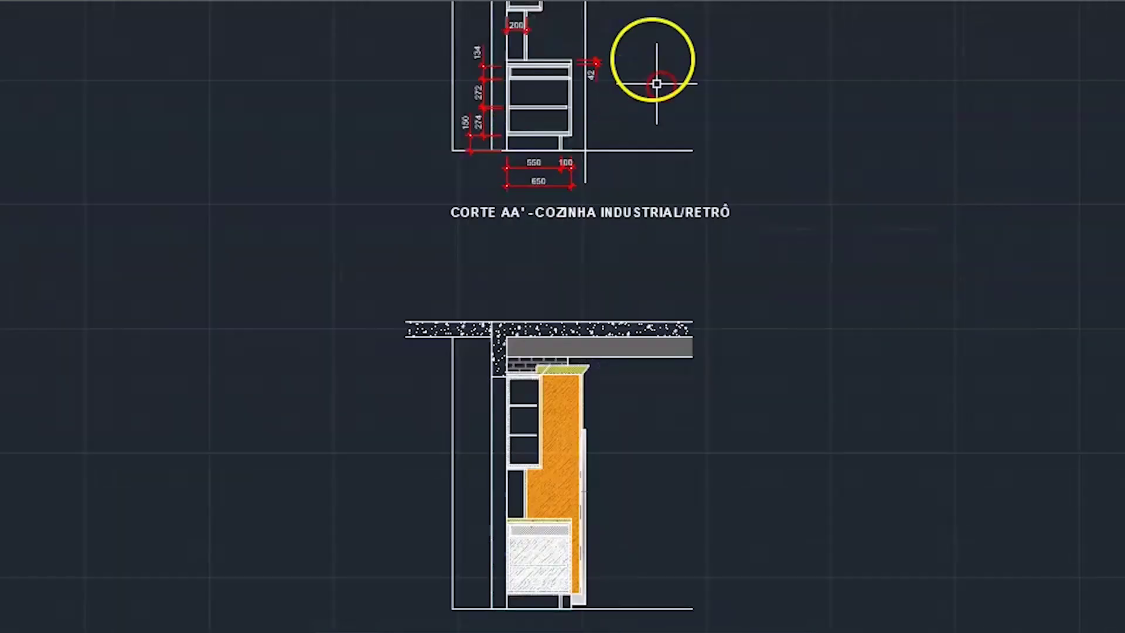
middle_drag(695, 394, 794, 87)
scroll(635, 281, up, 5)
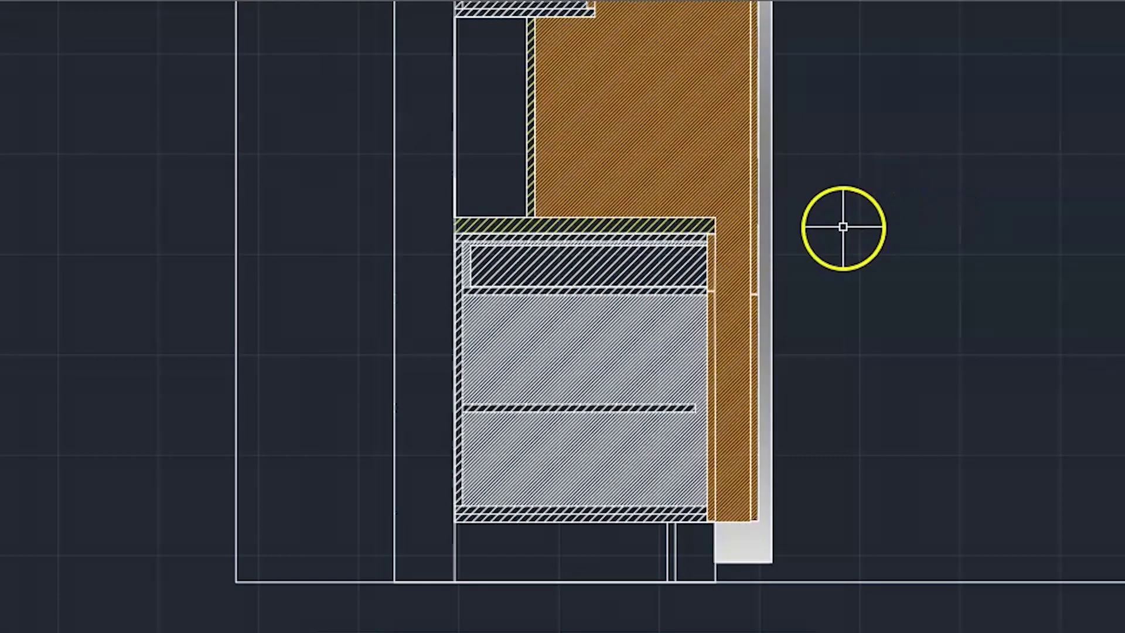
Inspect the drawer construction under the countertop in the dimensioned section AA' and return to the View C elevations.
scroll(843, 227, down, 3)
middle_drag(876, 158, 816, 381)
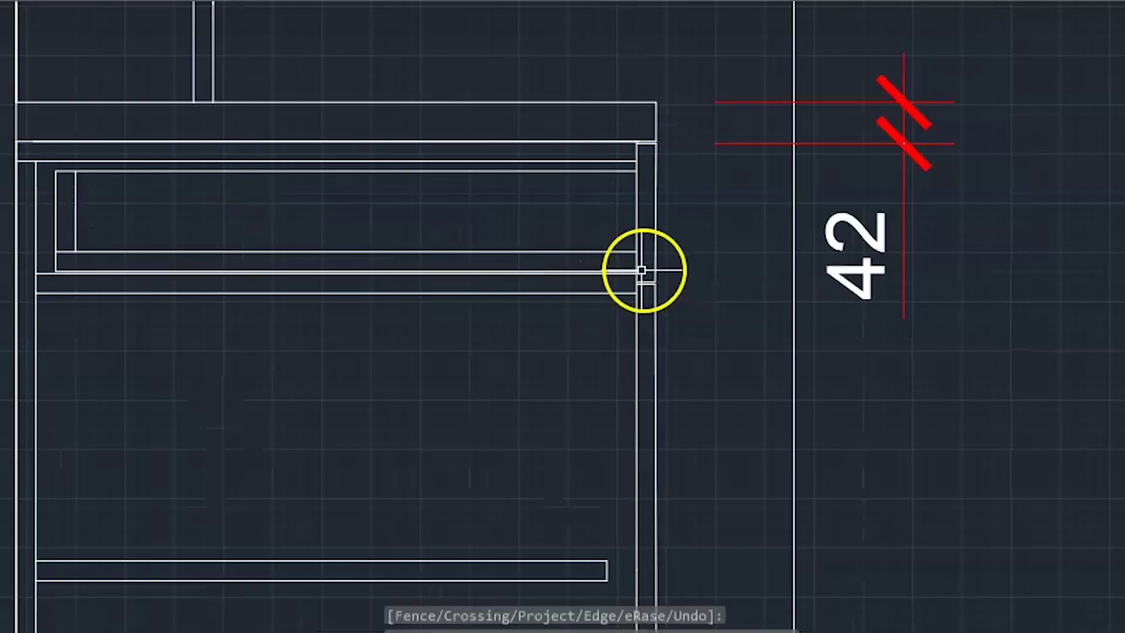
key(Escape)
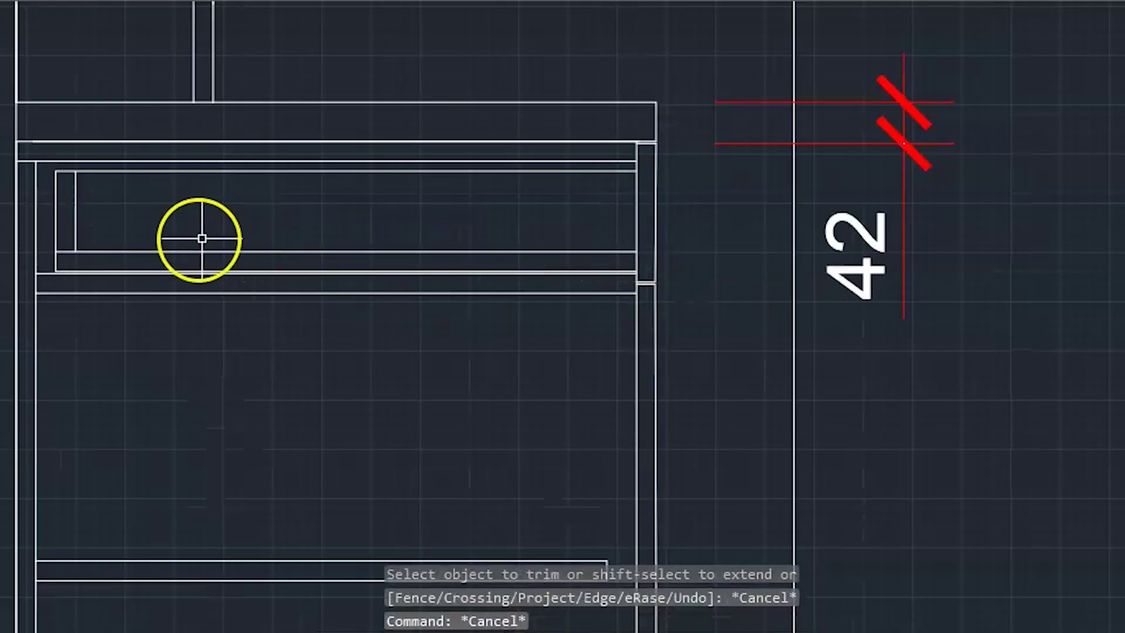
scroll(81, 179, up, 6)
scroll(76, 195, down, 4)
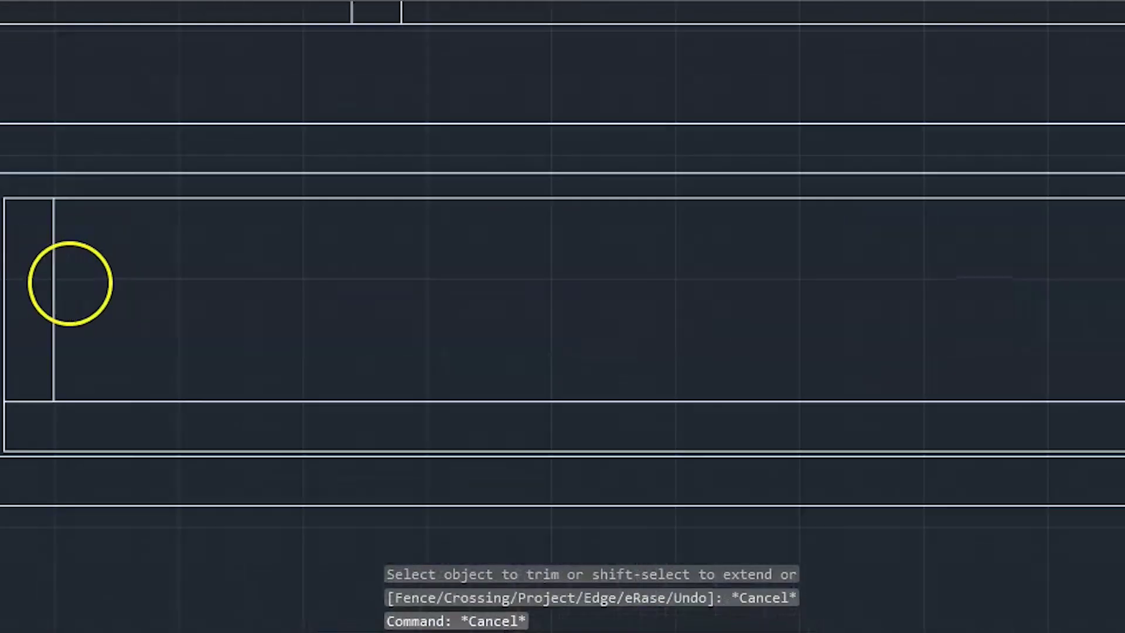
scroll(632, 254, down, 8)
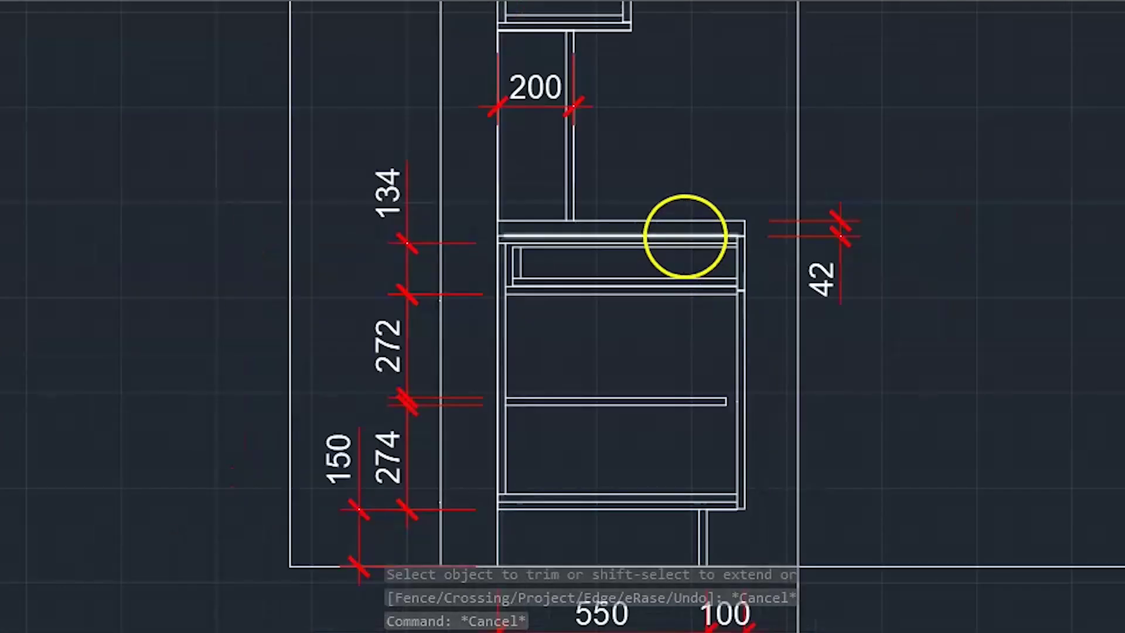
mouse_move(5, 276)
middle_down()
mouse_move(655, 239)
mouse_move(771, 273)
middle_up()
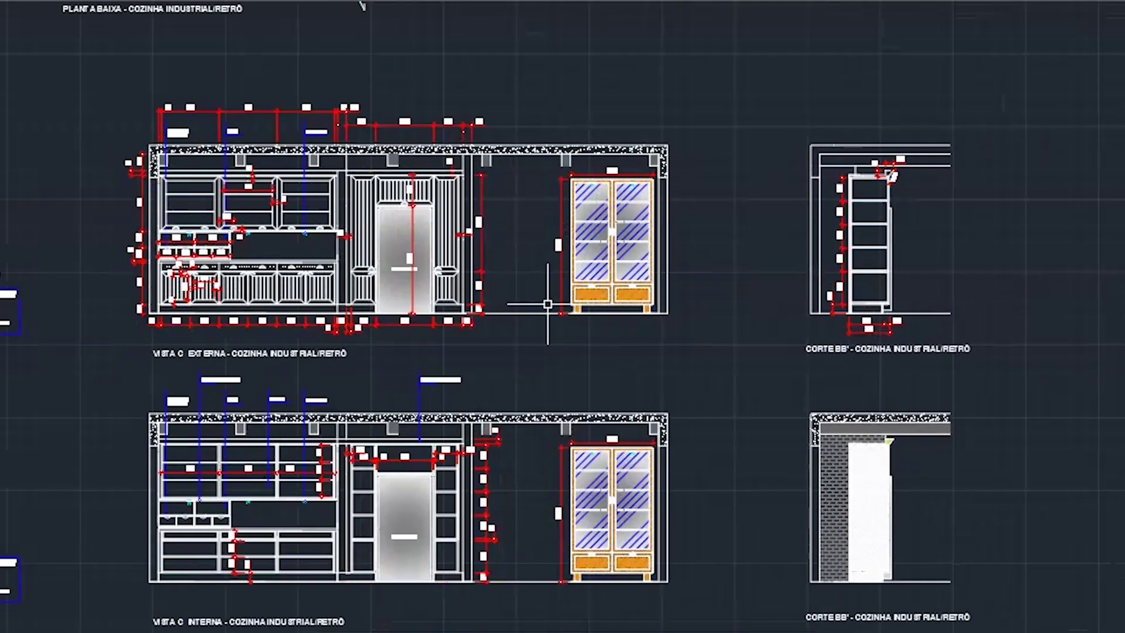
Relate section line A-A' on the floor plan to section AA' and examine the base cabinet's drawer, shelf and plinth.
middle_drag(490, 80, 416, 372)
scroll(483, 197, up, 6)
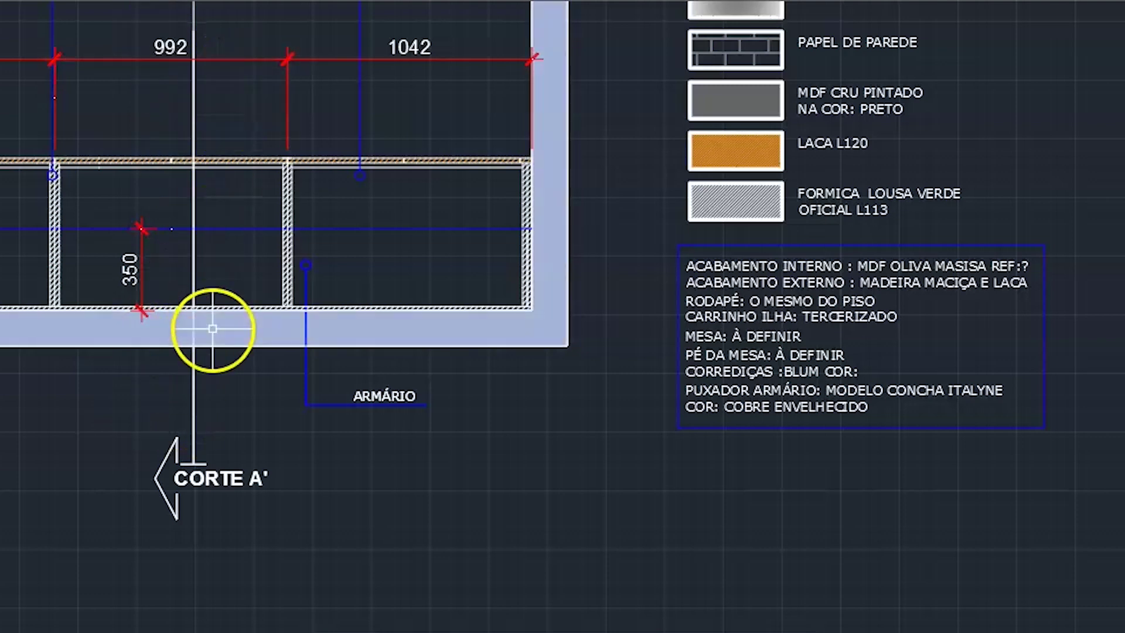
scroll(184, 279, down, 6)
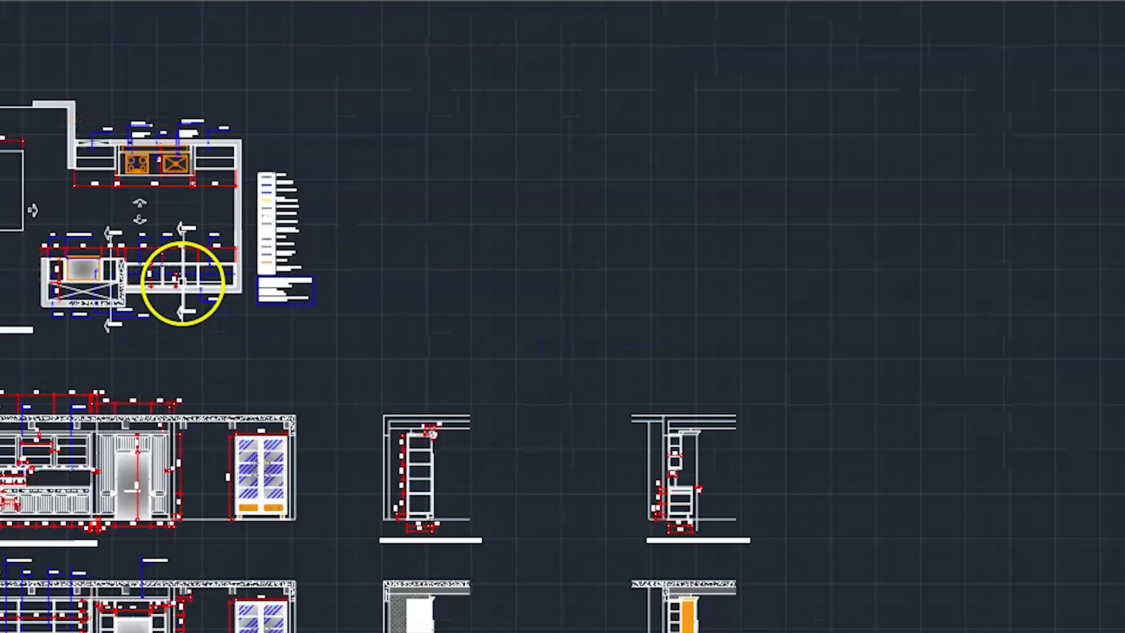
middle_drag(613, 469, 555, 256)
scroll(492, 221, up, 10)
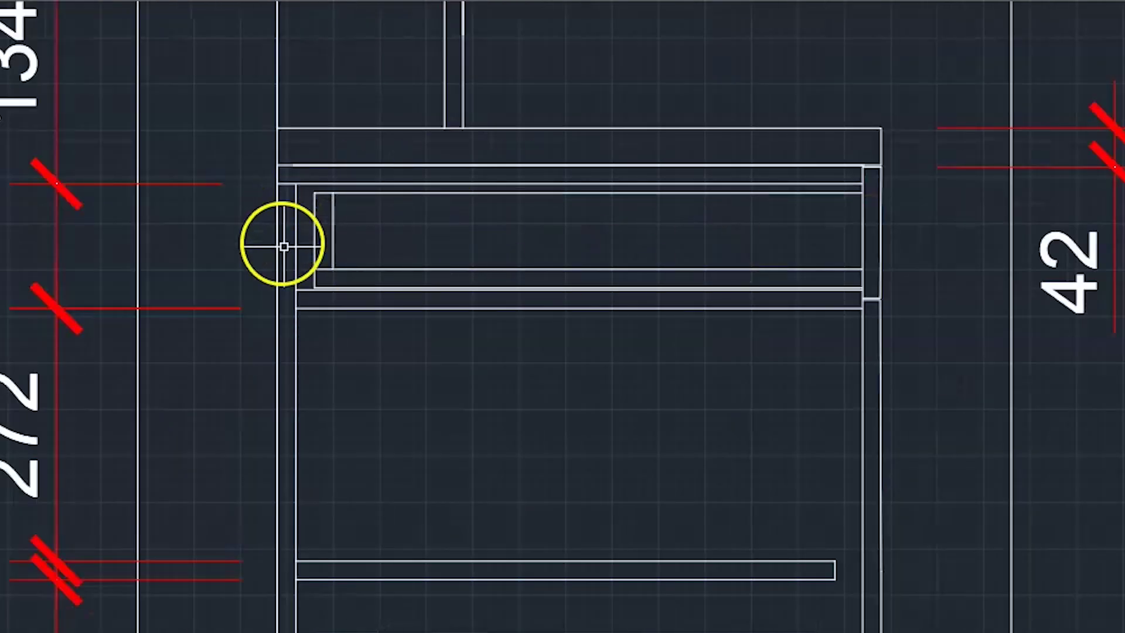
scroll(298, 311, up, 4)
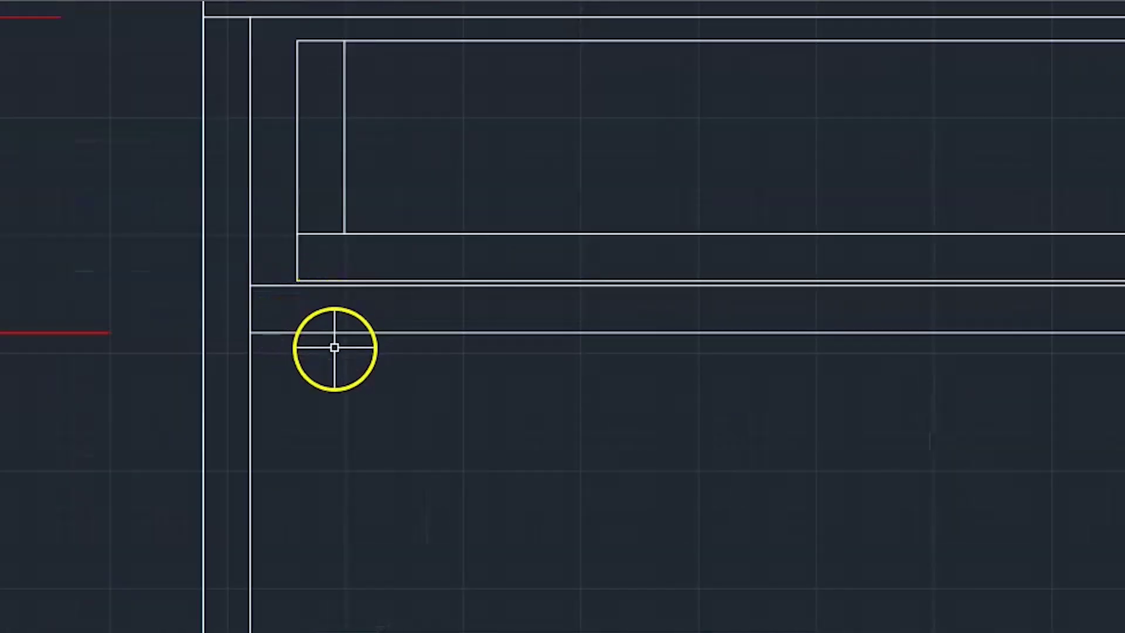
scroll(484, 254, down, 2)
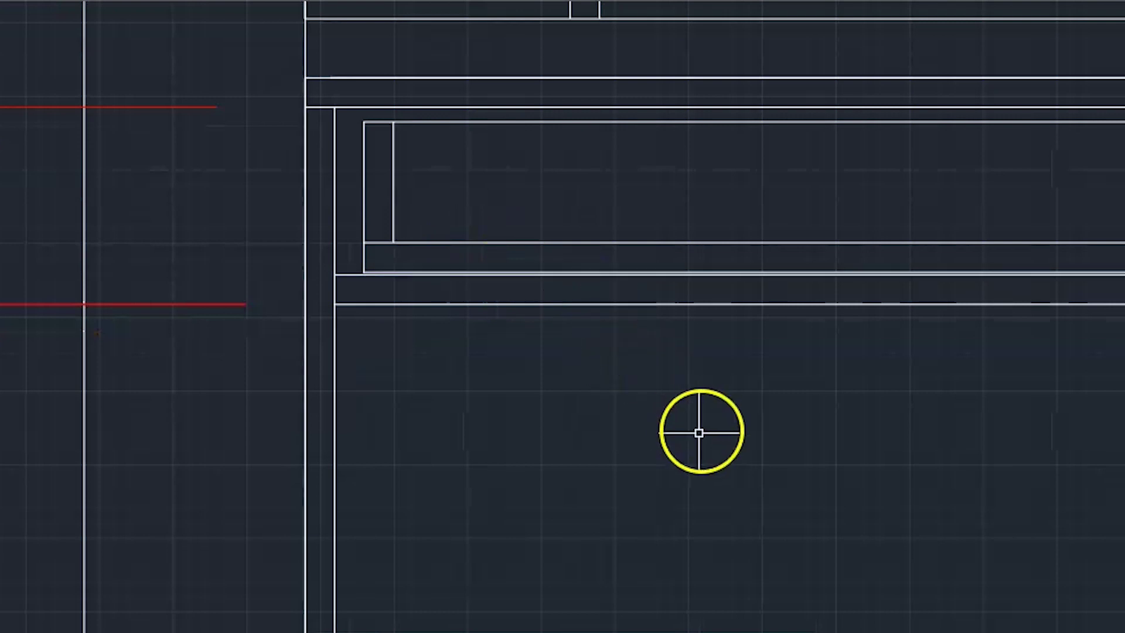
scroll(739, 434, down, 2)
mouse_move(751, 434)
middle_down()
mouse_move(578, 389)
mouse_move(670, 258)
mouse_move(776, 256)
middle_up()
scroll(670, 258, down, 3)
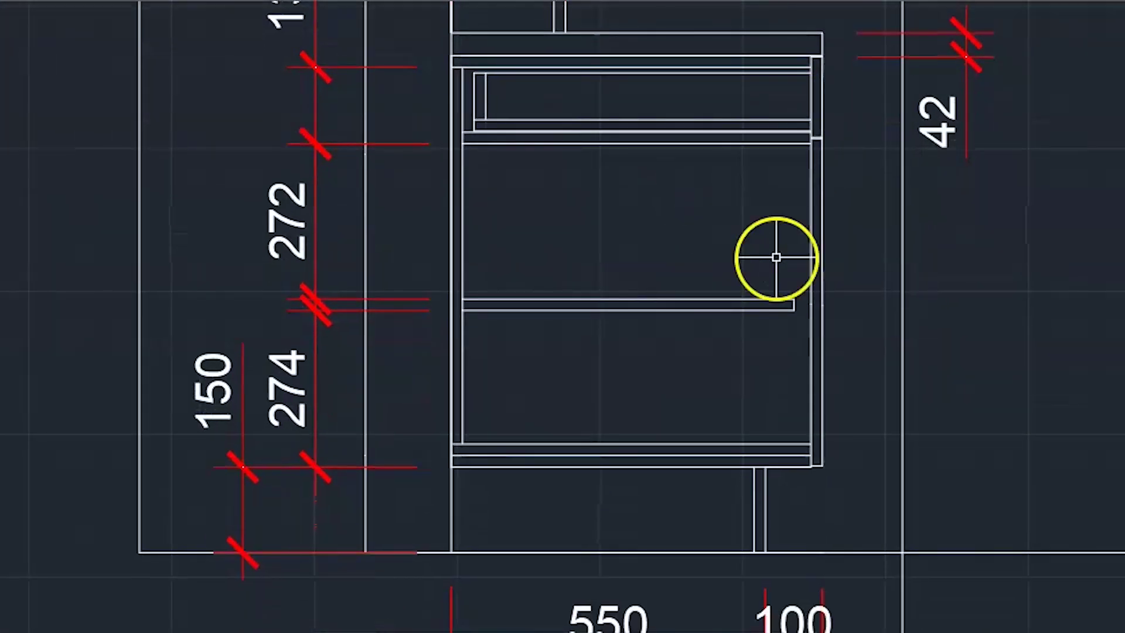
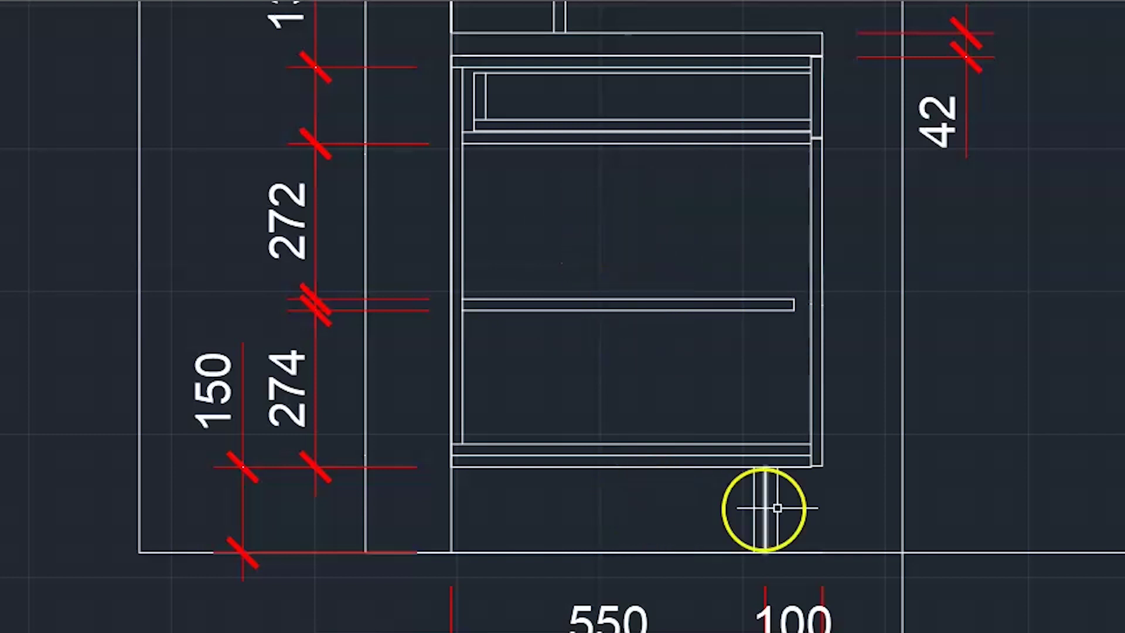
scroll(586, 334, down, 2)
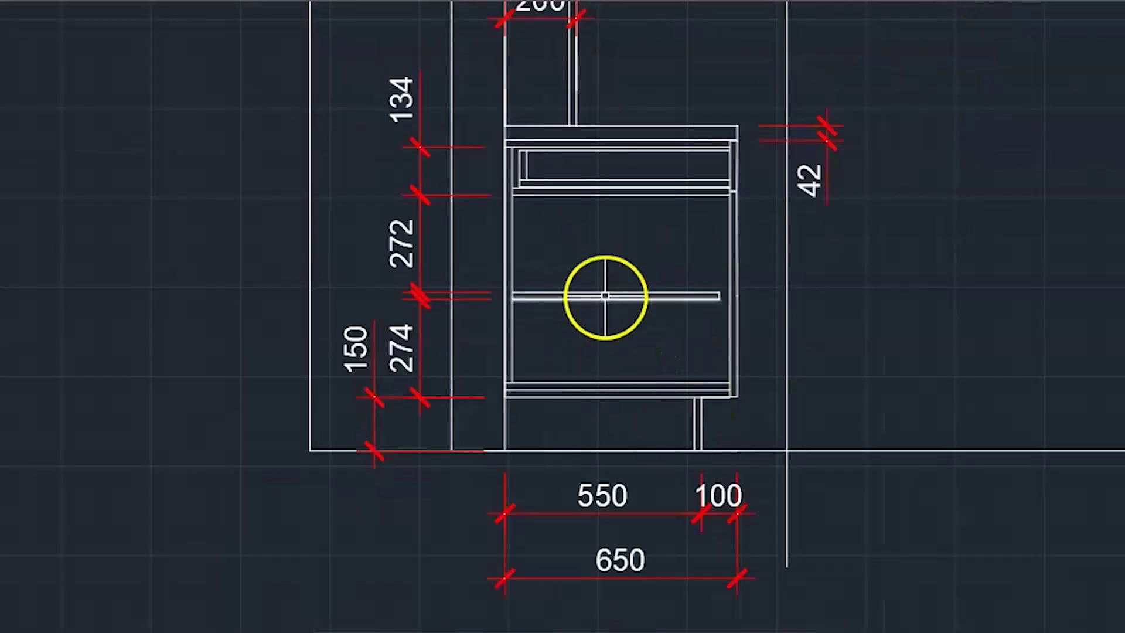
Examine how the countertop, support panel, drawer box and drawer front meet at the back and front of the base cabinet in section AA'.
middle_drag(602, 304, 587, 389)
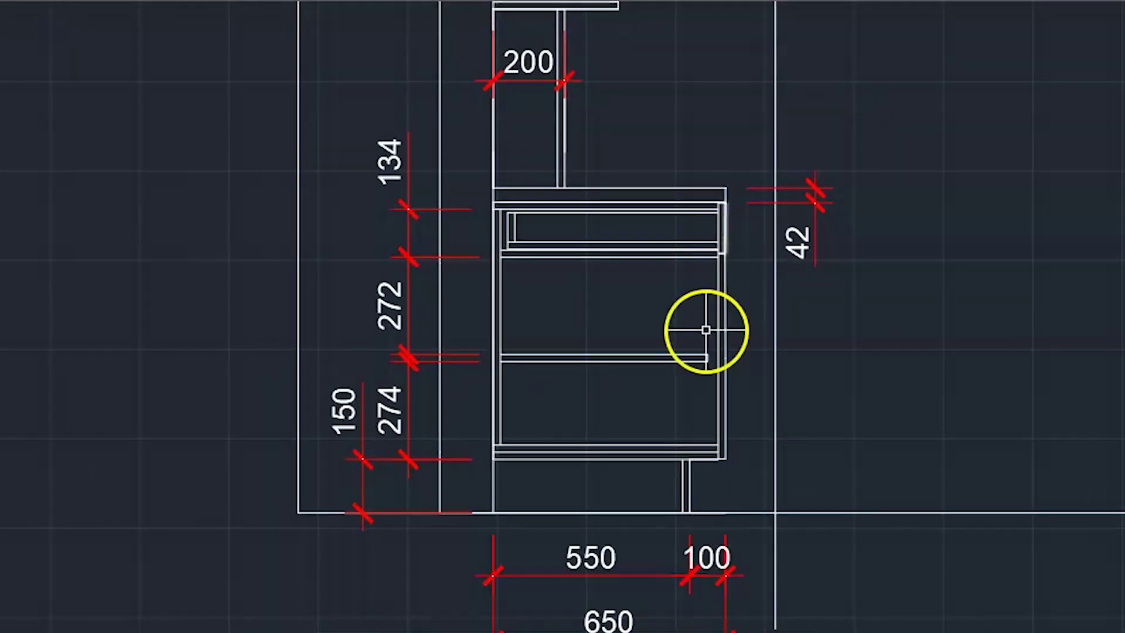
middle_drag(631, 191, 595, 312)
scroll(525, 281, up, 6)
scroll(690, 304, down, 2)
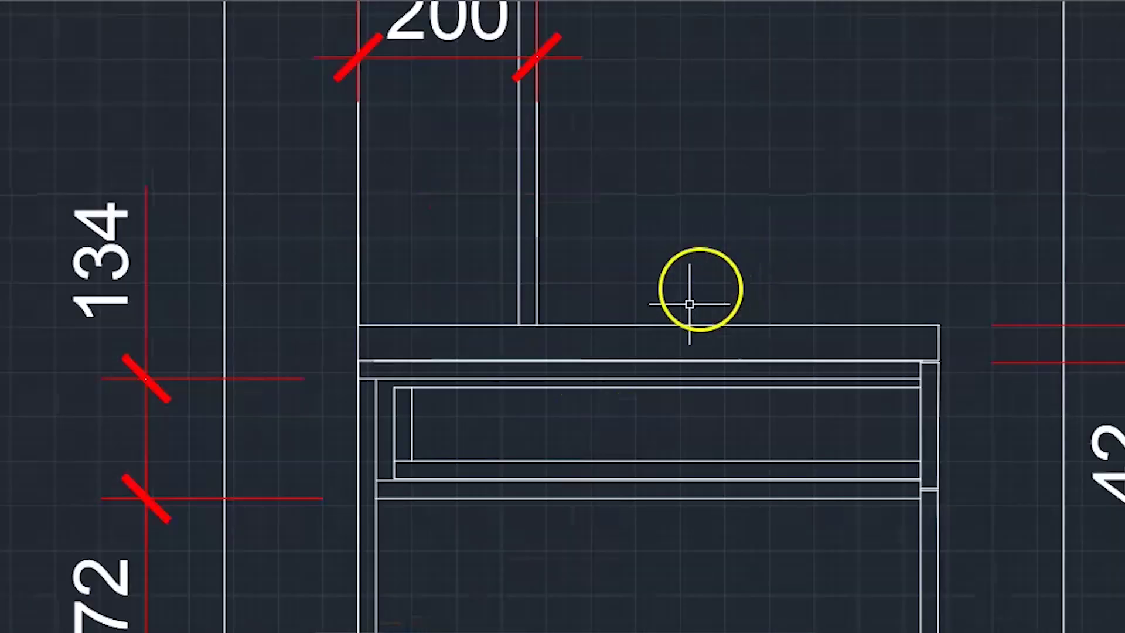
middle_drag(739, 221, 793, 55)
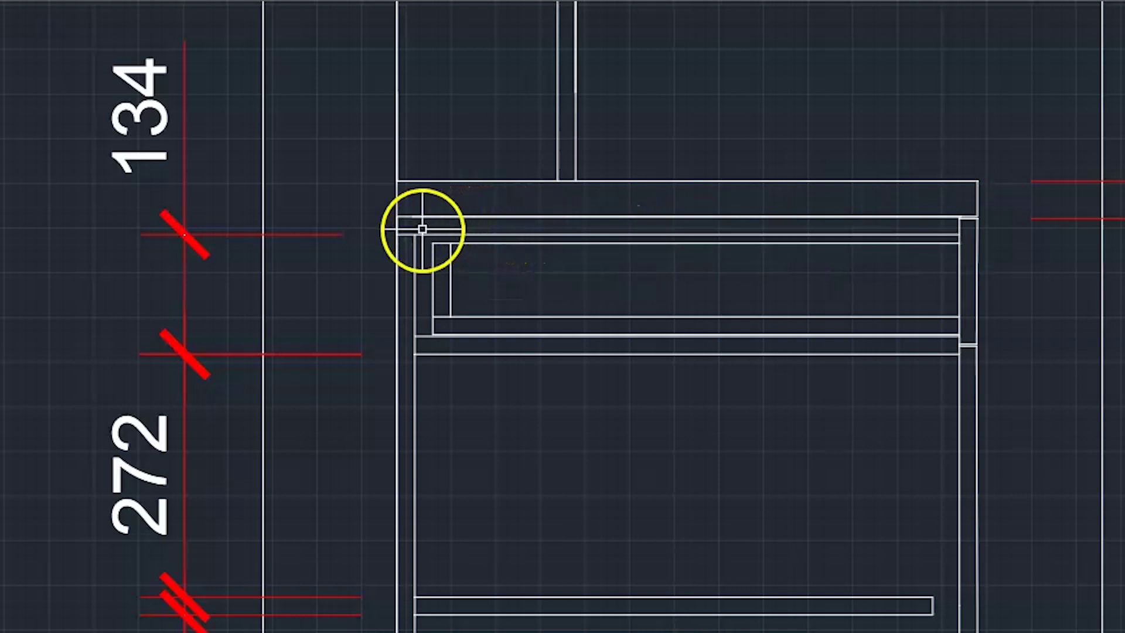
scroll(422, 228, up, 5)
key(Escape)
key(Escape)
key(Escape)
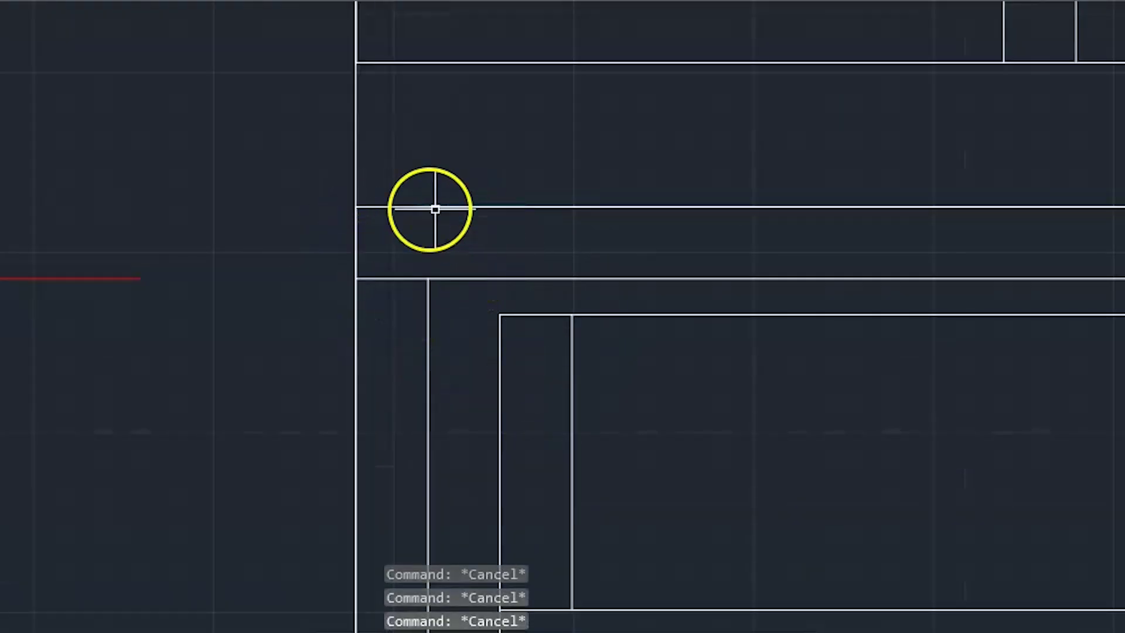
scroll(334, 303, down, 5)
scroll(879, 299, up, 5)
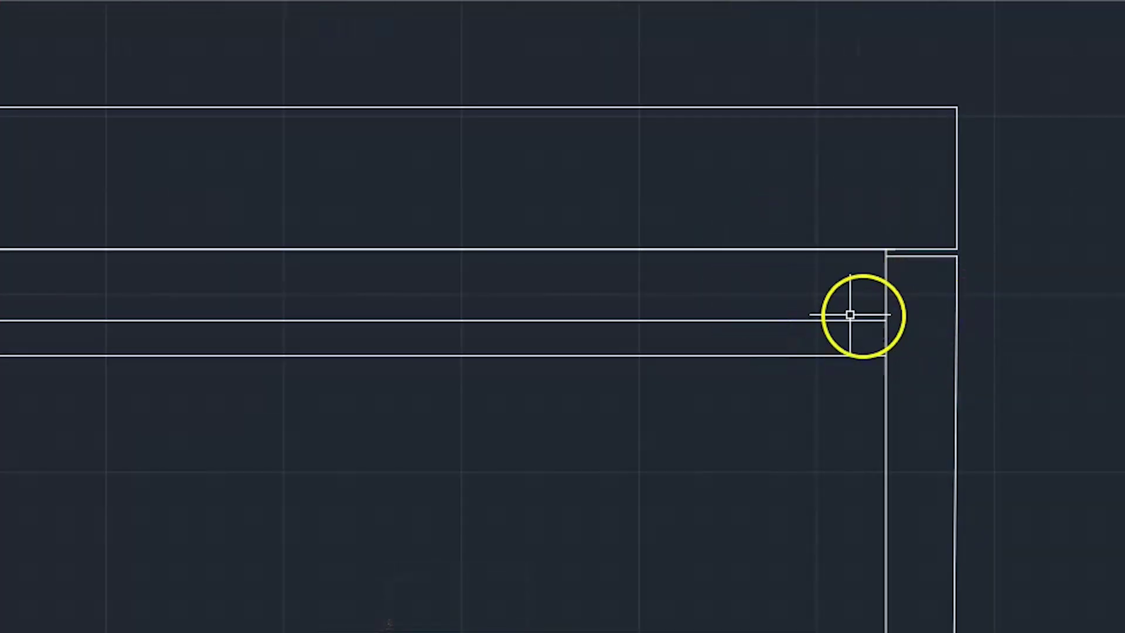
scroll(856, 213, down, 3)
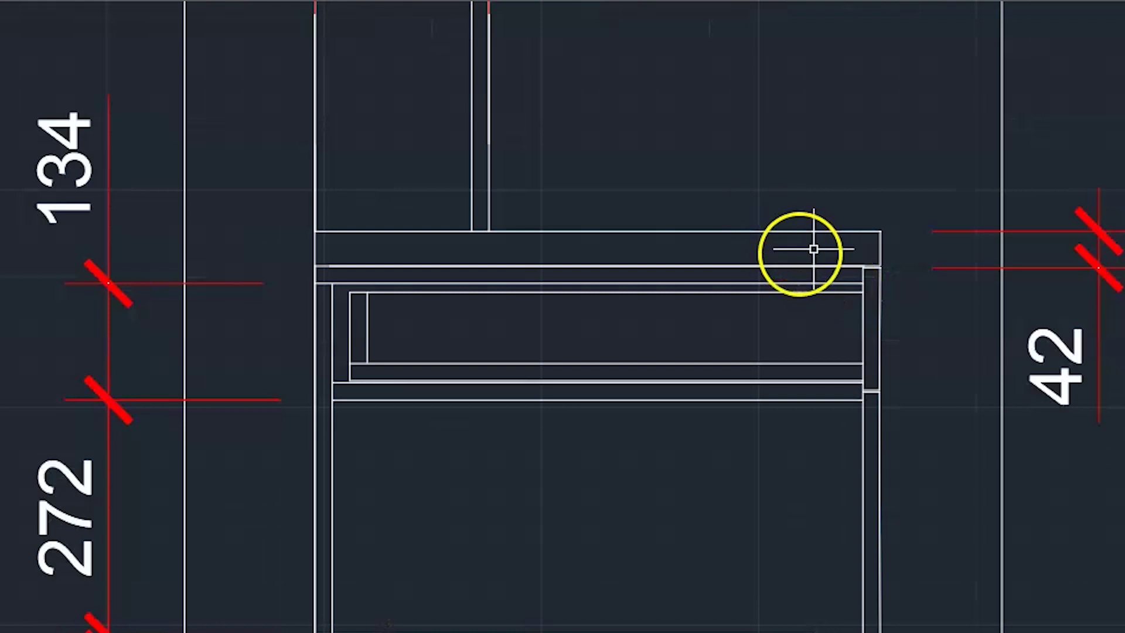
scroll(573, 269, down, 6)
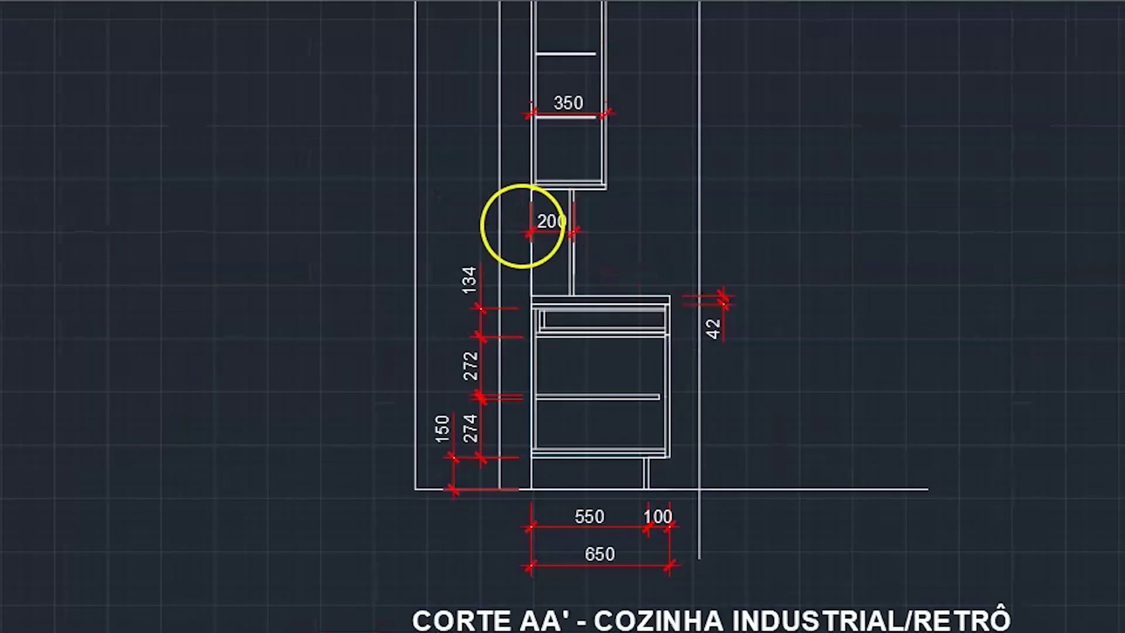
Examine the niche and upper cabinet in section AA' and compare them with the external View C elevation and section BB'.
scroll(533, 224, up, 6)
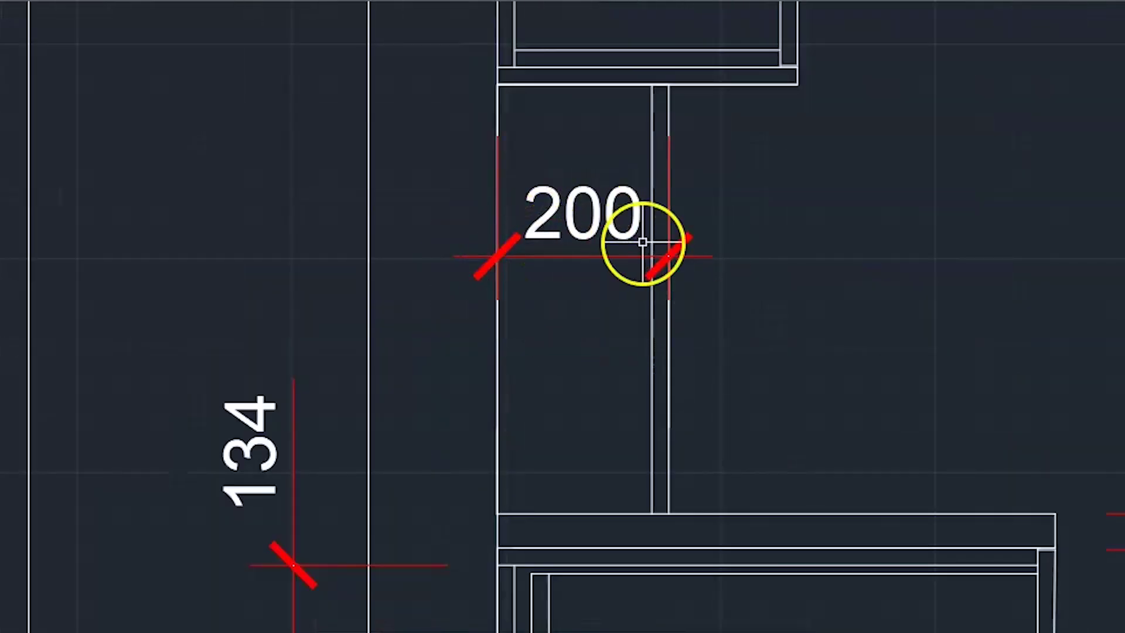
scroll(557, 489, down, 4)
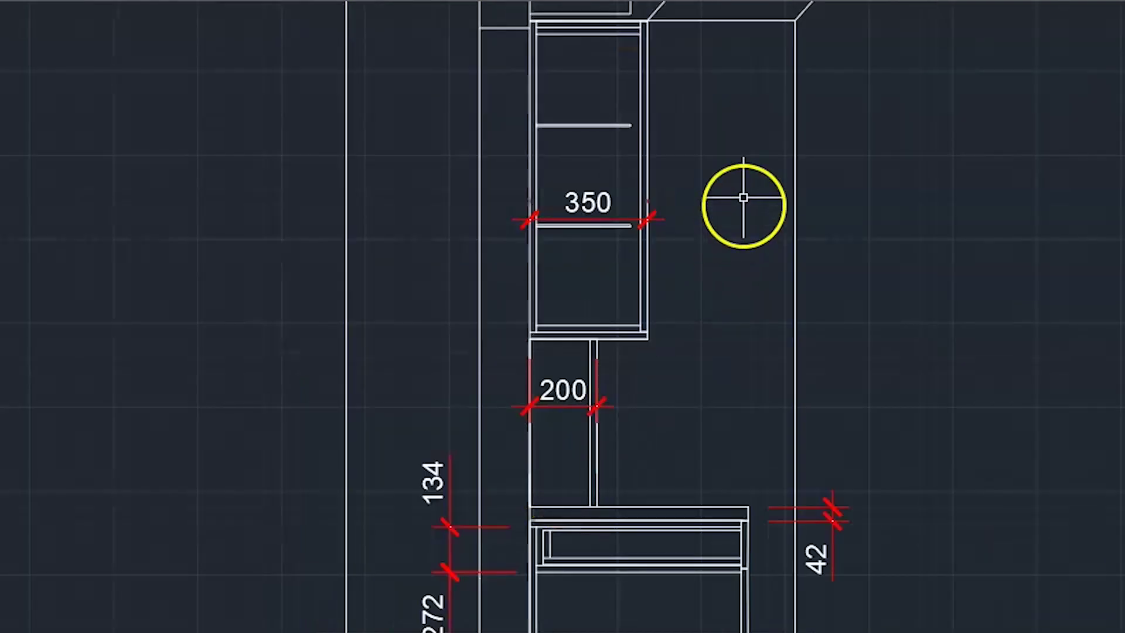
middle_drag(714, 301, 719, 376)
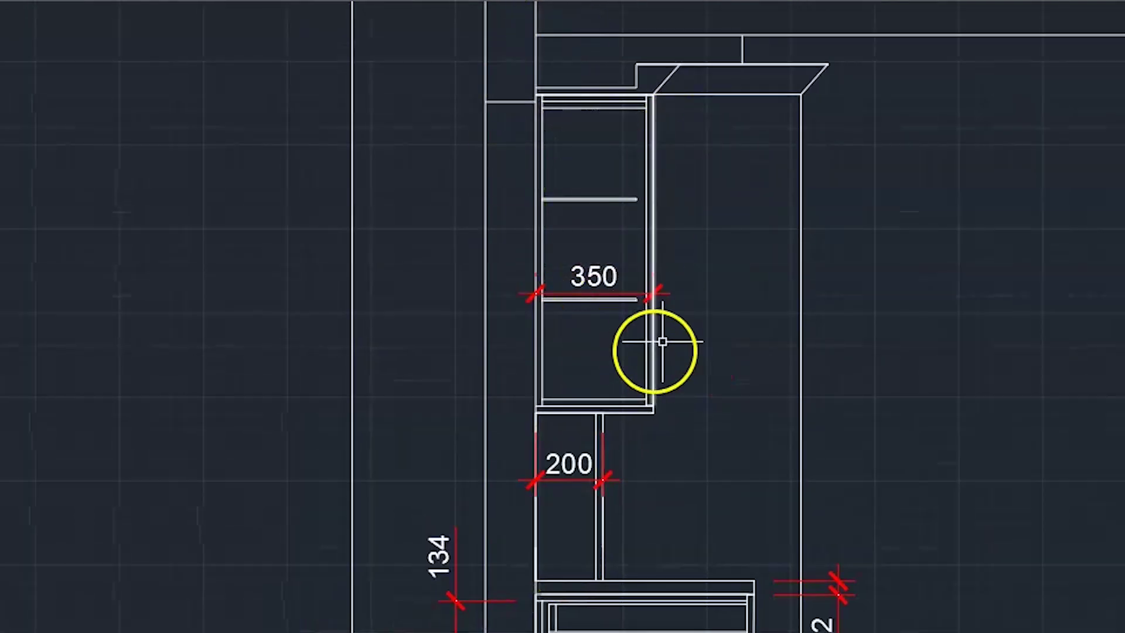
scroll(540, 281, down, 2)
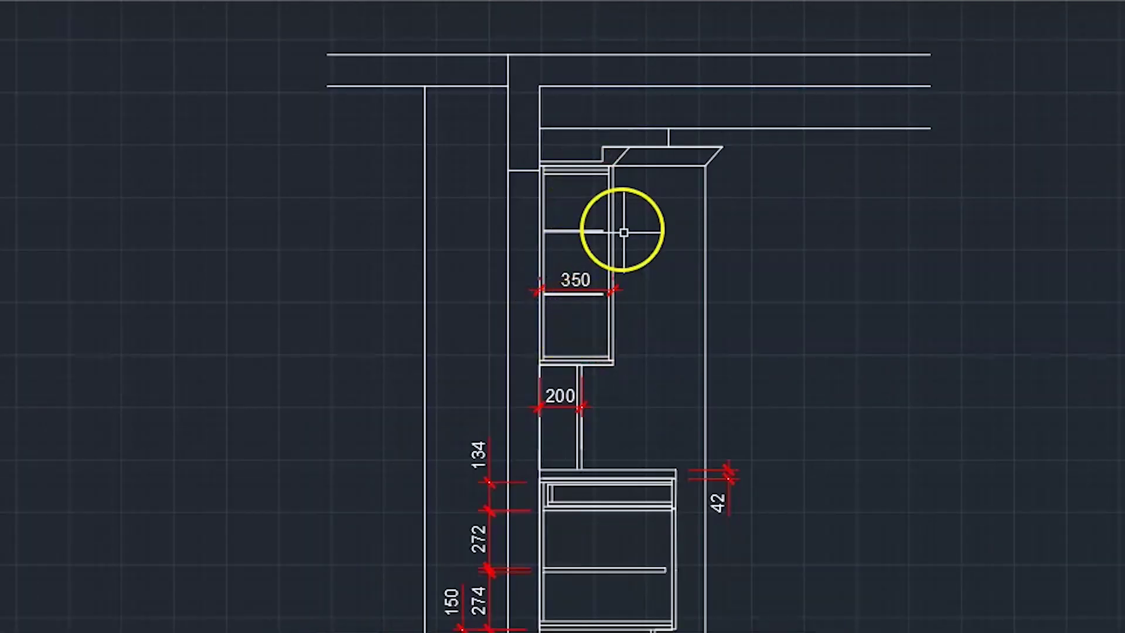
scroll(681, 261, down, 4)
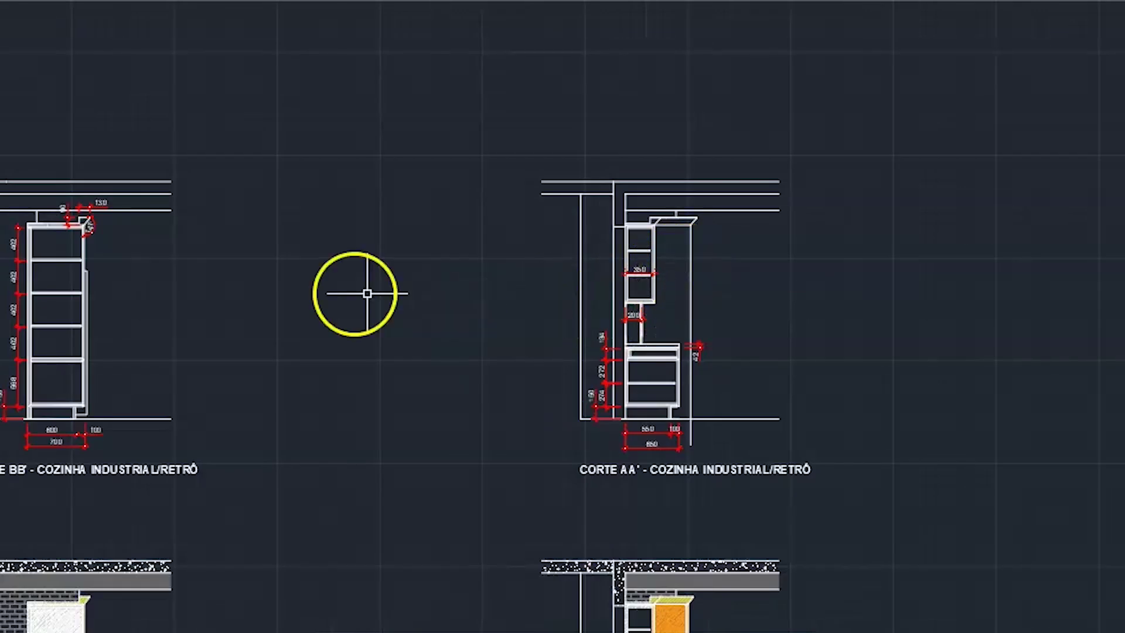
scroll(525, 256, down, 2)
middle_drag(424, 247, 1065, 228)
scroll(232, 263, up, 8)
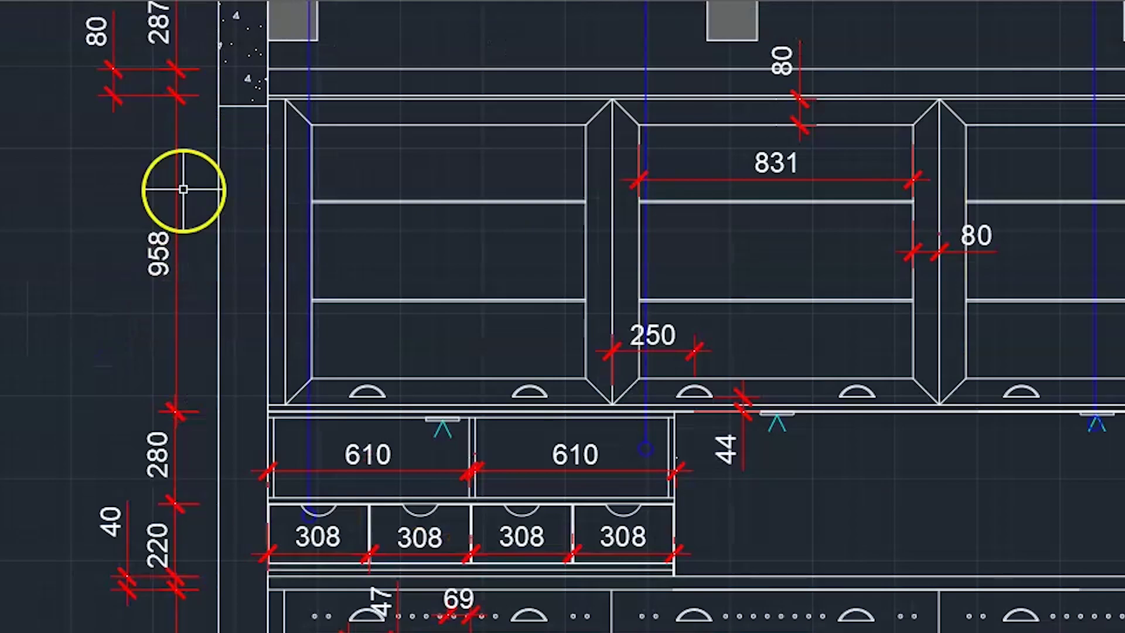
scroll(143, 283, down, 4)
middle_drag(958, 248, 920, 216)
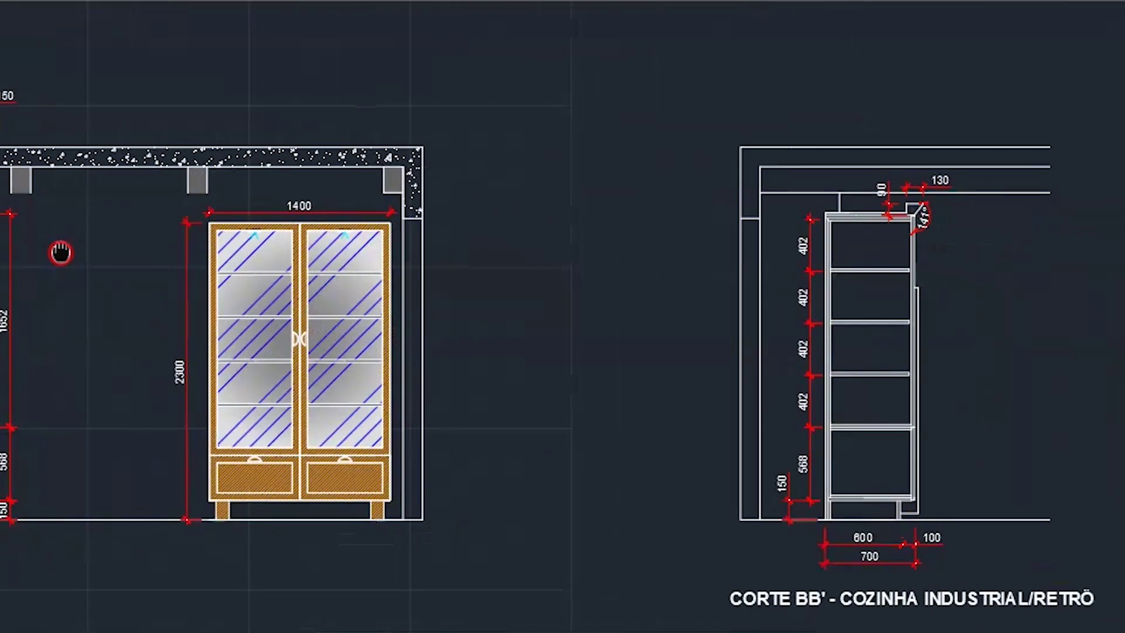
Add vertical linear dimensions for the shelf spacings of the upper cabinet in section AA'.
scroll(867, 321, up, 6)
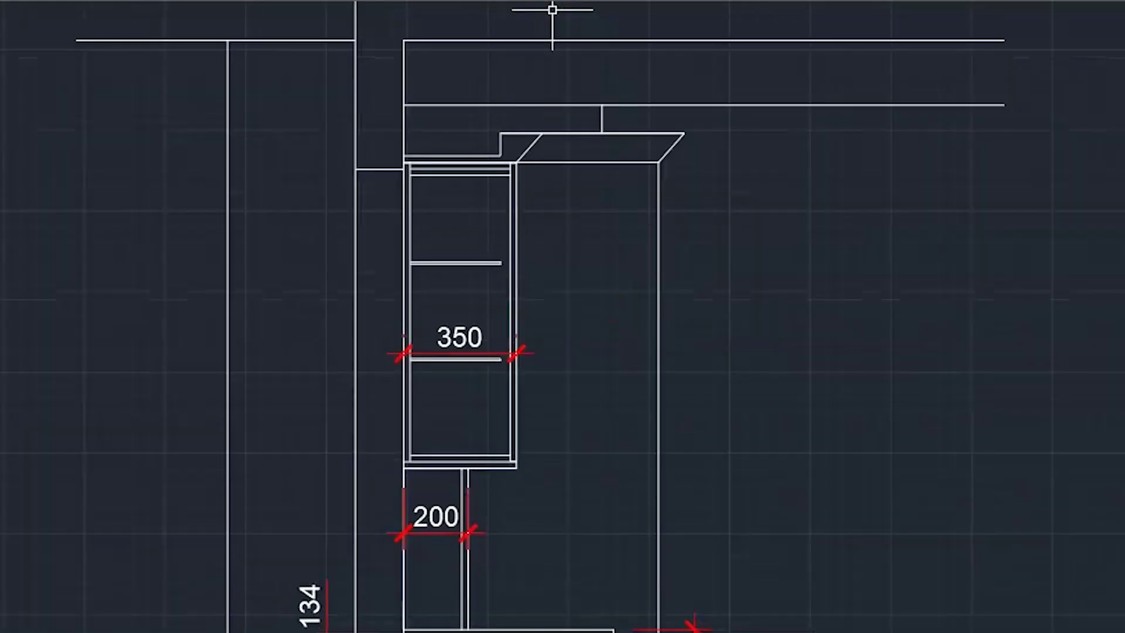
text(dli)
key(Return)
scroll(457, 461, up, 3)
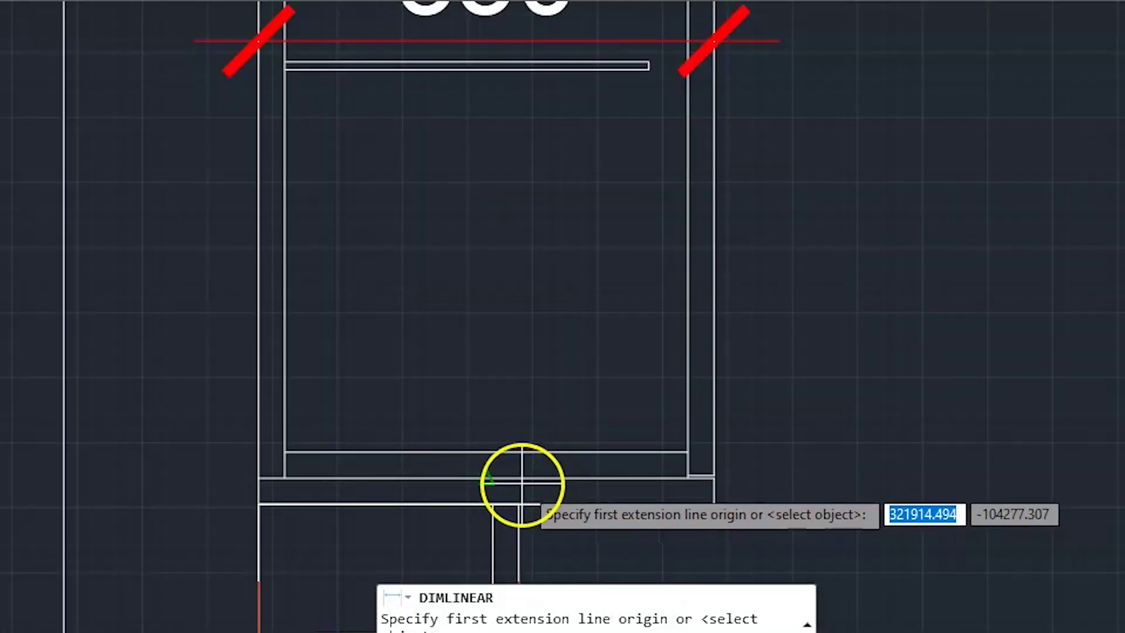
click(488, 480)
scroll(513, 332, up, 6)
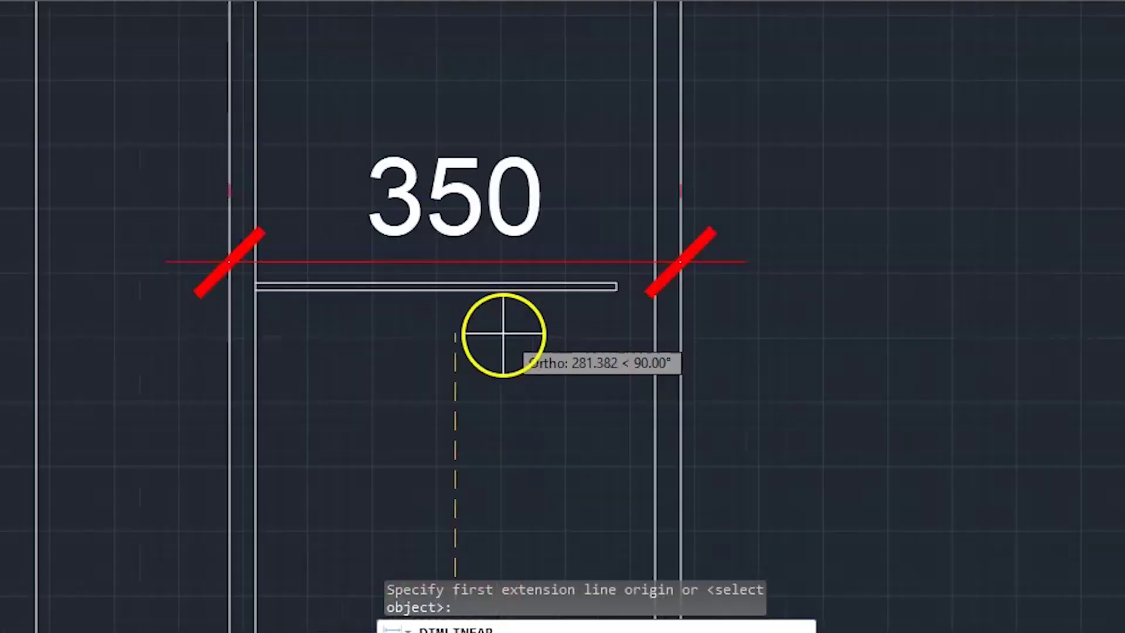
click(410, 261)
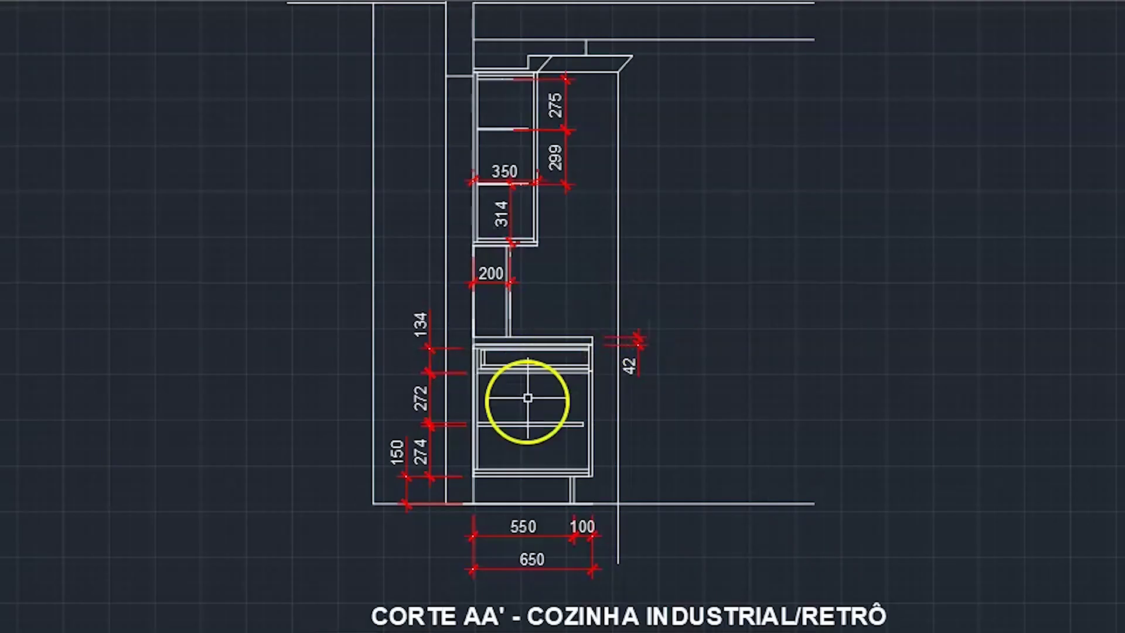
Review the upper cabinet's shelf dimensions and inspect the crown moulding below the ceiling in section AA'.
scroll(512, 442, up, 2)
middle_drag(606, 176, 594, 366)
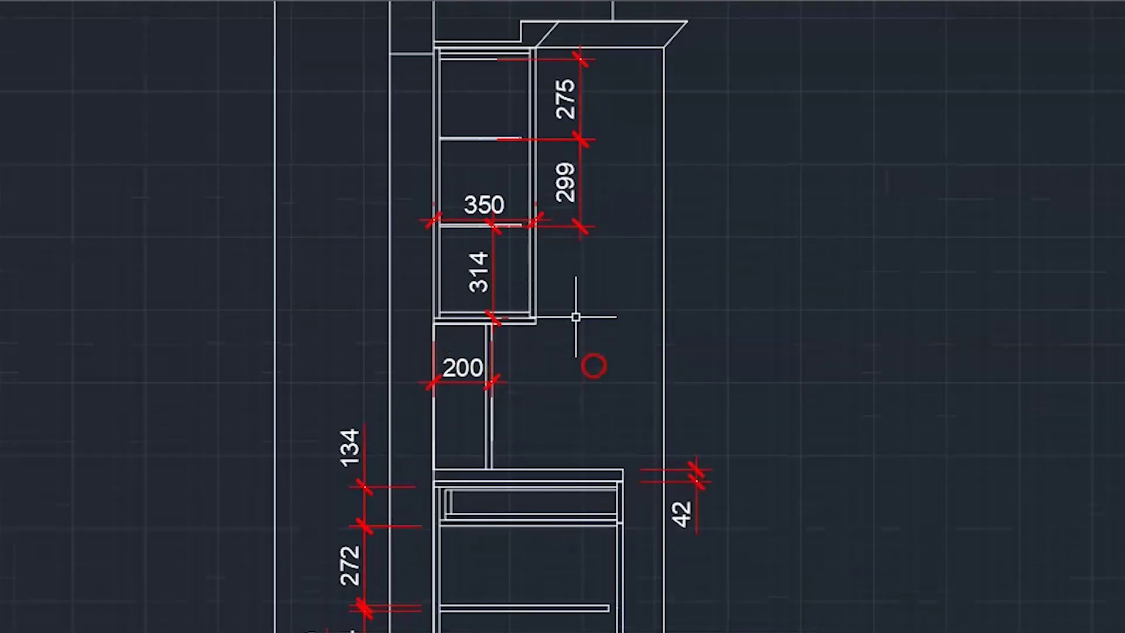
middle_drag(657, 148, 655, 286)
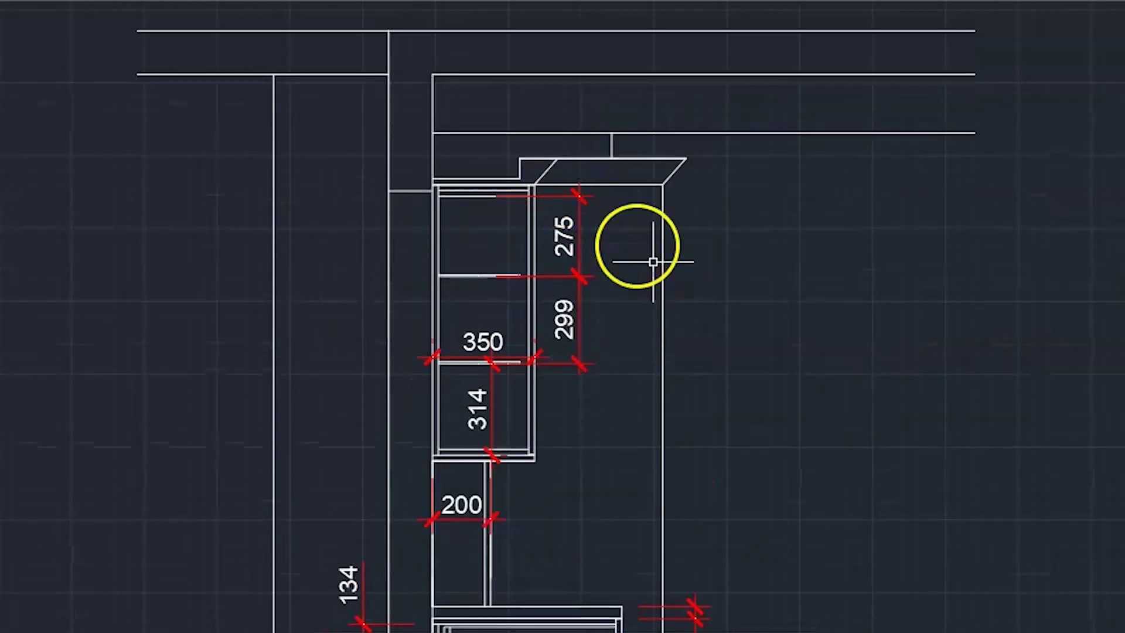
scroll(653, 262, down, 2)
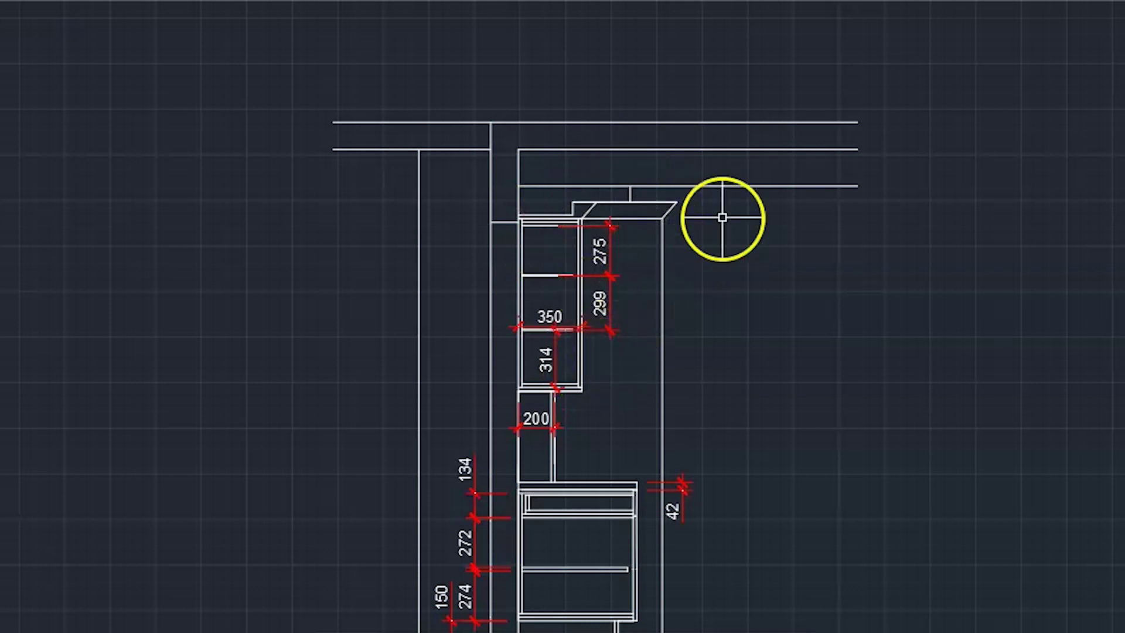
scroll(685, 209, up, 5)
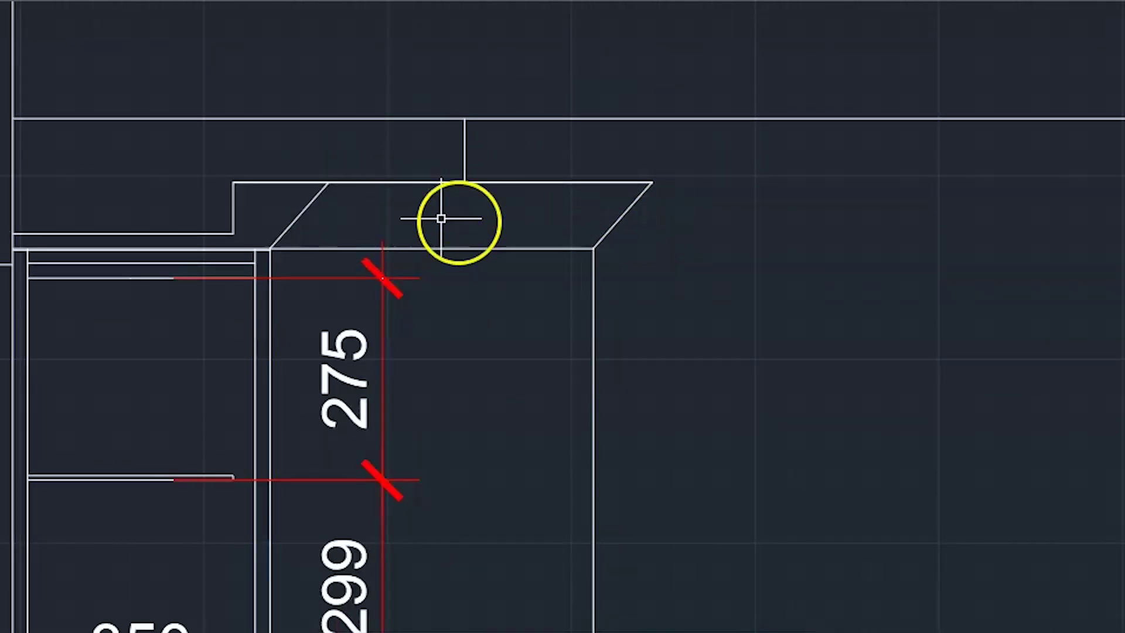
scroll(694, 252, down, 6)
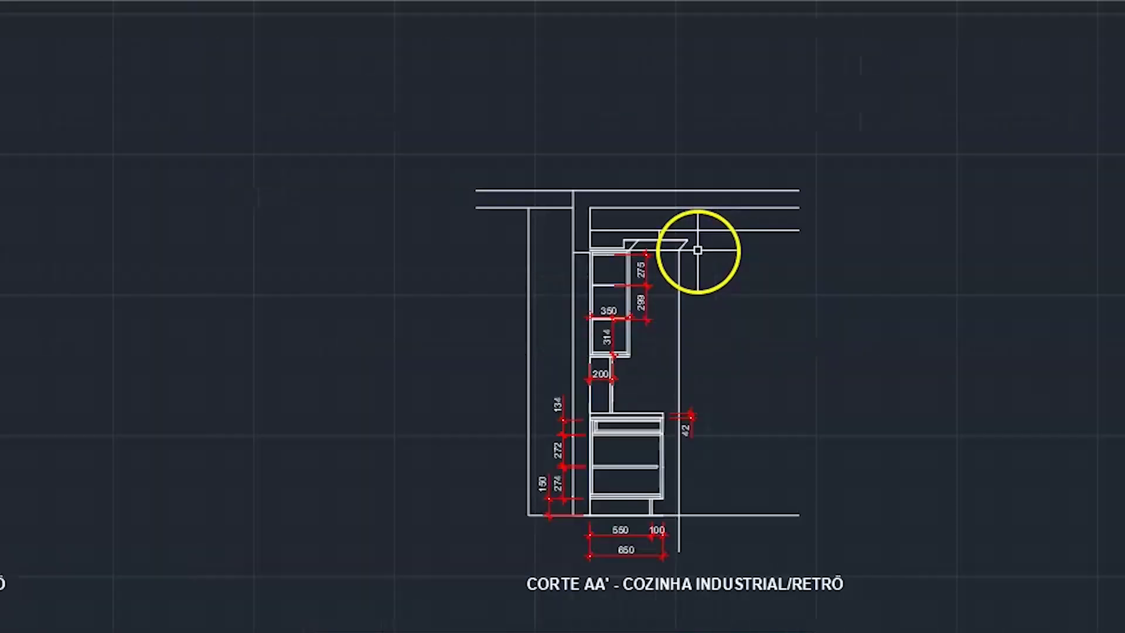